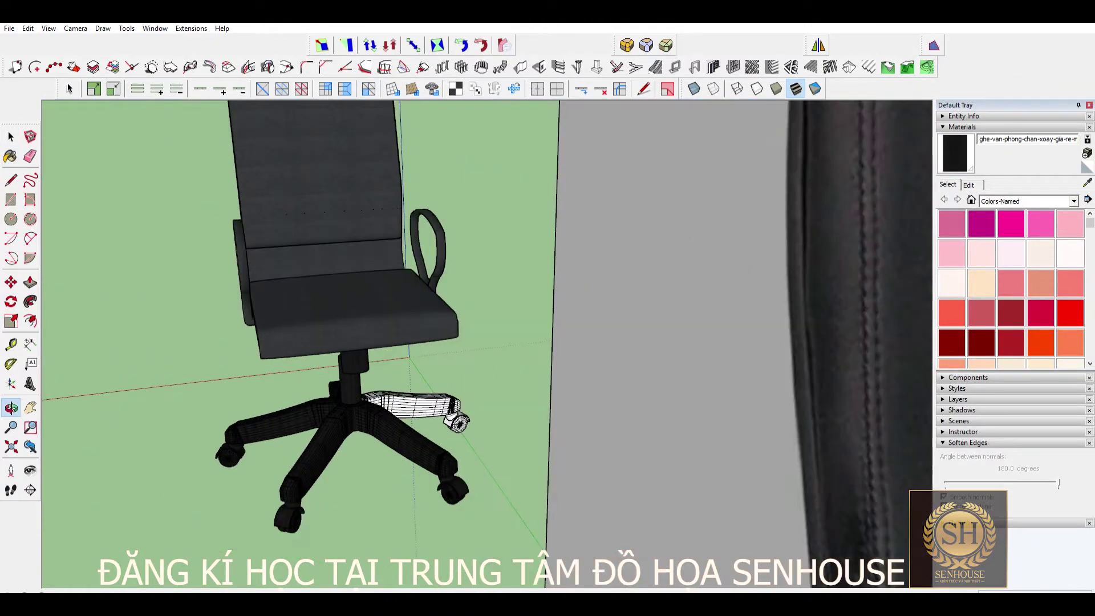
Step: Orbit and zoom out so the upright chair reference photo is fully in view
{"action": "key", "text": "o"}
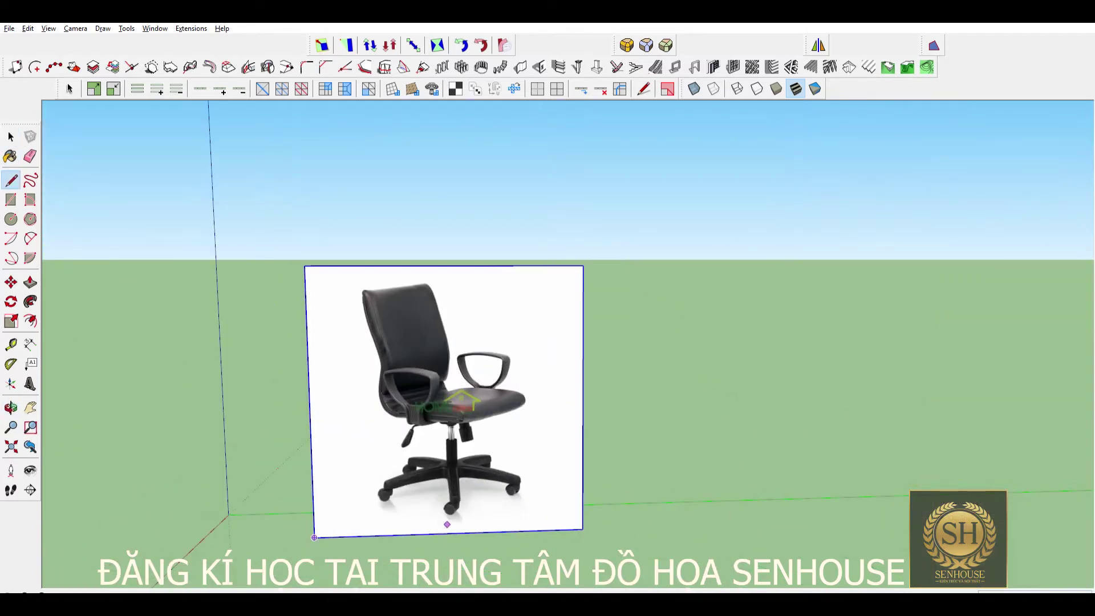
Step: Trace the stepped half-profile of the gas-lift column and close it into a face
{"action": "scroll", "coordinate": [447, 365], "scroll_direction": "up", "scroll_amount": 2}
{"action": "scroll", "coordinate": [450, 400], "scroll_direction": "up", "scroll_amount": 1}
{"action": "scroll", "coordinate": [457, 445], "scroll_direction": "up", "scroll_amount": 1}
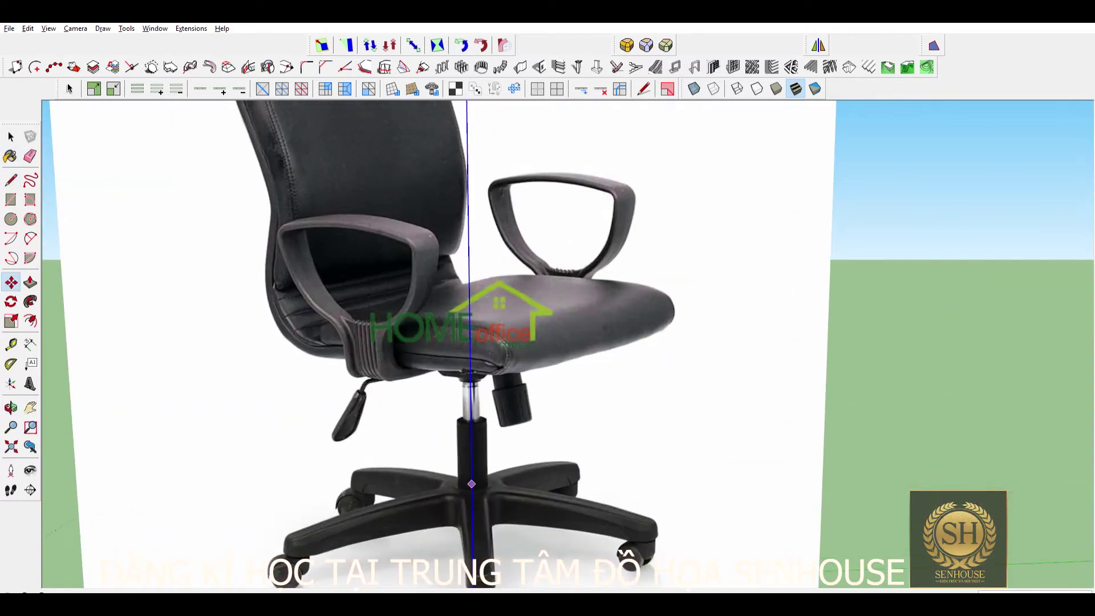
{"action": "scroll", "coordinate": [465, 502], "scroll_direction": "up", "scroll_amount": 1}
{"action": "scroll", "coordinate": [469, 457], "scroll_direction": "up", "scroll_amount": 3}
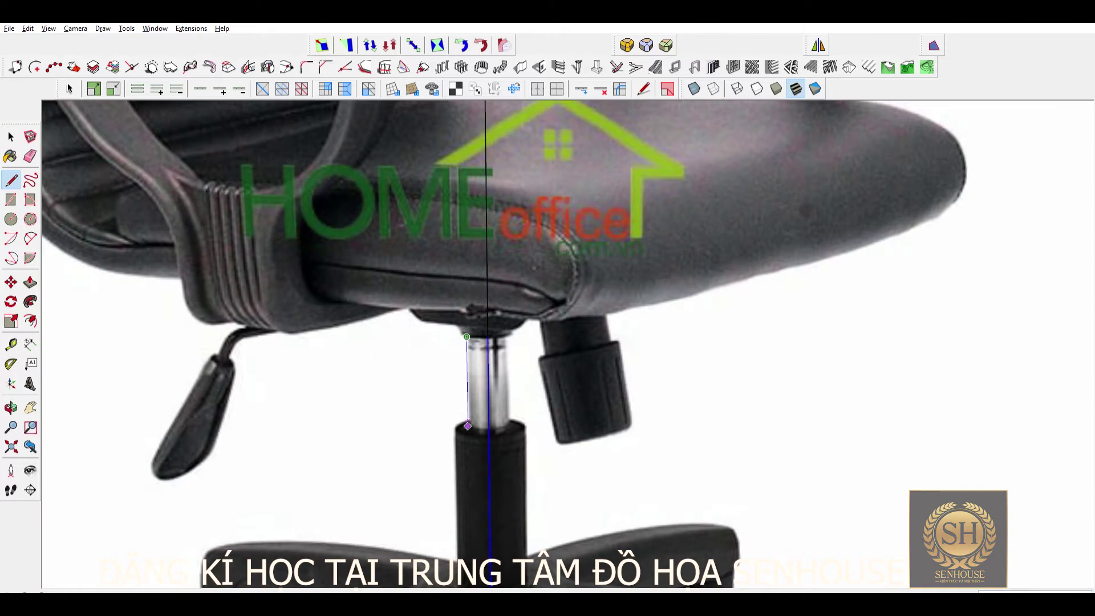
{"action": "left_click", "coordinate": [467, 426]}
{"action": "scroll", "coordinate": [468, 426], "scroll_direction": "down", "scroll_amount": 2}
{"action": "scroll", "coordinate": [456, 502], "scroll_direction": "up", "scroll_amount": 2}
{"action": "scroll", "coordinate": [424, 519], "scroll_direction": "down", "scroll_amount": 2}
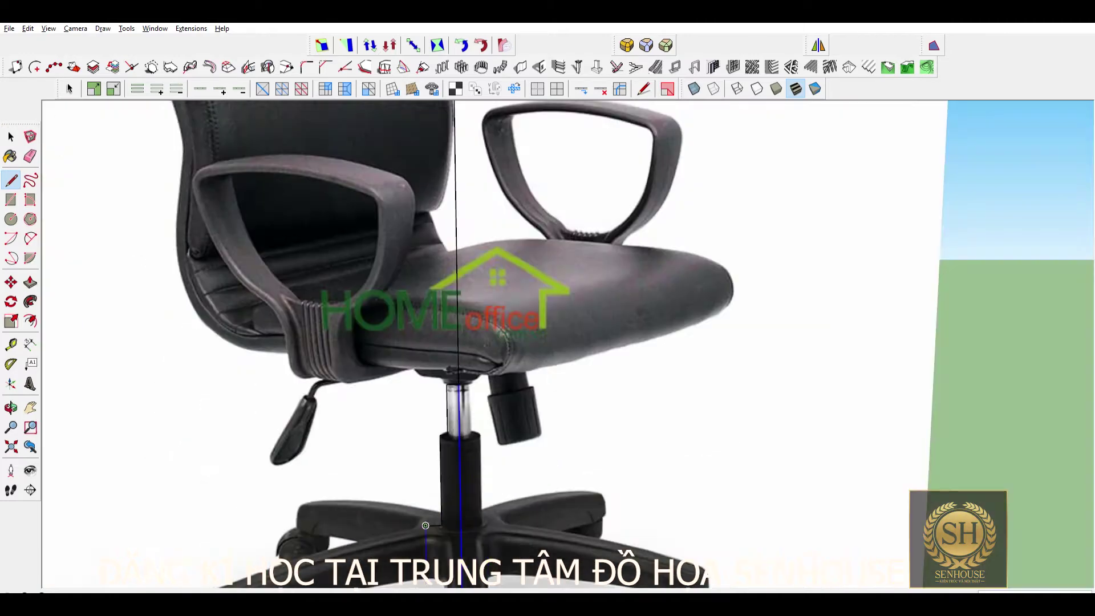
{"action": "scroll", "coordinate": [427, 577], "scroll_direction": "down", "scroll_amount": 2}
{"action": "scroll", "coordinate": [422, 559], "scroll_direction": "up", "scroll_amount": 2}
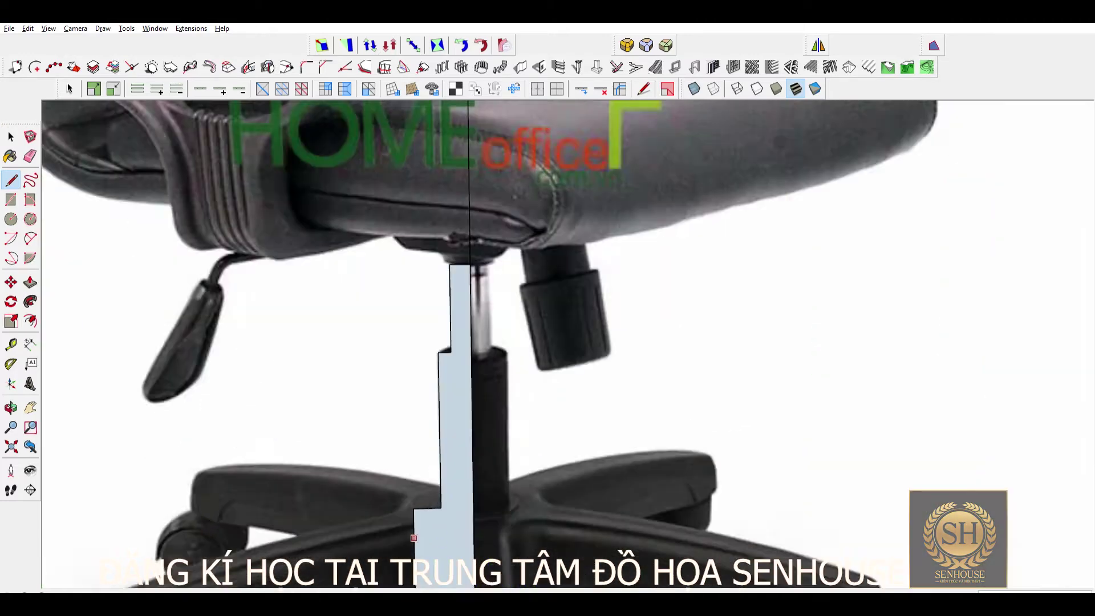
{"action": "scroll", "coordinate": [417, 537], "scroll_direction": "up", "scroll_amount": 2}
{"action": "left_click", "coordinate": [412, 522]}
Step: Draw a ground circle beneath the chair stem and delete the traced profile face
{"action": "key", "text": "c"}
{"action": "scroll", "coordinate": [457, 570], "scroll_direction": "up", "scroll_amount": 2}
{"action": "scroll", "coordinate": [445, 559], "scroll_direction": "up", "scroll_amount": 2}
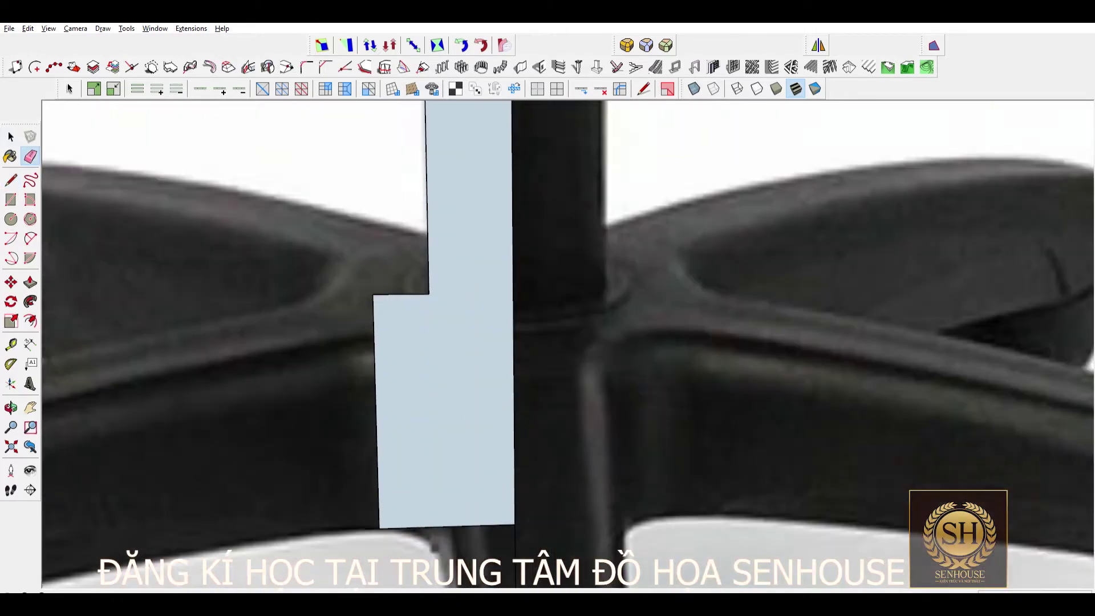
{"action": "scroll", "coordinate": [433, 542], "scroll_direction": "down", "scroll_amount": 4}
{"action": "scroll", "coordinate": [421, 527], "scroll_direction": "down", "scroll_amount": 2}
{"action": "key", "text": "space"}
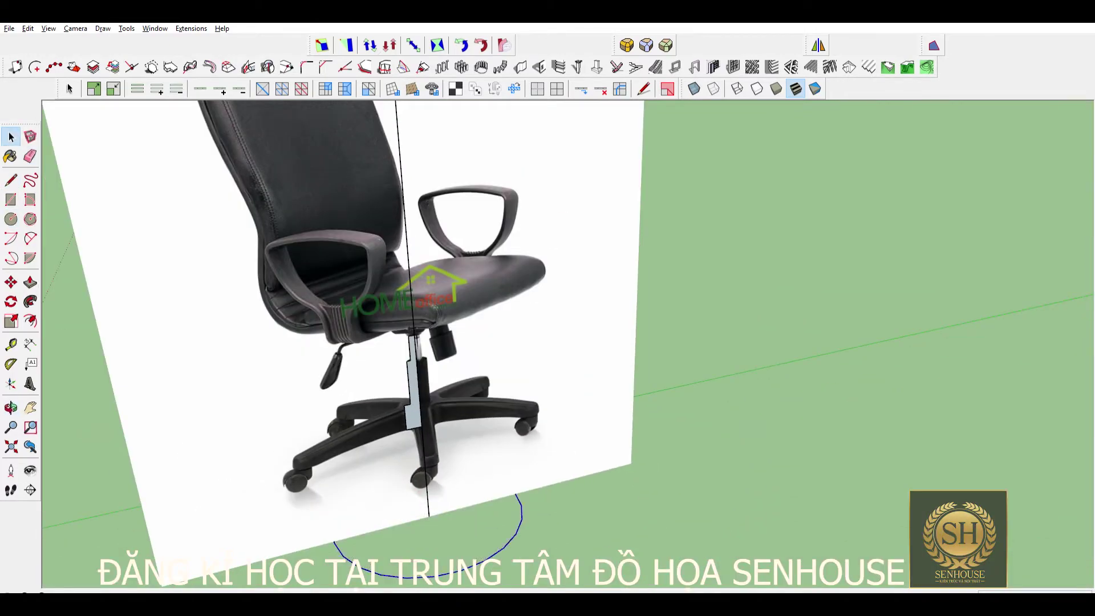
{"action": "key", "text": "Delete"}
{"action": "scroll", "coordinate": [274, 434], "scroll_direction": "up", "scroll_amount": 3}
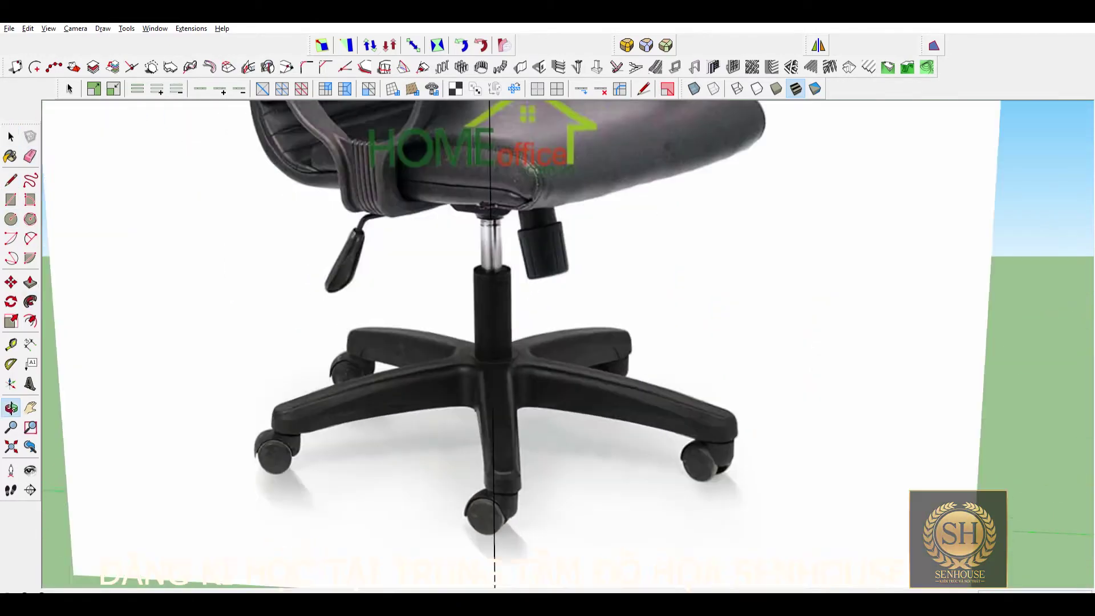
Step: Draw the rectangle over one base leg and pull it up into a box
{"action": "key", "text": "r"}
{"action": "left_click", "coordinate": [509, 402]}
{"action": "scroll", "coordinate": [279, 441], "scroll_direction": "up", "scroll_amount": 2}
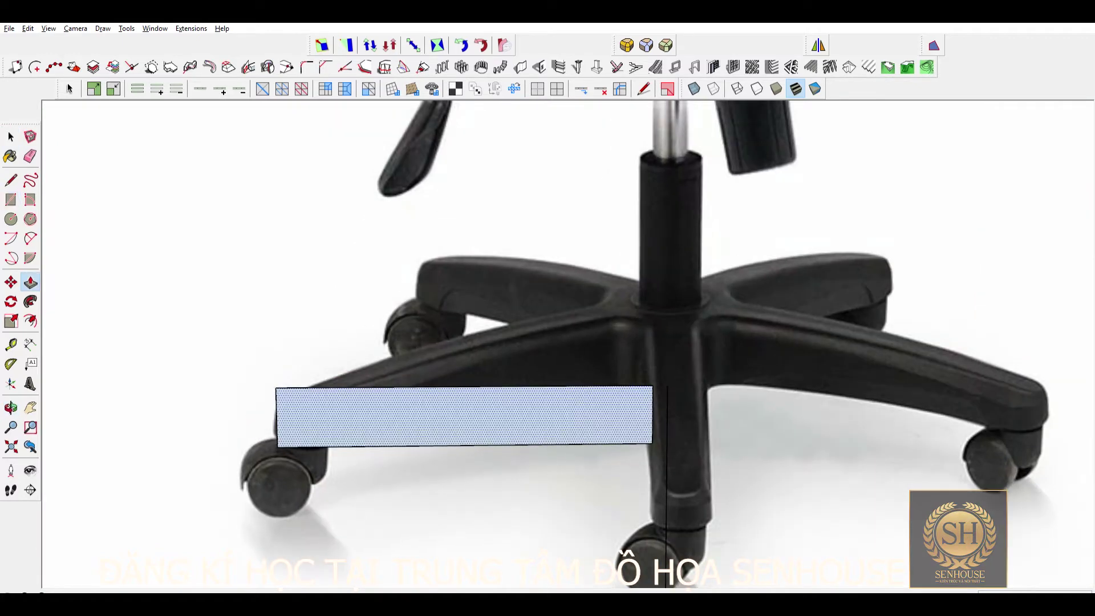
{"action": "middle_click_drag", "start_coordinate": [279, 441], "coordinate": [365, 422]}
{"action": "key", "text": "p"}
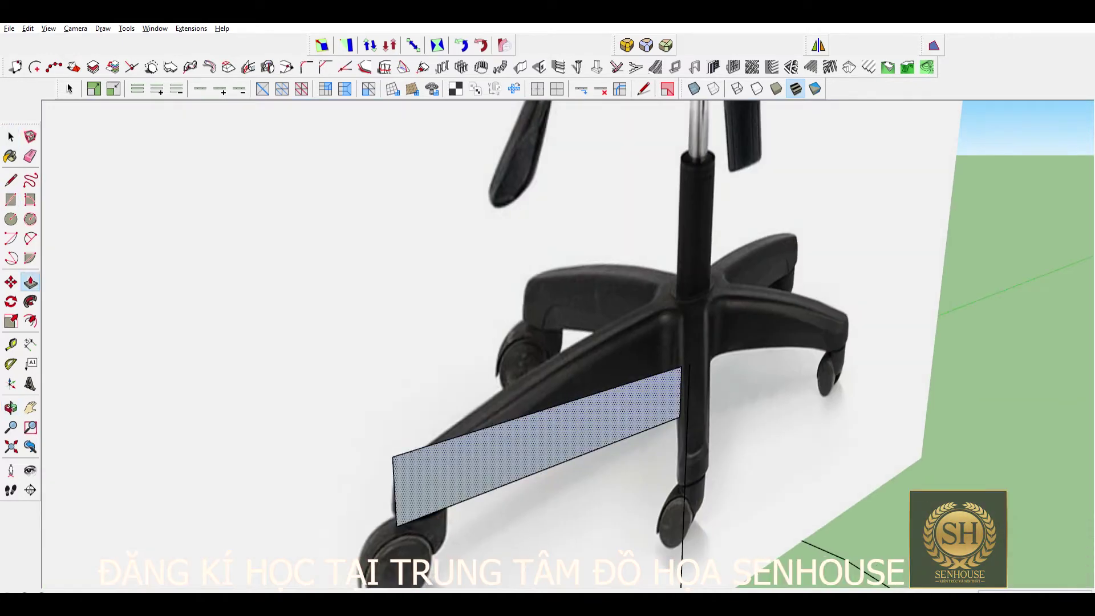
{"action": "key", "text": "space"}
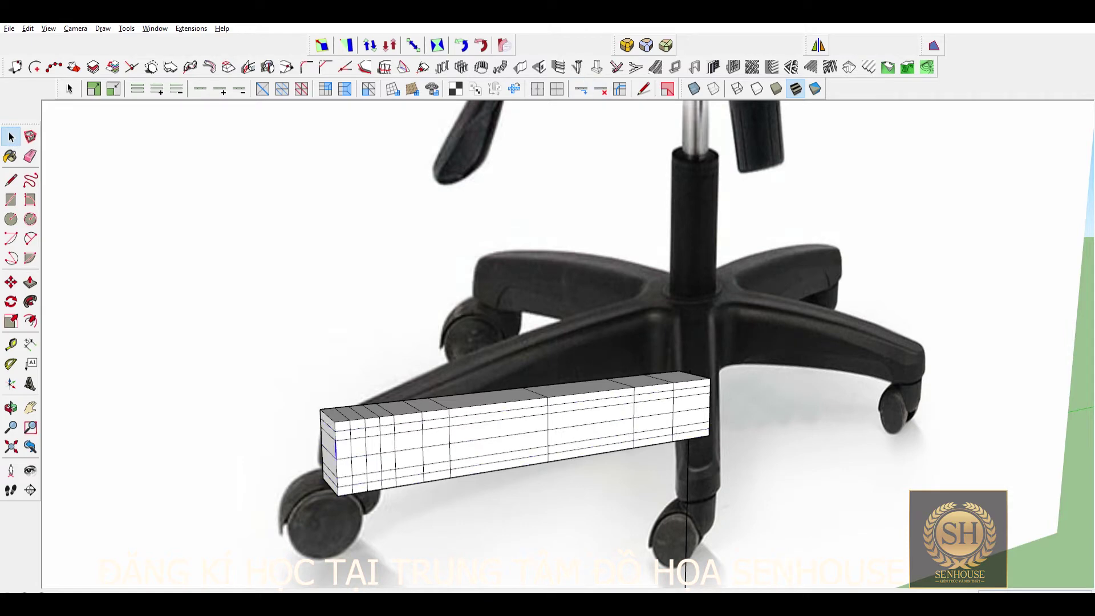
{"action": "scroll", "coordinate": [342, 450], "scroll_direction": "up", "scroll_amount": 5}
{"action": "middle_click_drag", "start_coordinate": [399, 399], "coordinate": [342, 457]}
Step: Draw a chamfer line at the box's outer end and push it through to bevel the tip
{"action": "key", "text": "l"}
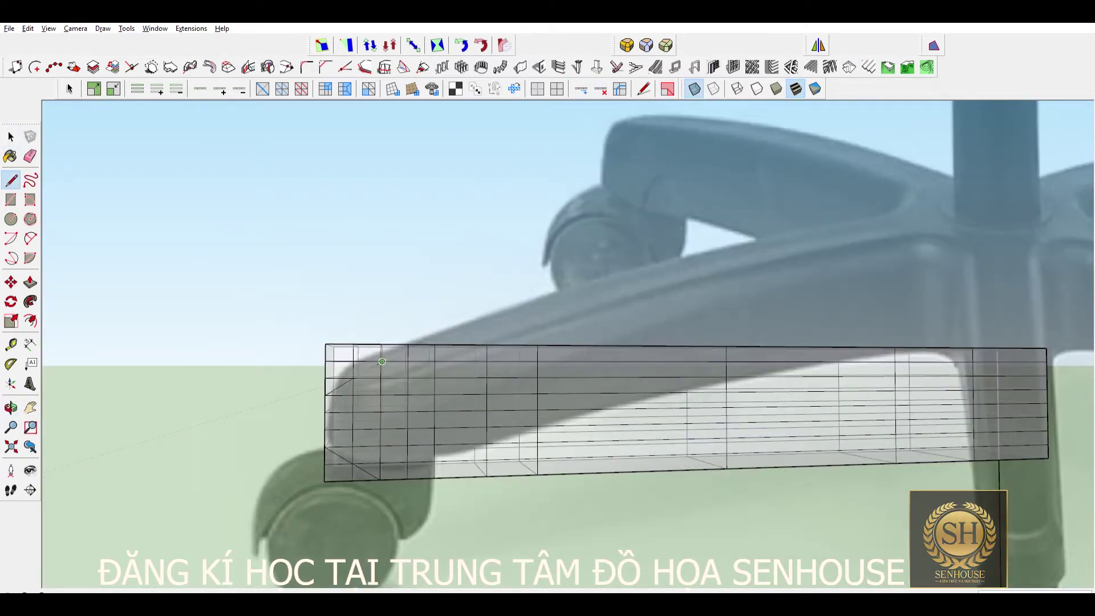
{"action": "scroll", "coordinate": [381, 361], "scroll_direction": "up", "scroll_amount": 3}
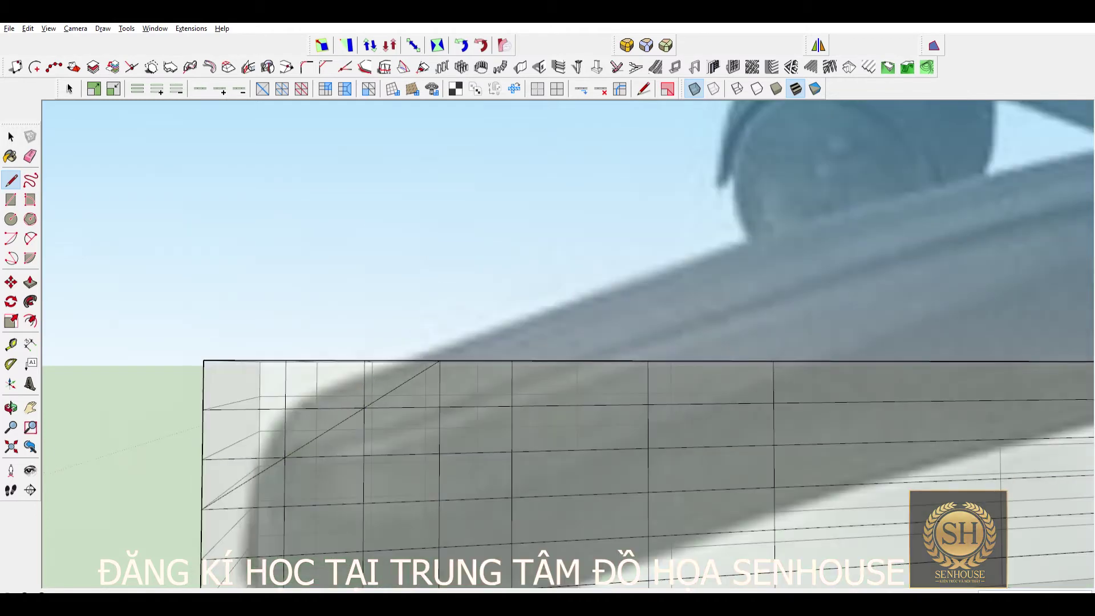
{"action": "scroll", "coordinate": [325, 450], "scroll_direction": "down", "scroll_amount": 3}
{"action": "key", "text": "space"}
{"action": "middle_click_drag", "start_coordinate": [325, 450], "coordinate": [342, 411]}
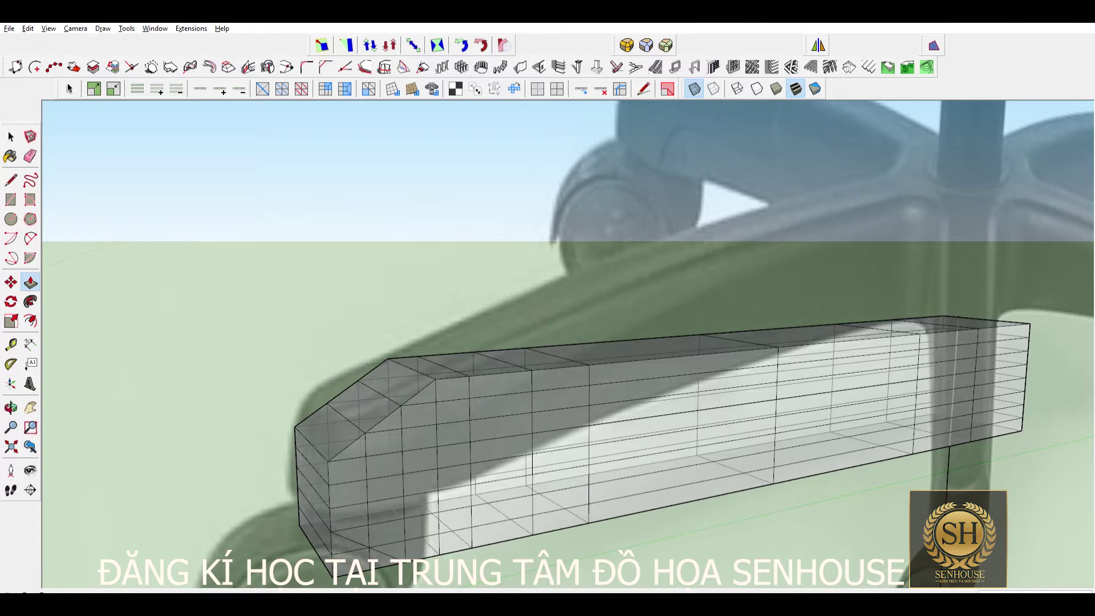
Step: Select and group the bevelled leg block, orbiting around the base to inspect it
{"action": "key", "text": "space"}
{"action": "scroll", "coordinate": [570, 428], "scroll_direction": "down", "scroll_amount": 3}
{"action": "middle_click_drag", "start_coordinate": [570, 428], "coordinate": [628, 399]}
{"action": "scroll", "coordinate": [598, 457], "scroll_direction": "up", "scroll_amount": 3}
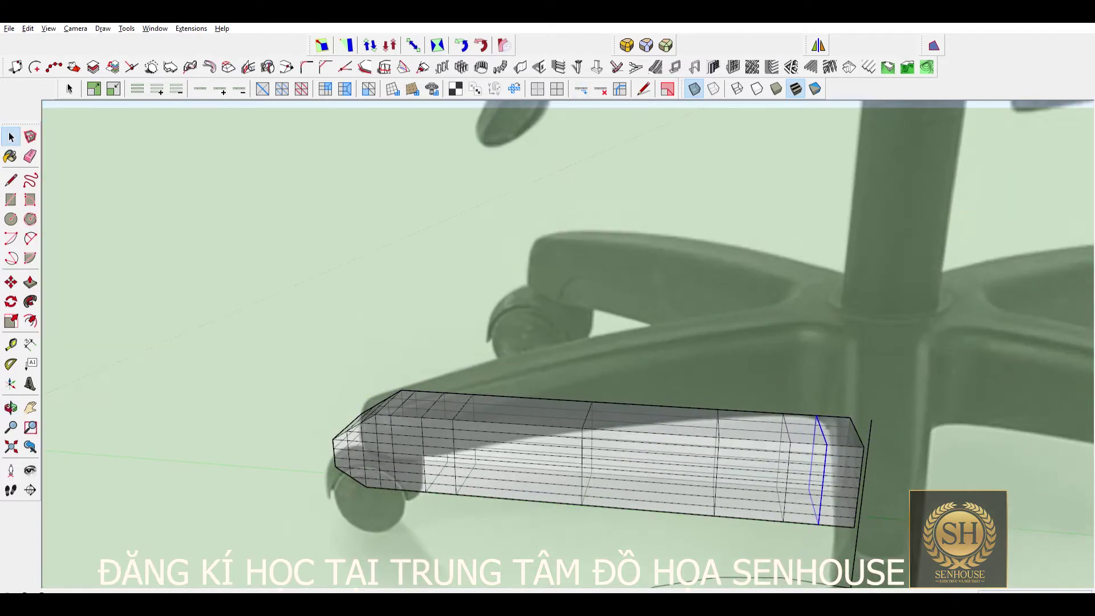
{"action": "middle_click_drag", "start_coordinate": [570, 428], "coordinate": [627, 342]}
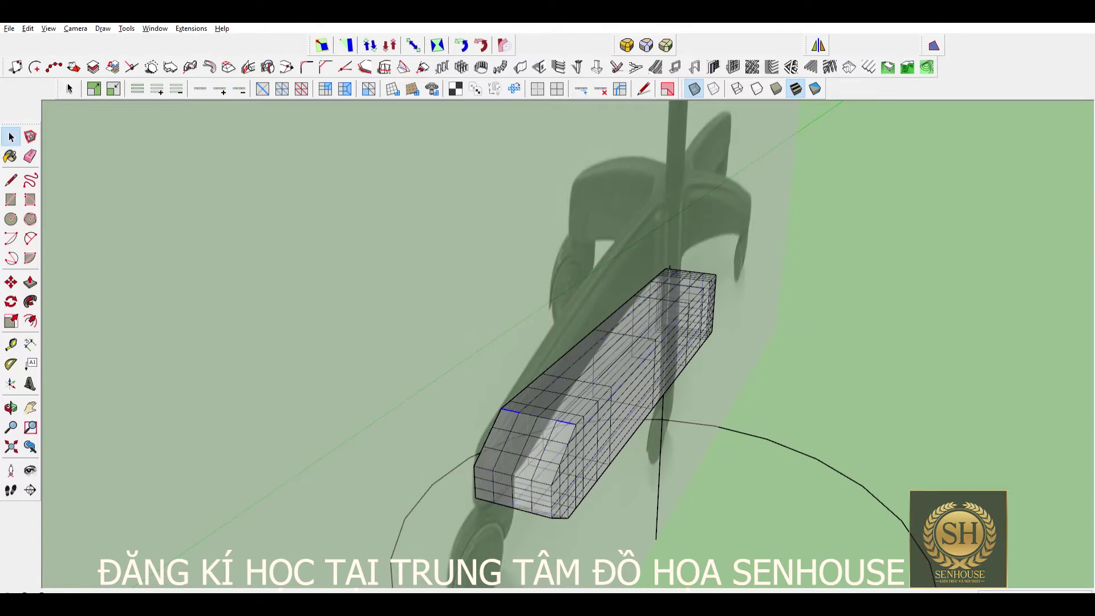
{"action": "middle_click_drag", "start_coordinate": [570, 399], "coordinate": [628, 371]}
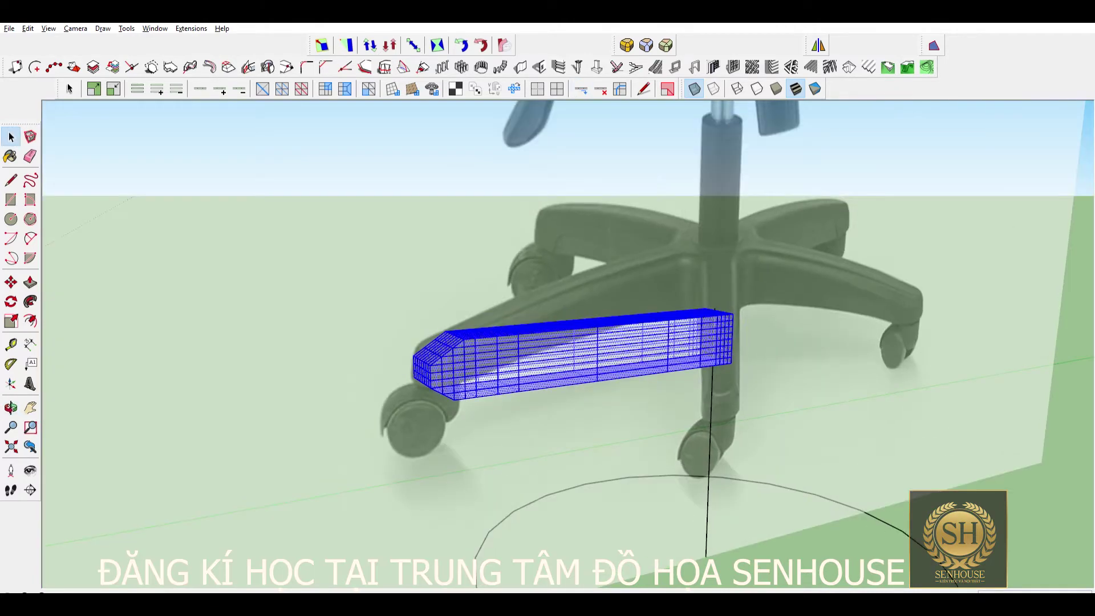
{"action": "middle_click_drag", "start_coordinate": [571, 399], "coordinate": [570, 365]}
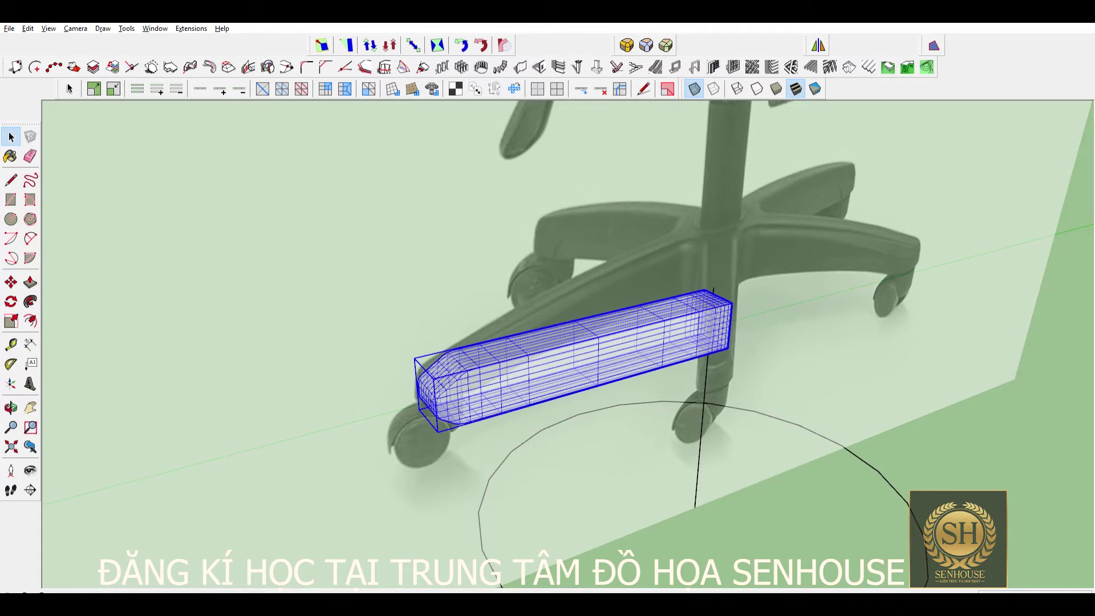
Step: Rotate the leg block 14.7° about its outer end so it slopes along the photo's leg
{"action": "middle_click_drag", "start_coordinate": [571, 342], "coordinate": [571, 388]}
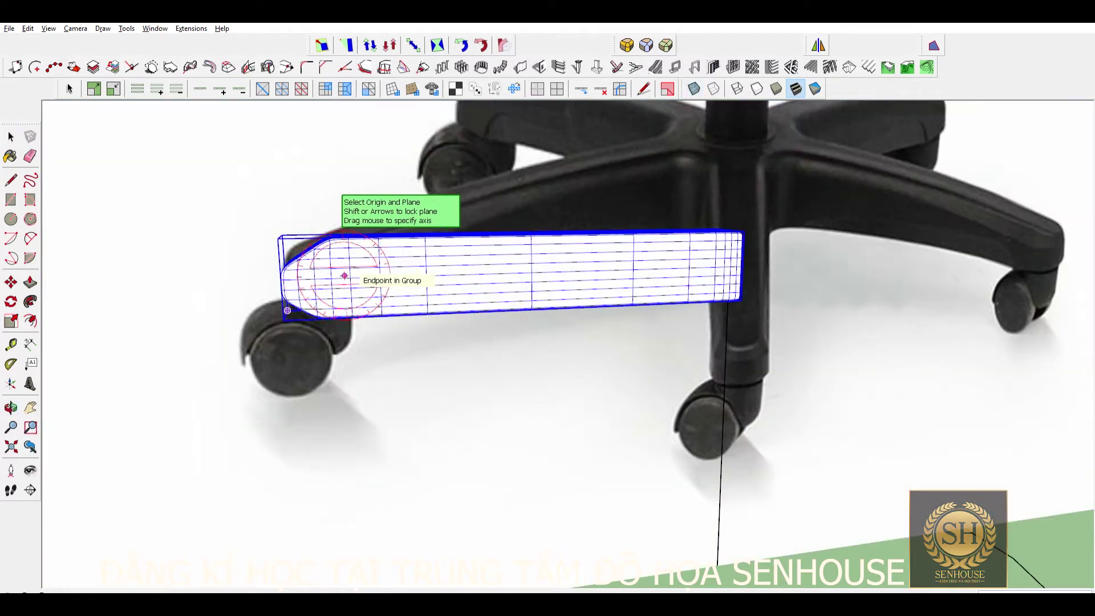
{"action": "left_click", "coordinate": [287, 310]}
{"action": "left_click", "coordinate": [739, 268]}
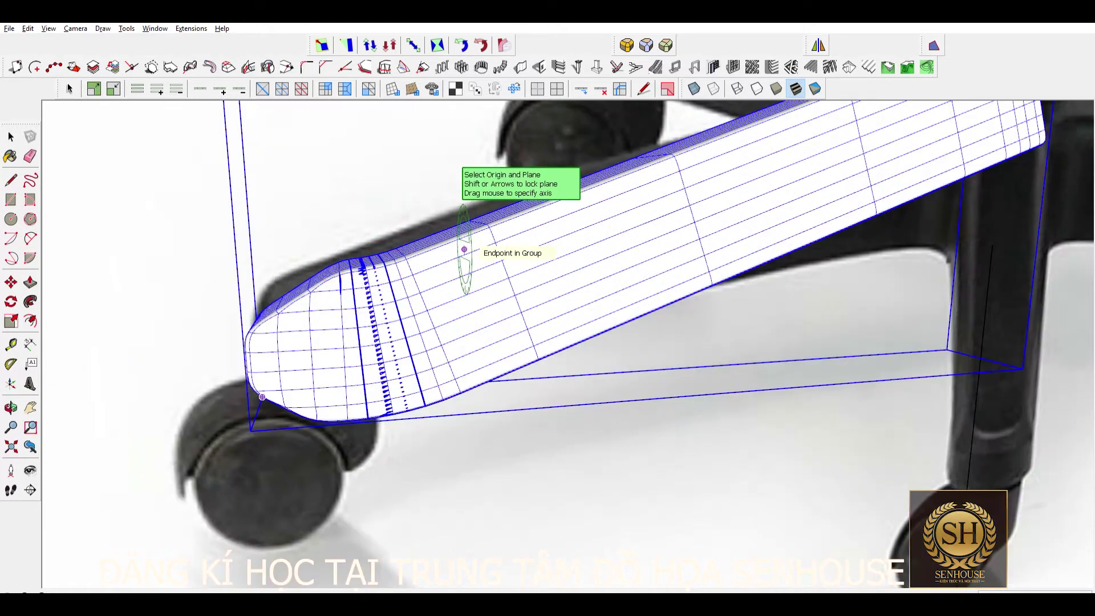
{"action": "left_click", "coordinate": [311, 349]}
{"action": "left_click", "coordinate": [380, 346]}
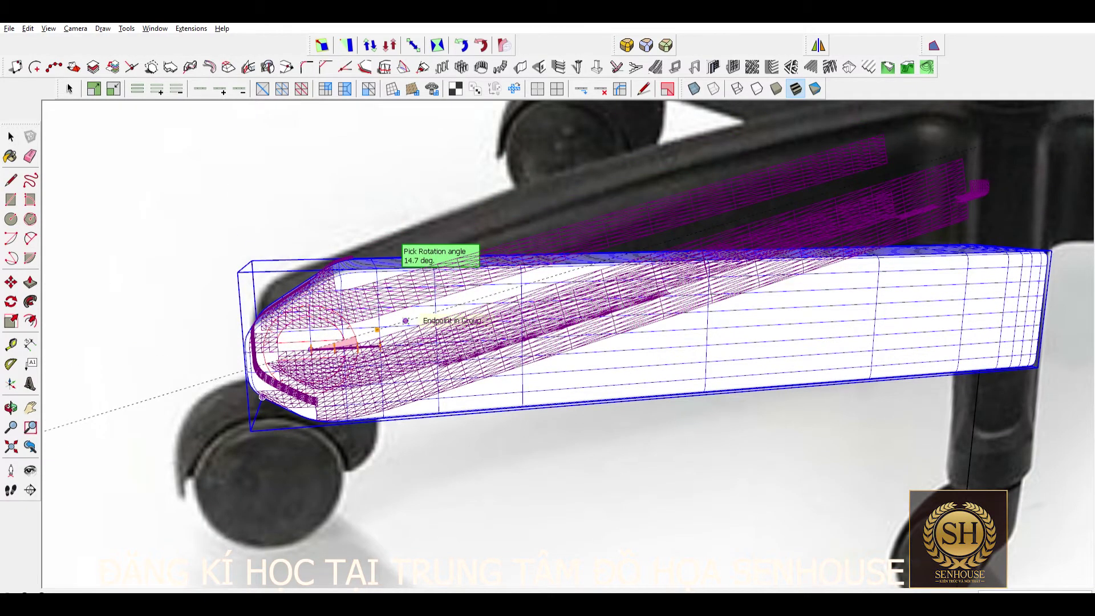
{"action": "left_click", "coordinate": [406, 320]}
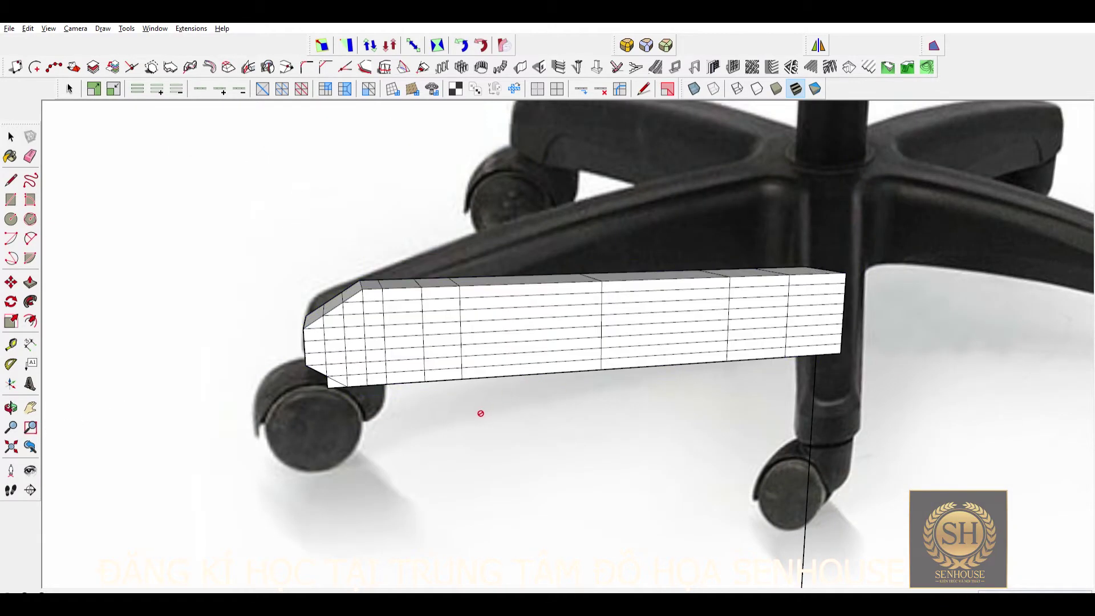
{"action": "mouse_move", "coordinate": [480, 413]}
{"action": "middle_mouse_down"}
{"action": "mouse_move", "coordinate": [434, 456]}
{"action": "mouse_move", "coordinate": [360, 382]}
{"action": "mouse_move", "coordinate": [319, 377]}
{"action": "middle_mouse_up"}
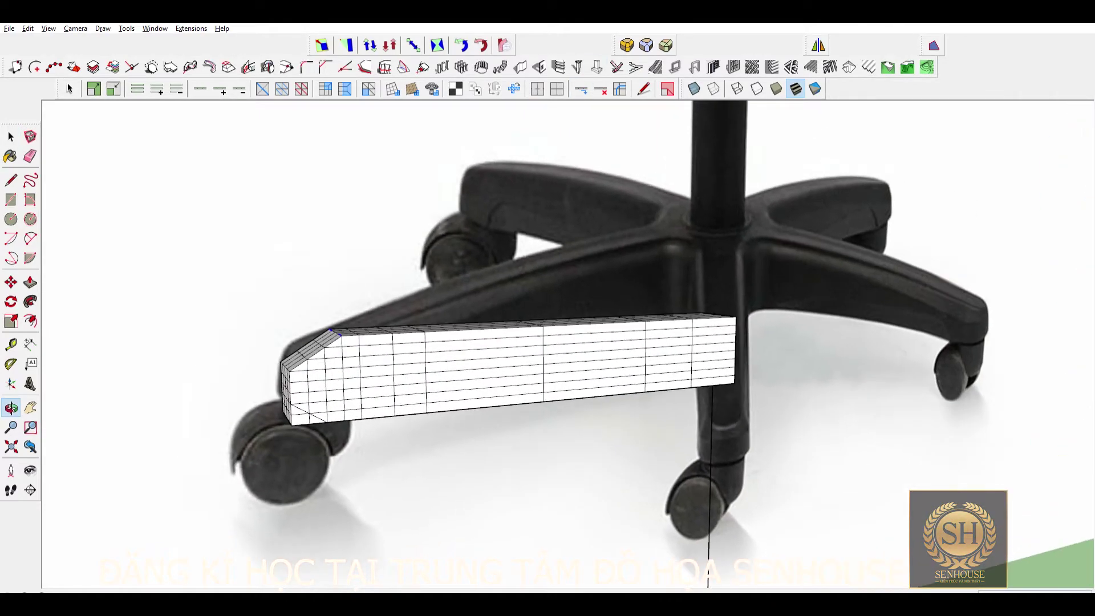
{"action": "middle_click_drag", "start_coordinate": [514, 371], "coordinate": [502, 365]}
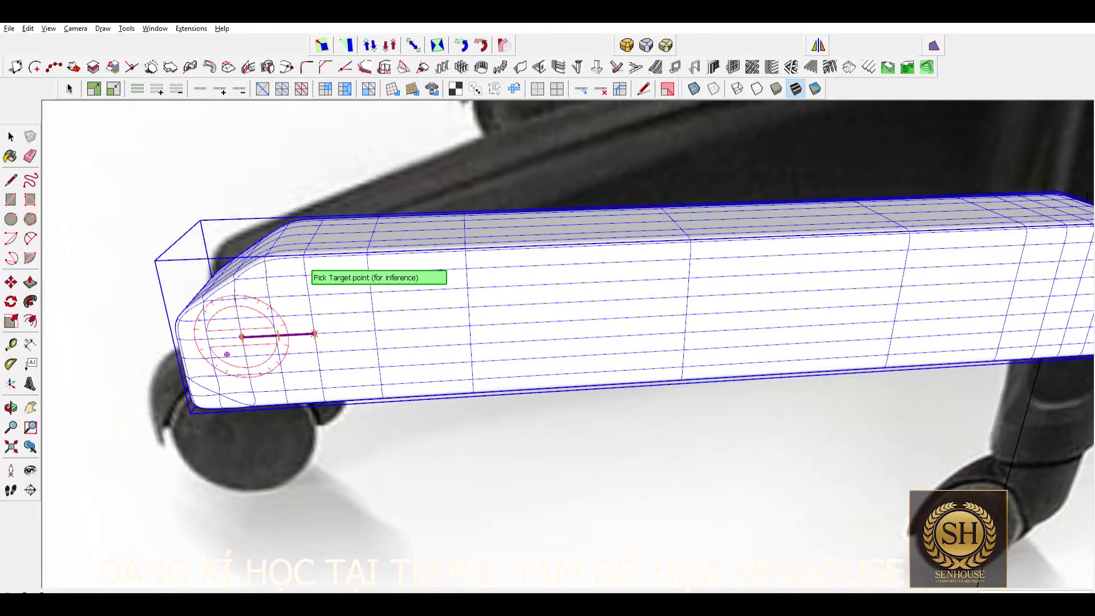
Step: Rotate the leg block a further 17.2° and stretch its inner end downward
{"action": "left_click", "coordinate": [314, 333]}
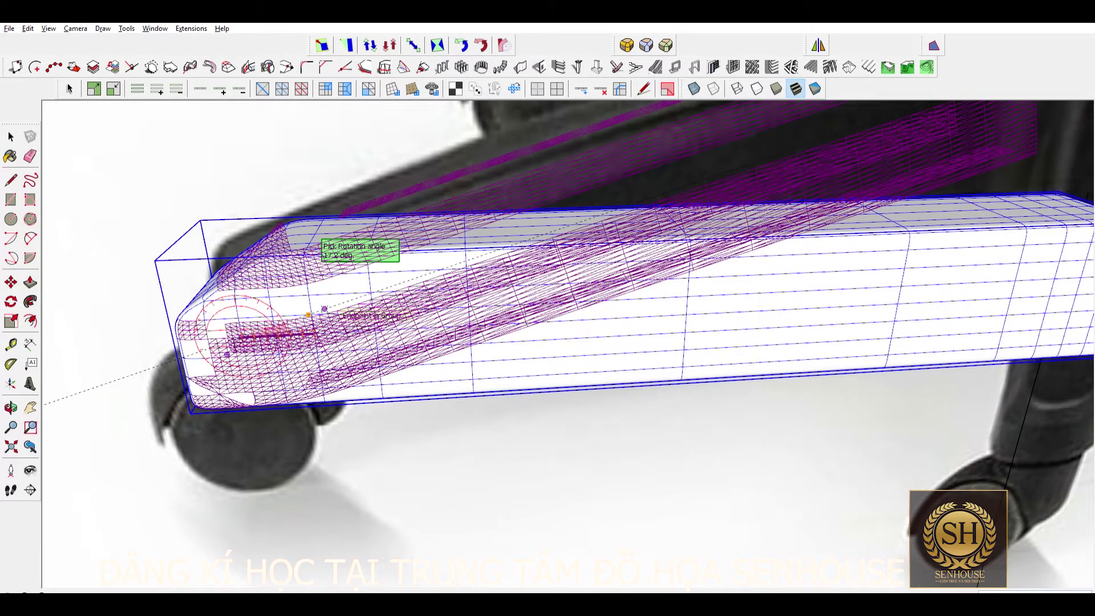
{"action": "left_click", "coordinate": [325, 308]}
{"action": "middle_click_drag", "start_coordinate": [215, 370], "coordinate": [625, 553]}
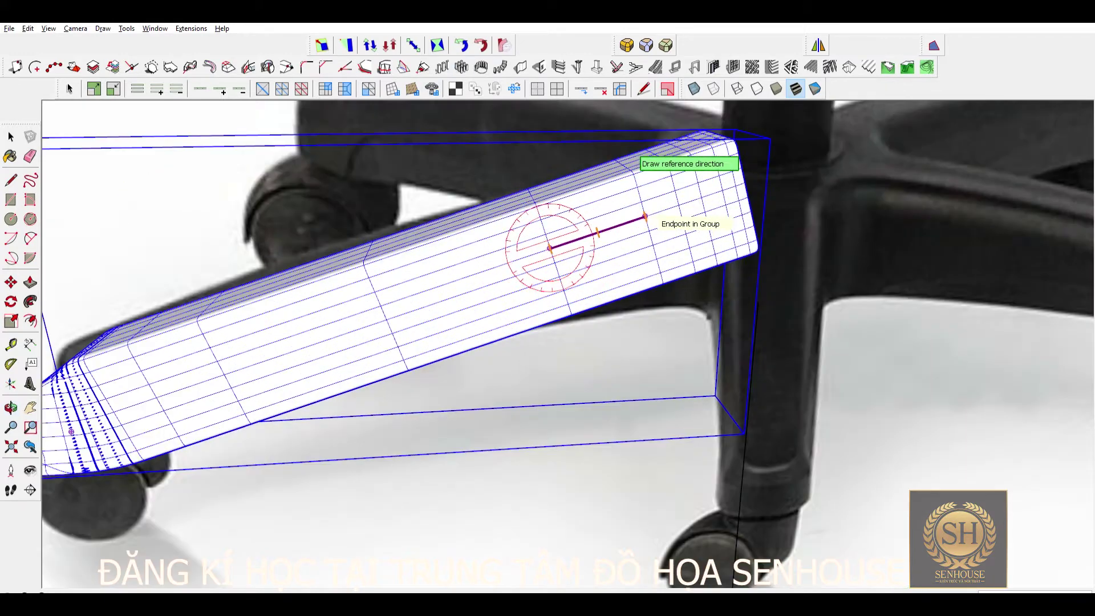
{"action": "key", "text": "q"}
{"action": "left_click", "coordinate": [550, 248]}
{"action": "left_click", "coordinate": [645, 217]}
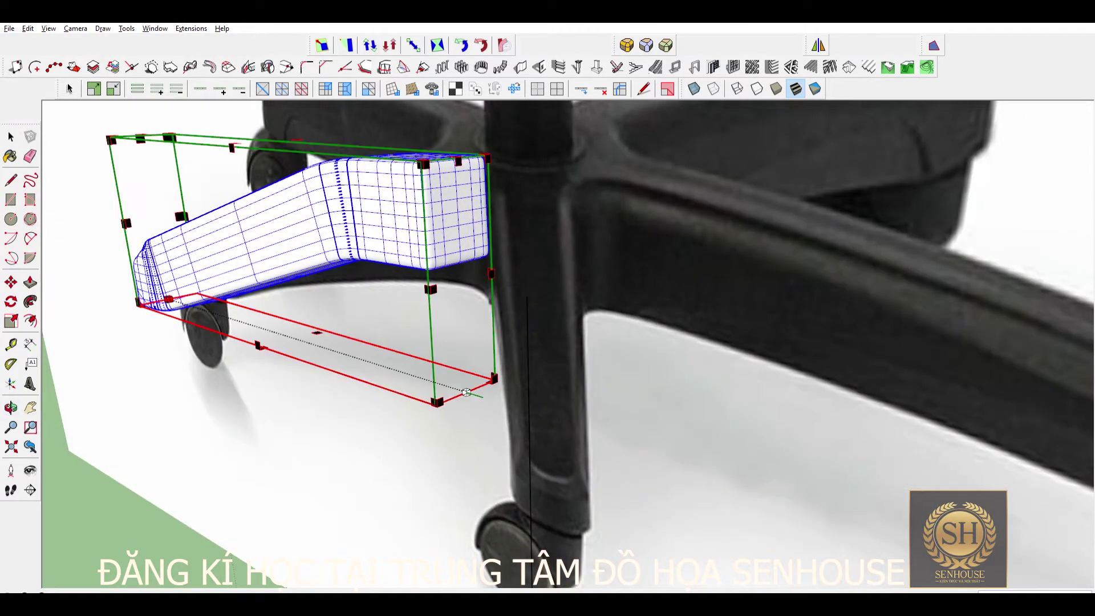
{"action": "left_click", "coordinate": [467, 392]}
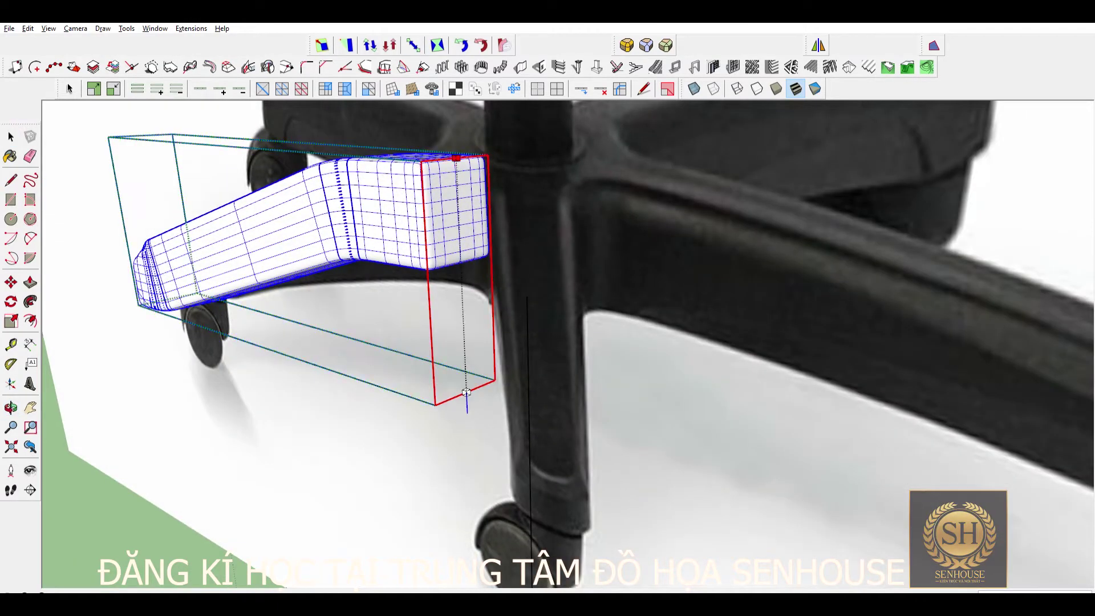
{"action": "left_click", "coordinate": [467, 417]}
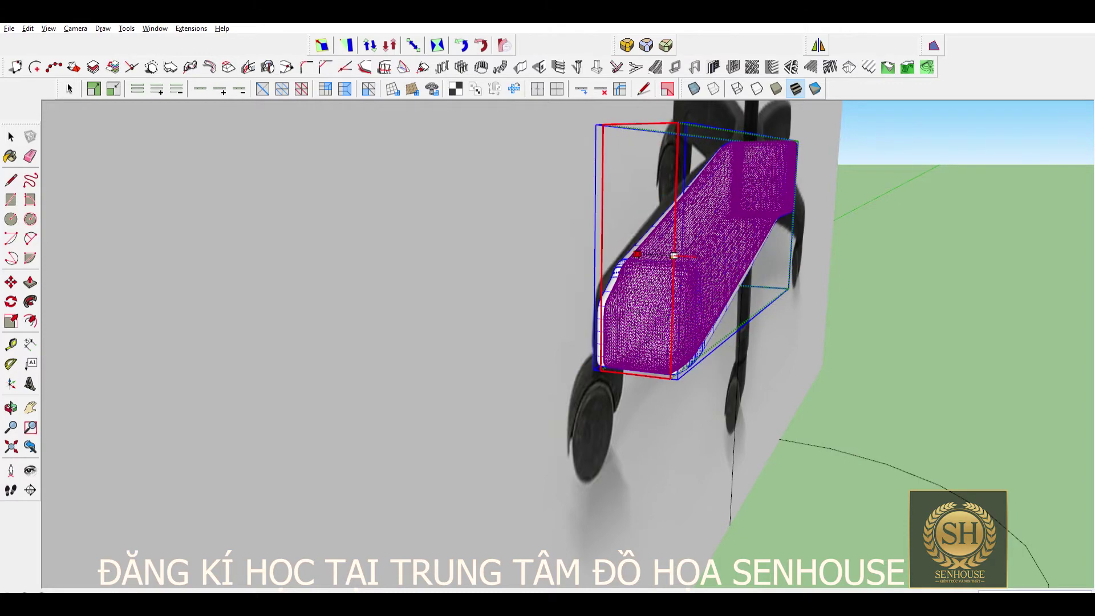
{"action": "left_click", "coordinate": [674, 255]}
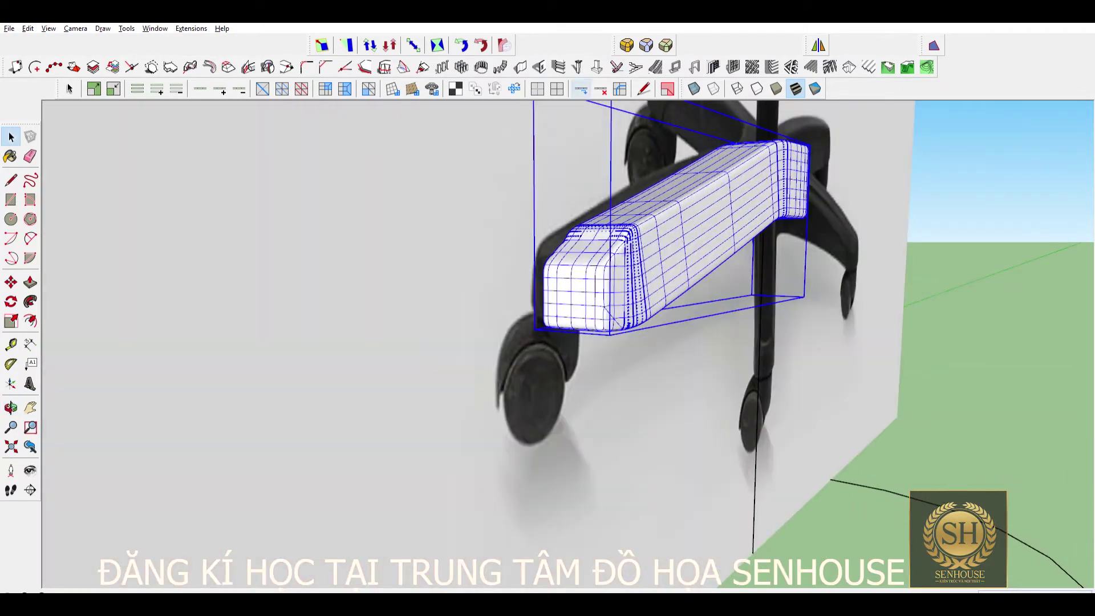
Step: Scale the leg block from a corner grip to match the photo's leg
{"action": "key", "text": "s"}
{"action": "left_click", "coordinate": [576, 333]}
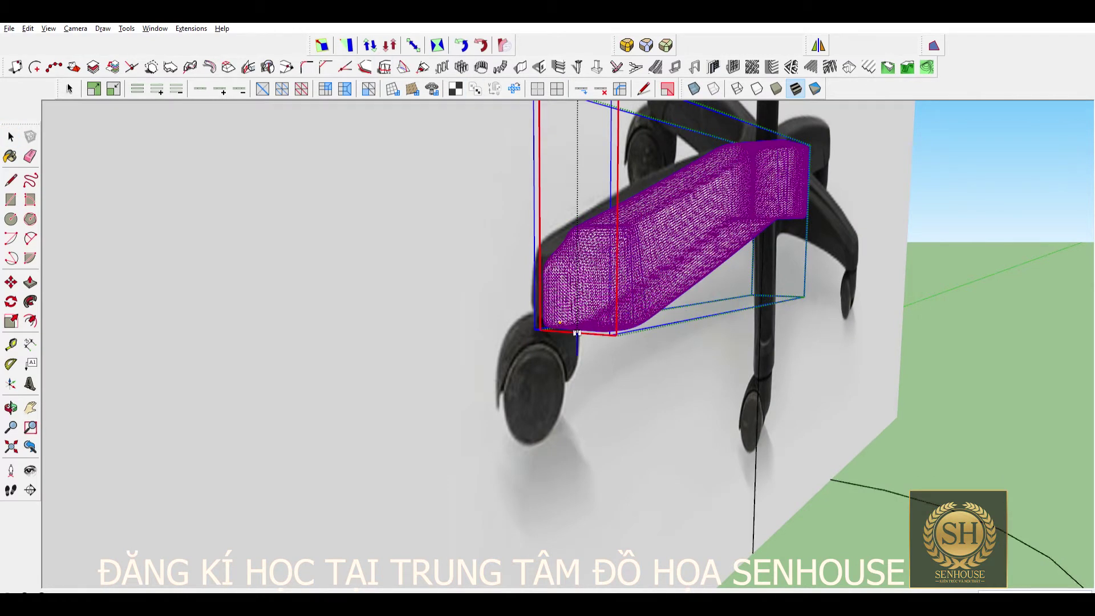
{"action": "scroll", "coordinate": [577, 333], "scroll_direction": "up", "scroll_amount": 2}
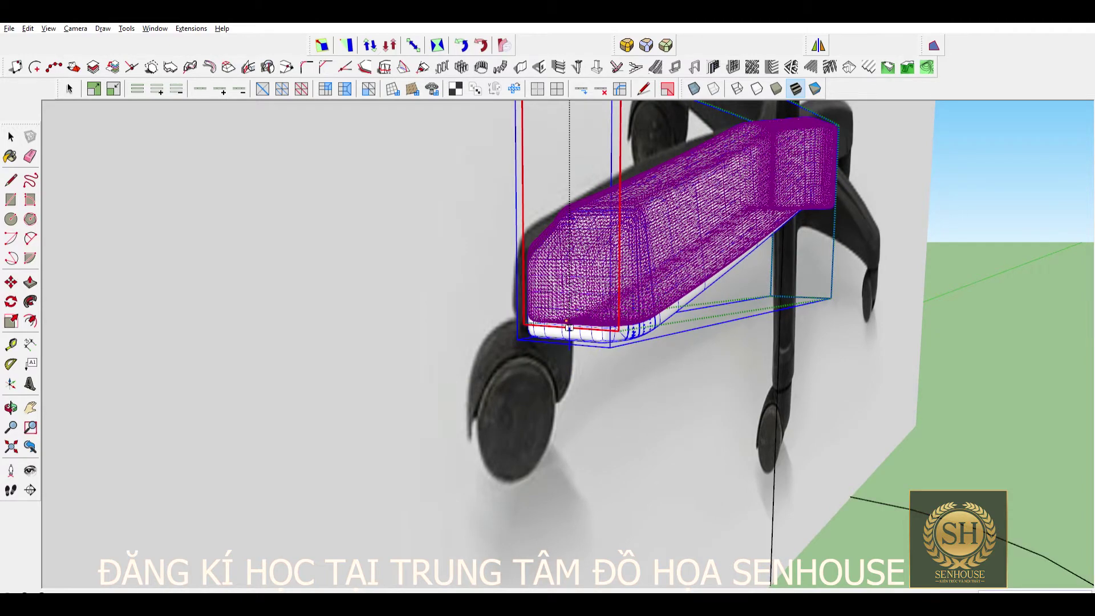
{"action": "scroll", "coordinate": [570, 328], "scroll_direction": "down", "scroll_amount": 5}
{"action": "scroll", "coordinate": [597, 304], "scroll_direction": "up", "scroll_amount": 8}
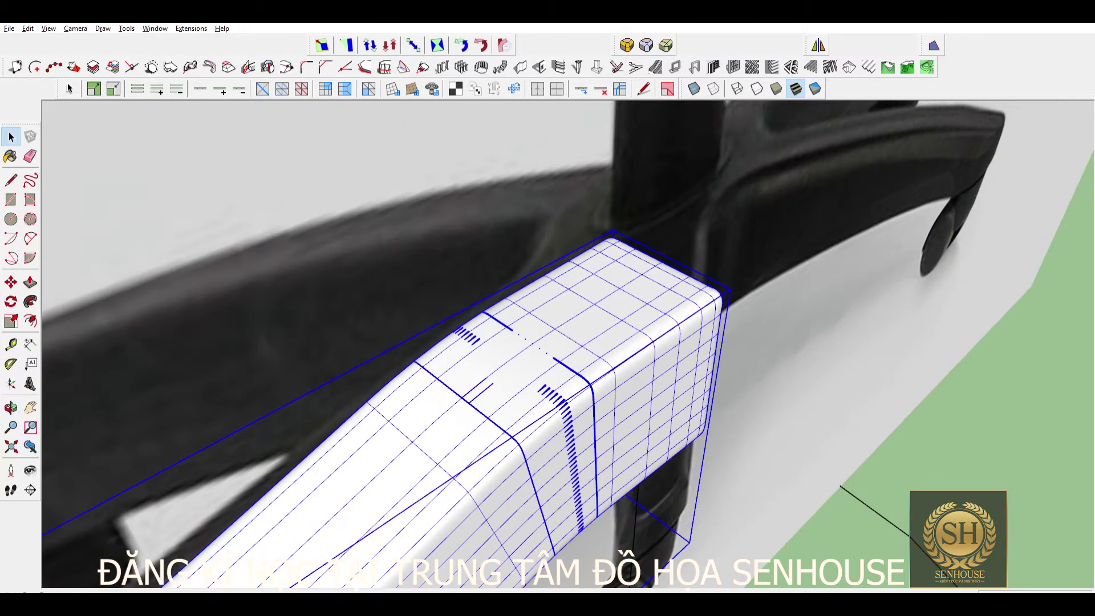
{"action": "key", "text": "m"}
{"action": "scroll", "coordinate": [597, 304], "scroll_direction": "down", "scroll_amount": 4}
{"action": "scroll", "coordinate": [598, 304], "scroll_direction": "down", "scroll_amount": 3}
{"action": "scroll", "coordinate": [192, 266], "scroll_direction": "up", "scroll_amount": 3}
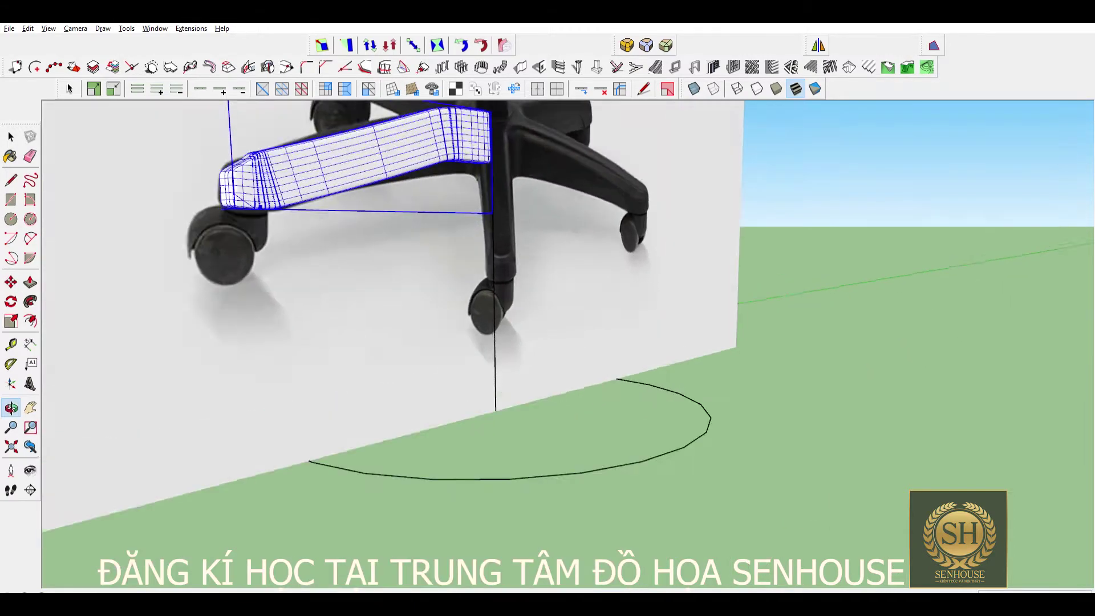
{"action": "scroll", "coordinate": [192, 266], "scroll_direction": "up", "scroll_amount": 3}
Step: Draw a circle below the leg tip and pull it into a thin wheel disc
{"action": "key", "text": "c"}
{"action": "left_click", "coordinate": [209, 219]}
{"action": "middle_click_drag", "start_coordinate": [209, 219], "coordinate": [342, 365]}
{"action": "key", "text": "p"}
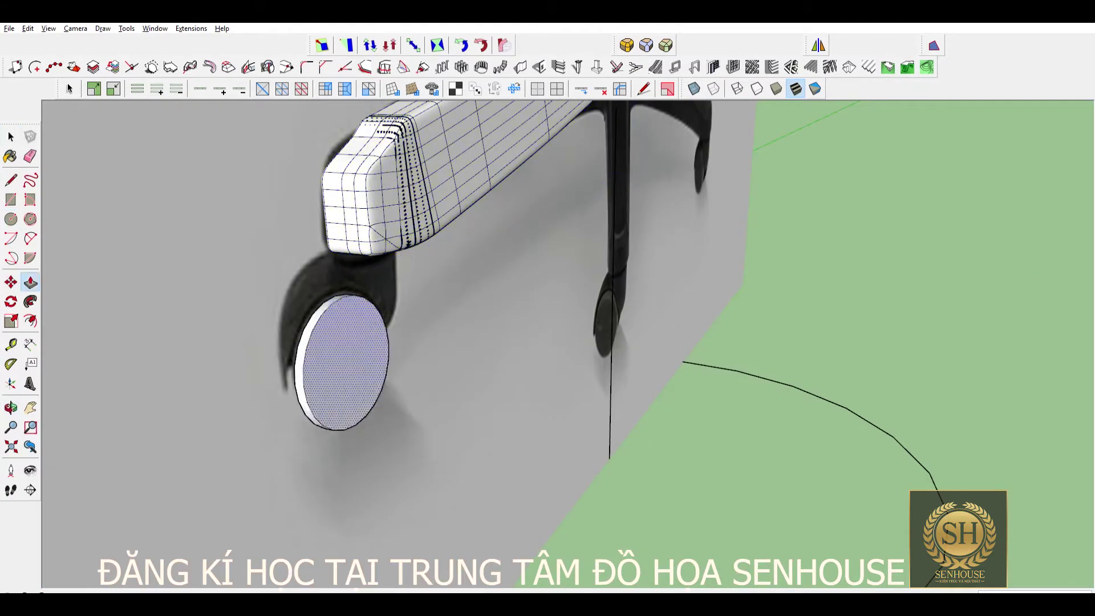
{"action": "mouse_move", "coordinate": [399, 342]}
{"action": "middle_mouse_down"}
{"action": "mouse_move", "coordinate": [365, 343]}
{"action": "mouse_move", "coordinate": [513, 343]}
{"action": "middle_mouse_up"}
{"action": "key", "text": "space"}
{"action": "key", "text": "p"}
{"action": "scroll", "coordinate": [400, 342], "scroll_direction": "down", "scroll_amount": 3}
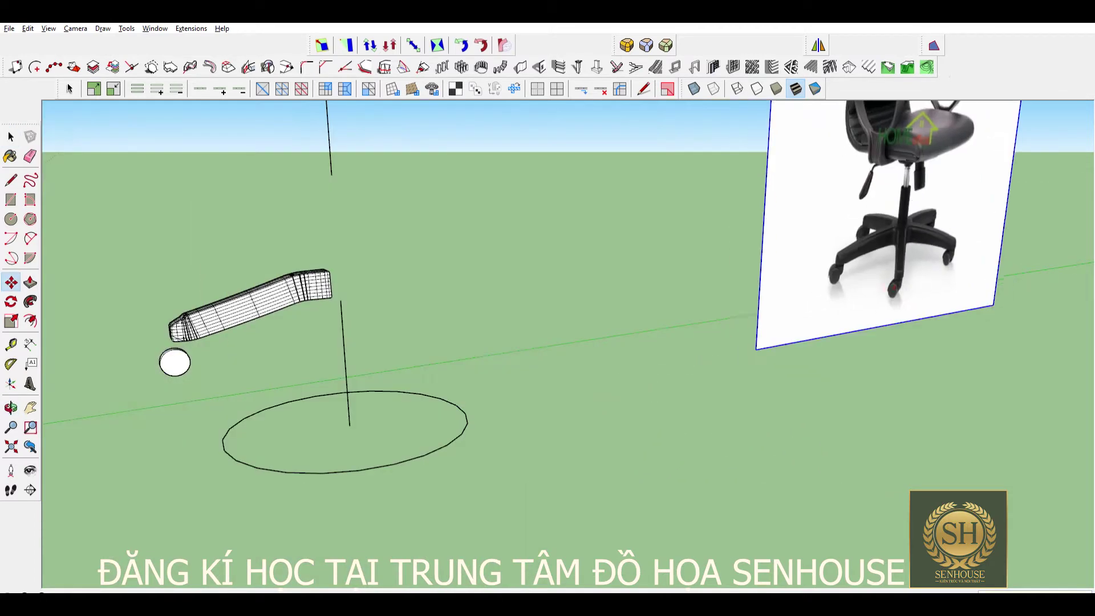
{"action": "scroll", "coordinate": [513, 343], "scroll_direction": "up", "scroll_amount": 3}
{"action": "scroll", "coordinate": [399, 354], "scroll_direction": "up", "scroll_amount": 3}
Step: Offset the wheel disc's edge inward to form an inset rim
{"action": "key", "text": "space"}
{"action": "left_click", "coordinate": [359, 354]}
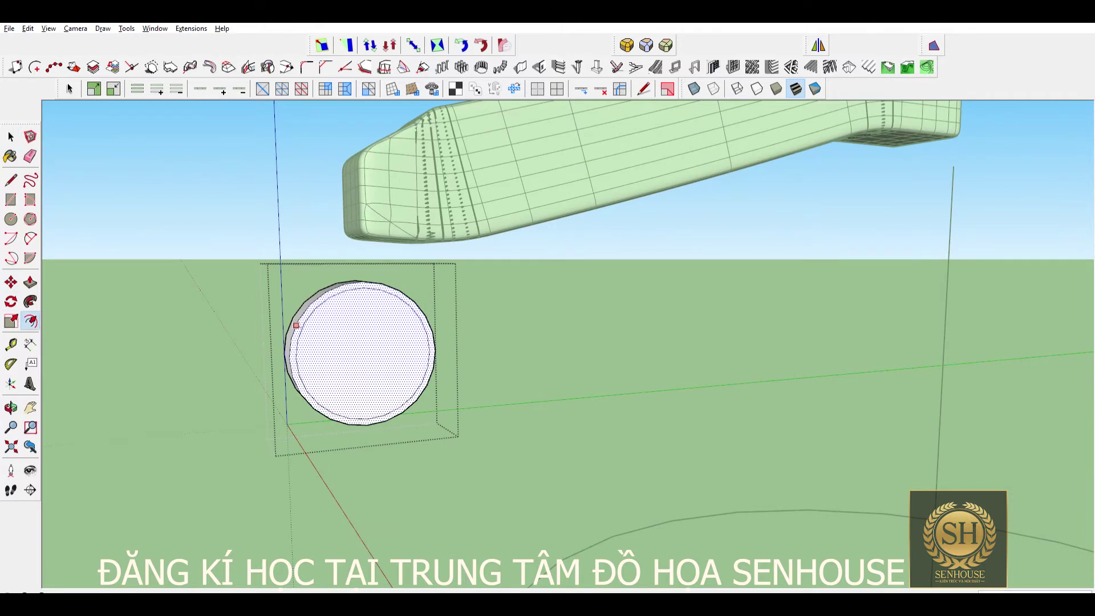
{"action": "left_click", "coordinate": [296, 325]}
{"action": "scroll", "coordinate": [365, 354], "scroll_direction": "up", "scroll_amount": 5}
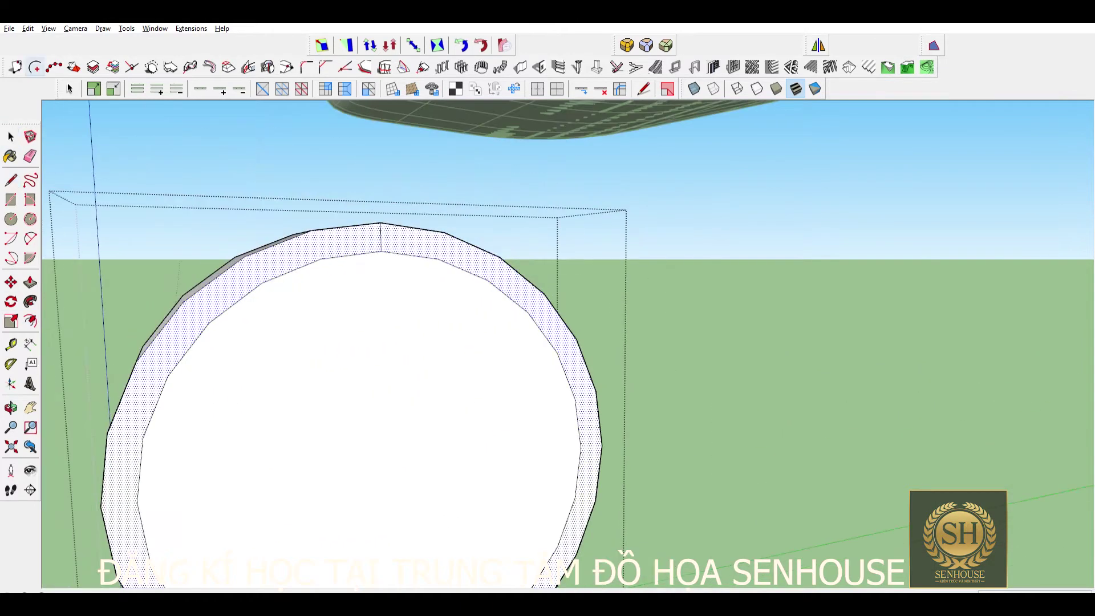
{"action": "key", "text": "space"}
{"action": "scroll", "coordinate": [394, 479], "scroll_direction": "up", "scroll_amount": 1}
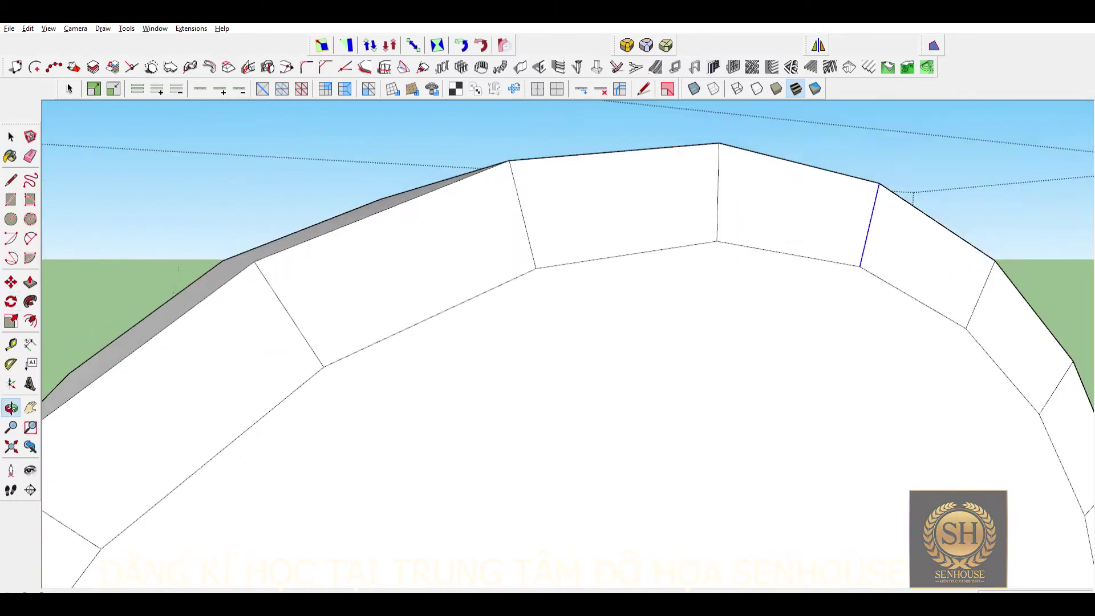
Step: Round the wheel's edge with Follow Me, viewing the disc head-on
{"action": "middle_click_drag", "start_coordinate": [195, 245], "coordinate": [517, 303]}
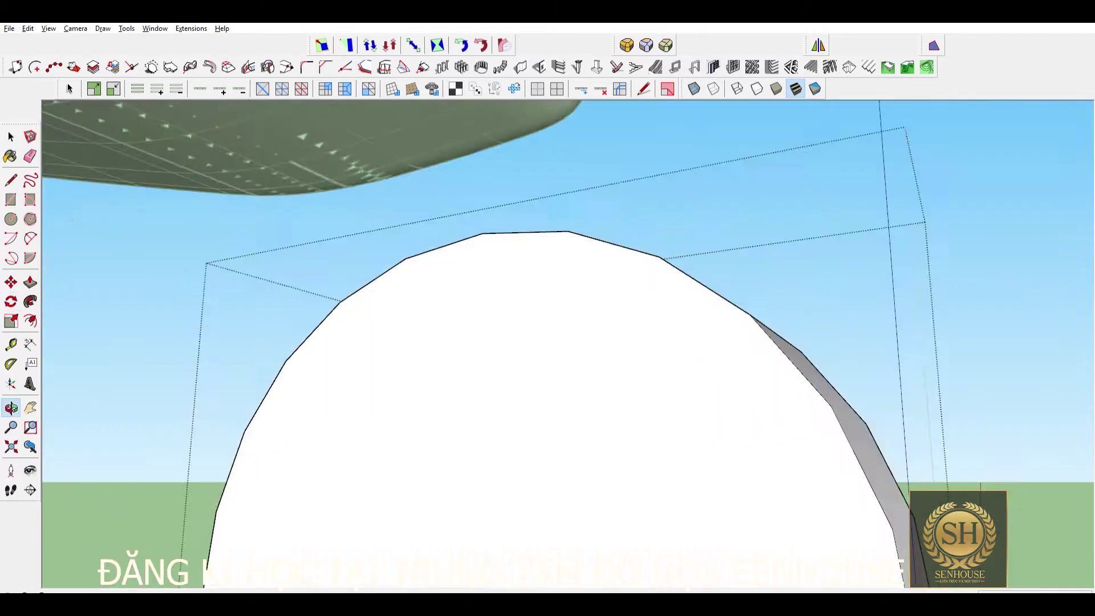
{"action": "key", "text": "f"}
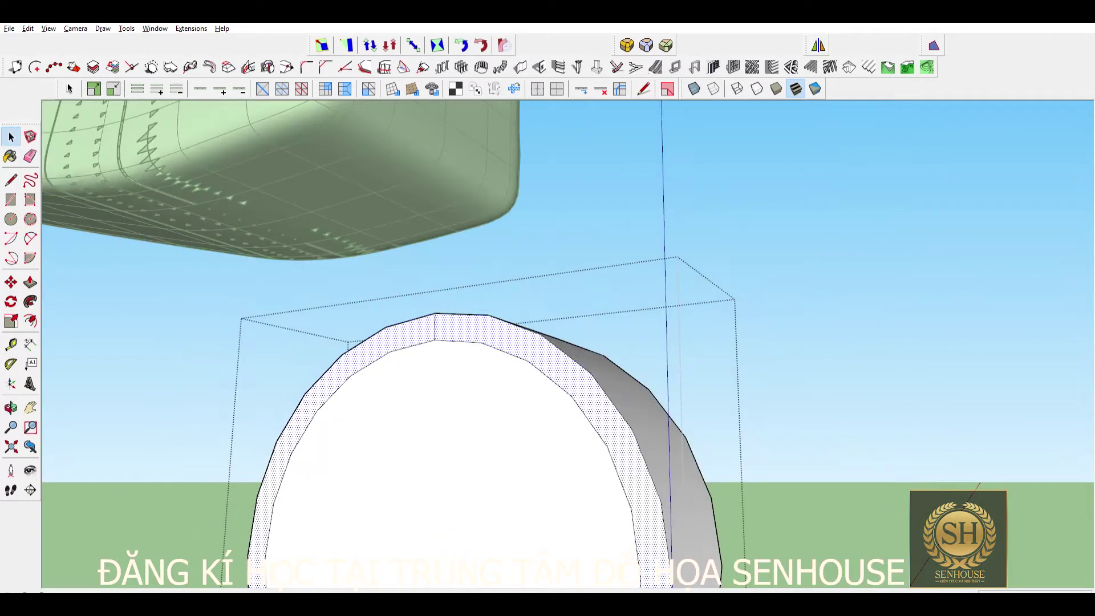
{"action": "middle_click_drag", "start_coordinate": [468, 514], "coordinate": [420, 518]}
{"action": "key", "text": "q"}
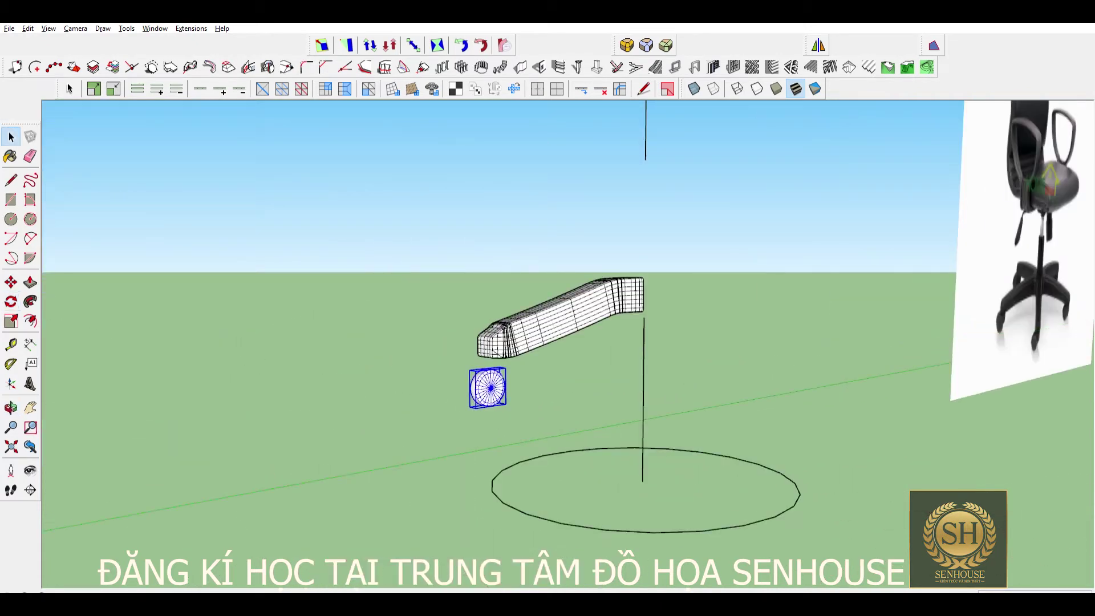
Step: Position the wheel under the leg tip and place a copy beside it
{"action": "scroll", "coordinate": [488, 388], "scroll_direction": "up", "scroll_amount": 5}
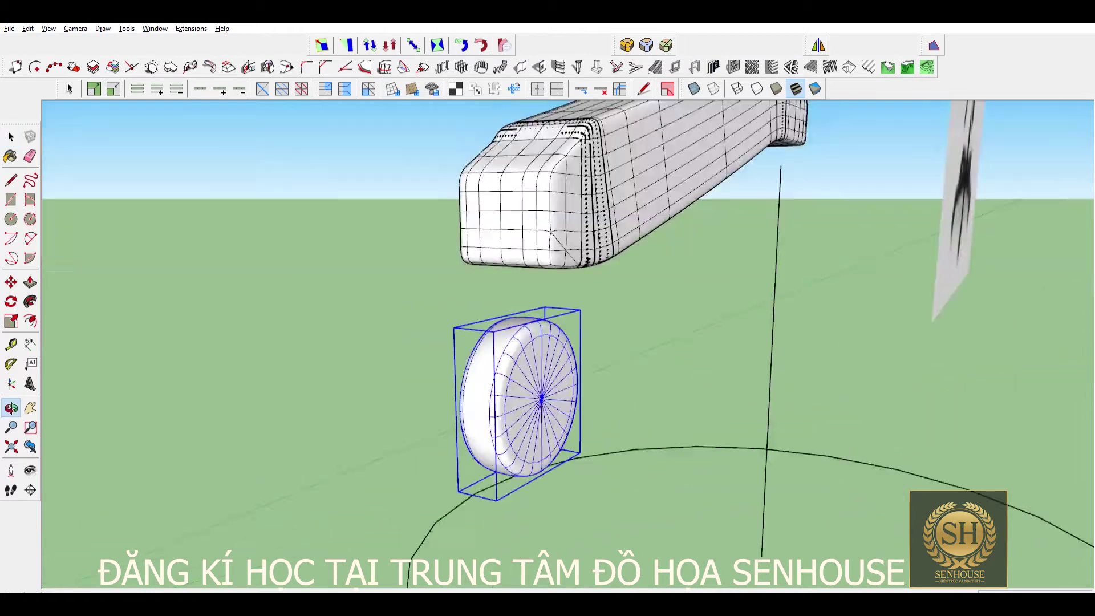
{"action": "middle_click_drag", "start_coordinate": [534, 400], "coordinate": [533, 456]}
{"action": "key", "text": "m"}
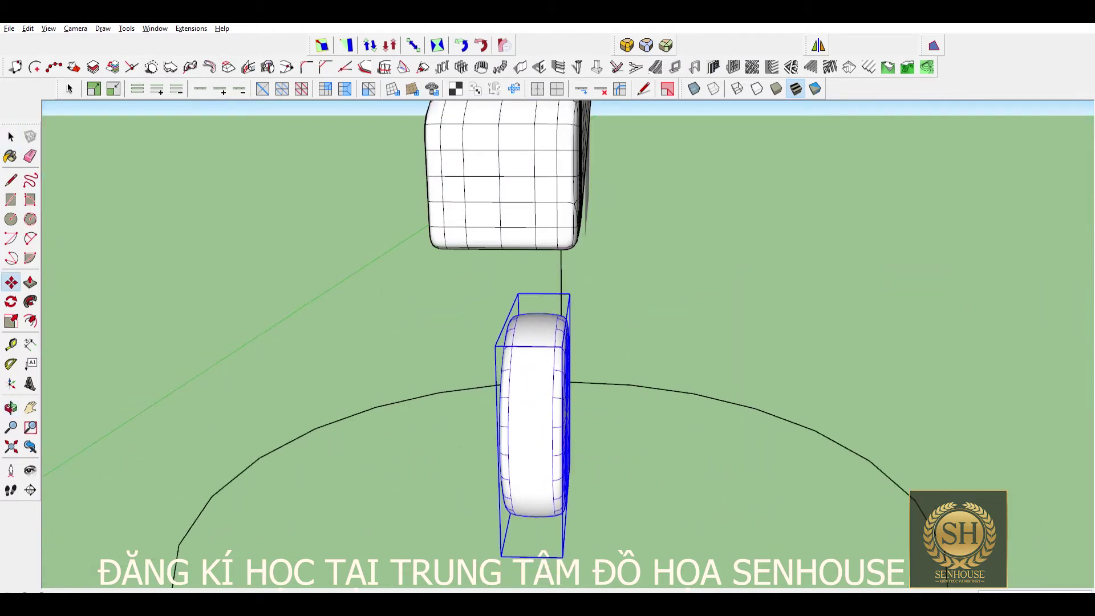
{"action": "middle_click_drag", "start_coordinate": [541, 404], "coordinate": [514, 228]}
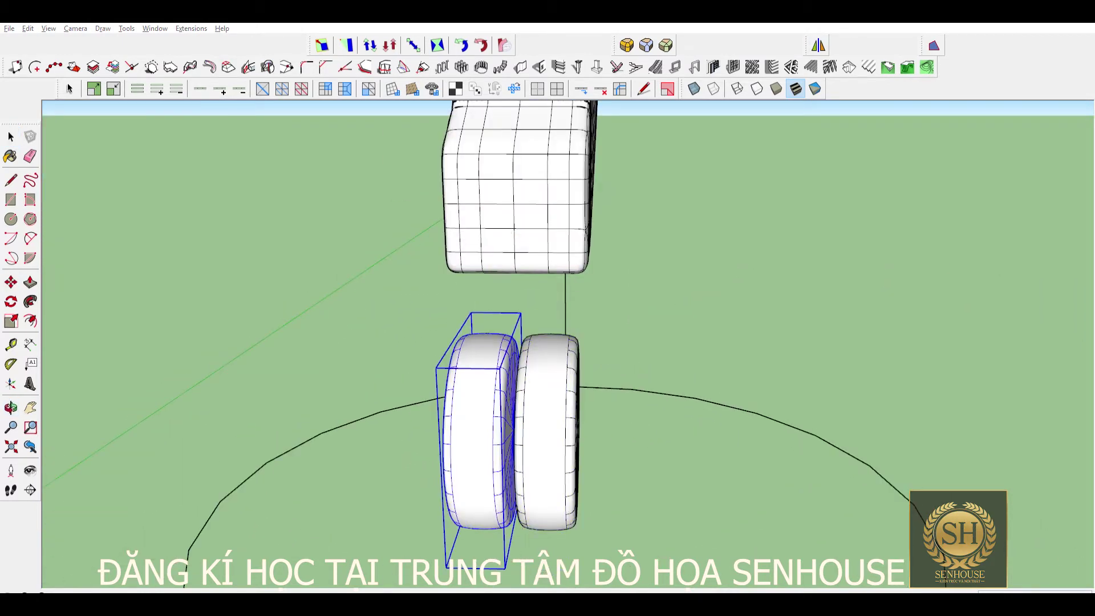
{"action": "middle_click_drag", "start_coordinate": [547, 342], "coordinate": [547, 239]}
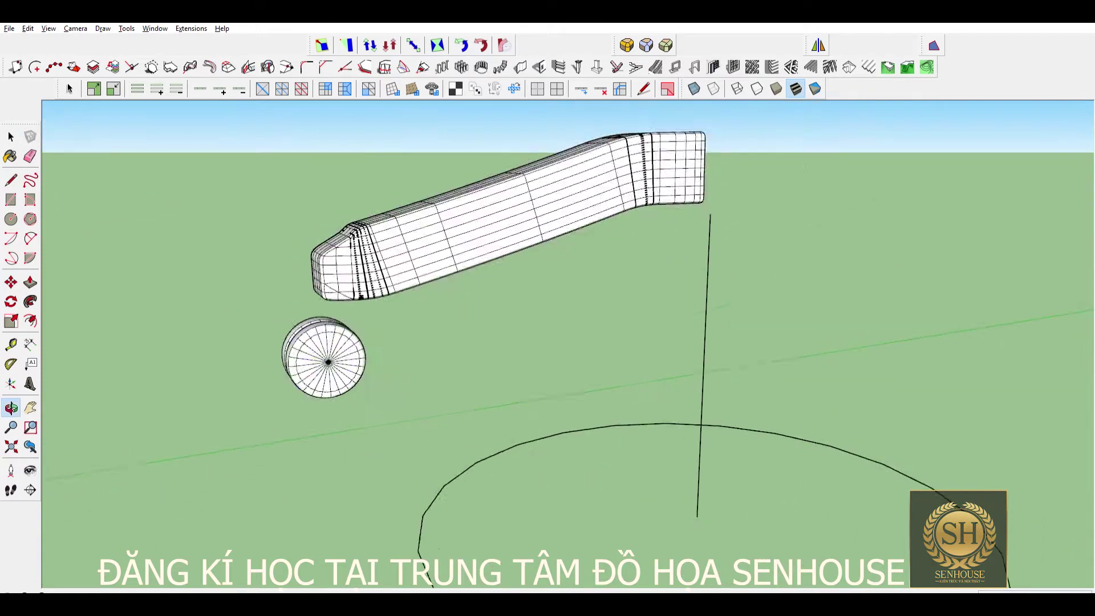
{"action": "middle_click_drag", "start_coordinate": [429, 342], "coordinate": [428, 218]}
Step: Start a bracket rectangle just below the leg tip
{"action": "key", "text": "r"}
{"action": "scroll", "coordinate": [429, 218], "scroll_direction": "up", "scroll_amount": 2}
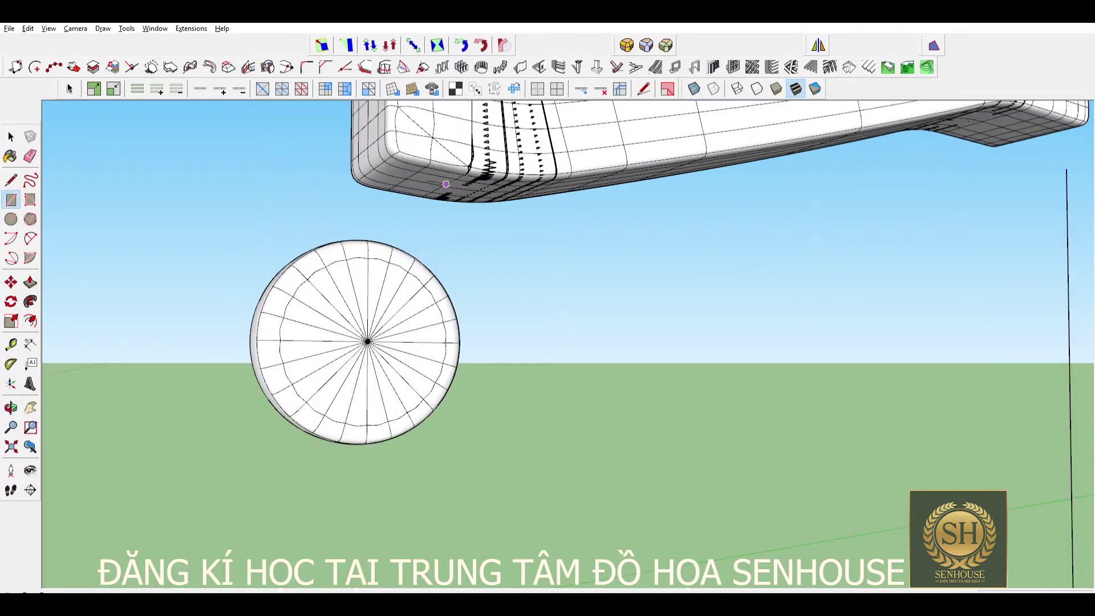
{"action": "scroll", "coordinate": [446, 184], "scroll_direction": "up", "scroll_amount": 3}
{"action": "left_click", "coordinate": [446, 184]}
Step: Finish the bracket rectangle and shape it with an arc and a splitting line
{"action": "scroll", "coordinate": [288, 427], "scroll_direction": "down", "scroll_amount": 3}
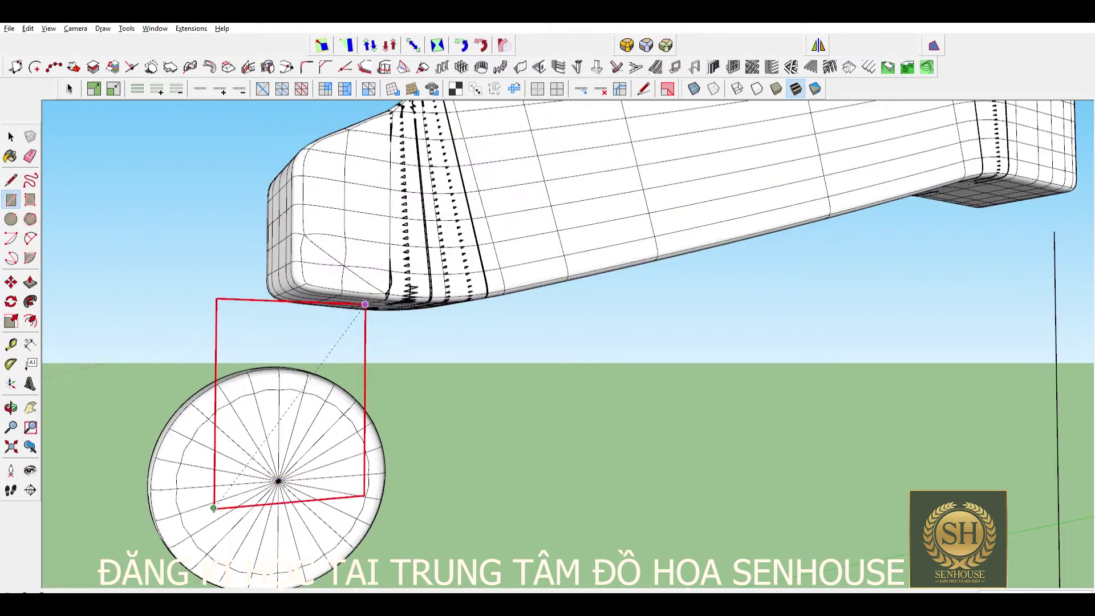
{"action": "left_click", "coordinate": [197, 513]}
{"action": "middle_click_drag", "start_coordinate": [197, 490], "coordinate": [209, 485]}
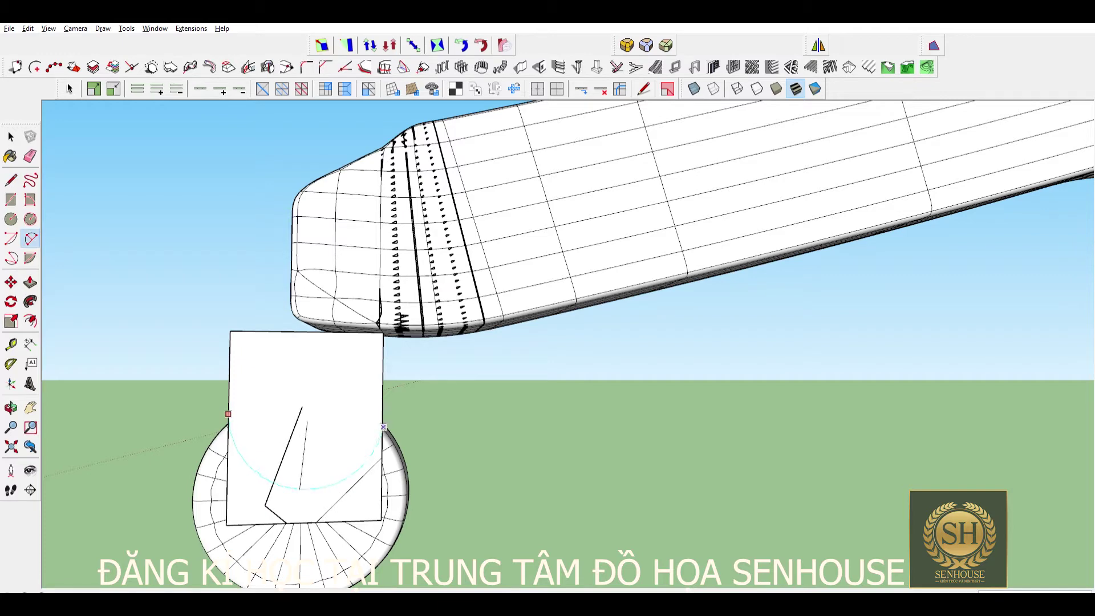
{"action": "left_click", "coordinate": [302, 406]}
{"action": "key", "text": "space"}
{"action": "scroll", "coordinate": [302, 406], "scroll_direction": "up", "scroll_amount": 2}
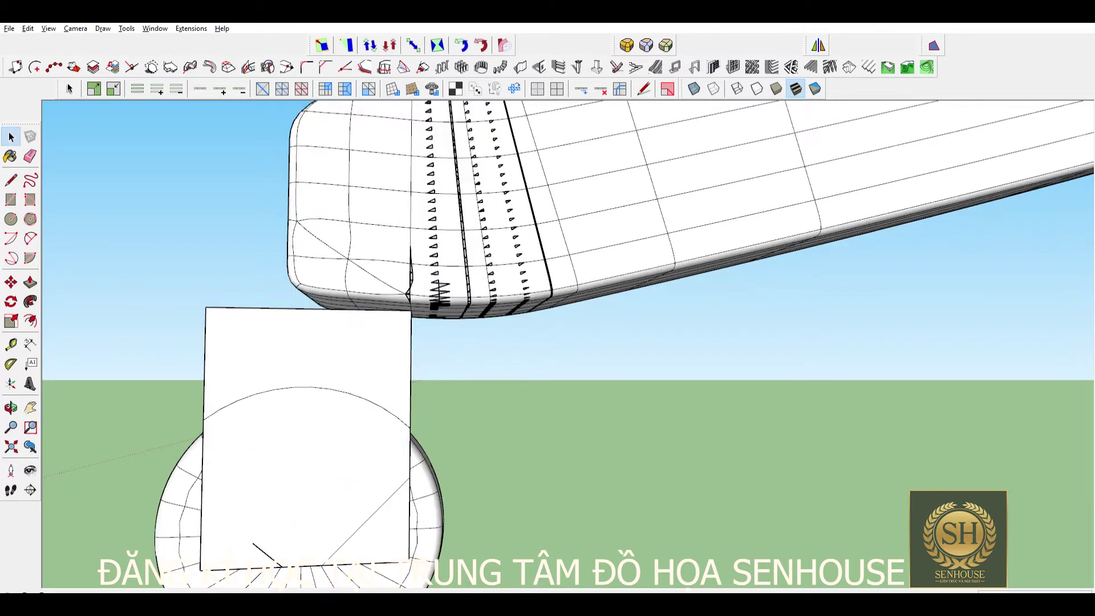
{"action": "left_click", "coordinate": [317, 403]}
{"action": "key", "text": "space"}
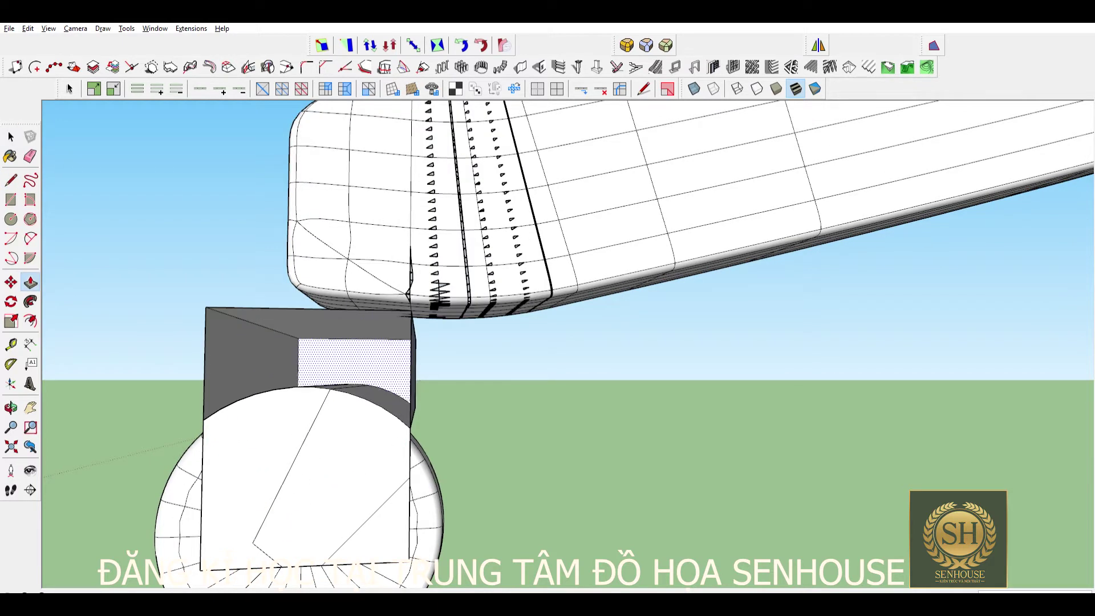
Step: Slide the bracket over the twin wheels and begin resizing it
{"action": "mouse_move", "coordinate": [318, 403]}
{"action": "middle_mouse_down"}
{"action": "mouse_move", "coordinate": [400, 371]}
{"action": "mouse_move", "coordinate": [514, 365]}
{"action": "mouse_move", "coordinate": [502, 342]}
{"action": "mouse_move", "coordinate": [548, 365]}
{"action": "middle_mouse_up"}
{"action": "scroll", "coordinate": [547, 342], "scroll_direction": "down", "scroll_amount": 5}
{"action": "scroll", "coordinate": [427, 371], "scroll_direction": "up", "scroll_amount": 2}
{"action": "scroll", "coordinate": [428, 371], "scroll_direction": "up", "scroll_amount": 1}
{"action": "scroll", "coordinate": [427, 371], "scroll_direction": "up", "scroll_amount": 2}
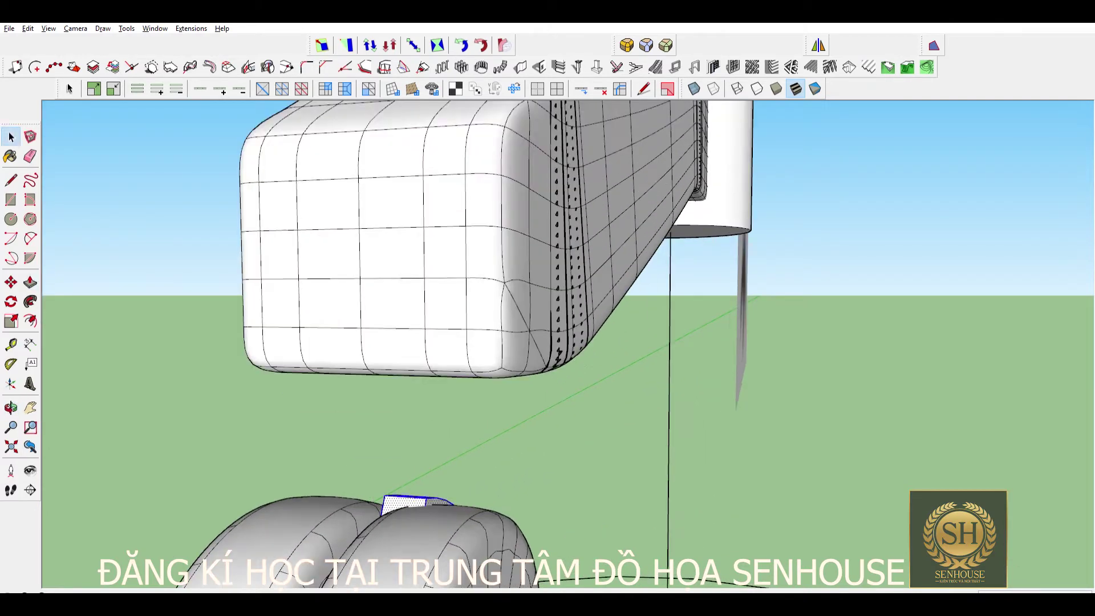
{"action": "scroll", "coordinate": [428, 371], "scroll_direction": "up", "scroll_amount": 2}
{"action": "left_click_drag", "start_coordinate": [408, 502], "coordinate": [381, 501]}
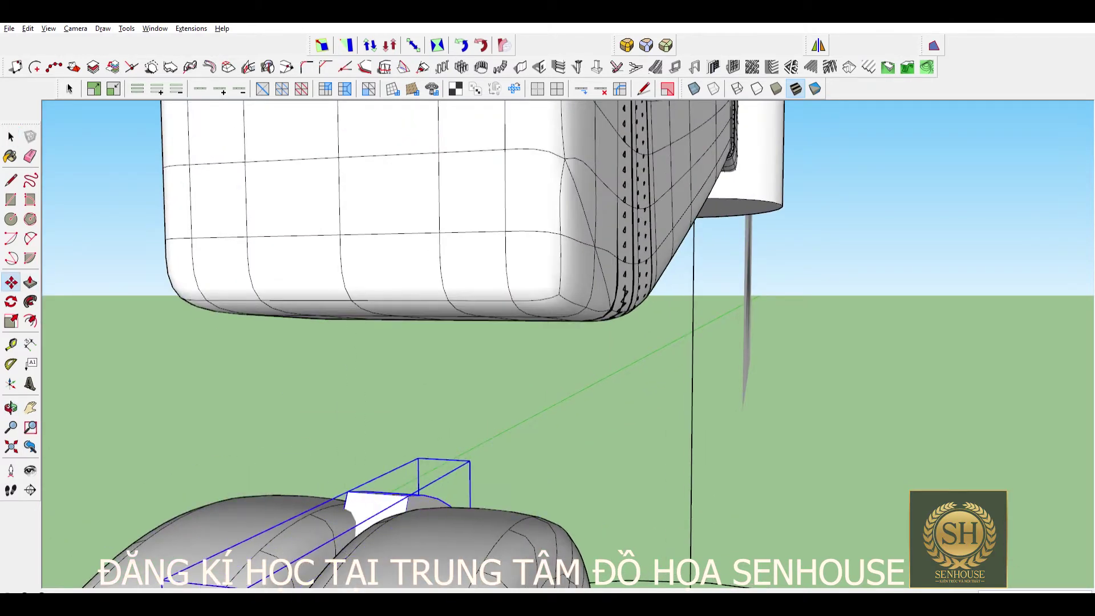
{"action": "key", "text": "s"}
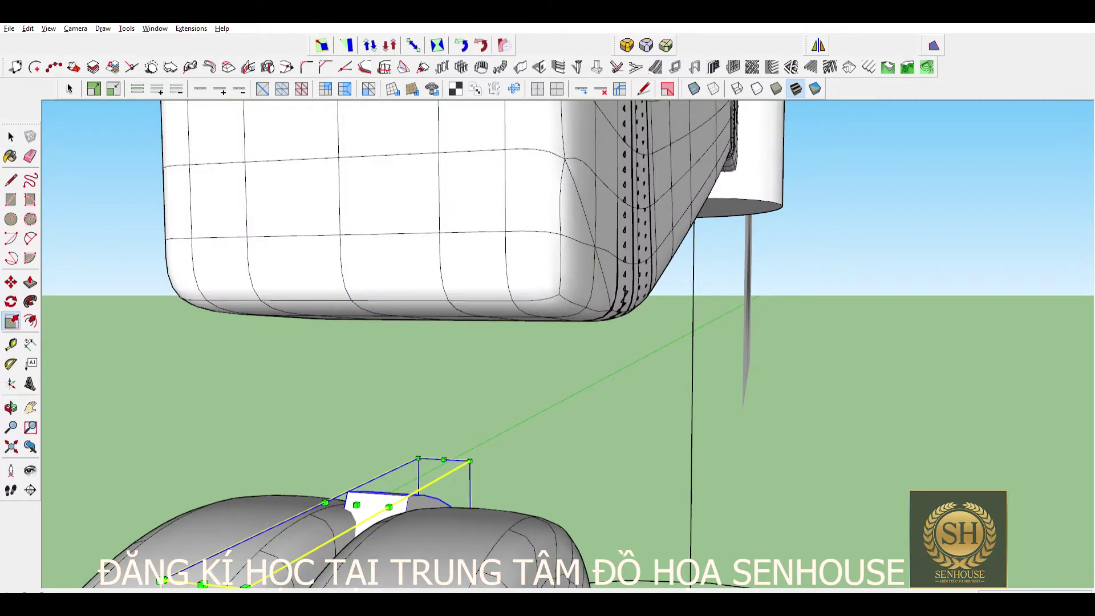
{"action": "scroll", "coordinate": [399, 457], "scroll_direction": "down", "scroll_amount": 3}
{"action": "mouse_move", "coordinate": [547, 342]}
{"action": "middle_mouse_down"}
{"action": "mouse_move", "coordinate": [433, 320]}
{"action": "mouse_move", "coordinate": [513, 342]}
{"action": "mouse_move", "coordinate": [480, 342]}
{"action": "middle_mouse_up"}
Step: Rescale the base leg from a corner grip so it reaches the hub
{"action": "scroll", "coordinate": [547, 342], "scroll_direction": "down", "scroll_amount": 3}
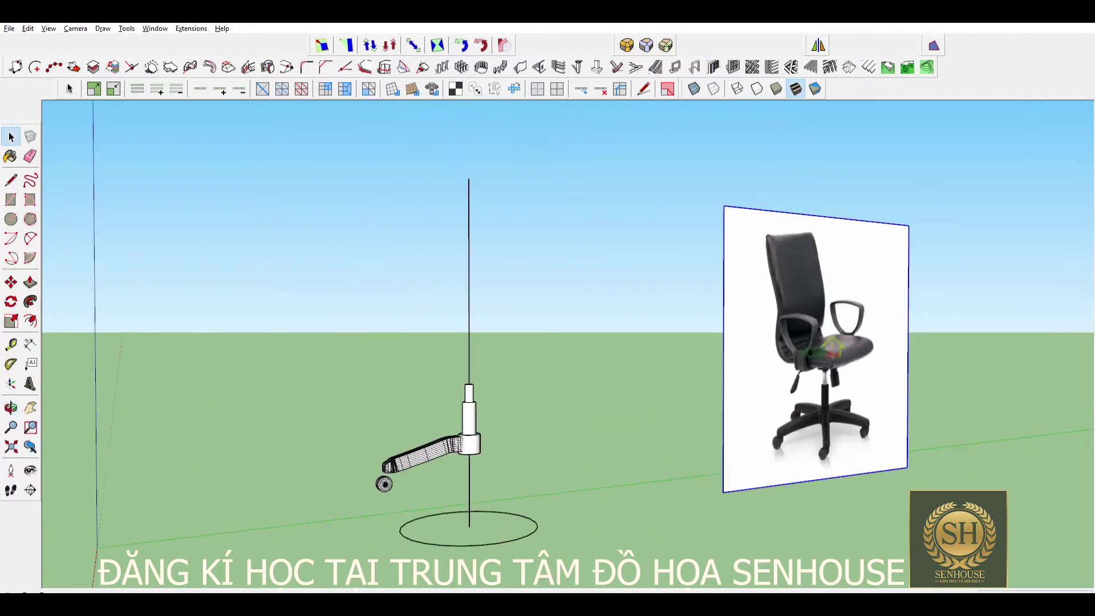
{"action": "key", "text": "m"}
{"action": "scroll", "coordinate": [548, 342], "scroll_direction": "up", "scroll_amount": 3}
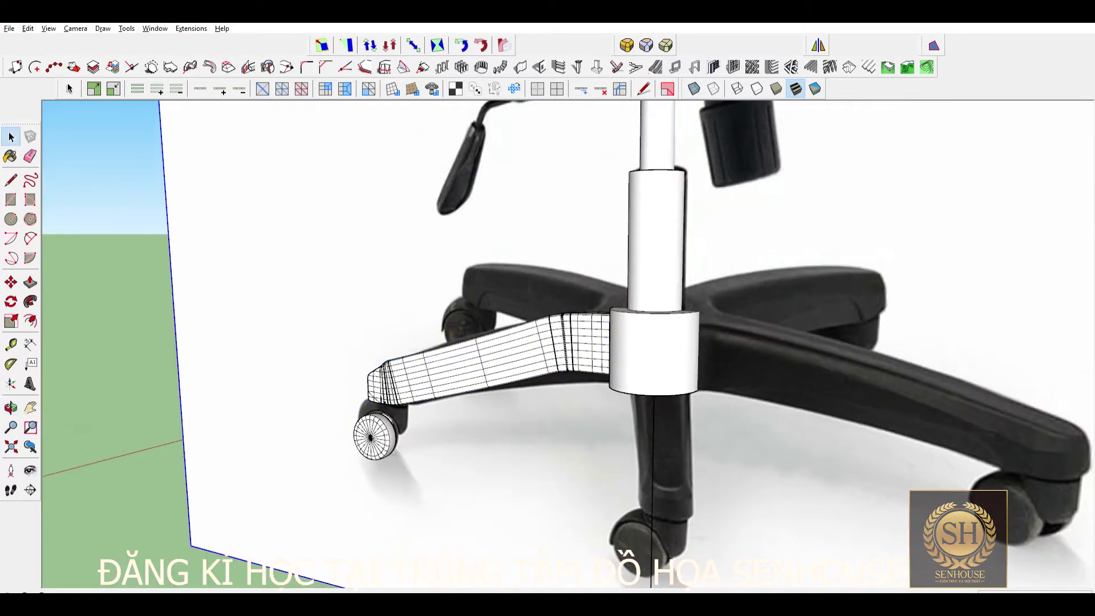
{"action": "left_click", "coordinate": [513, 367]}
{"action": "key", "text": "s"}
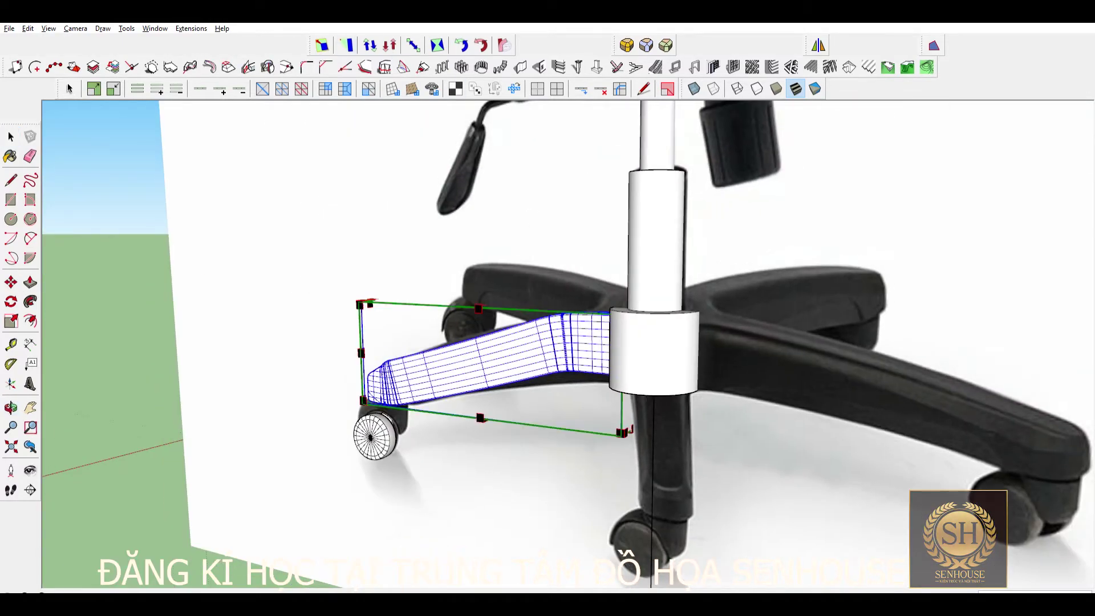
{"action": "left_click", "coordinate": [630, 431]}
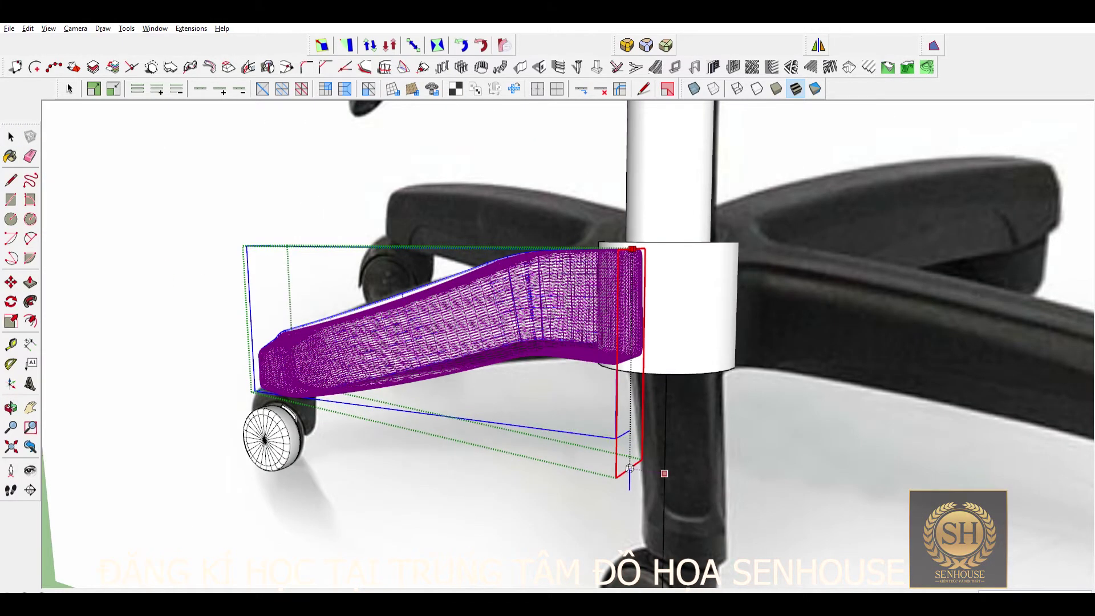
{"action": "left_click", "coordinate": [629, 469]}
{"action": "scroll", "coordinate": [571, 399], "scroll_direction": "down", "scroll_amount": 3}
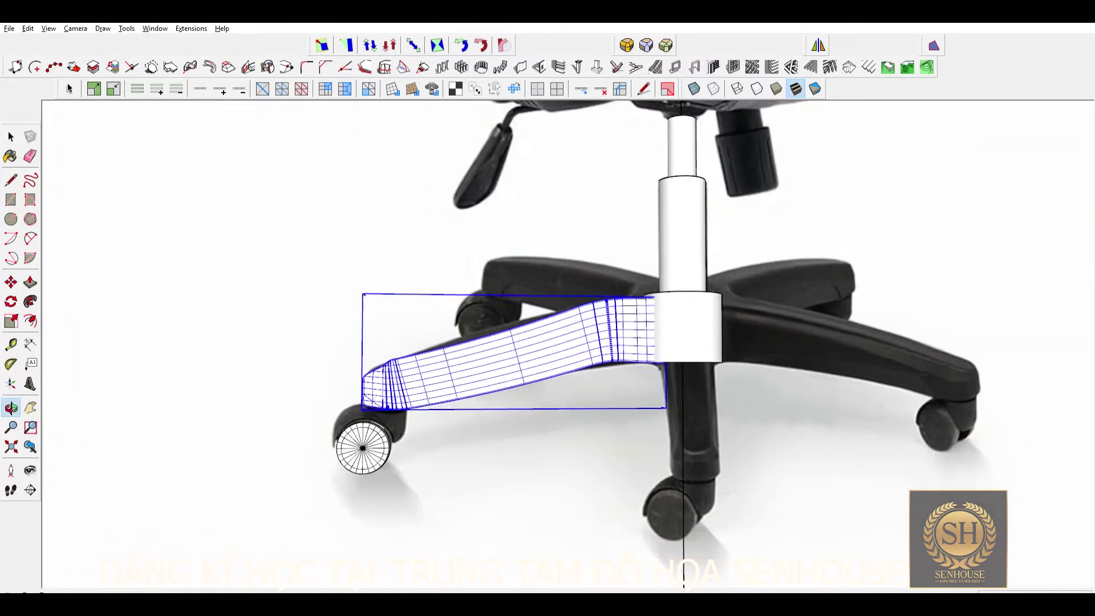
{"action": "scroll", "coordinate": [570, 399], "scroll_direction": "up", "scroll_amount": 4}
{"action": "key", "text": "m"}
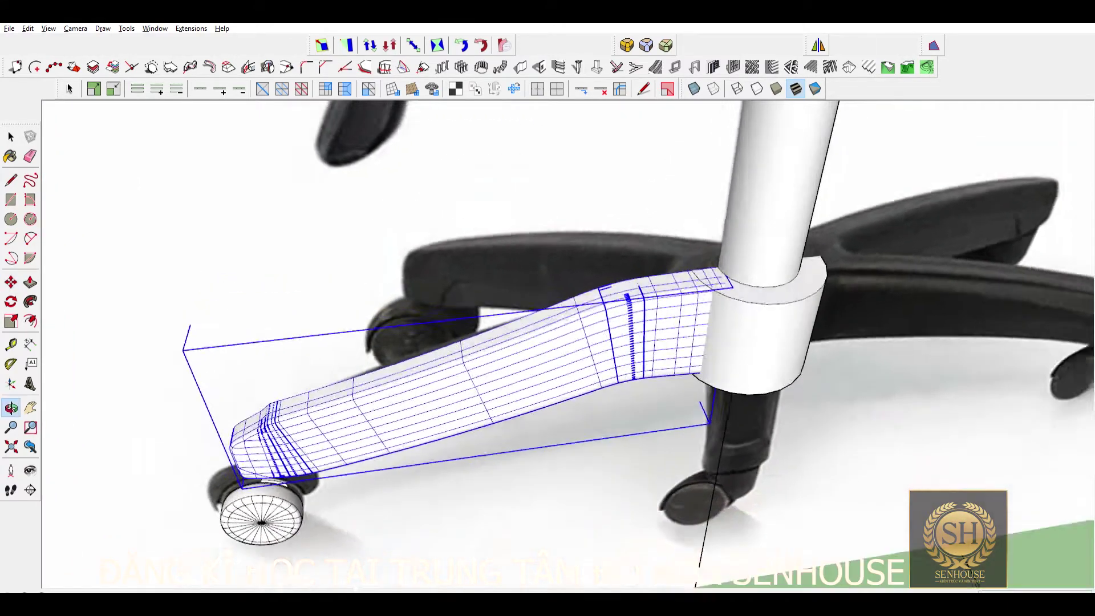
Step: Draw a horizontal edge across the caster wheel
{"action": "middle_click_drag", "start_coordinate": [595, 363], "coordinate": [513, 343]}
{"action": "scroll", "coordinate": [514, 342], "scroll_direction": "up", "scroll_amount": 4}
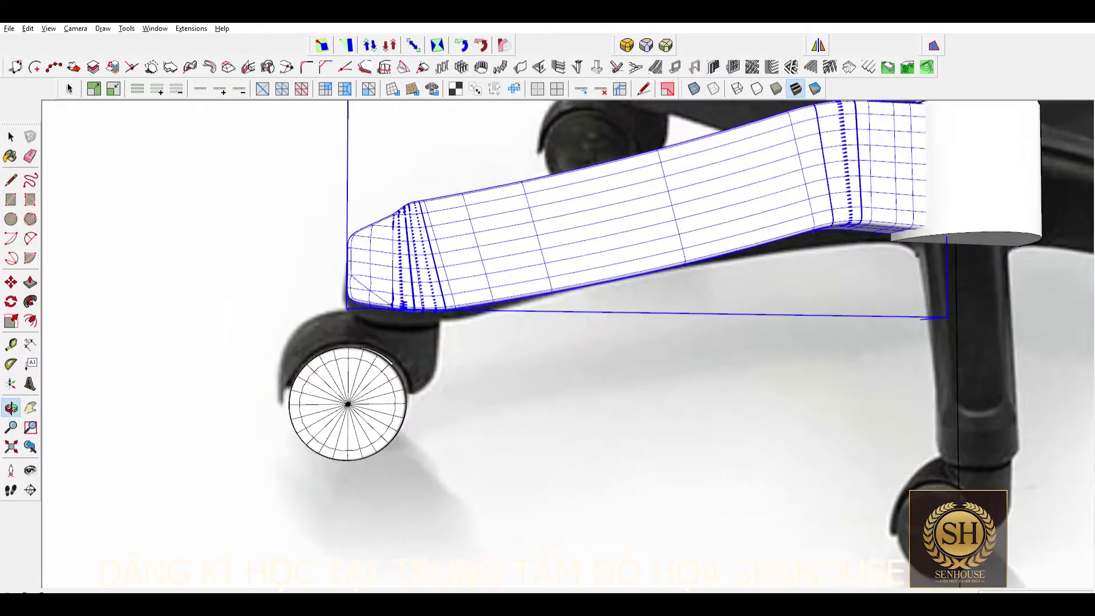
{"action": "scroll", "coordinate": [220, 400], "scroll_direction": "up", "scroll_amount": 2}
{"action": "key", "text": "l"}
{"action": "left_click", "coordinate": [504, 395]}
{"action": "scroll", "coordinate": [503, 395], "scroll_direction": "up", "scroll_amount": 3}
Step: Draw two arcs over the caster wheel to outline the fender band
{"action": "middle_click_drag", "start_coordinate": [503, 395], "coordinate": [683, 442]}
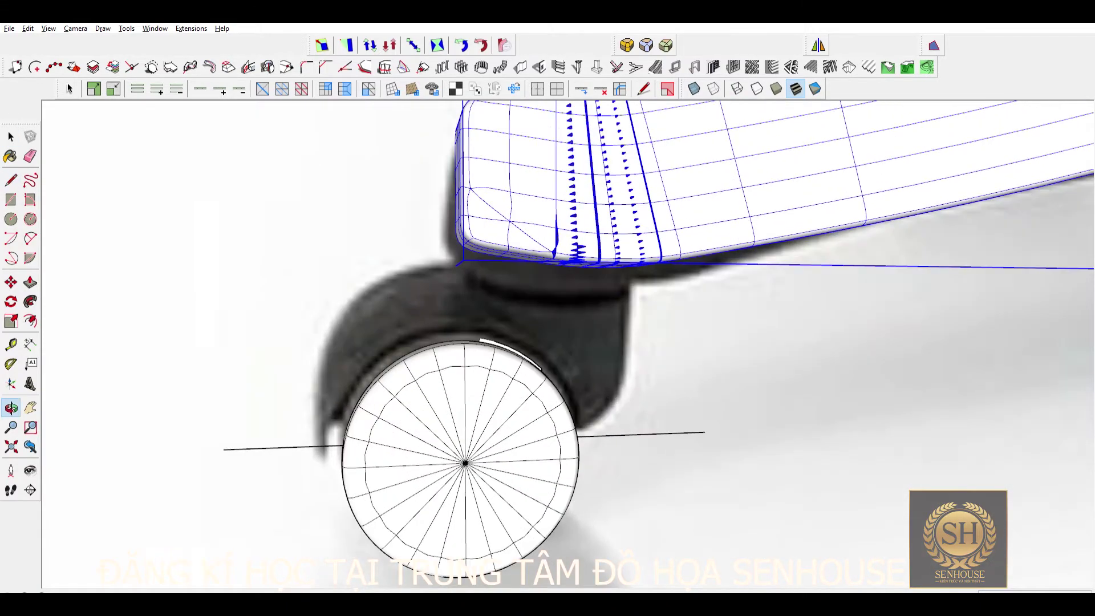
{"action": "left_click", "coordinate": [464, 324]}
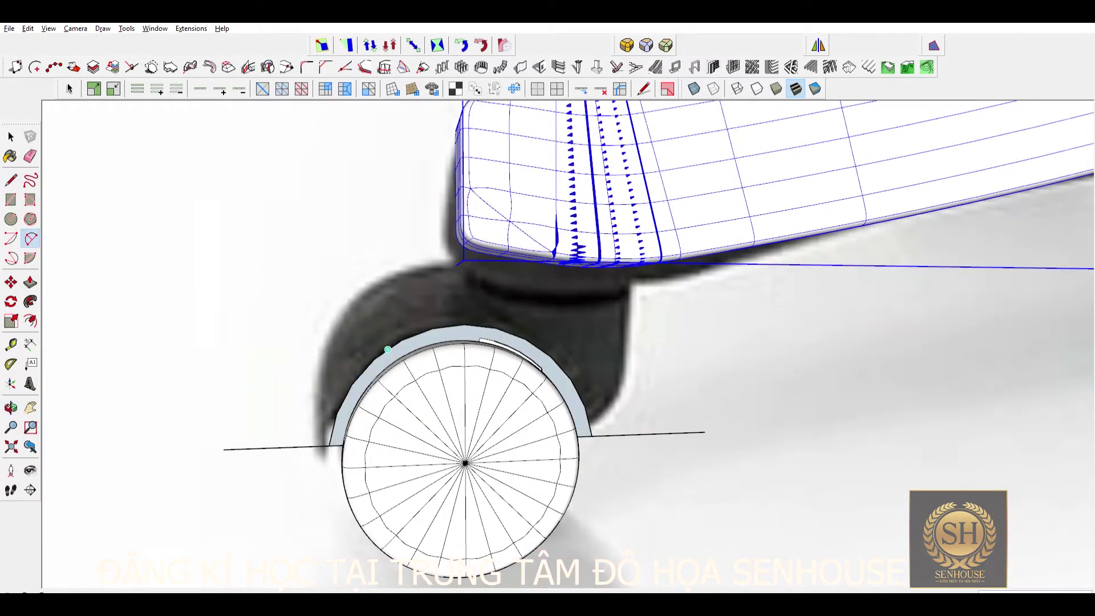
{"action": "scroll", "coordinate": [500, 317], "scroll_direction": "up", "scroll_amount": 3}
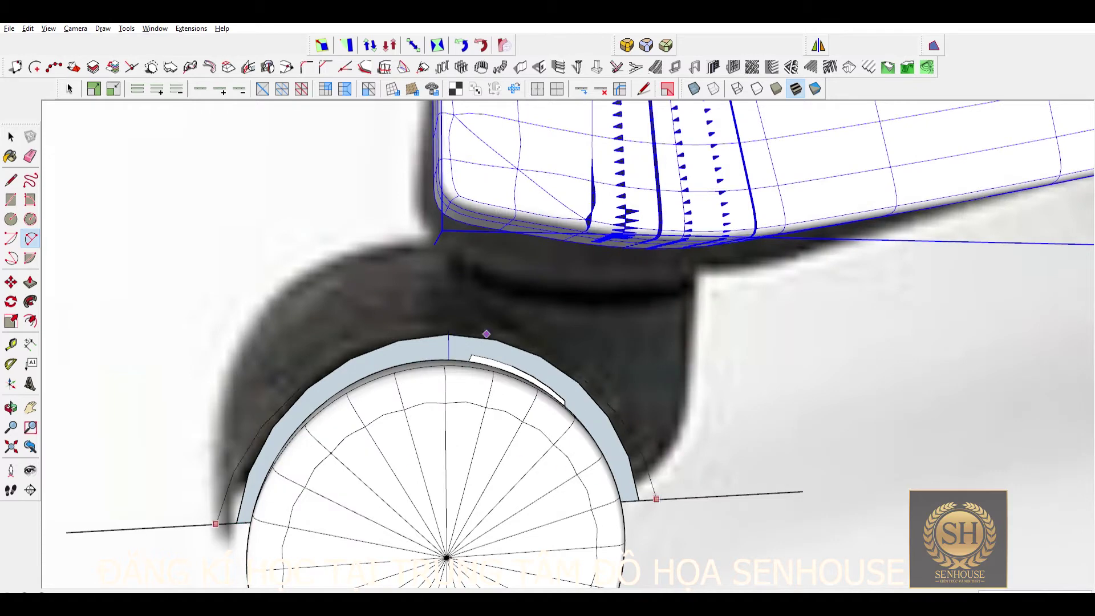
{"action": "left_click", "coordinate": [465, 308]}
{"action": "key", "text": "space"}
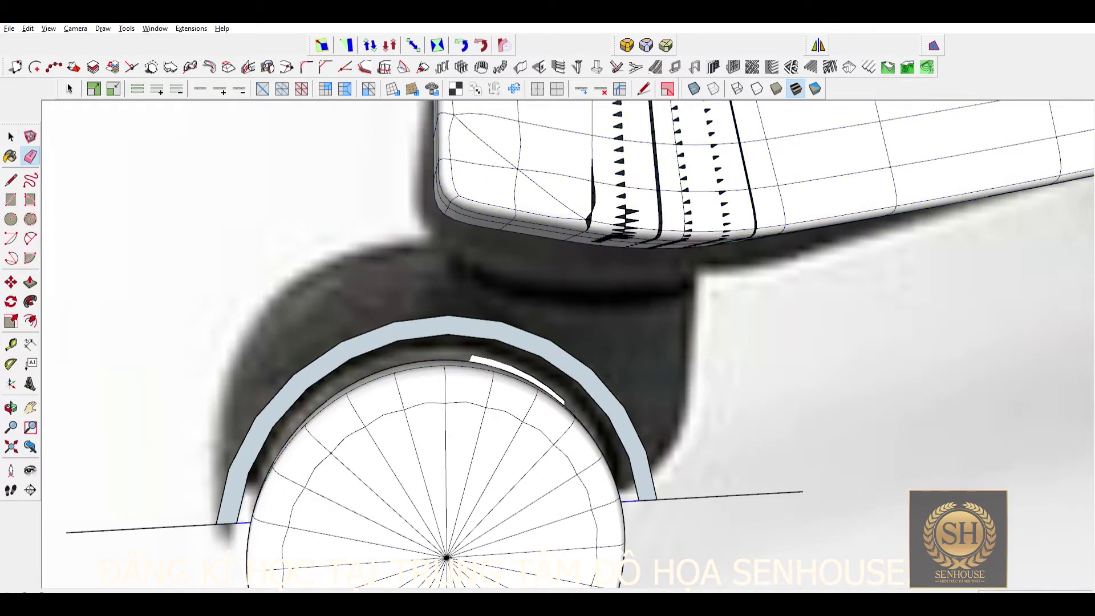
{"action": "scroll", "coordinate": [479, 315], "scroll_direction": "down", "scroll_amount": 3}
Step: Push/Pull the arched band out to the wheel's width to form the fender
{"action": "middle_click_drag", "start_coordinate": [480, 315], "coordinate": [627, 342]}
{"action": "key", "text": "p"}
{"action": "left_click", "coordinate": [616, 394]}
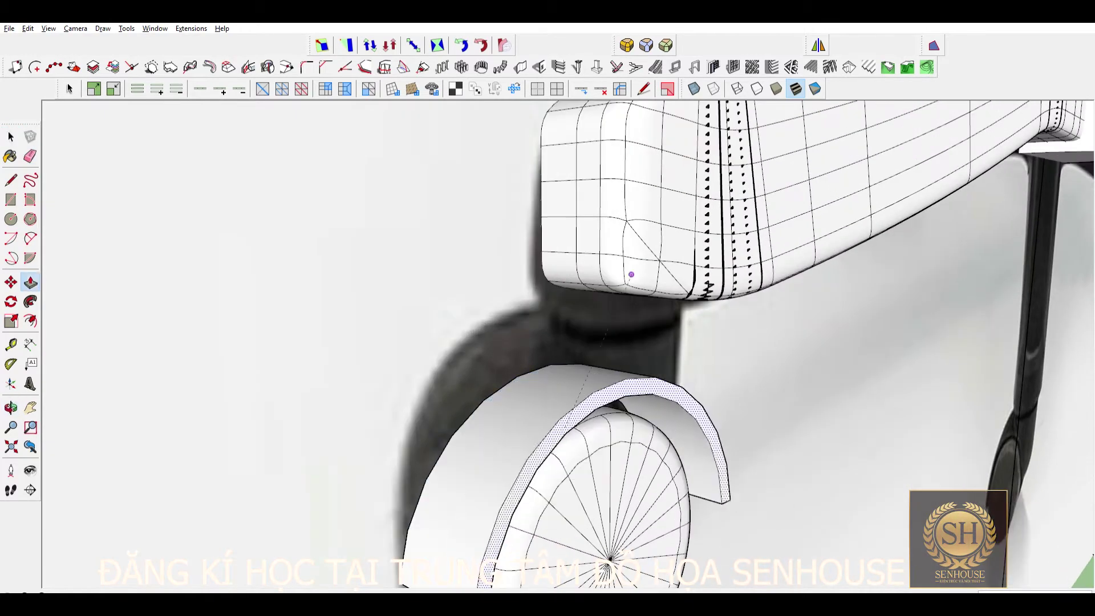
{"action": "left_click", "coordinate": [705, 232]}
{"action": "scroll", "coordinate": [705, 232], "scroll_direction": "down", "scroll_amount": 3}
{"action": "middle_click_drag", "start_coordinate": [706, 232], "coordinate": [513, 239]}
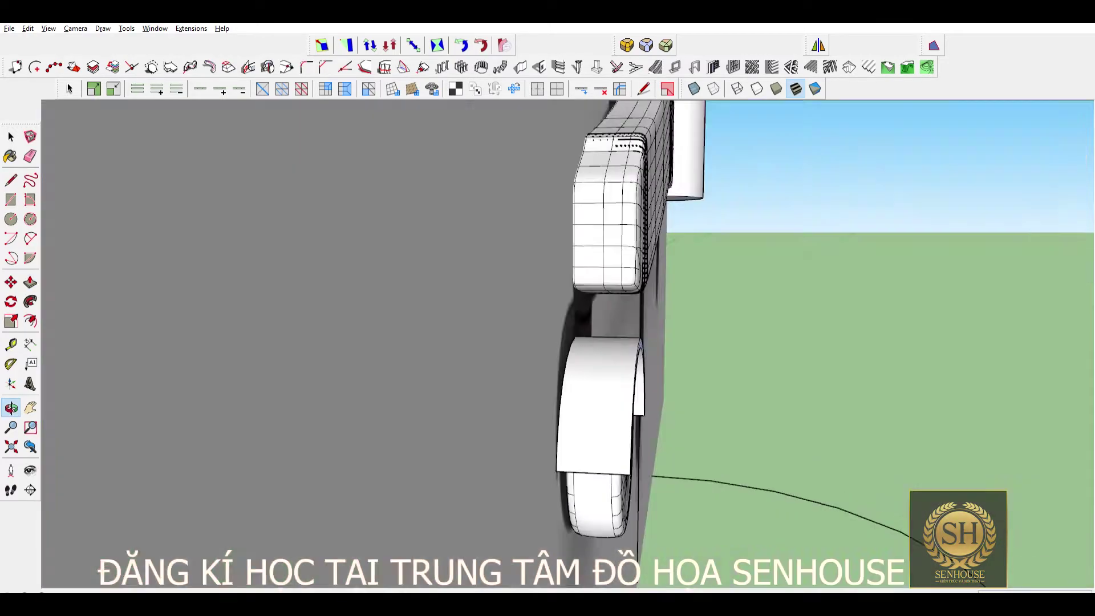
Step: Draw a vertical edge rising from the fender toward the leg
{"action": "left_click", "coordinate": [694, 89]}
{"action": "middle_click_drag", "start_coordinate": [514, 342], "coordinate": [399, 319]}
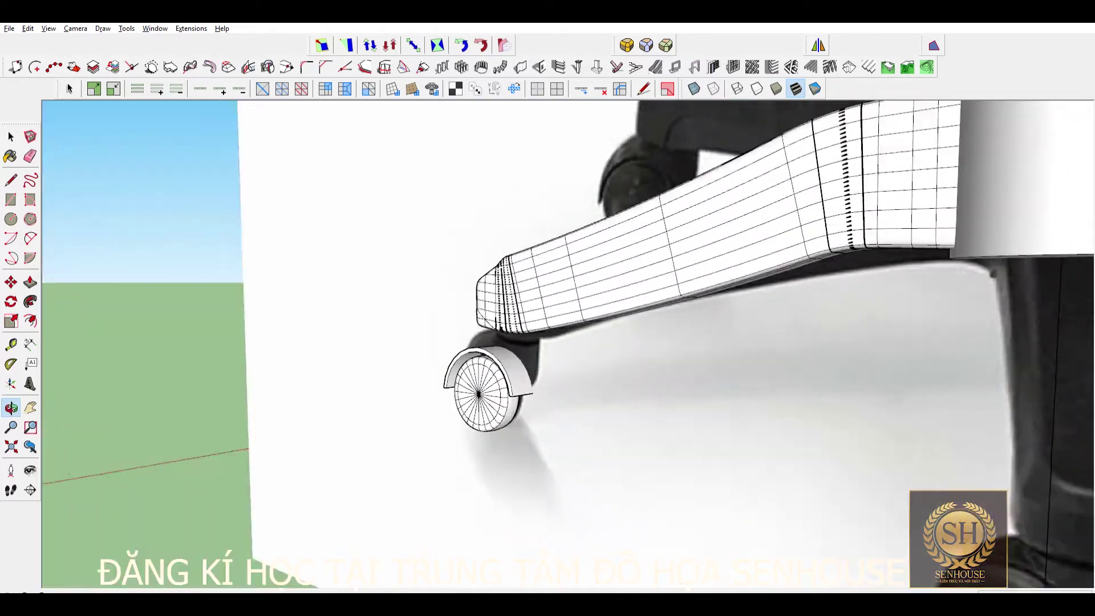
{"action": "key", "text": "space"}
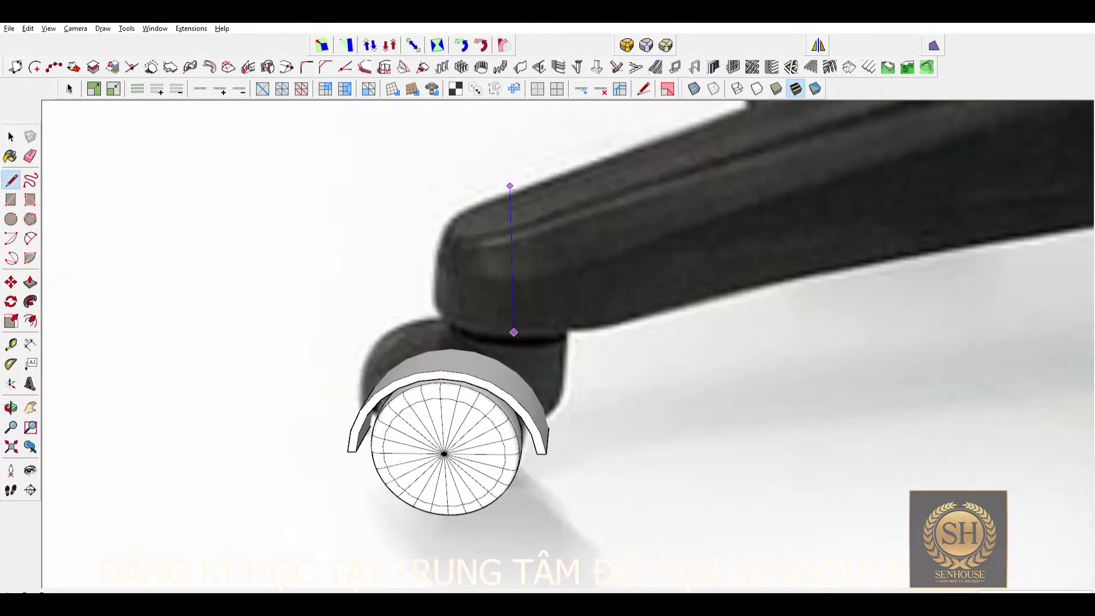
{"action": "left_click", "coordinate": [510, 186]}
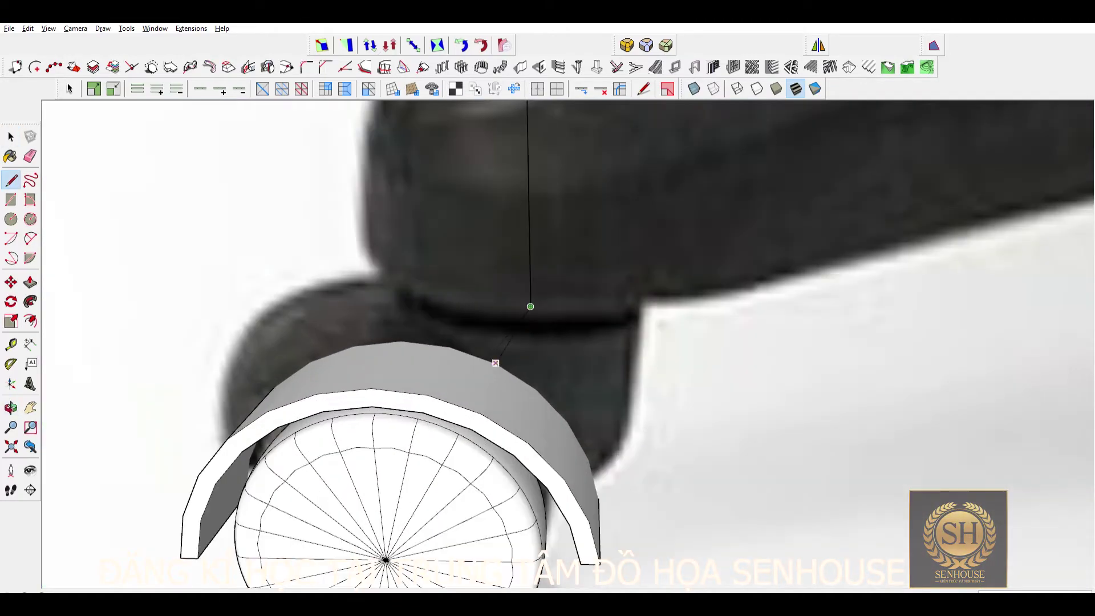
Step: Follow Me a circle atop the vertical edge into a round stem tube, then select it
{"action": "key", "text": "c"}
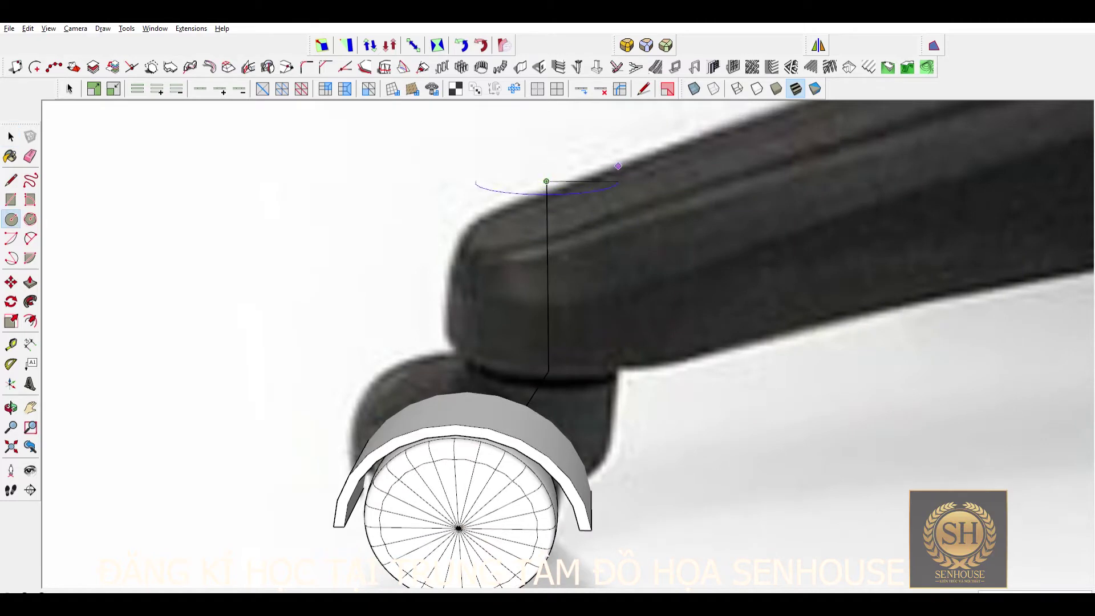
{"action": "left_click", "coordinate": [522, 194]}
{"action": "key", "text": "space"}
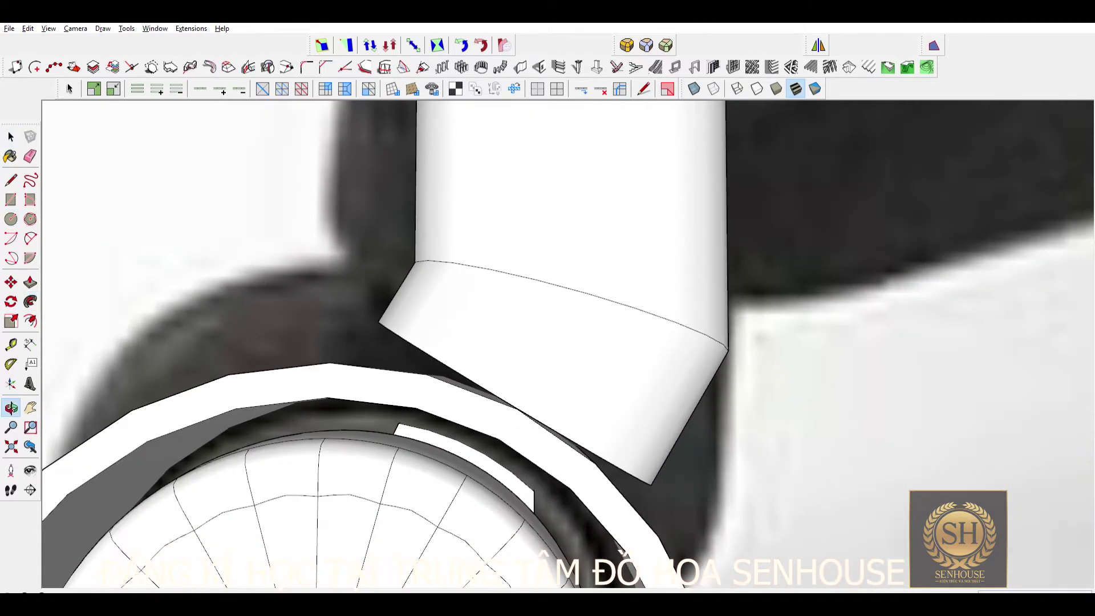
{"action": "key", "text": "space"}
{"action": "key", "text": "ctrl+a"}
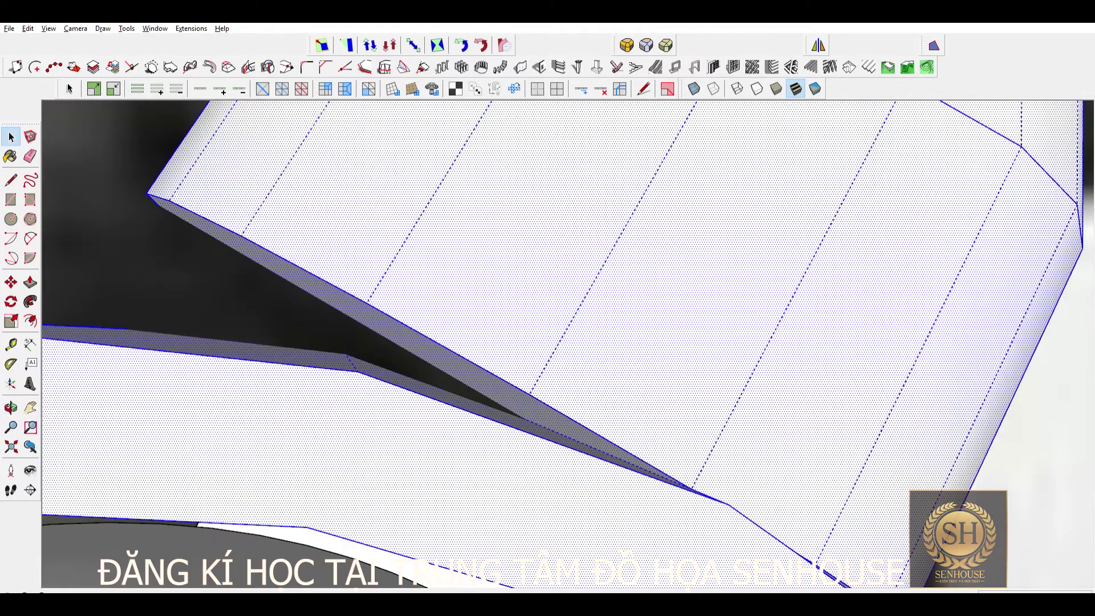
Step: Draw an edge splitting the tube's face at its bend above the fender
{"action": "middle_click_drag", "start_coordinate": [437, 369], "coordinate": [514, 319]}
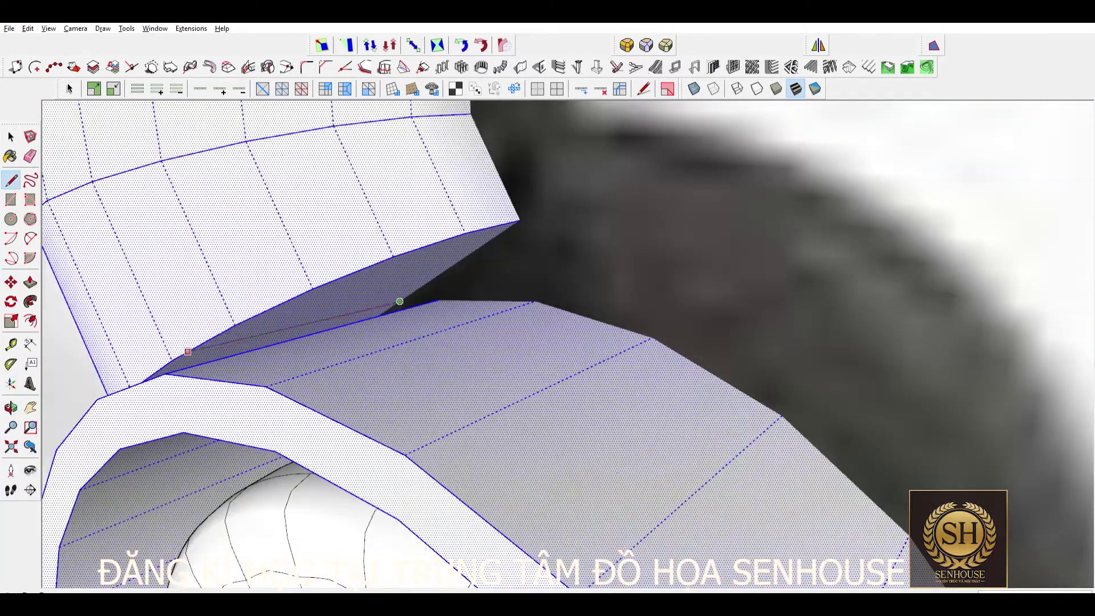
{"action": "left_click", "coordinate": [399, 301]}
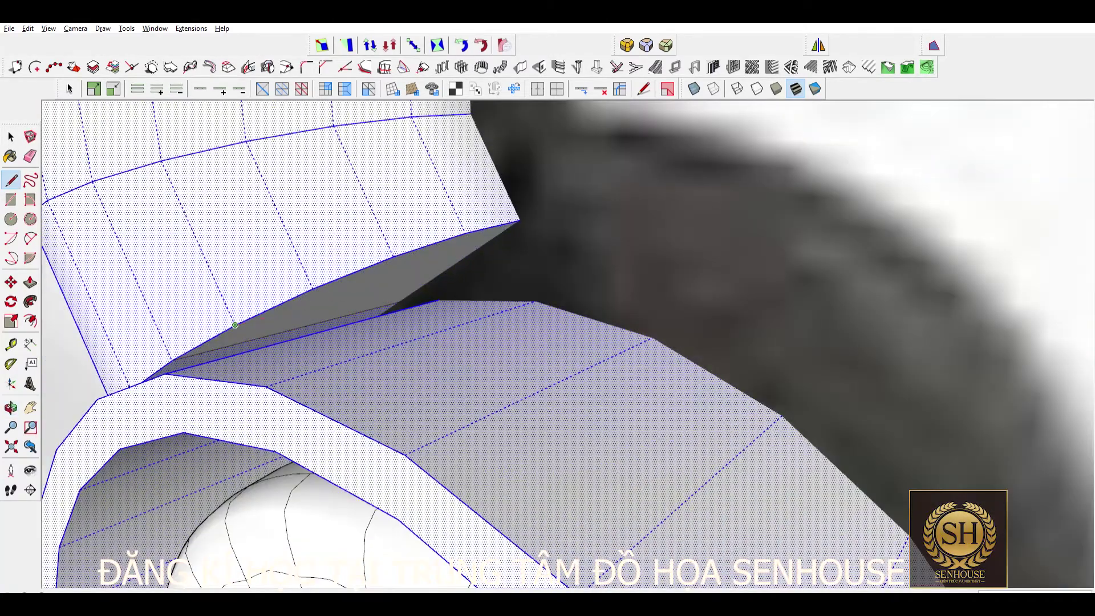
{"action": "middle_click_drag", "start_coordinate": [548, 343], "coordinate": [605, 320]}
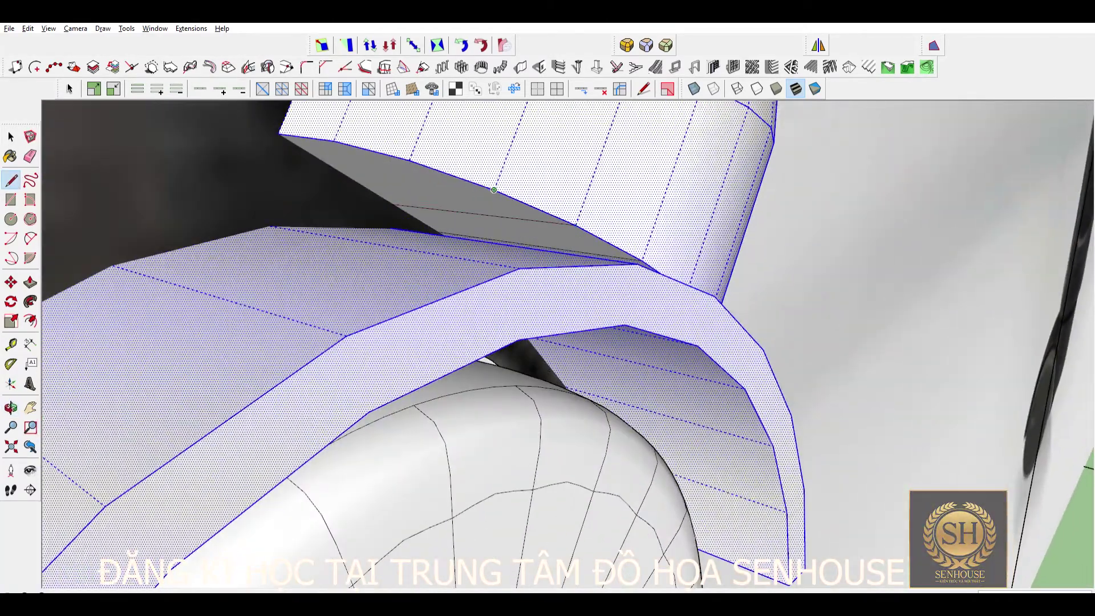
{"action": "middle_click_drag", "start_coordinate": [548, 342], "coordinate": [627, 330]}
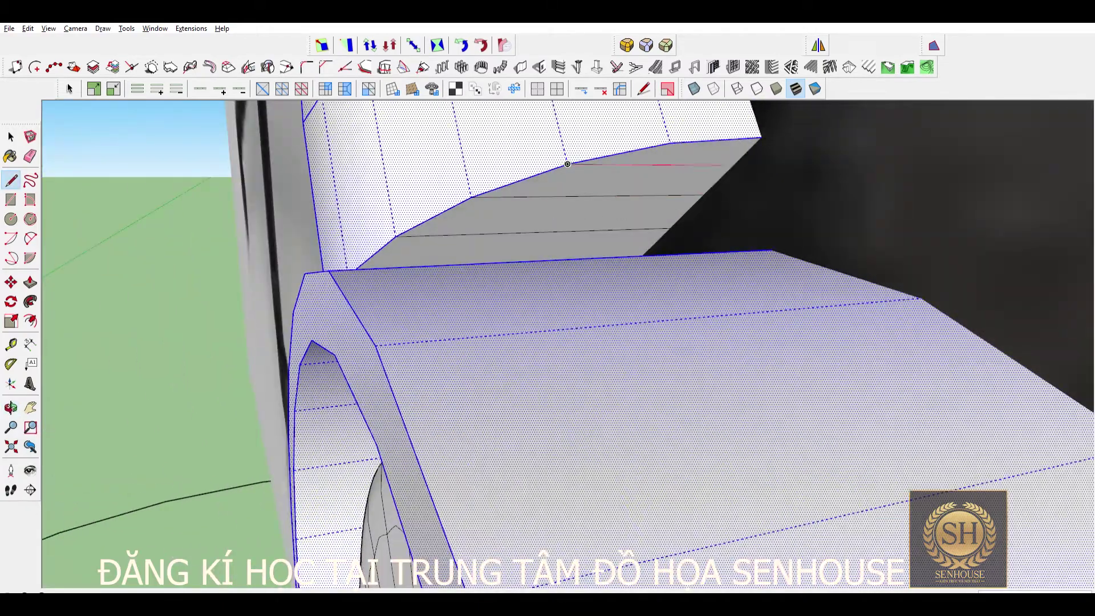
{"action": "middle_click_drag", "start_coordinate": [568, 165], "coordinate": [600, 222]}
{"action": "middle_click_drag", "start_coordinate": [505, 196], "coordinate": [547, 274]}
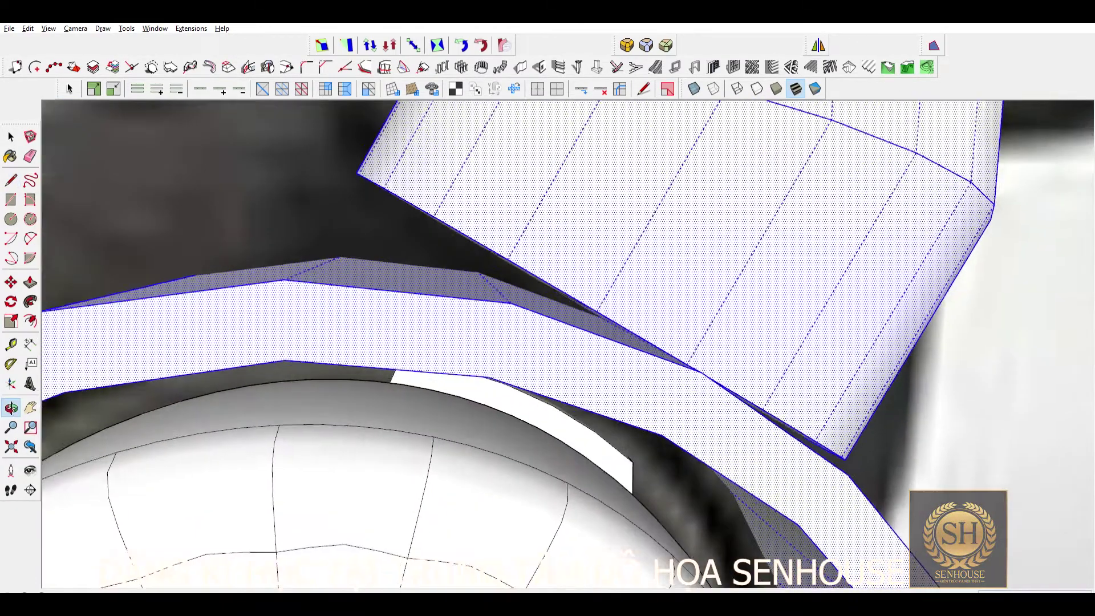
{"action": "middle_click_drag", "start_coordinate": [547, 342], "coordinate": [584, 338]}
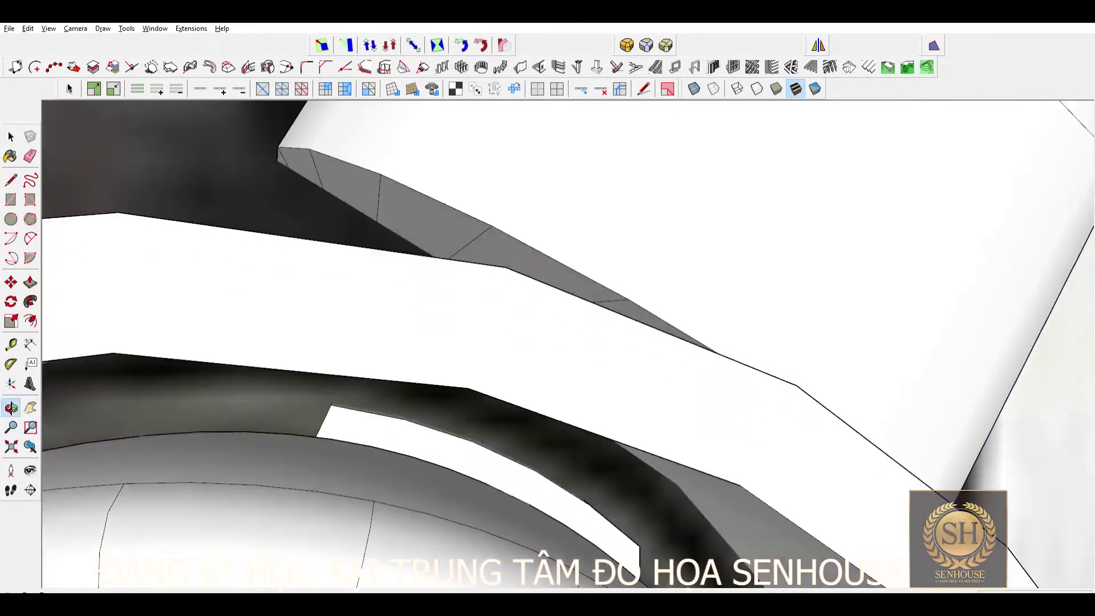
Step: Move the fold edge at the stem-fender joint into its new position
{"action": "key", "text": "space"}
{"action": "key", "text": "m"}
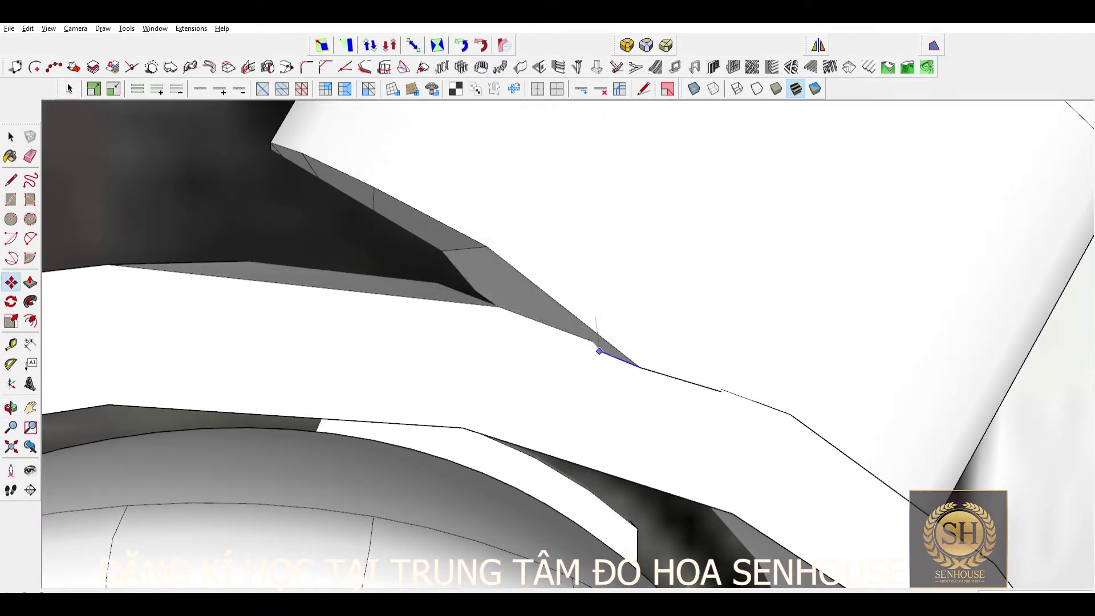
{"action": "scroll", "coordinate": [427, 254], "scroll_direction": "up", "scroll_amount": 2}
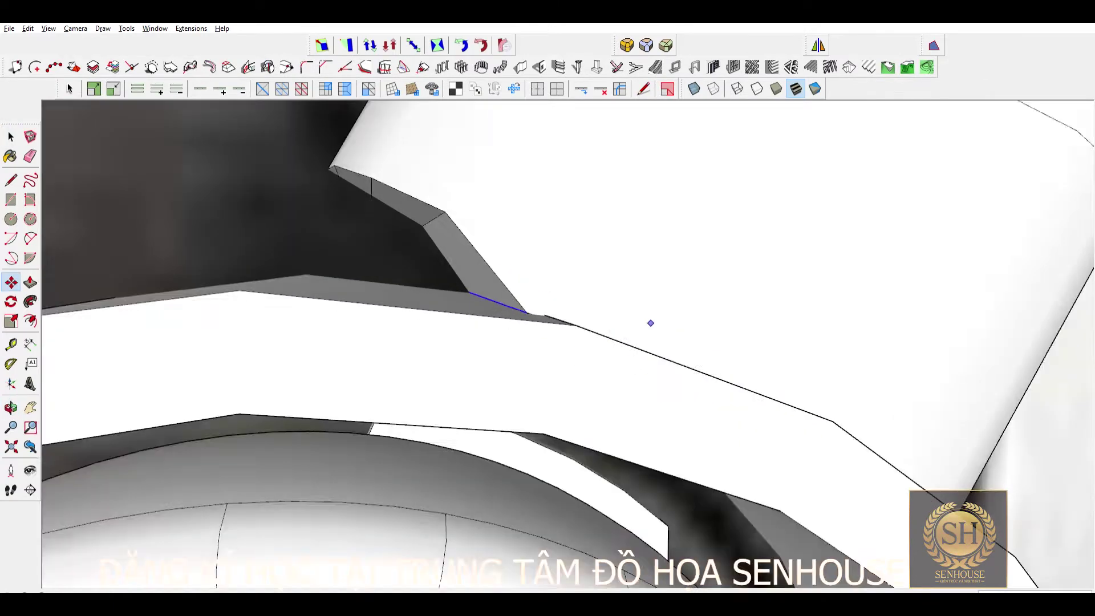
{"action": "middle_click_drag", "start_coordinate": [648, 320], "coordinate": [513, 241]}
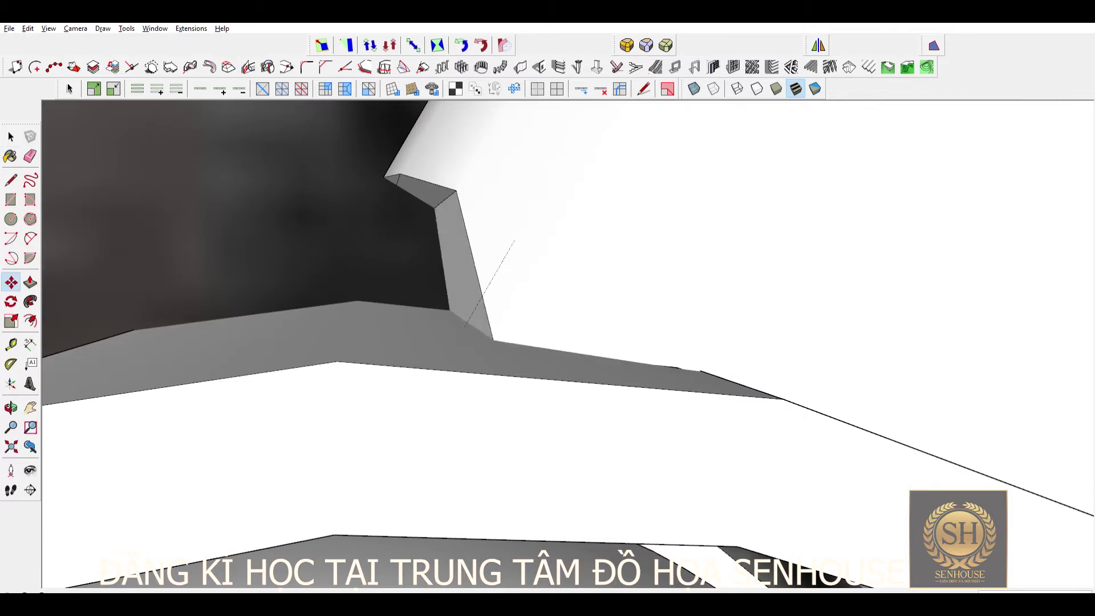
{"action": "key", "text": "m"}
{"action": "left_click", "coordinate": [445, 200]}
{"action": "left_click", "coordinate": [381, 310]}
{"action": "key", "text": "space"}
{"action": "middle_click_drag", "start_coordinate": [381, 310], "coordinate": [513, 245]}
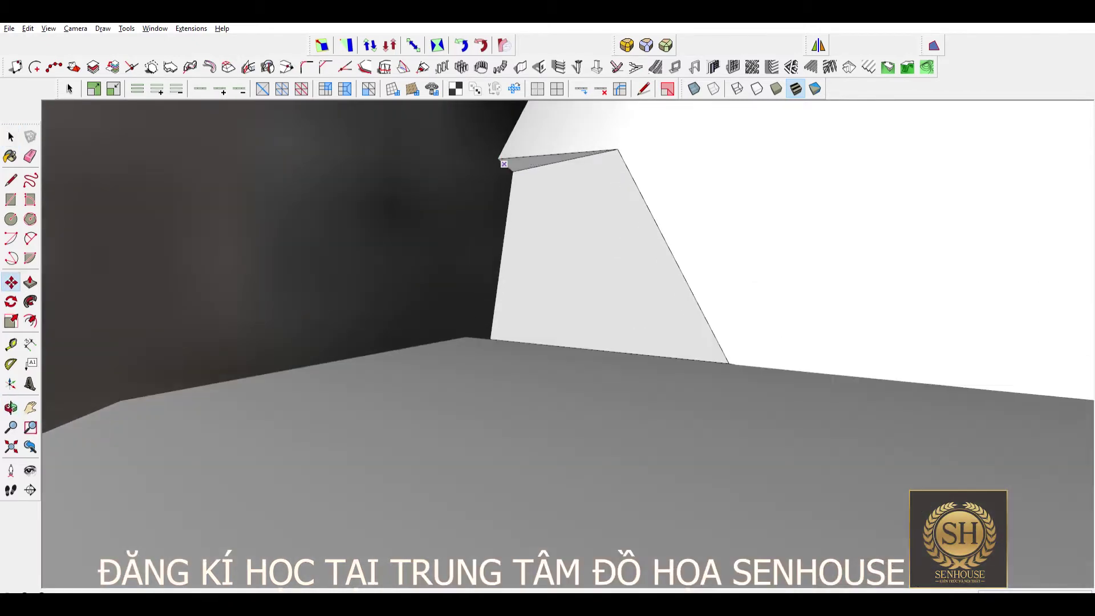
{"action": "middle_click_drag", "start_coordinate": [504, 164], "coordinate": [422, 258]}
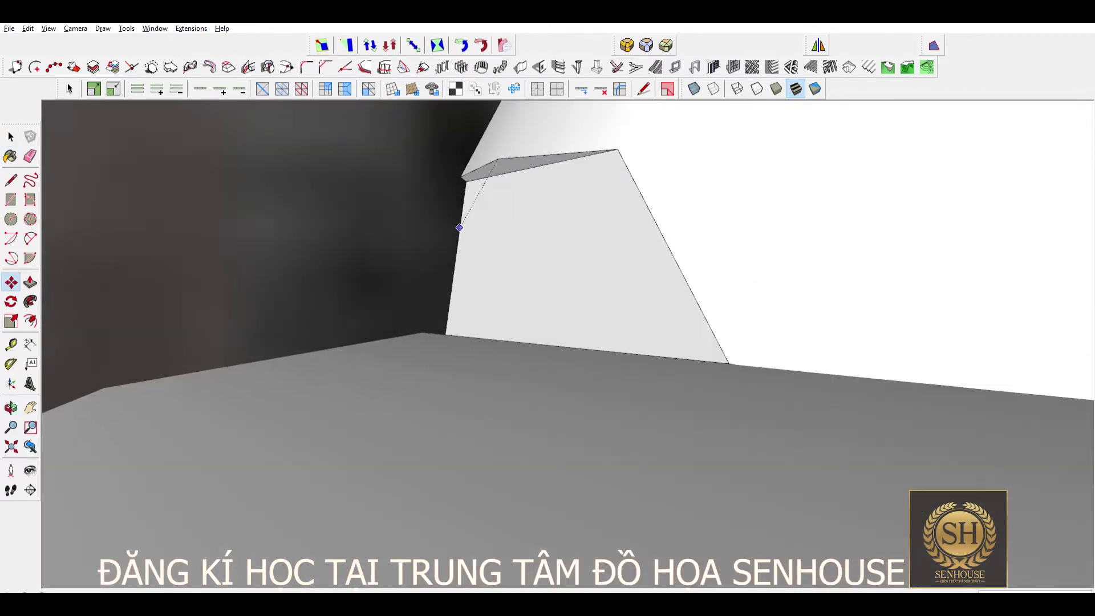
Step: Pull the joint face's top edge down into a triangle with a vertical edge
{"action": "key", "text": "space"}
{"action": "key", "text": "m"}
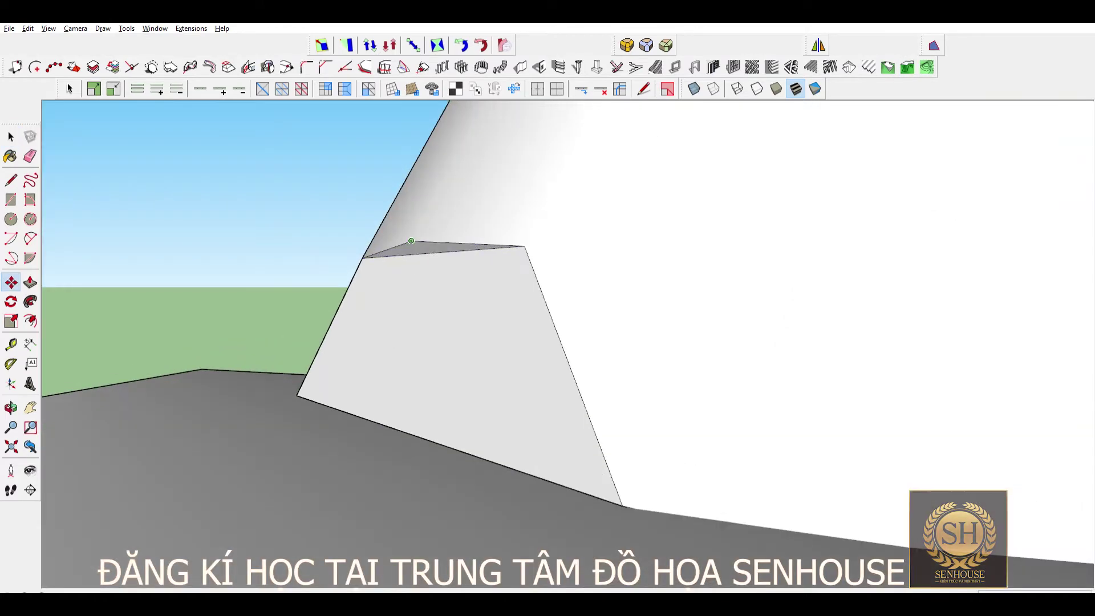
{"action": "left_click", "coordinate": [434, 251]}
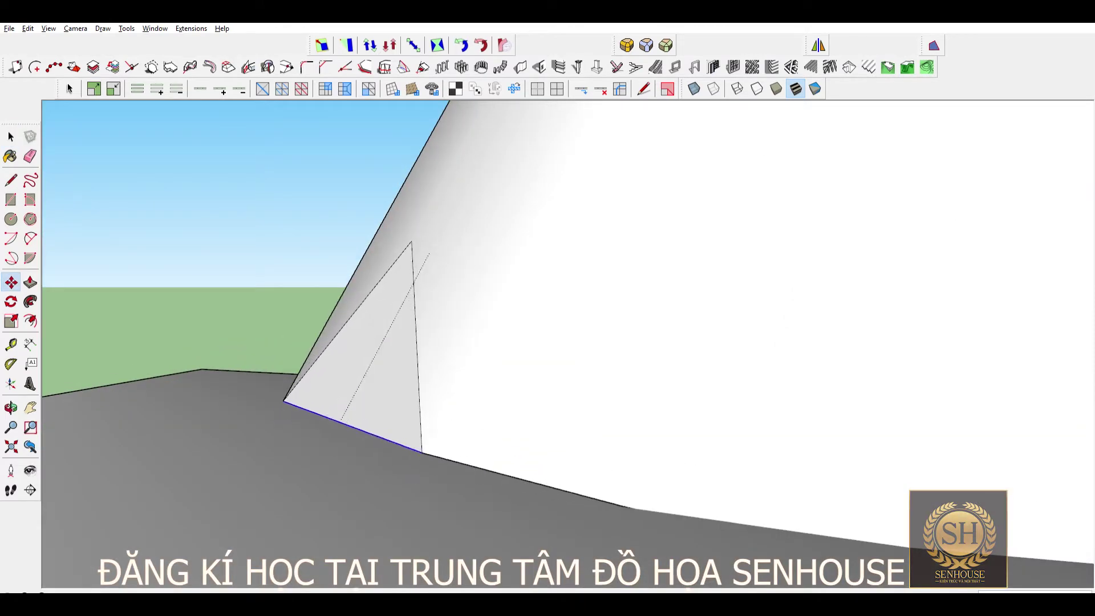
{"action": "left_click", "coordinate": [409, 478]}
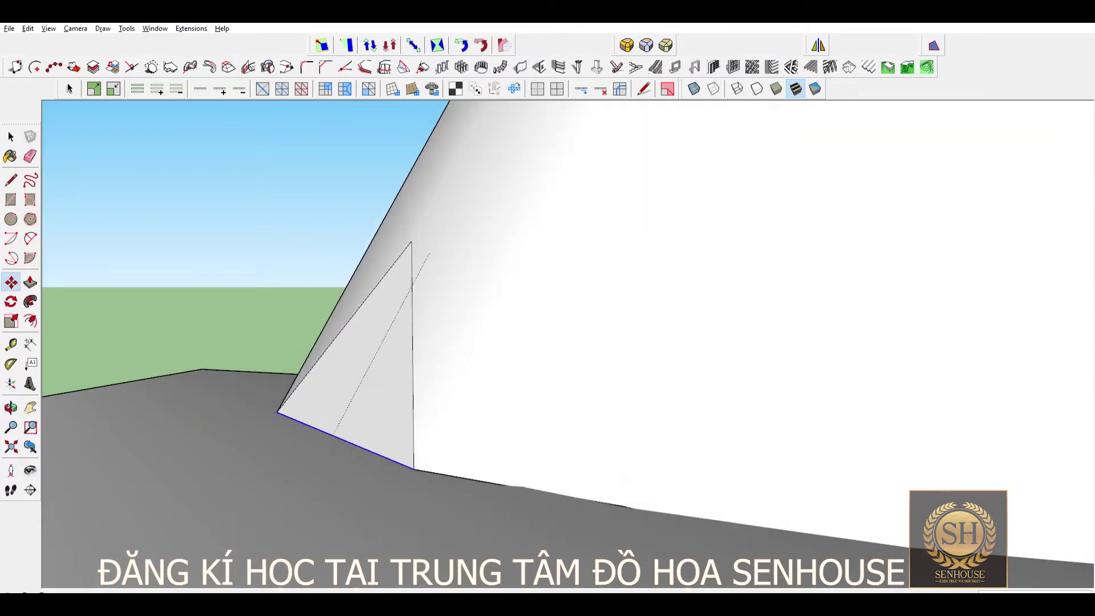
{"action": "key", "text": "space"}
{"action": "middle_click_drag", "start_coordinate": [548, 343], "coordinate": [456, 320]}
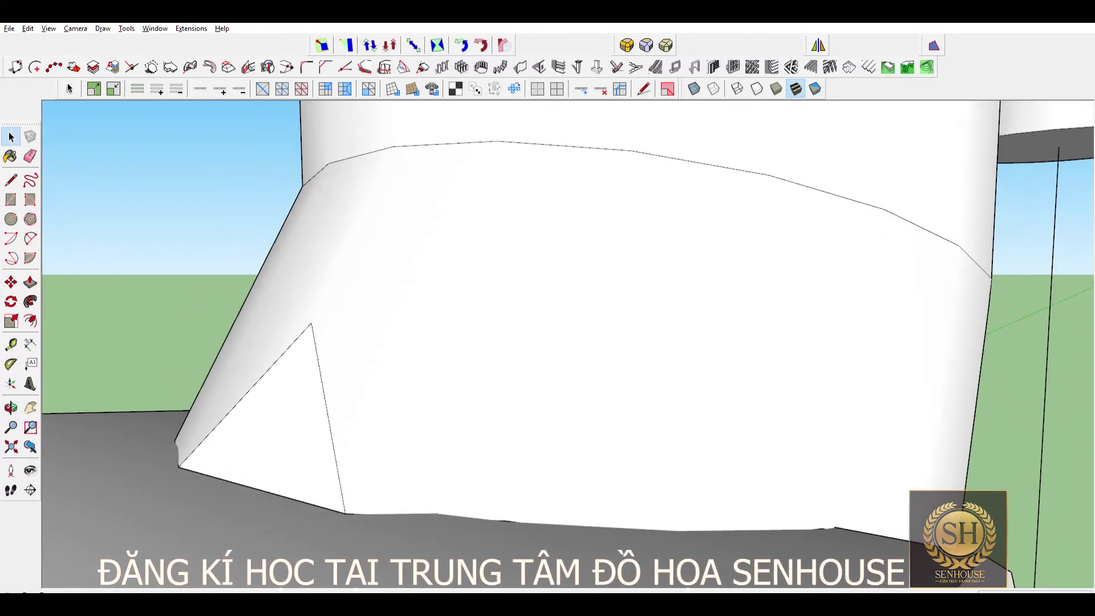
{"action": "scroll", "coordinate": [311, 322], "scroll_direction": "down", "scroll_amount": 2}
Step: Draw a line across the stem tube's lower corner
{"action": "scroll", "coordinate": [311, 323], "scroll_direction": "down", "scroll_amount": 5}
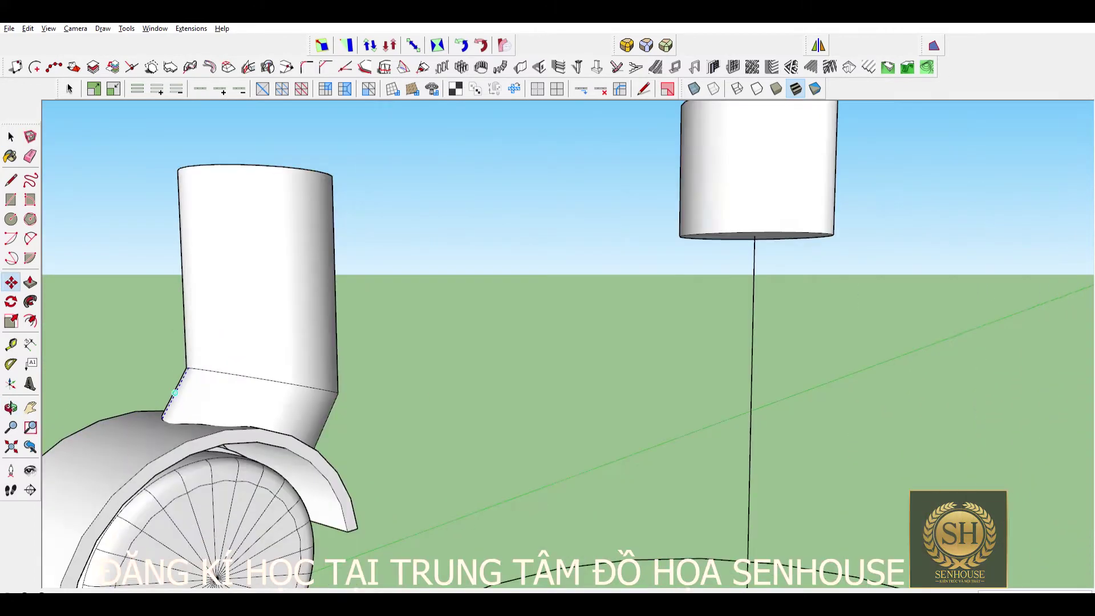
{"action": "middle_click_drag", "start_coordinate": [312, 323], "coordinate": [400, 319]}
{"action": "scroll", "coordinate": [399, 319], "scroll_direction": "up", "scroll_amount": 3}
{"action": "scroll", "coordinate": [273, 363], "scroll_direction": "up", "scroll_amount": 3}
{"action": "key", "text": "space"}
{"action": "triple_click", "coordinate": [273, 364]}
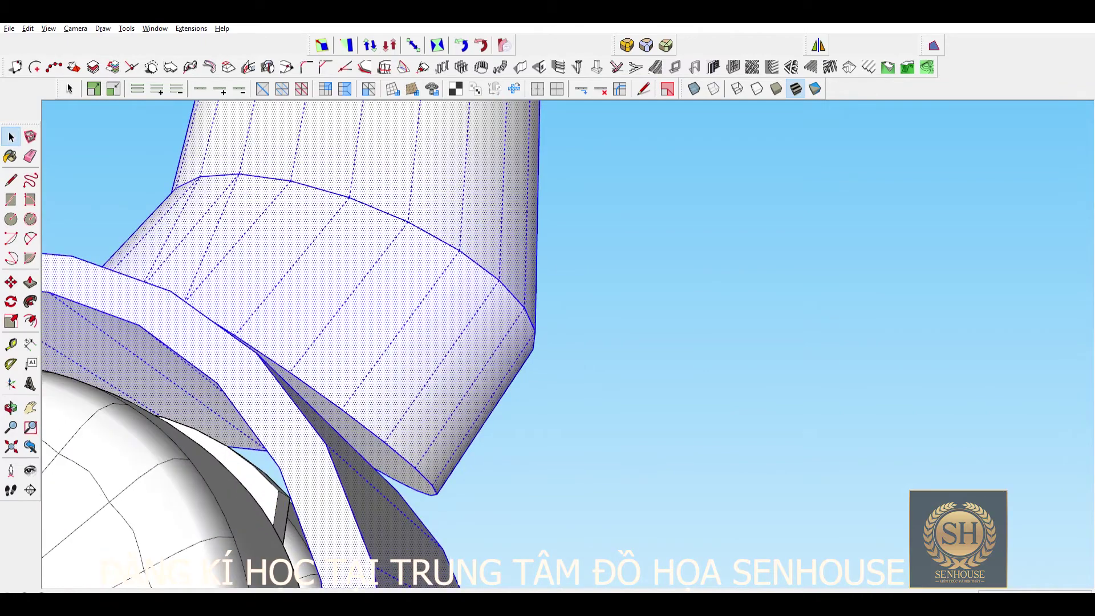
{"action": "key", "text": "l"}
{"action": "scroll", "coordinate": [273, 364], "scroll_direction": "up", "scroll_amount": 3}
{"action": "scroll", "coordinate": [426, 514], "scroll_direction": "up", "scroll_amount": 3}
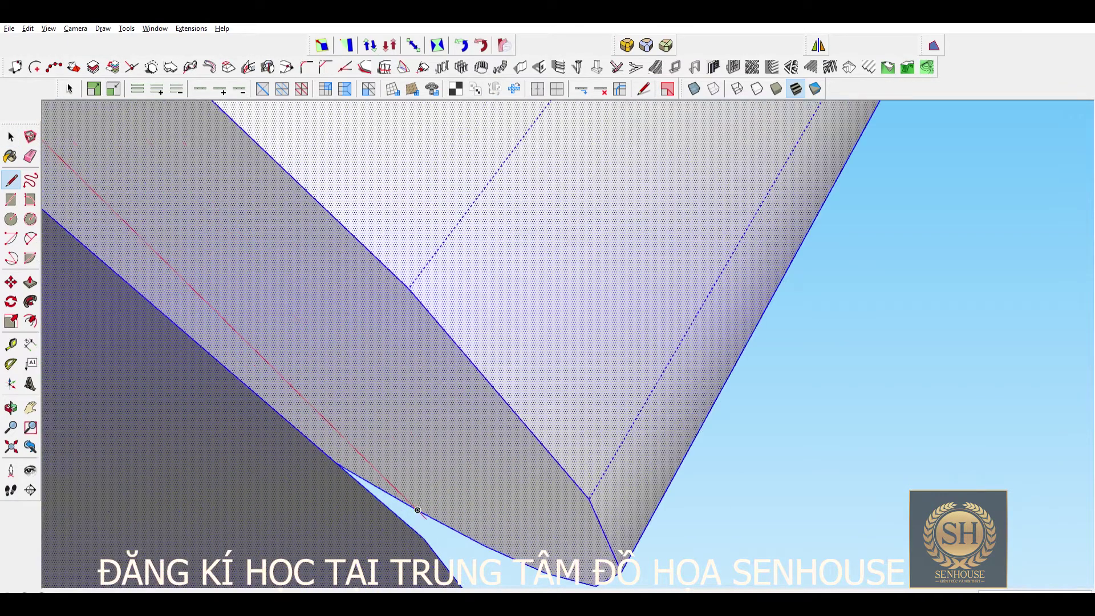
{"action": "scroll", "coordinate": [299, 312], "scroll_direction": "up", "scroll_amount": 2}
{"action": "left_click", "coordinate": [476, 534]}
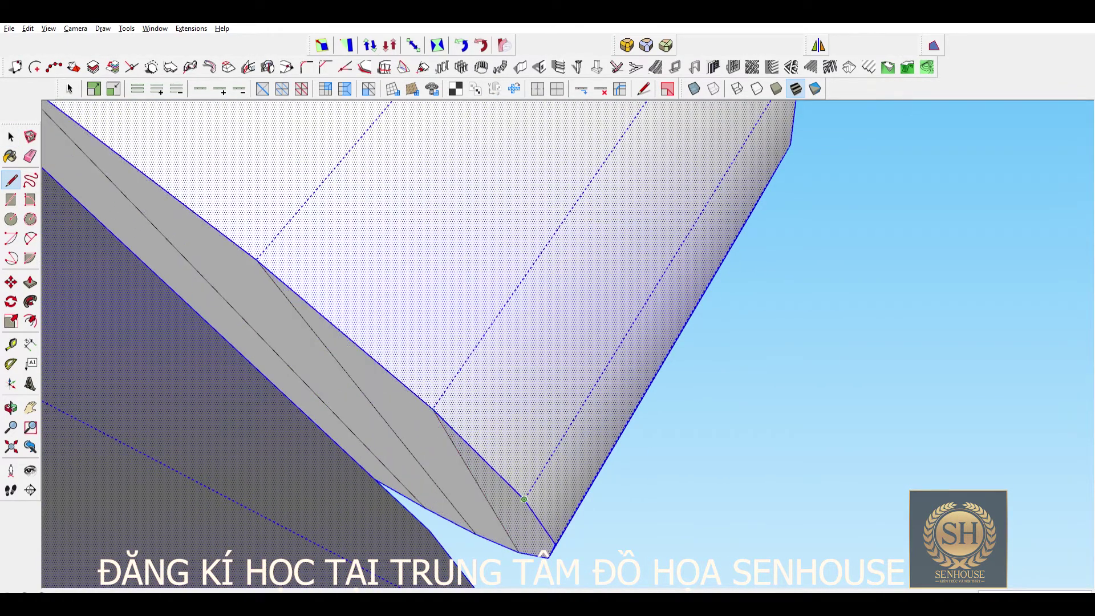
{"action": "middle_click_drag", "start_coordinate": [476, 534], "coordinate": [399, 456]}
Step: Move the new corner edge down along the blue axis
{"action": "key", "text": "space"}
{"action": "key", "text": "m"}
{"action": "left_click", "coordinate": [315, 396]}
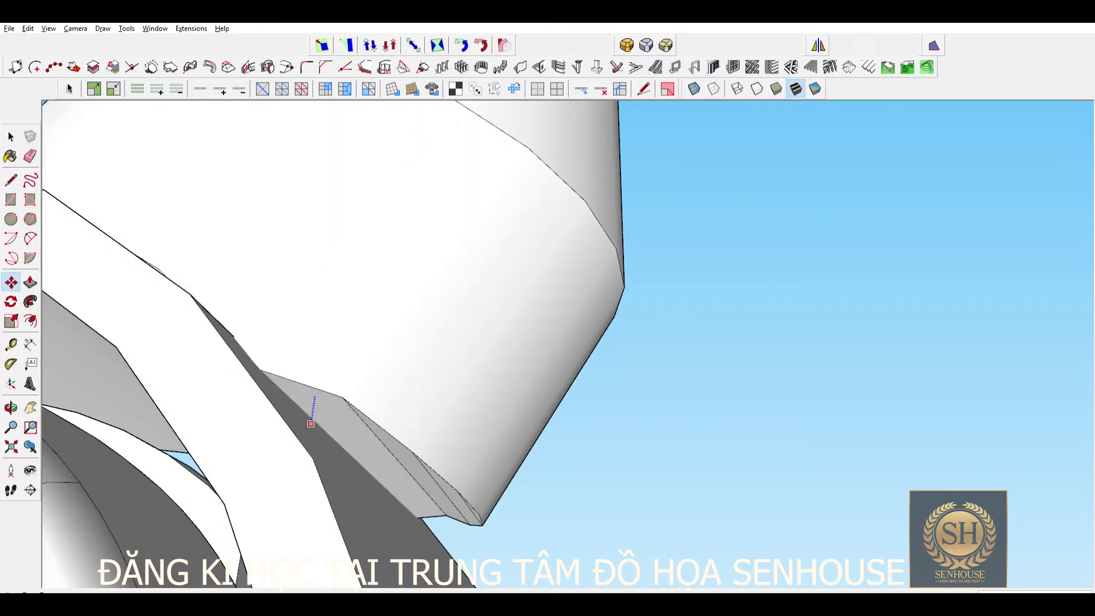
{"action": "key", "text": "m"}
{"action": "left_click", "coordinate": [377, 432]}
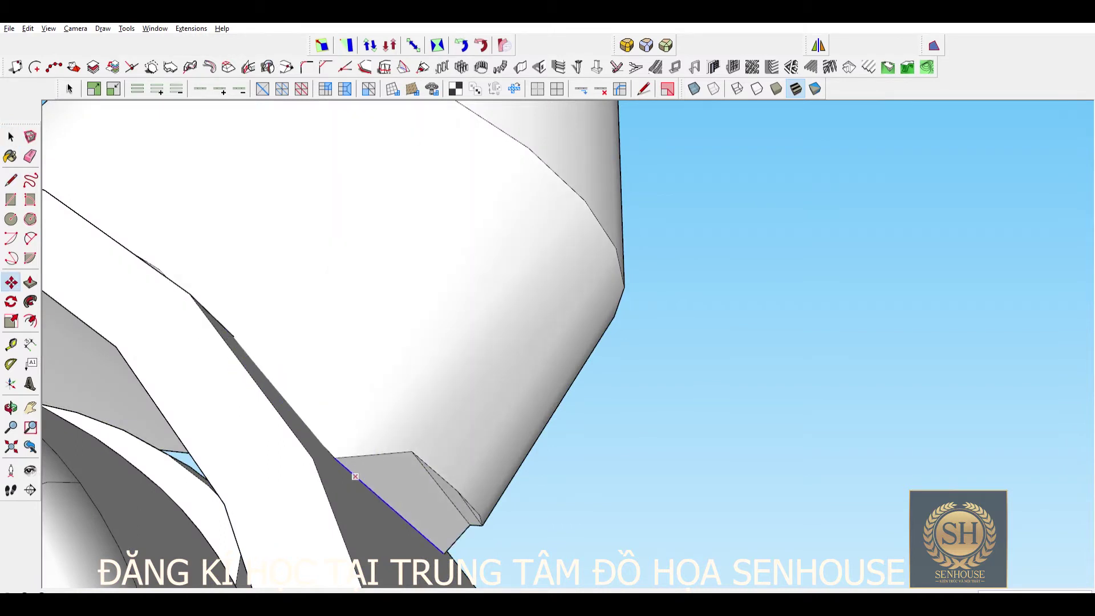
{"action": "middle_click_drag", "start_coordinate": [355, 476], "coordinate": [441, 465]}
{"action": "key", "text": "space"}
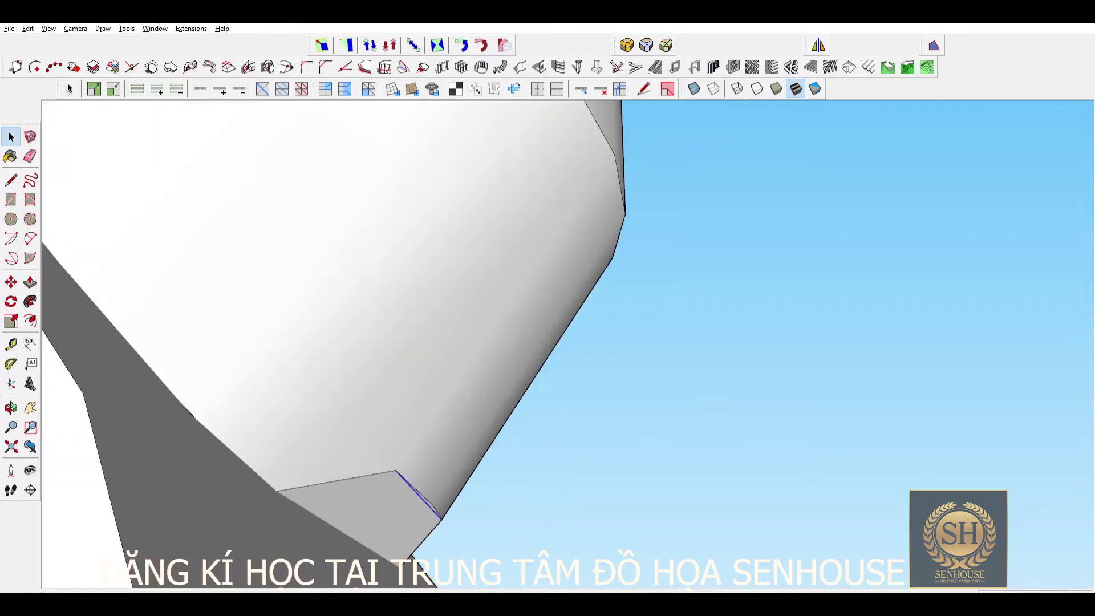
{"action": "key", "text": "m"}
{"action": "left_click", "coordinate": [419, 495]}
{"action": "scroll", "coordinate": [433, 457], "scroll_direction": "down", "scroll_amount": 3}
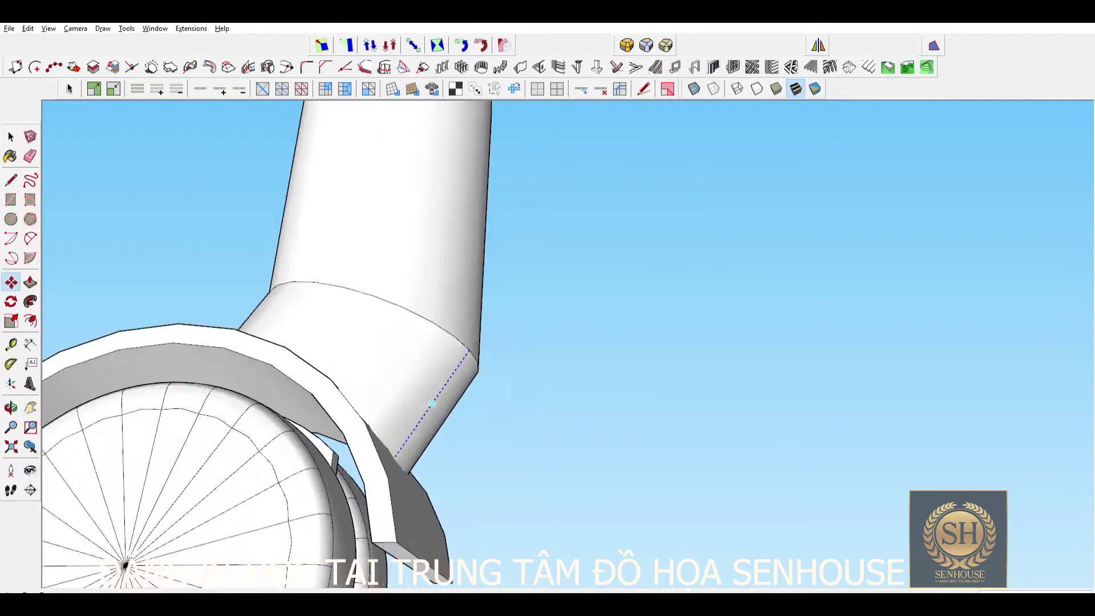
{"action": "scroll", "coordinate": [433, 456], "scroll_direction": "down", "scroll_amount": 3}
{"action": "scroll", "coordinate": [434, 456], "scroll_direction": "down", "scroll_amount": 4}
{"action": "scroll", "coordinate": [433, 457], "scroll_direction": "down", "scroll_amount": 2}
Step: Push the tube's top face down so it sits under the base leg
{"action": "key", "text": "p"}
{"action": "left_click", "coordinate": [434, 322]}
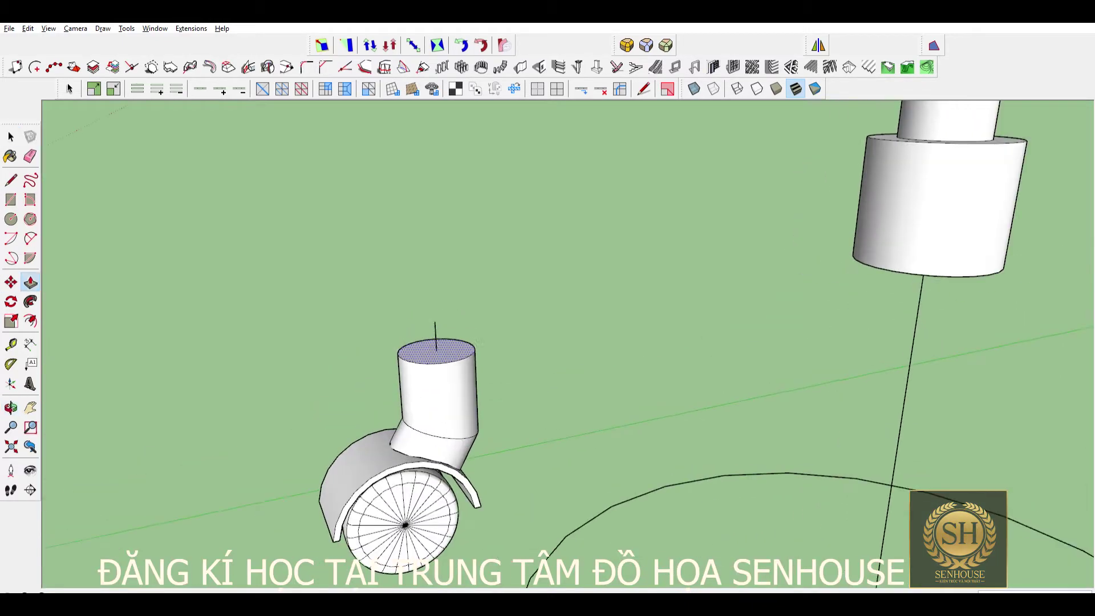
{"action": "scroll", "coordinate": [408, 377], "scroll_direction": "down", "scroll_amount": 3}
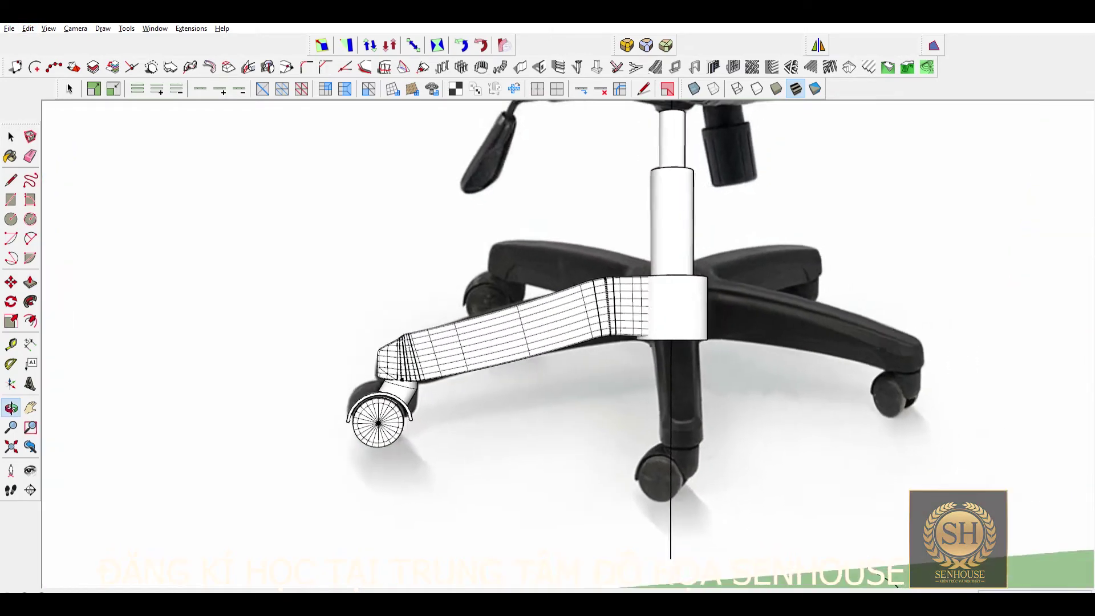
{"action": "key", "text": "space"}
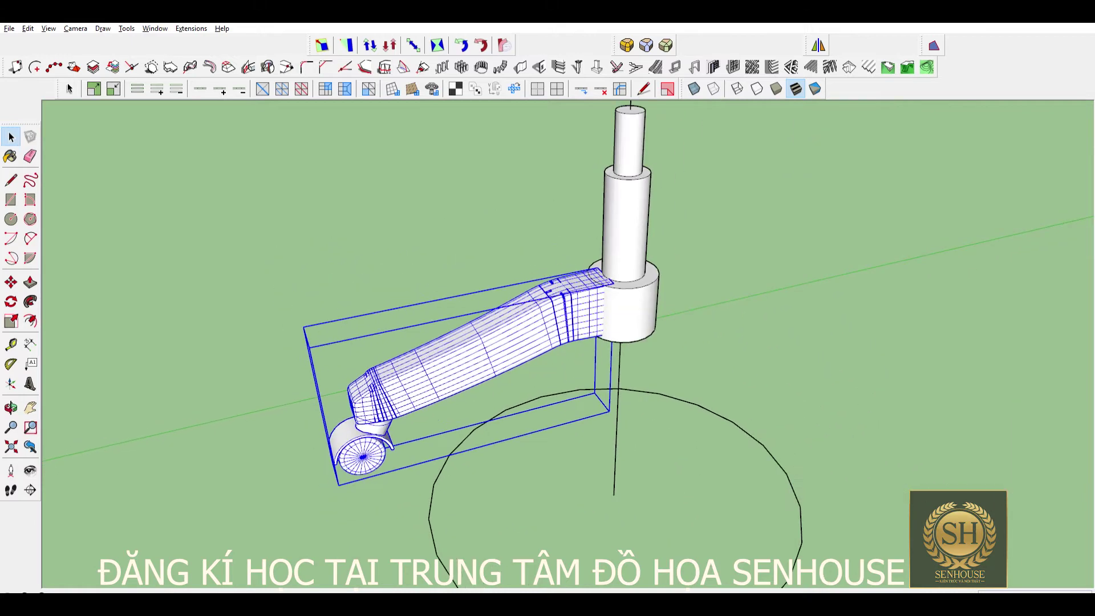
Step: Rotate-copy the leg 72° around the hub and array it 4x into five legs
{"action": "key", "text": "q"}
{"action": "scroll", "coordinate": [605, 486], "scroll_direction": "down", "scroll_amount": 5}
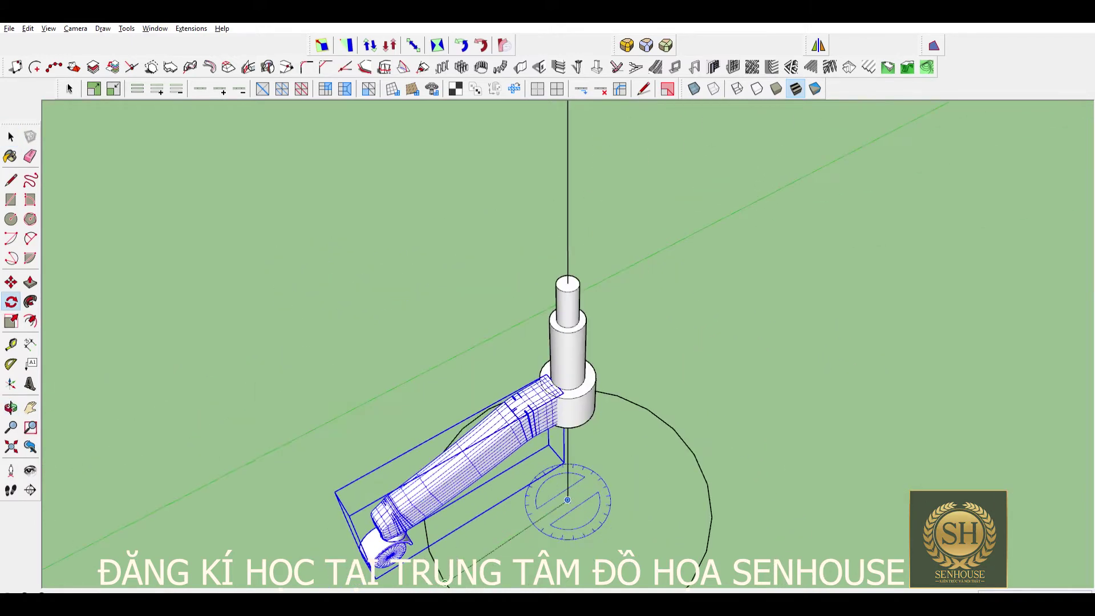
{"action": "left_click", "coordinate": [440, 513]}
{"action": "type", "text": "4x"}
{"action": "key", "text": "Return"}
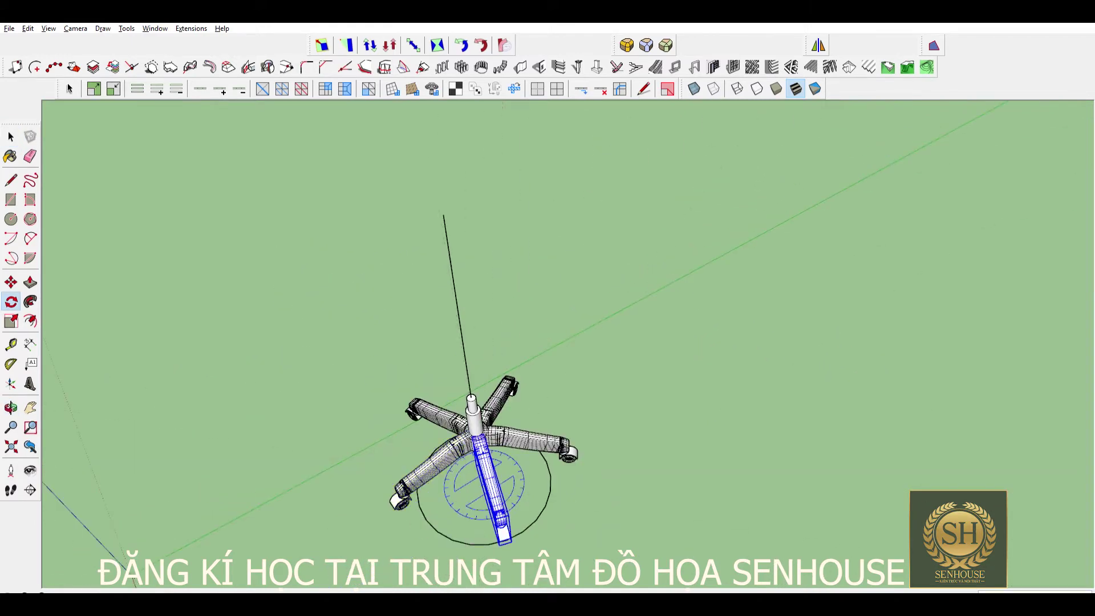
{"action": "scroll", "coordinate": [453, 416], "scroll_direction": "up", "scroll_amount": 10}
{"action": "key", "text": "space"}
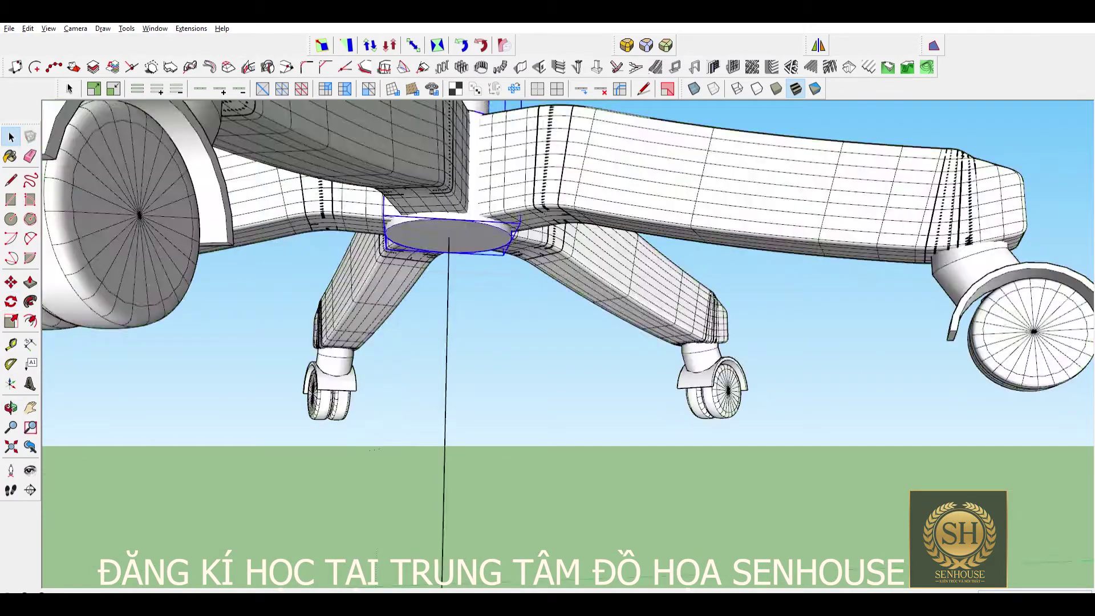
{"action": "key", "text": "p"}
{"action": "scroll", "coordinate": [439, 211], "scroll_direction": "up", "scroll_amount": 2}
{"action": "scroll", "coordinate": [439, 210], "scroll_direction": "down", "scroll_amount": 5}
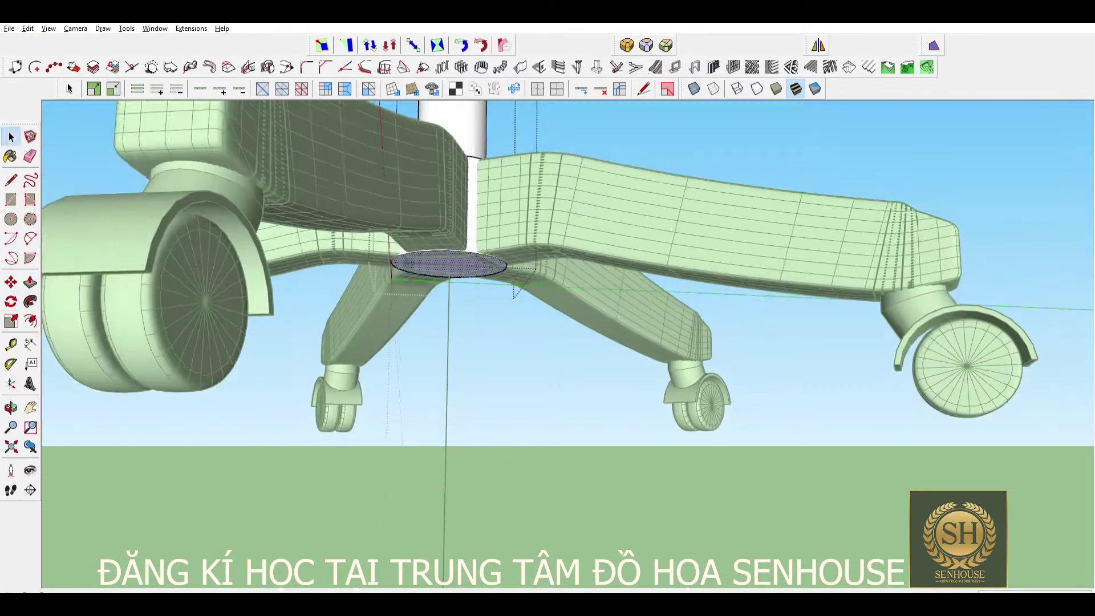
{"action": "mouse_move", "coordinate": [438, 210]}
{"action": "middle_mouse_down"}
{"action": "mouse_move", "coordinate": [501, 320]}
{"action": "mouse_move", "coordinate": [502, 285]}
{"action": "middle_mouse_up"}
{"action": "scroll", "coordinate": [502, 319], "scroll_direction": "down", "scroll_amount": 3}
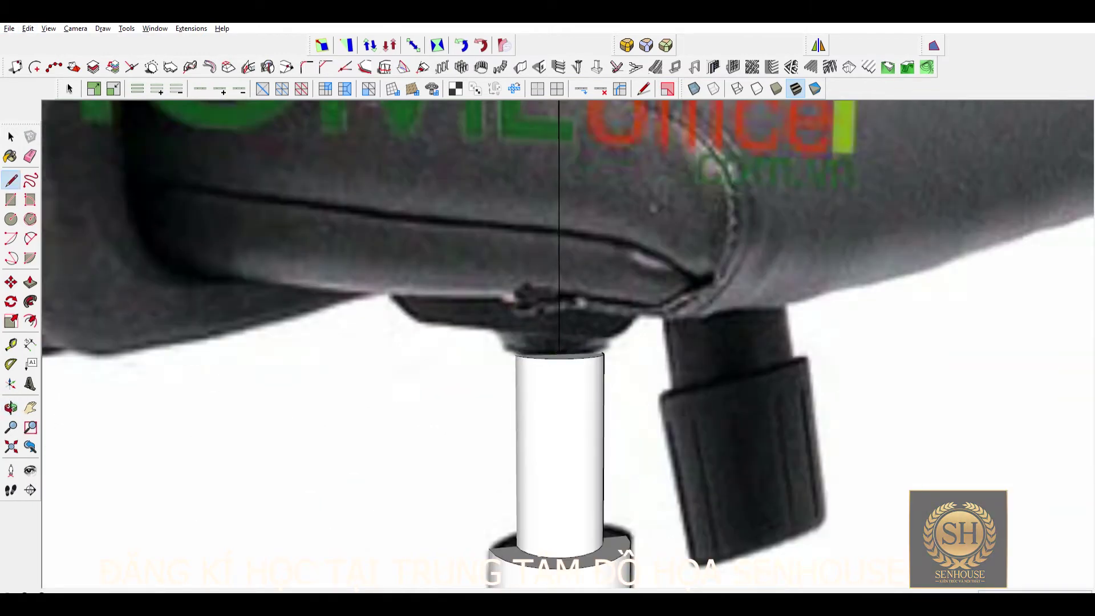
Step: Start tracing the seat plate profile from the stem axis with lines and arcs
{"action": "left_click", "coordinate": [639, 343]}
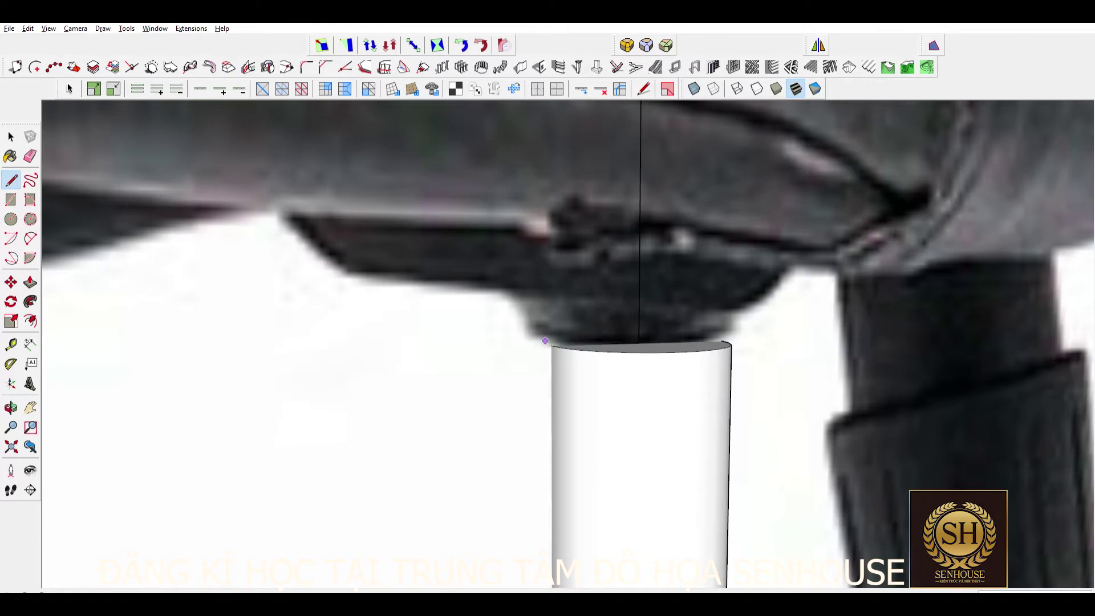
{"action": "scroll", "coordinate": [551, 345], "scroll_direction": "up", "scroll_amount": 2}
{"action": "key", "text": "a"}
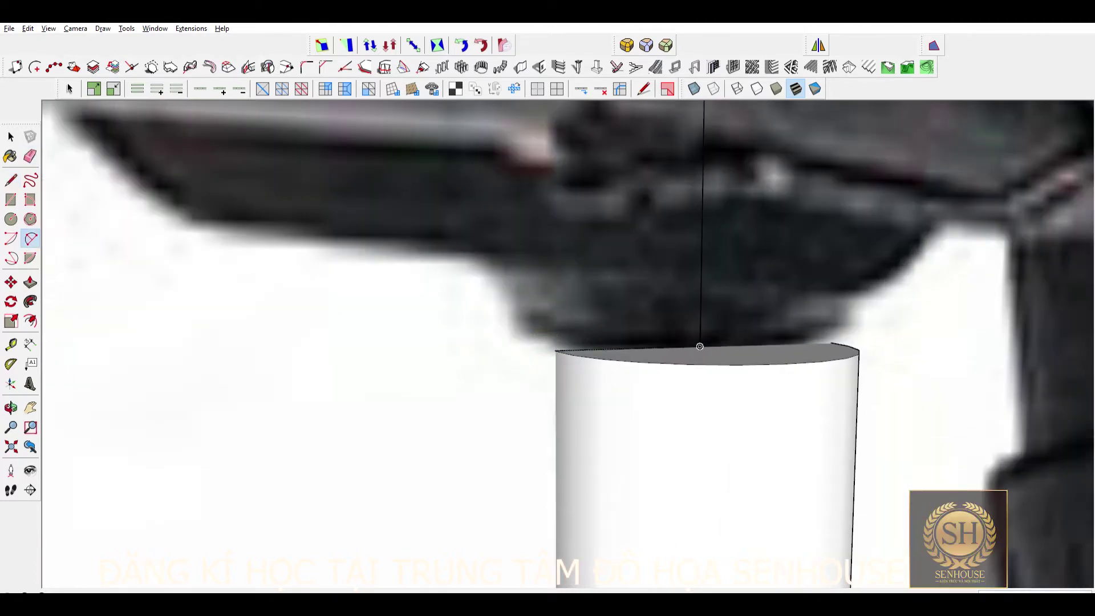
{"action": "scroll", "coordinate": [536, 336], "scroll_direction": "up", "scroll_amount": 2}
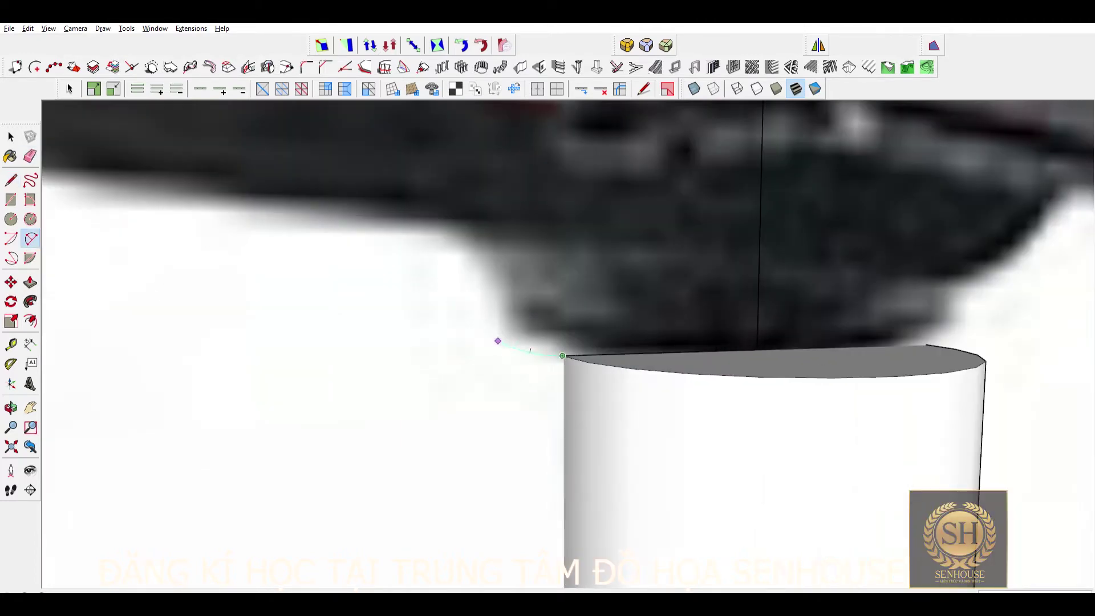
{"action": "scroll", "coordinate": [530, 349], "scroll_direction": "up", "scroll_amount": 1}
{"action": "scroll", "coordinate": [530, 349], "scroll_direction": "up", "scroll_amount": 2}
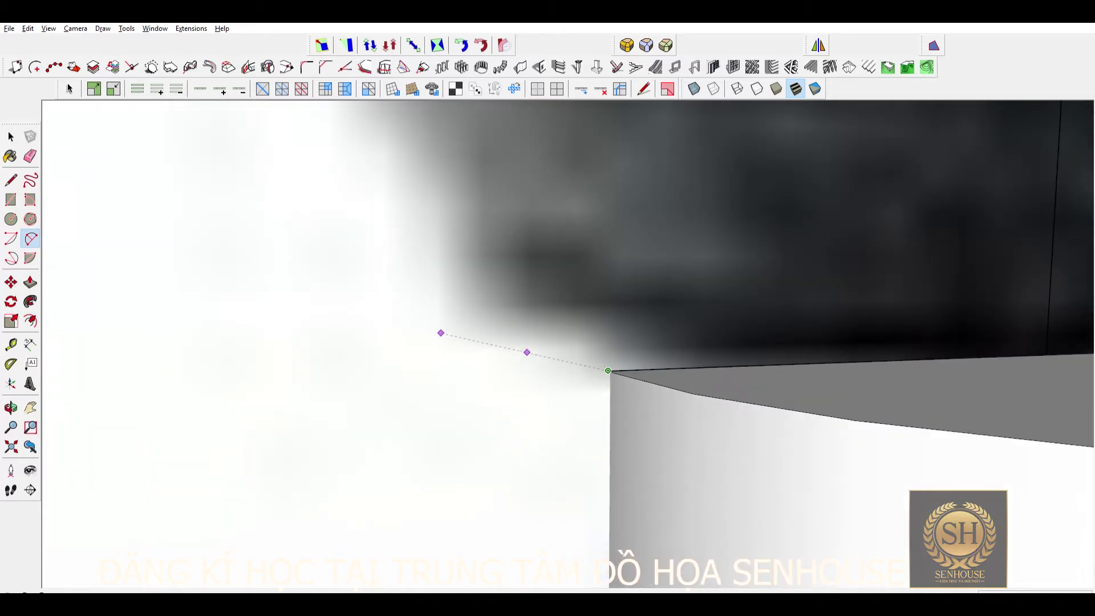
{"action": "scroll", "coordinate": [528, 352], "scroll_direction": "up", "scroll_amount": 3}
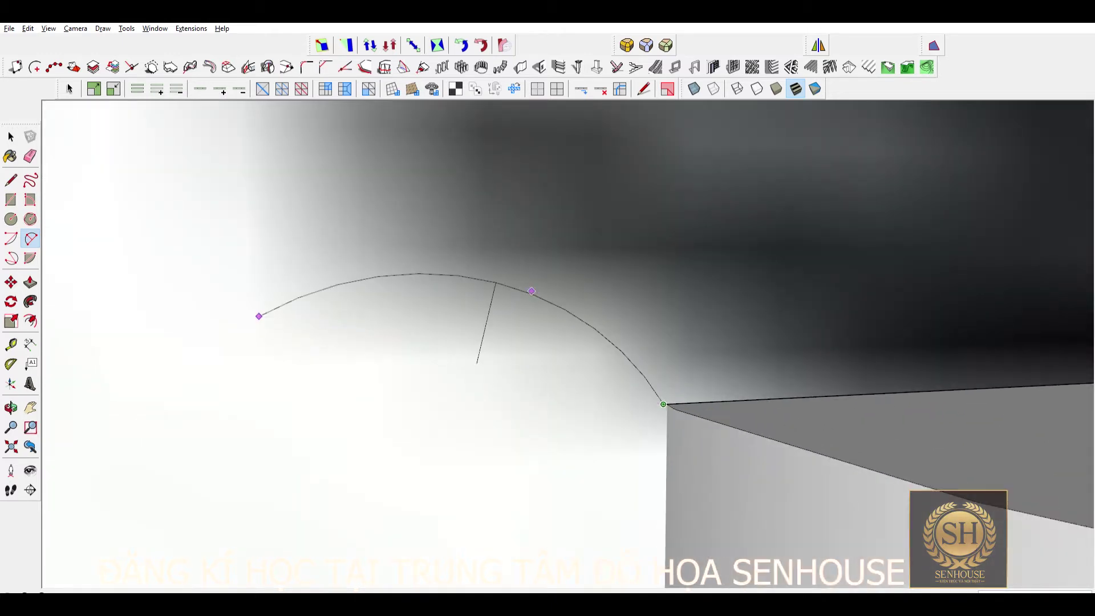
{"action": "scroll", "coordinate": [534, 343], "scroll_direction": "down", "scroll_amount": 2}
{"action": "key", "text": "l"}
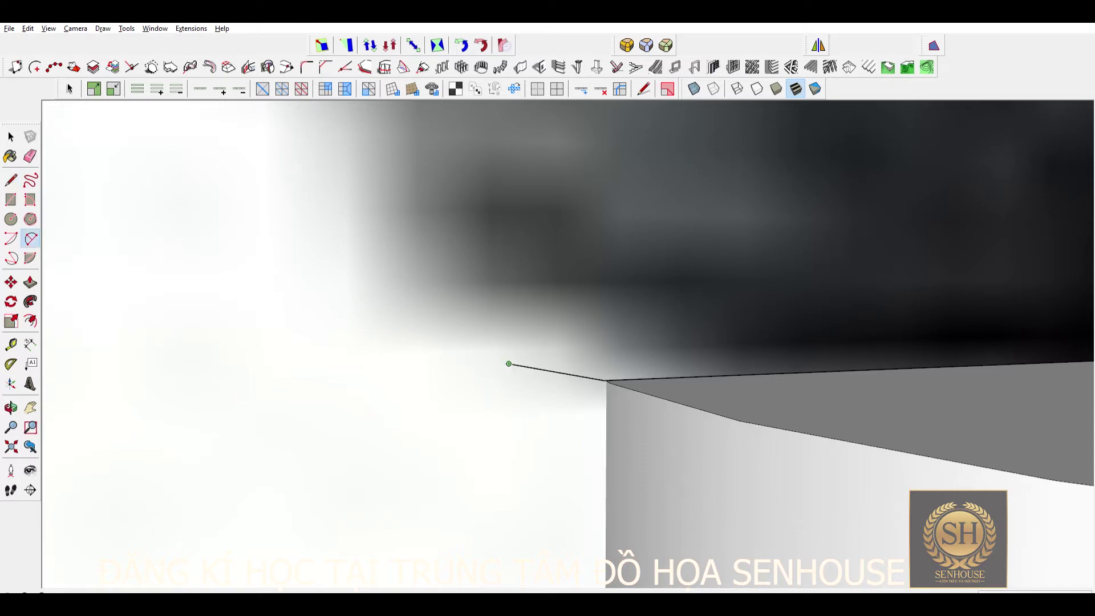
{"action": "scroll", "coordinate": [431, 342], "scroll_direction": "up", "scroll_amount": 2}
{"action": "scroll", "coordinate": [384, 379], "scroll_direction": "down", "scroll_amount": 1}
{"action": "key", "text": "Escape"}
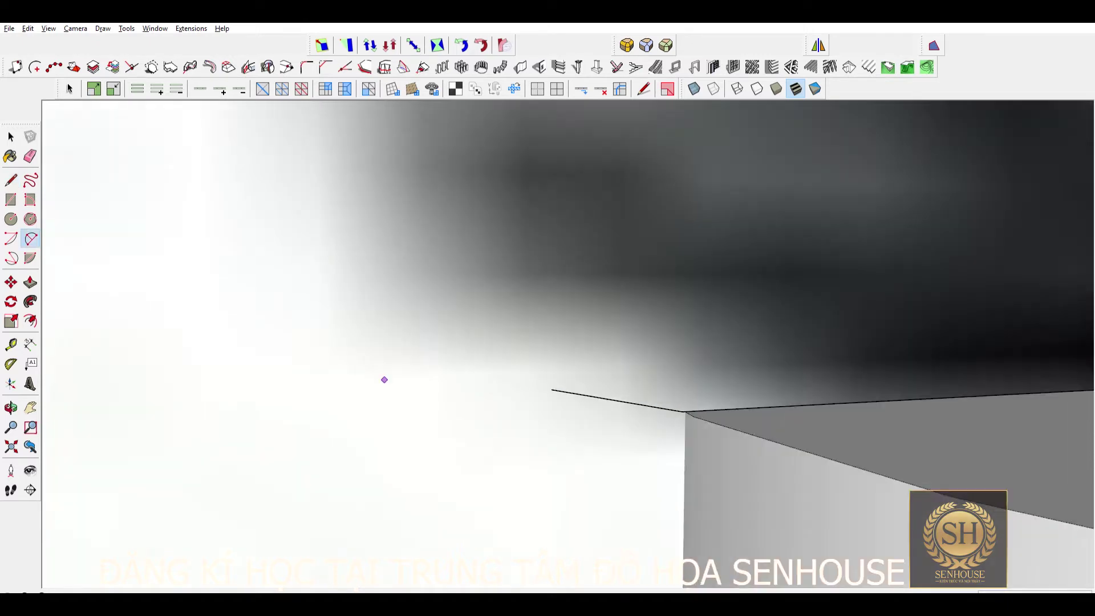
Step: Continue the seat plate profile with further arcs and straight edges
{"action": "scroll", "coordinate": [413, 341], "scroll_direction": "up", "scroll_amount": 1}
{"action": "scroll", "coordinate": [237, 349], "scroll_direction": "down", "scroll_amount": 1}
{"action": "scroll", "coordinate": [342, 416], "scroll_direction": "down", "scroll_amount": 1}
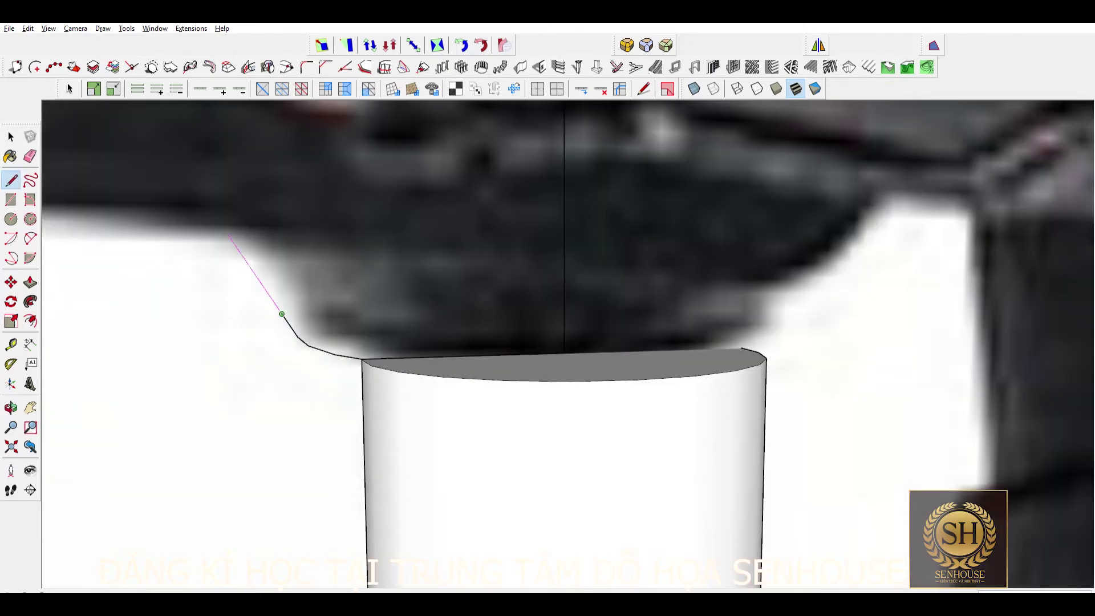
{"action": "scroll", "coordinate": [257, 308], "scroll_direction": "down", "scroll_amount": 2}
{"action": "scroll", "coordinate": [248, 317], "scroll_direction": "down", "scroll_amount": 3}
{"action": "key", "text": "a"}
{"action": "scroll", "coordinate": [245, 309], "scroll_direction": "up", "scroll_amount": 2}
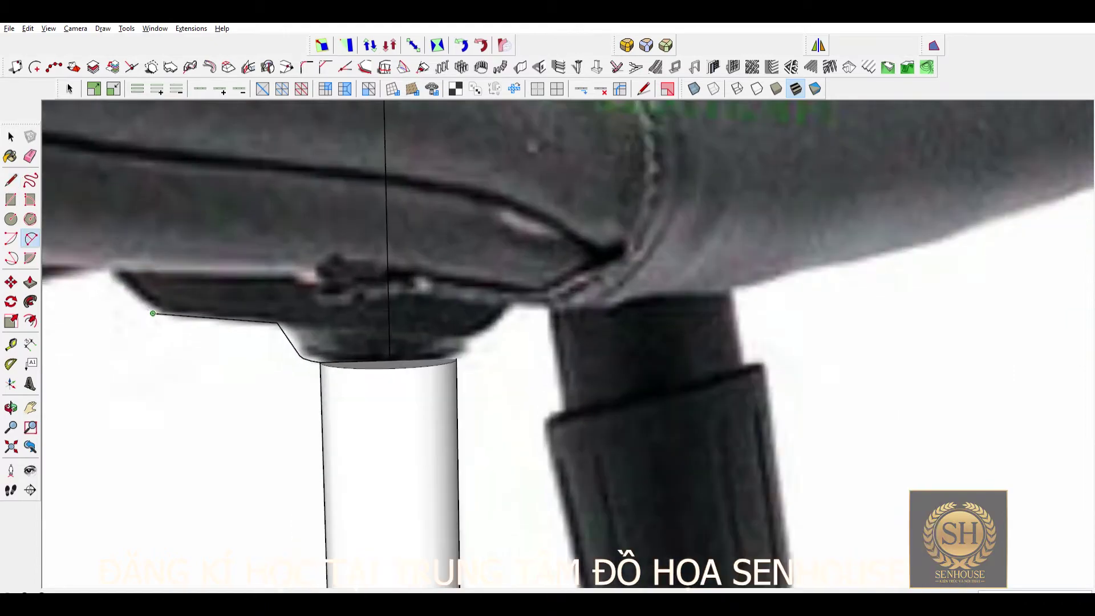
{"action": "scroll", "coordinate": [104, 271], "scroll_direction": "up", "scroll_amount": 1}
{"action": "scroll", "coordinate": [172, 285], "scroll_direction": "down", "scroll_amount": 3}
{"action": "scroll", "coordinate": [256, 342], "scroll_direction": "up", "scroll_amount": 2}
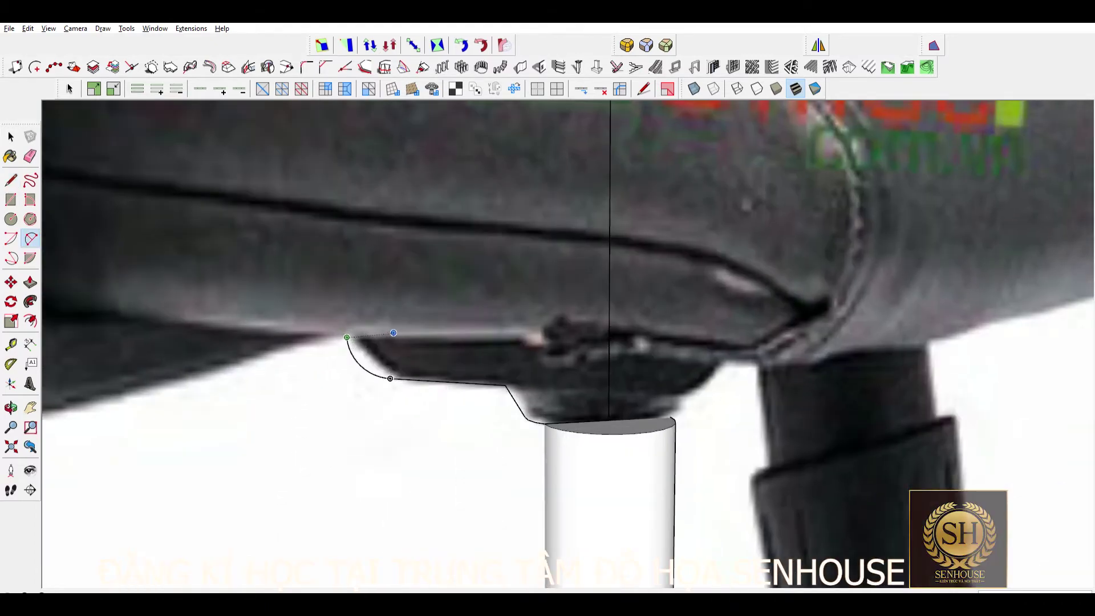
{"action": "key", "text": "l"}
{"action": "scroll", "coordinate": [268, 361], "scroll_direction": "down", "scroll_amount": 1}
{"action": "scroll", "coordinate": [268, 360], "scroll_direction": "down", "scroll_amount": 3}
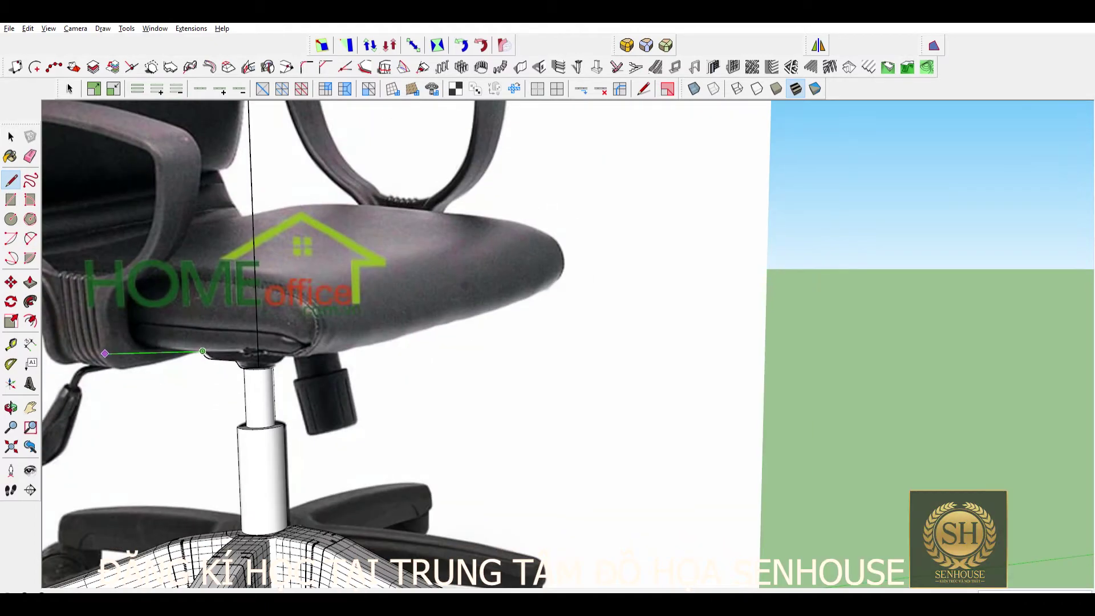
{"action": "scroll", "coordinate": [109, 364], "scroll_direction": "up", "scroll_amount": 2}
{"action": "scroll", "coordinate": [385, 345], "scroll_direction": "down", "scroll_amount": 5}
{"action": "key", "text": "space"}
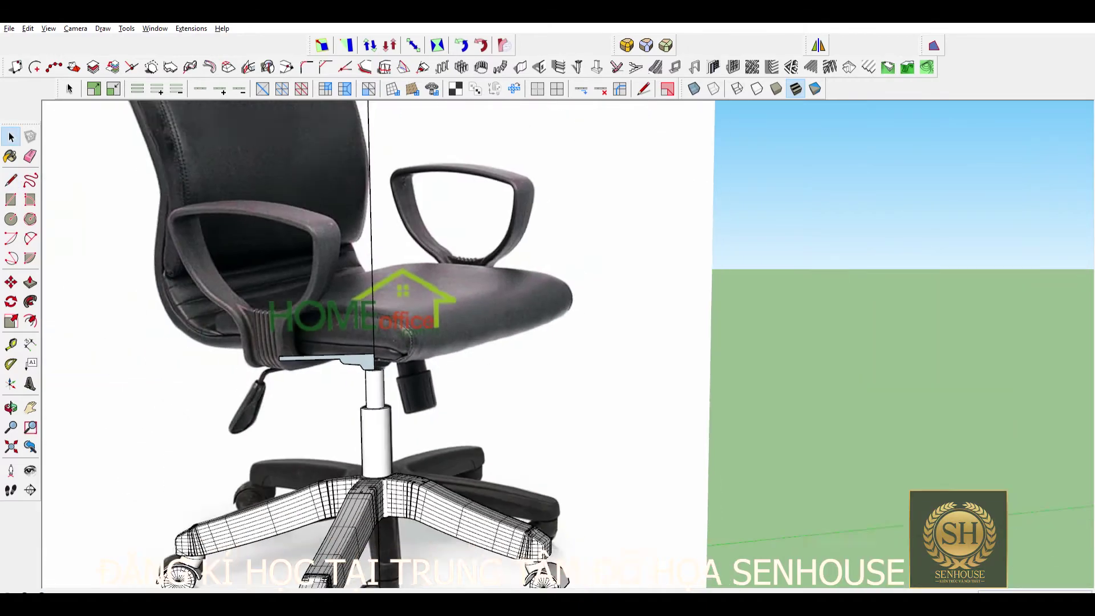
Step: Select the new seat plate and close the profile's last edge
{"action": "scroll", "coordinate": [377, 355], "scroll_direction": "up", "scroll_amount": 2}
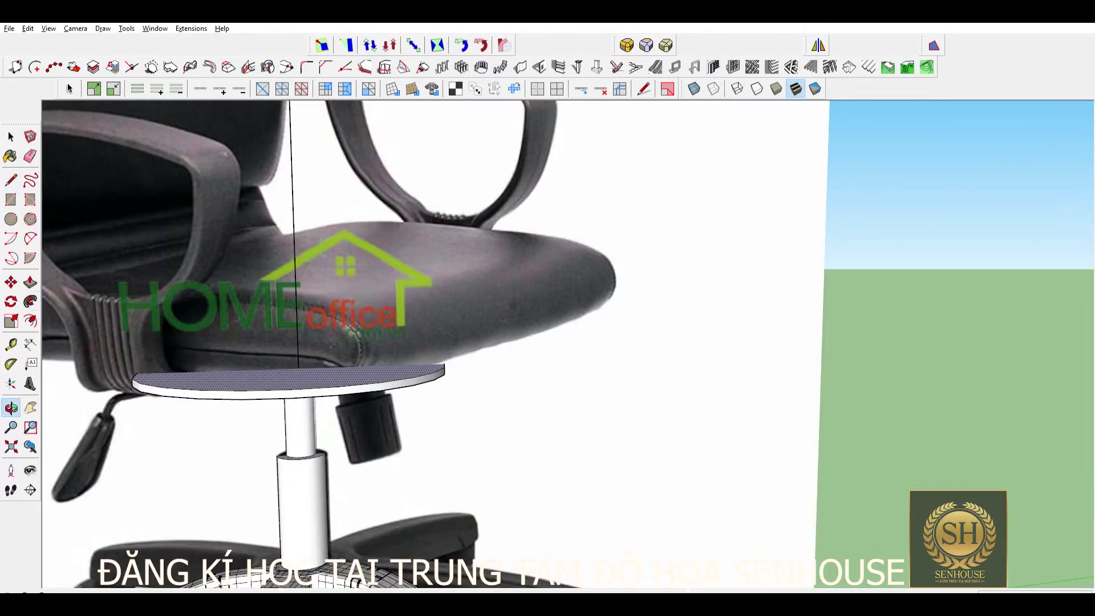
{"action": "scroll", "coordinate": [377, 355], "scroll_direction": "up", "scroll_amount": 2}
{"action": "scroll", "coordinate": [376, 356], "scroll_direction": "up", "scroll_amount": 2}
{"action": "left_click", "coordinate": [377, 368]}
{"action": "scroll", "coordinate": [376, 355], "scroll_direction": "down", "scroll_amount": 3}
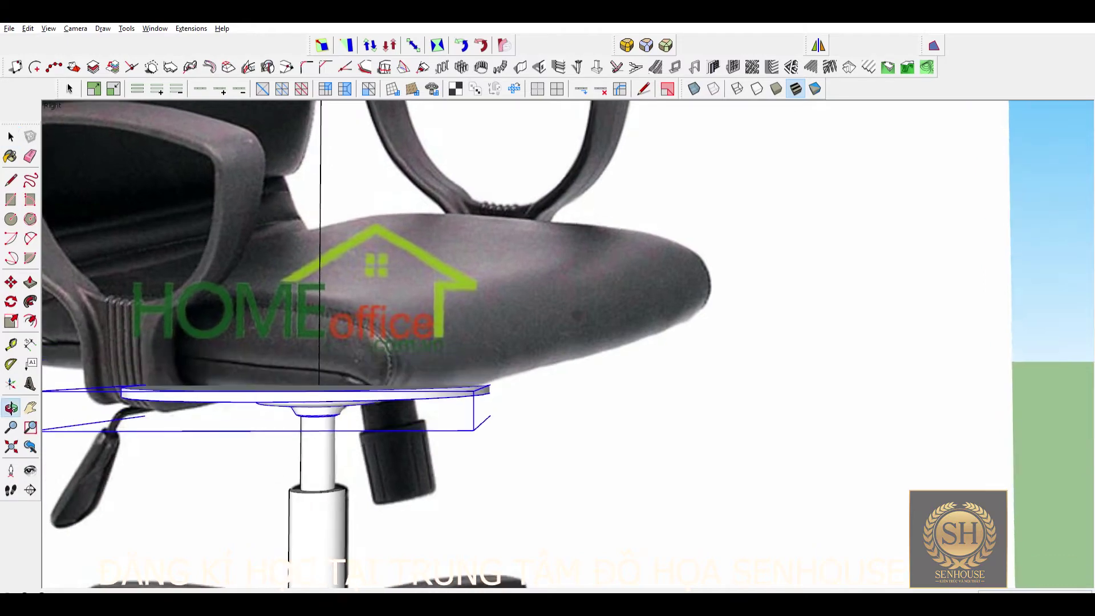
{"action": "scroll", "coordinate": [376, 355], "scroll_direction": "down", "scroll_amount": 3}
{"action": "middle_click_drag", "start_coordinate": [377, 355], "coordinate": [387, 342]}
{"action": "scroll", "coordinate": [388, 342], "scroll_direction": "up", "scroll_amount": 2}
{"action": "scroll", "coordinate": [405, 399], "scroll_direction": "up", "scroll_amount": 2}
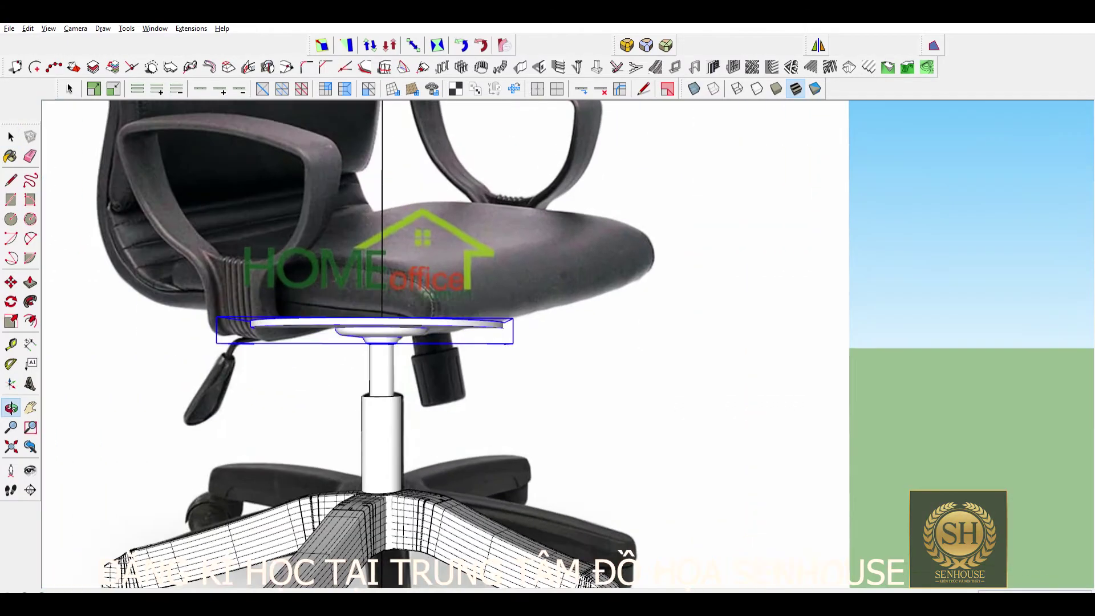
{"action": "left_click", "coordinate": [621, 399]}
{"action": "scroll", "coordinate": [620, 398], "scroll_direction": "up", "scroll_amount": 2}
{"action": "key", "text": "space"}
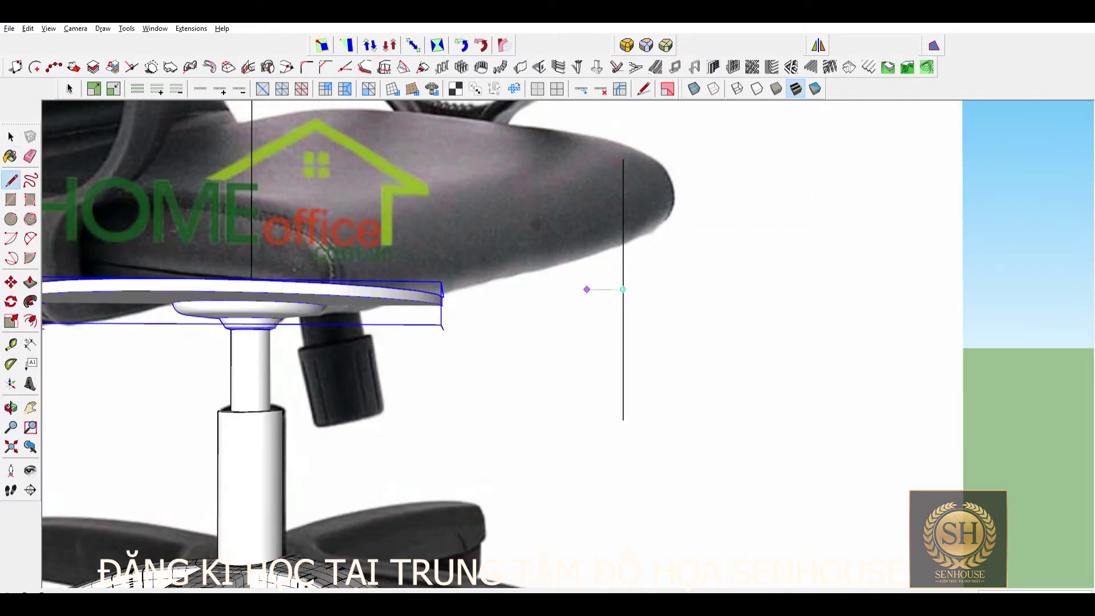
Step: Complete the stepped knob profile and lathe it around the arc into a round solid
{"action": "left_click", "coordinate": [588, 330]}
{"action": "scroll", "coordinate": [596, 392], "scroll_direction": "up", "scroll_amount": 2}
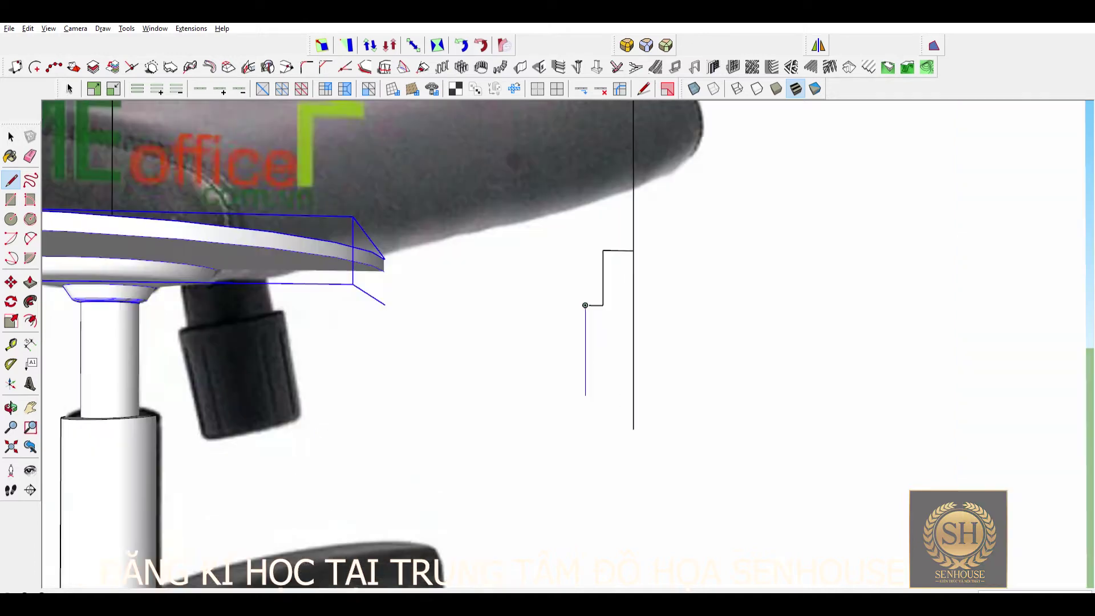
{"action": "scroll", "coordinate": [596, 387], "scroll_direction": "up", "scroll_amount": 3}
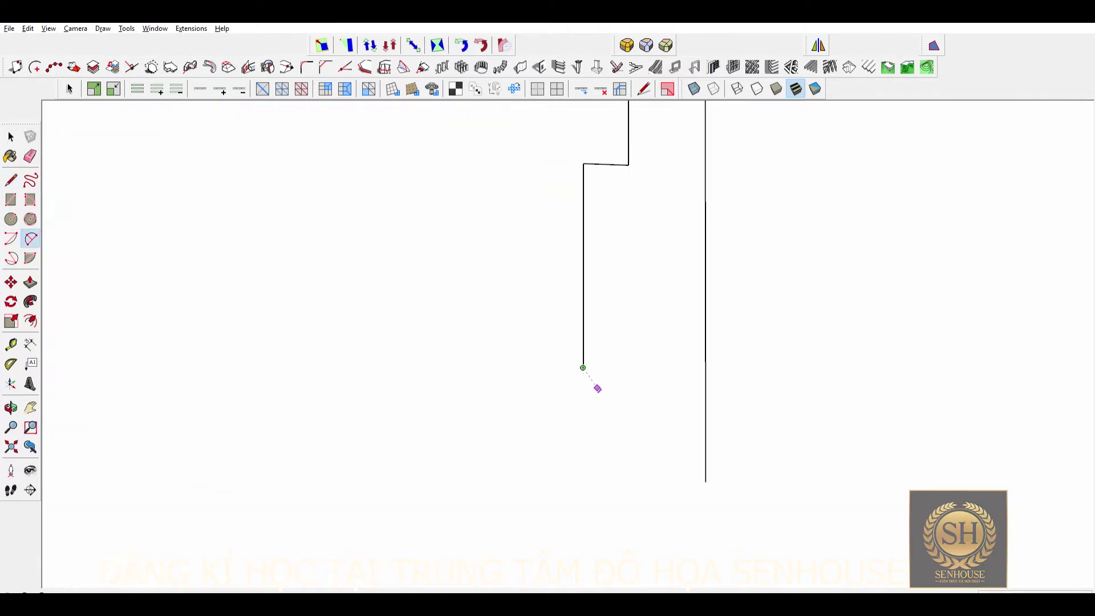
{"action": "key", "text": "space"}
{"action": "scroll", "coordinate": [598, 390], "scroll_direction": "down", "scroll_amount": 4}
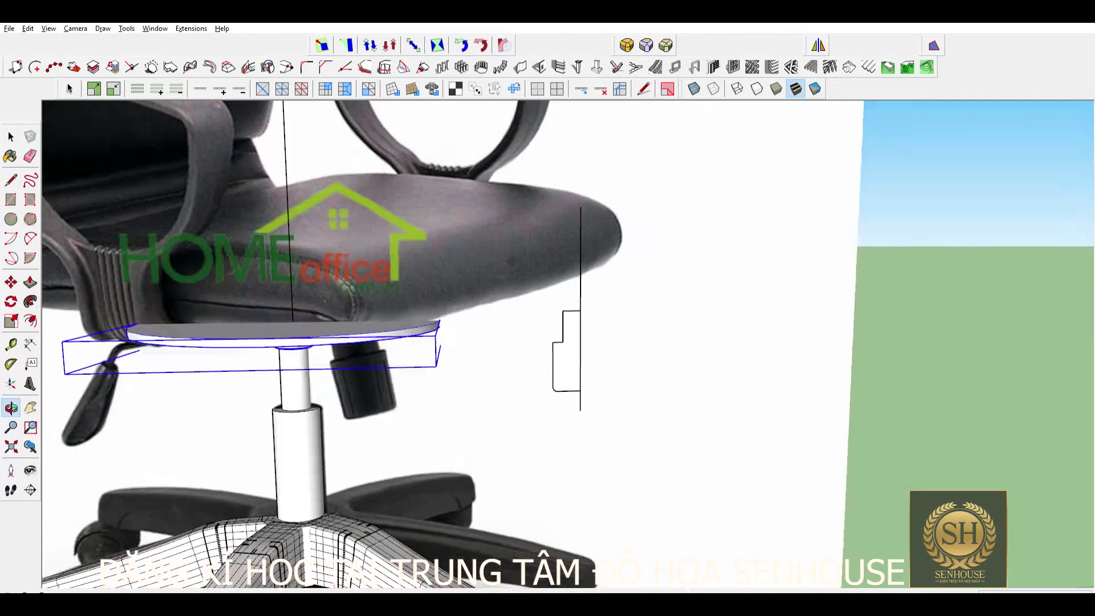
{"action": "key", "text": "Delete"}
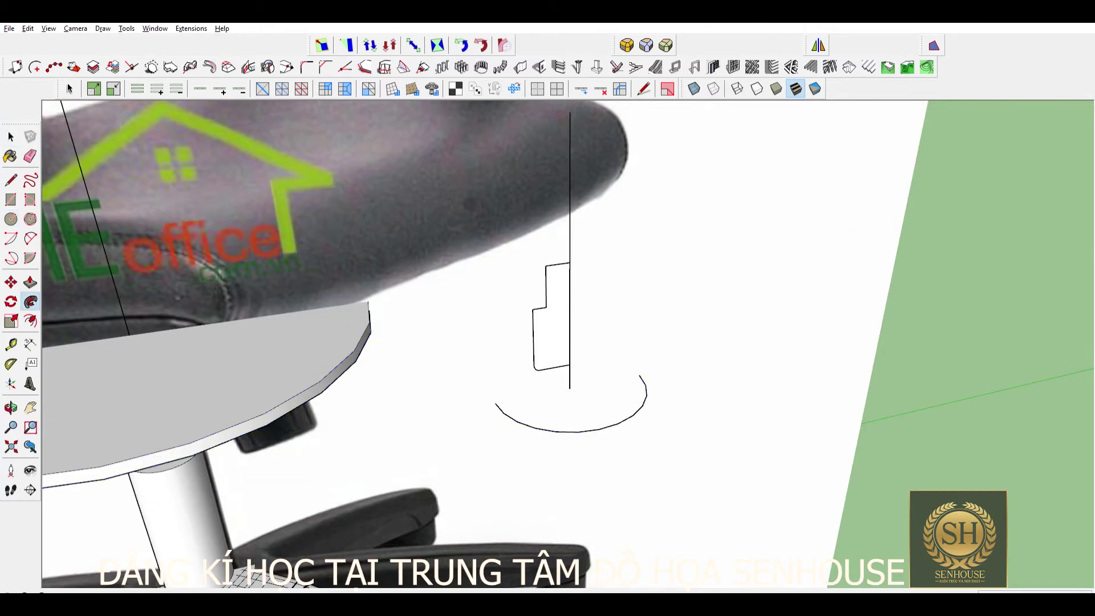
{"action": "left_click", "coordinate": [551, 319]}
{"action": "middle_click_drag", "start_coordinate": [571, 342], "coordinate": [571, 285]}
Step: Group the lathed knob, scale it narrower and tilt it like the photo's knob
{"action": "key", "text": "space"}
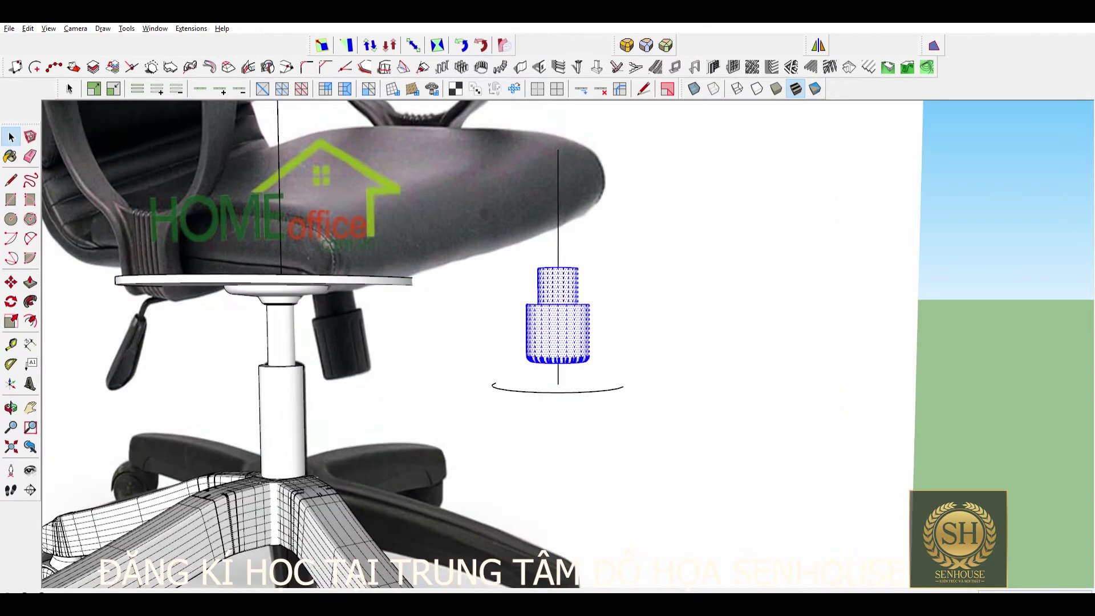
{"action": "key", "text": "g"}
{"action": "key", "text": "s"}
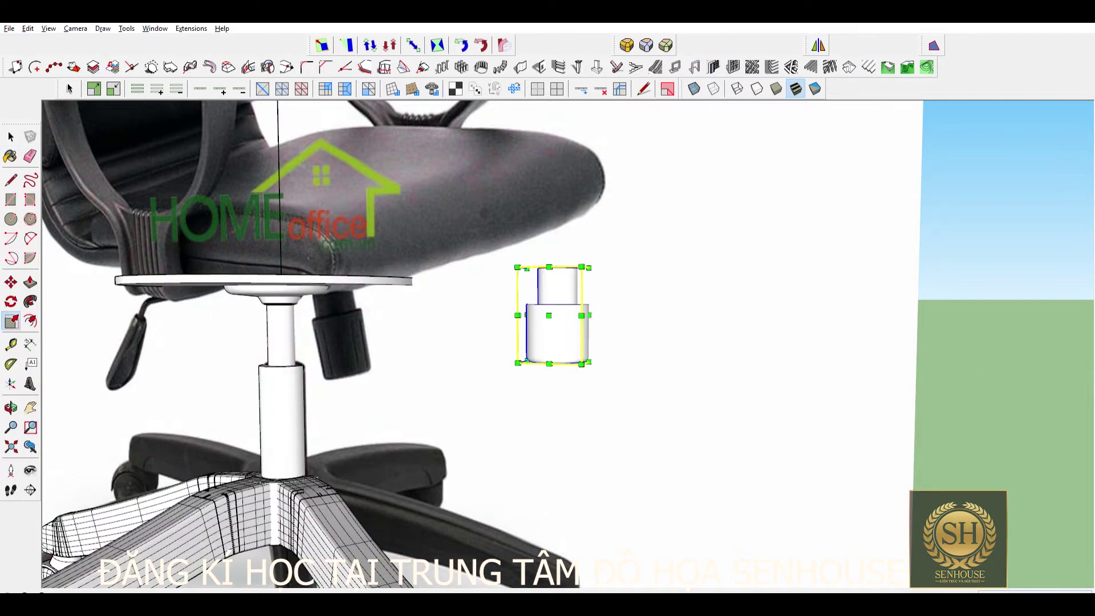
{"action": "key", "text": "o"}
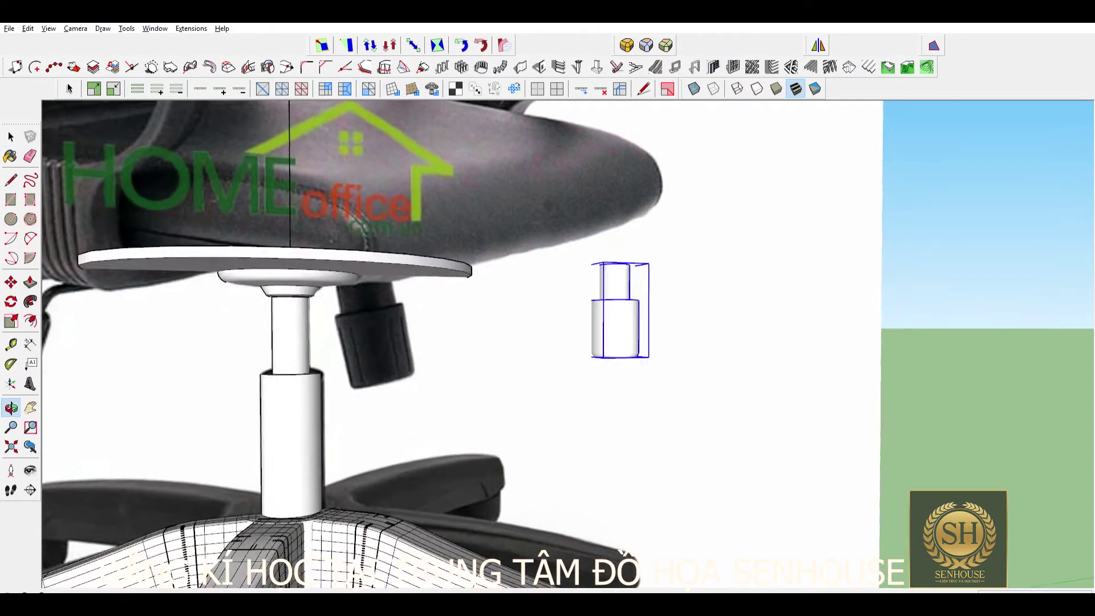
{"action": "key", "text": "q"}
{"action": "scroll", "coordinate": [596, 342], "scroll_direction": "up", "scroll_amount": 2}
{"action": "left_click", "coordinate": [596, 435]}
{"action": "left_click", "coordinate": [596, 365]}
{"action": "left_click", "coordinate": [628, 377]}
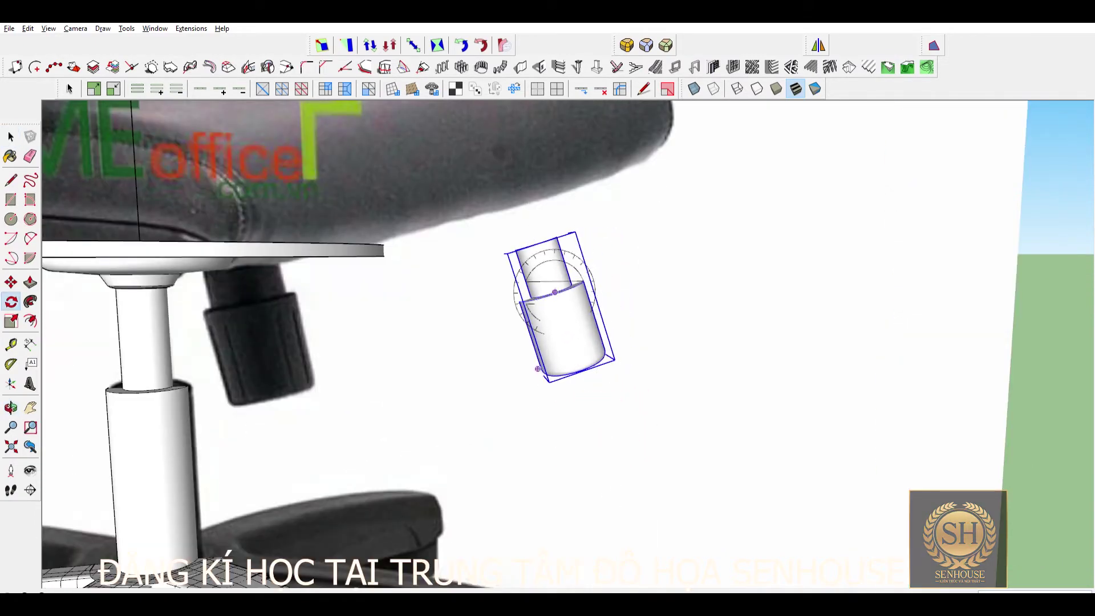
Step: Move the knob under the seat plate beside the stem and adjust its tilt
{"action": "key", "text": "m"}
{"action": "left_click", "coordinate": [569, 329]}
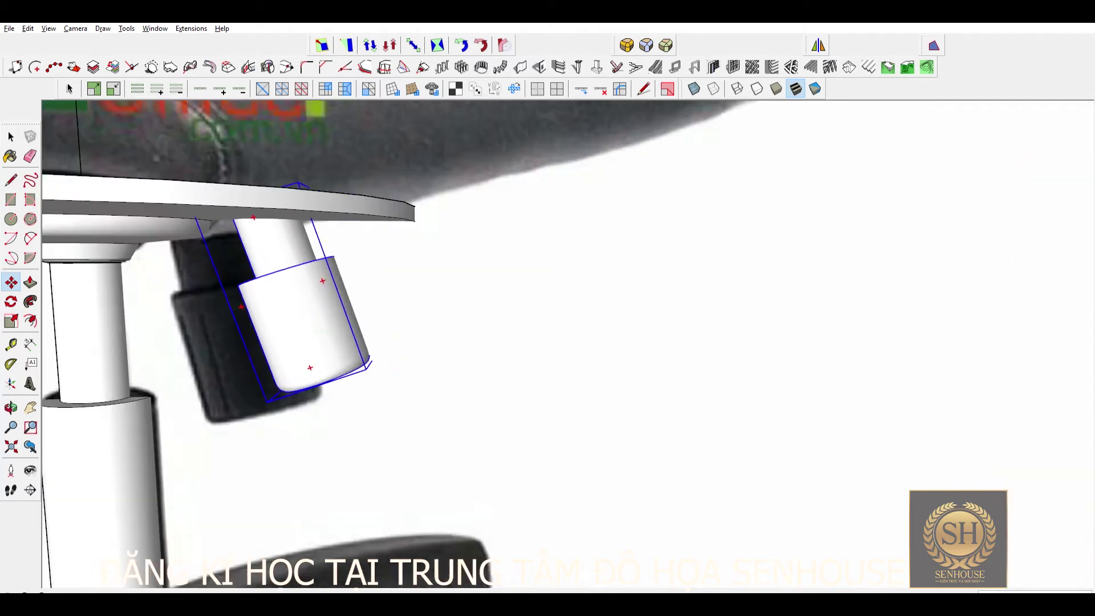
{"action": "scroll", "coordinate": [321, 332], "scroll_direction": "up", "scroll_amount": 2}
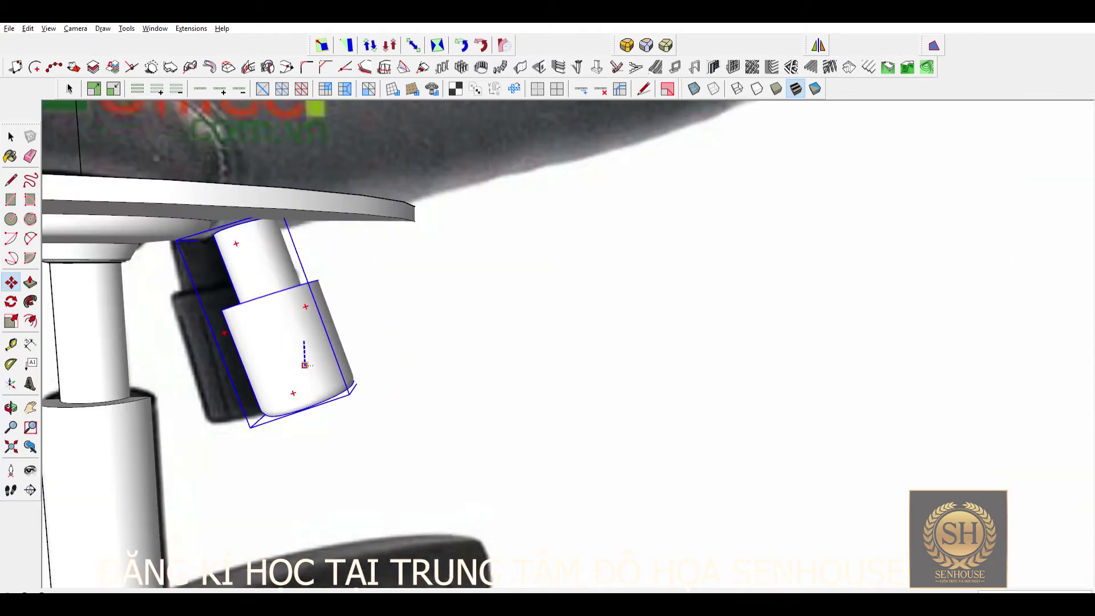
{"action": "left_click", "coordinate": [319, 364]}
{"action": "key", "text": "q"}
{"action": "left_click", "coordinate": [349, 489]}
{"action": "left_click", "coordinate": [350, 427]}
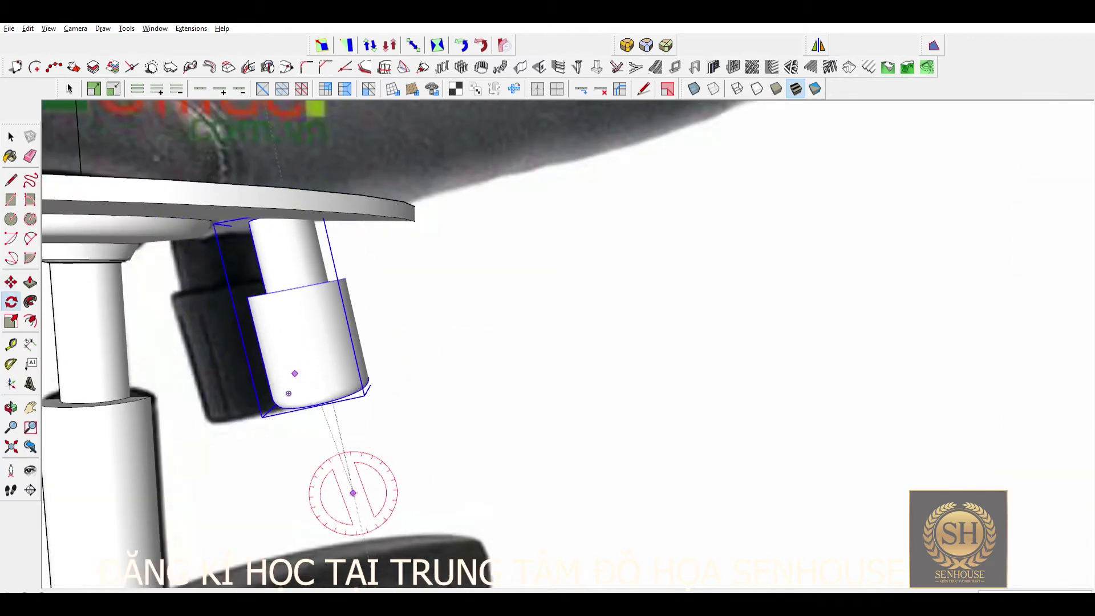
{"action": "key", "text": "space"}
Step: Push/Pull the knob shorter and view the whole chair
{"action": "scroll", "coordinate": [320, 342], "scroll_direction": "up", "scroll_amount": 2}
{"action": "scroll", "coordinate": [320, 342], "scroll_direction": "up", "scroll_amount": 2}
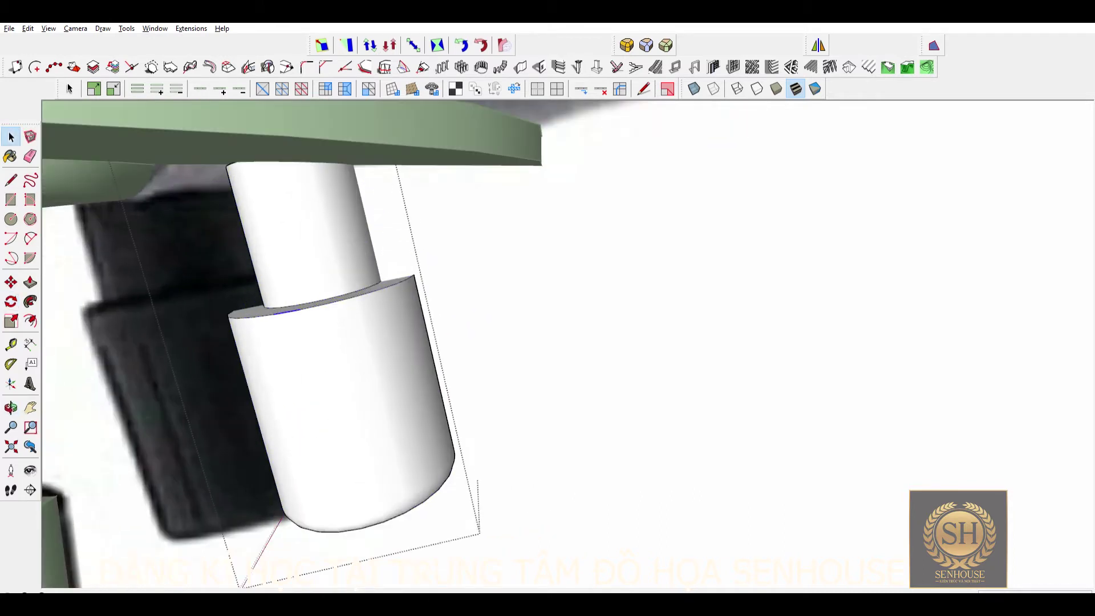
{"action": "key", "text": "p"}
{"action": "scroll", "coordinate": [328, 301], "scroll_direction": "down", "scroll_amount": 3}
{"action": "scroll", "coordinate": [329, 301], "scroll_direction": "up", "scroll_amount": 1}
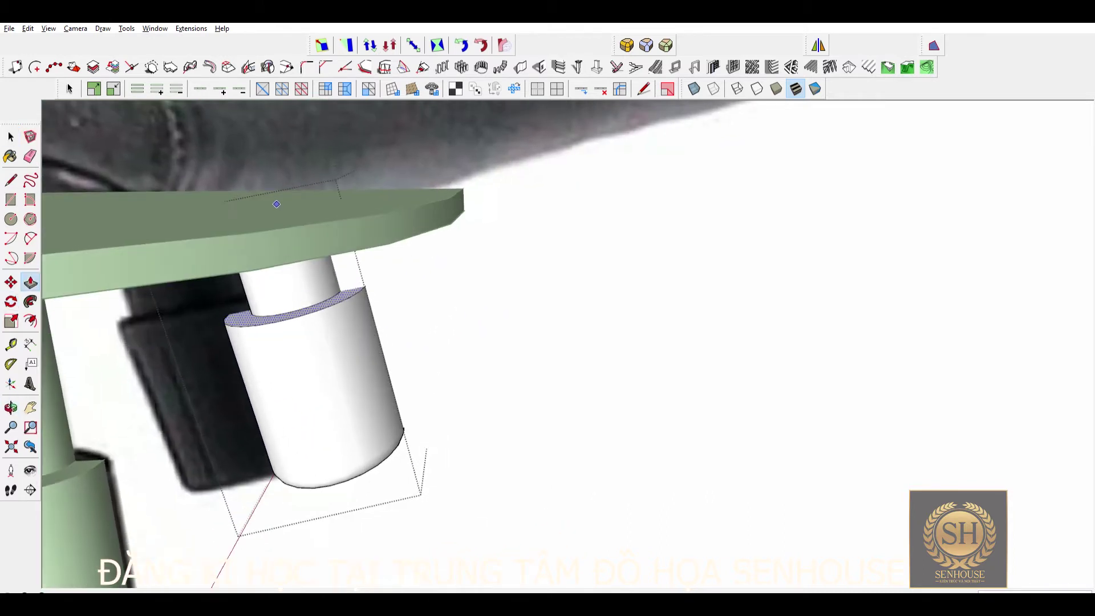
{"action": "scroll", "coordinate": [328, 301], "scroll_direction": "down", "scroll_amount": 3}
{"action": "mouse_move", "coordinate": [329, 301]}
{"action": "middle_mouse_down"}
{"action": "mouse_move", "coordinate": [365, 308]}
{"action": "mouse_move", "coordinate": [365, 291]}
{"action": "mouse_move", "coordinate": [343, 288]}
{"action": "middle_mouse_up"}
Step: Draw a long horizontal guide edge across the armrest area
{"action": "scroll", "coordinate": [343, 288], "scroll_direction": "down", "scroll_amount": 5}
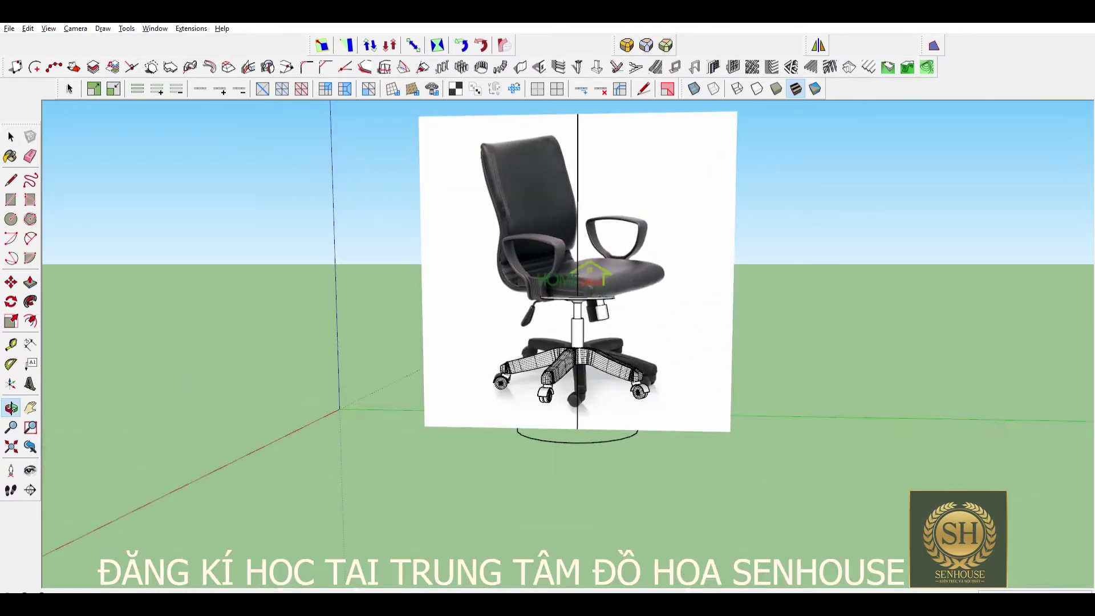
{"action": "scroll", "coordinate": [622, 246], "scroll_direction": "up", "scroll_amount": 2}
{"action": "scroll", "coordinate": [621, 246], "scroll_direction": "up", "scroll_amount": 2}
{"action": "scroll", "coordinate": [621, 246], "scroll_direction": "up", "scroll_amount": 1}
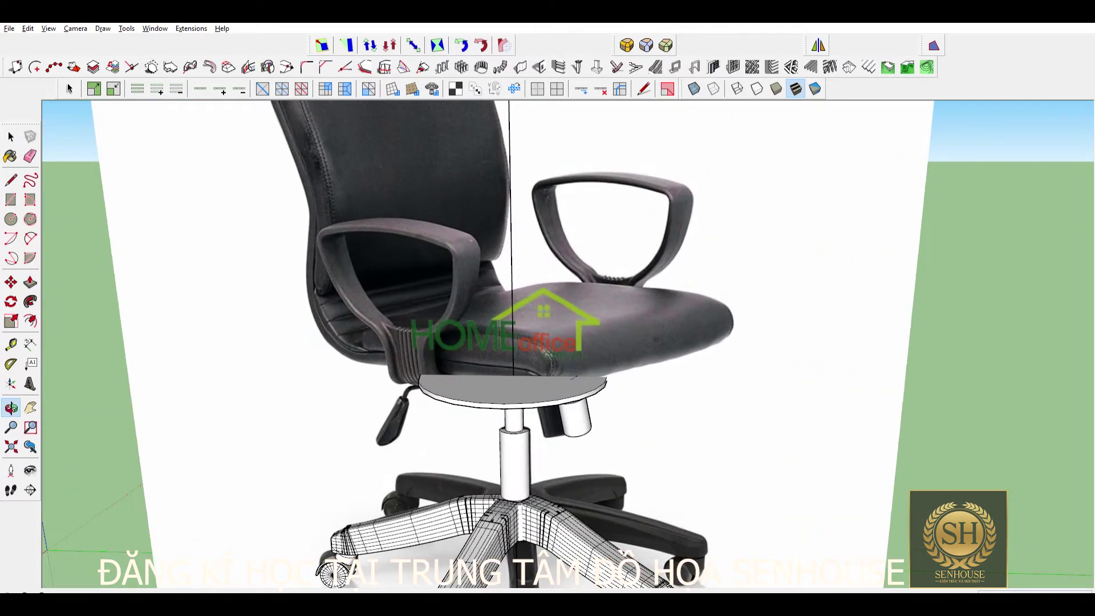
{"action": "scroll", "coordinate": [622, 245], "scroll_direction": "up", "scroll_amount": 1}
{"action": "scroll", "coordinate": [528, 243], "scroll_direction": "down", "scroll_amount": 3}
{"action": "scroll", "coordinate": [527, 243], "scroll_direction": "up", "scroll_amount": 3}
{"action": "key", "text": "l"}
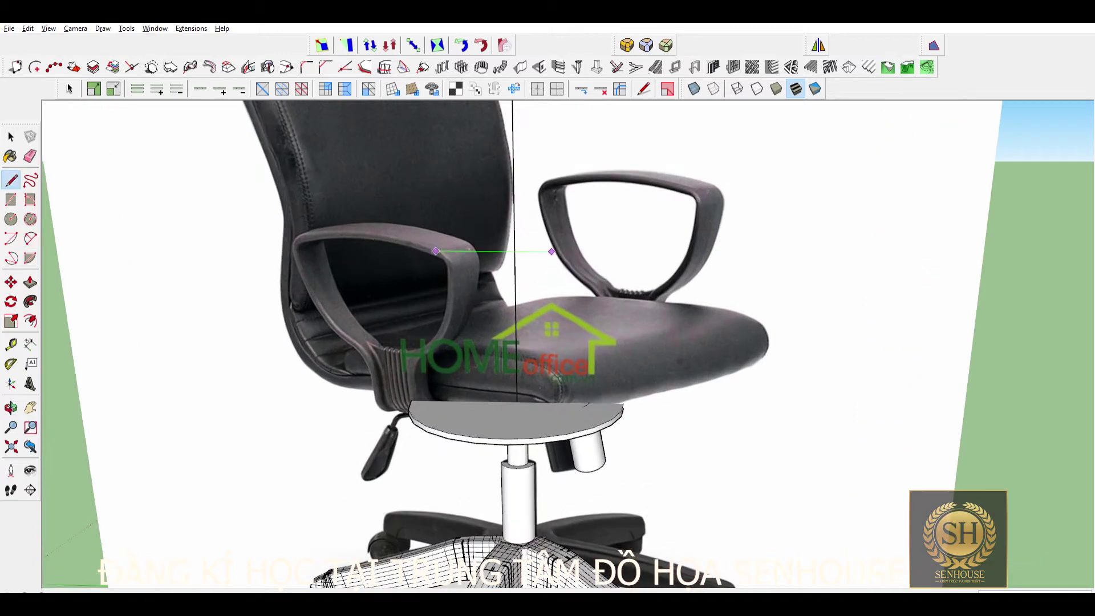
{"action": "scroll", "coordinate": [590, 251], "scroll_direction": "down", "scroll_amount": 2}
{"action": "scroll", "coordinate": [511, 194], "scroll_direction": "down", "scroll_amount": 2}
{"action": "left_click", "coordinate": [801, 277]}
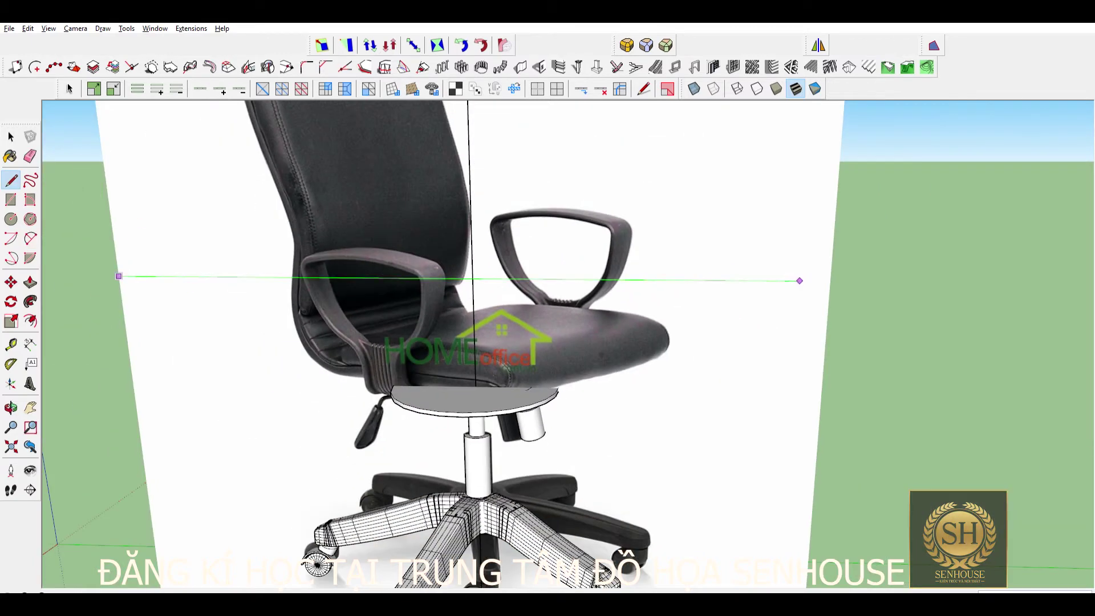
Step: Raise the horizontal guide edge to armrest height
{"action": "key", "text": "space"}
{"action": "scroll", "coordinate": [800, 277], "scroll_direction": "up", "scroll_amount": 1}
{"action": "left_click", "coordinate": [685, 283]}
{"action": "key", "text": "m"}
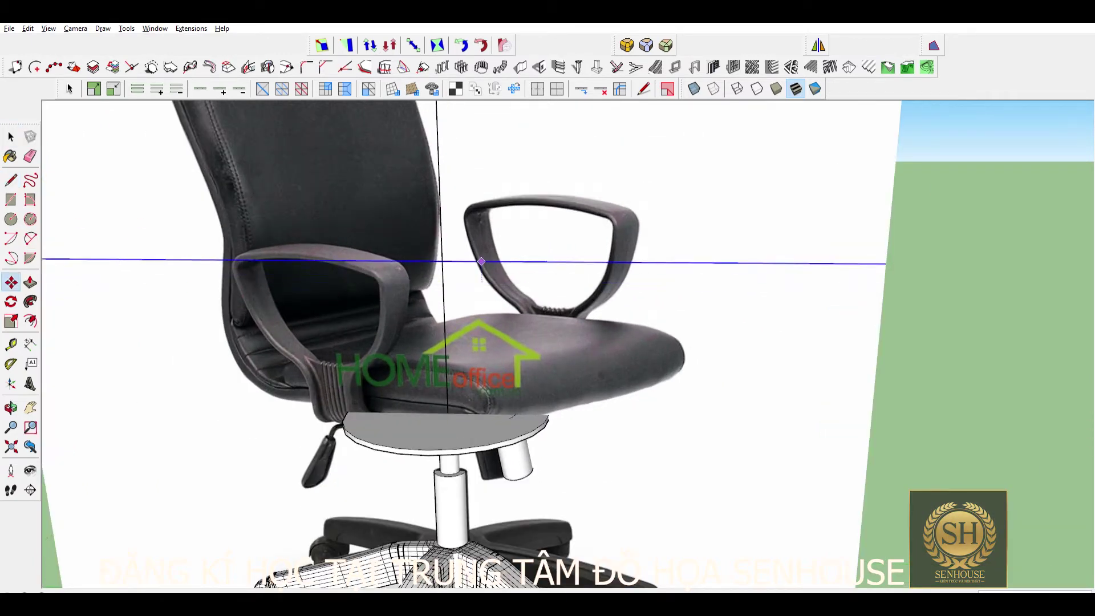
{"action": "left_click_drag", "start_coordinate": [684, 283], "coordinate": [685, 271]}
{"action": "scroll", "coordinate": [547, 319], "scroll_direction": "down", "scroll_amount": 3}
{"action": "scroll", "coordinate": [548, 320], "scroll_direction": "up", "scroll_amount": 3}
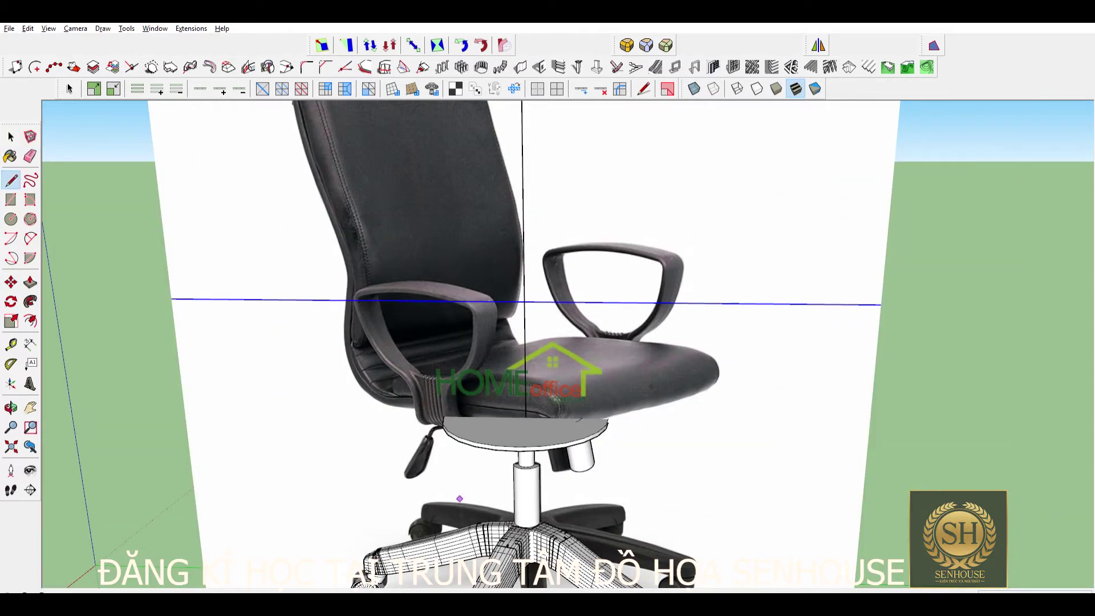
Step: Draw an arc tracing the rounded top curve of the armrest
{"action": "key", "text": "space"}
{"action": "scroll", "coordinate": [548, 342], "scroll_direction": "down", "scroll_amount": 2}
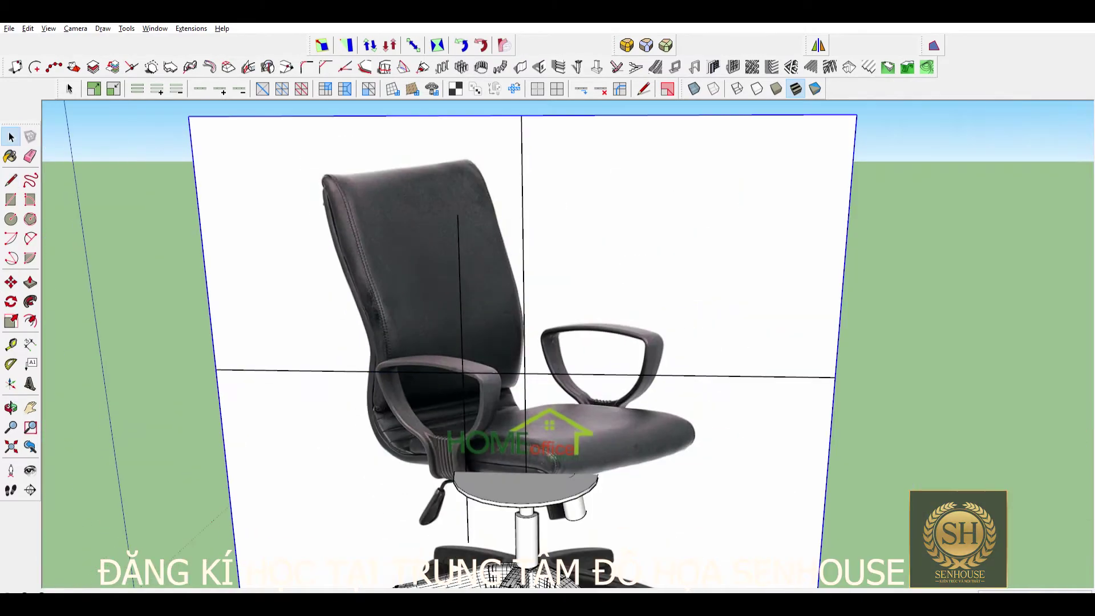
{"action": "scroll", "coordinate": [548, 342], "scroll_direction": "up", "scroll_amount": 4}
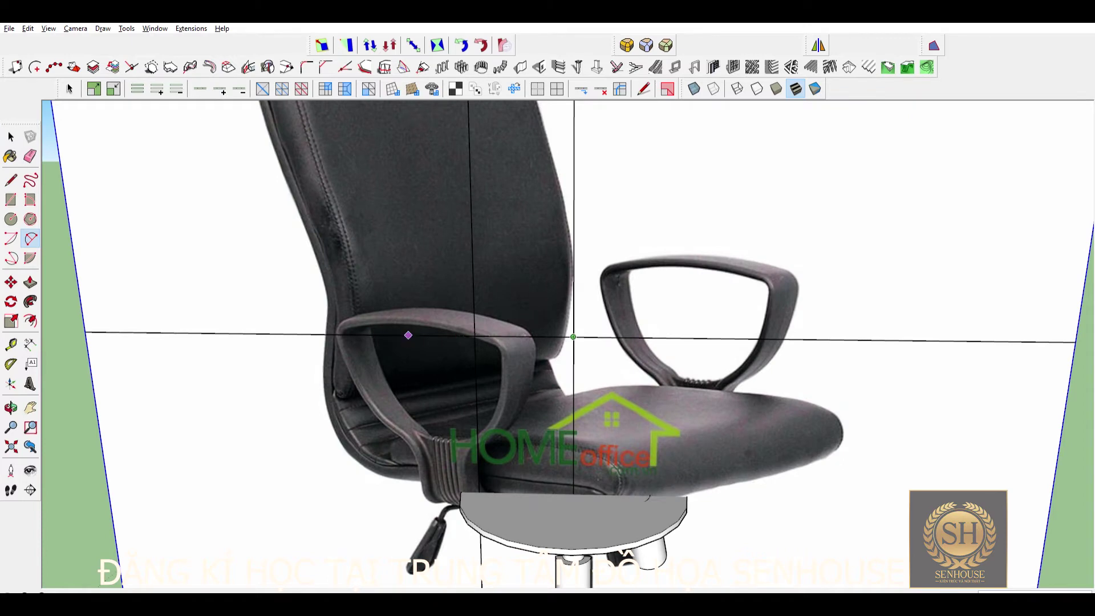
{"action": "left_click", "coordinate": [573, 337]}
{"action": "scroll", "coordinate": [450, 298], "scroll_direction": "up", "scroll_amount": 2}
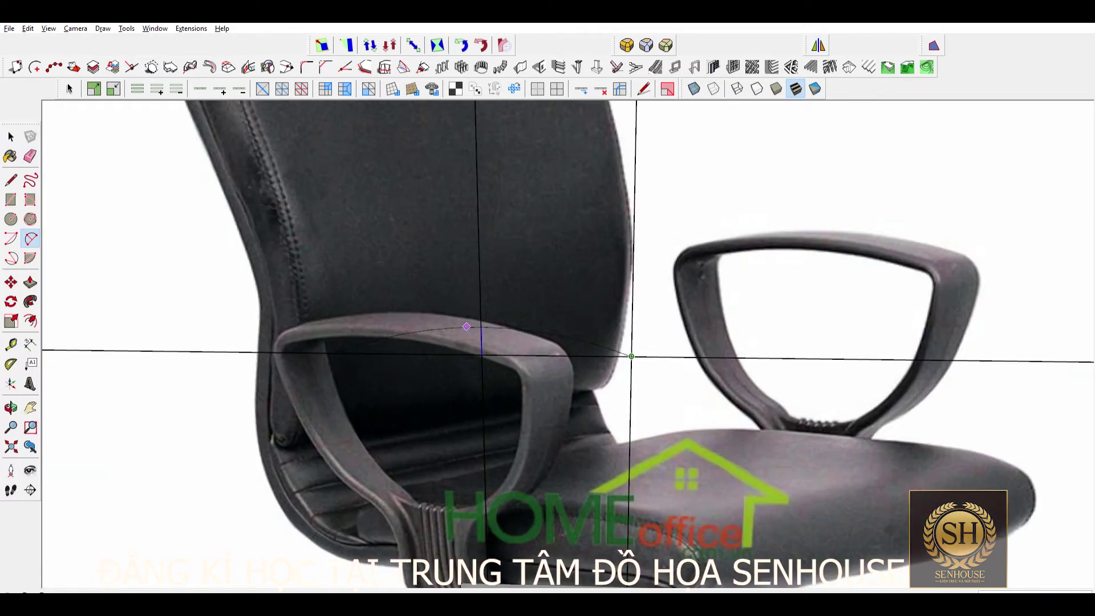
{"action": "left_click", "coordinate": [482, 319]}
{"action": "scroll", "coordinate": [400, 308], "scroll_direction": "down", "scroll_amount": 2}
{"action": "scroll", "coordinate": [399, 308], "scroll_direction": "down", "scroll_amount": 2}
{"action": "scroll", "coordinate": [342, 297], "scroll_direction": "up", "scroll_amount": 3}
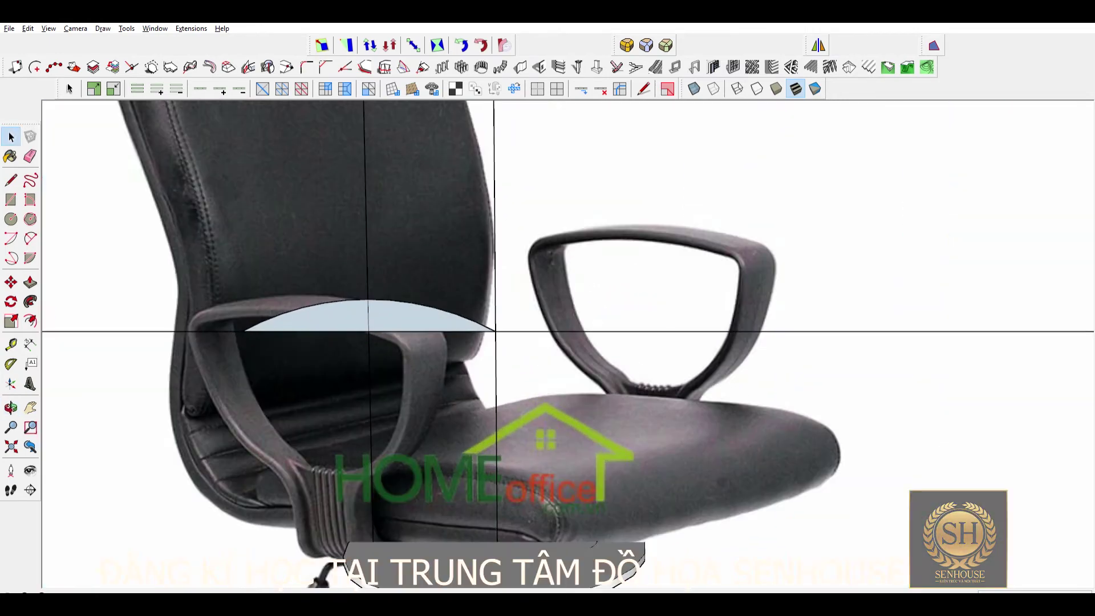
{"action": "scroll", "coordinate": [320, 284], "scroll_direction": "up", "scroll_amount": 1}
{"action": "scroll", "coordinate": [460, 393], "scroll_direction": "down", "scroll_amount": 2}
Step: Add a short horizontal edge near the armrest base
{"action": "key", "text": "space"}
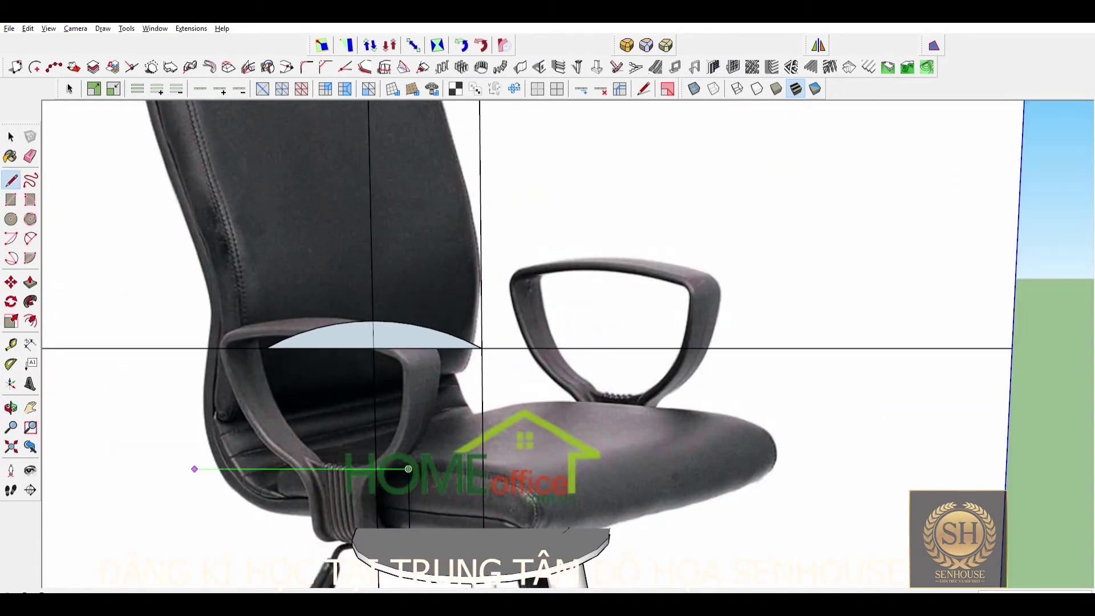
{"action": "left_click", "coordinate": [408, 469]}
{"action": "key", "text": "space"}
{"action": "scroll", "coordinate": [409, 468], "scroll_direction": "up", "scroll_amount": 2}
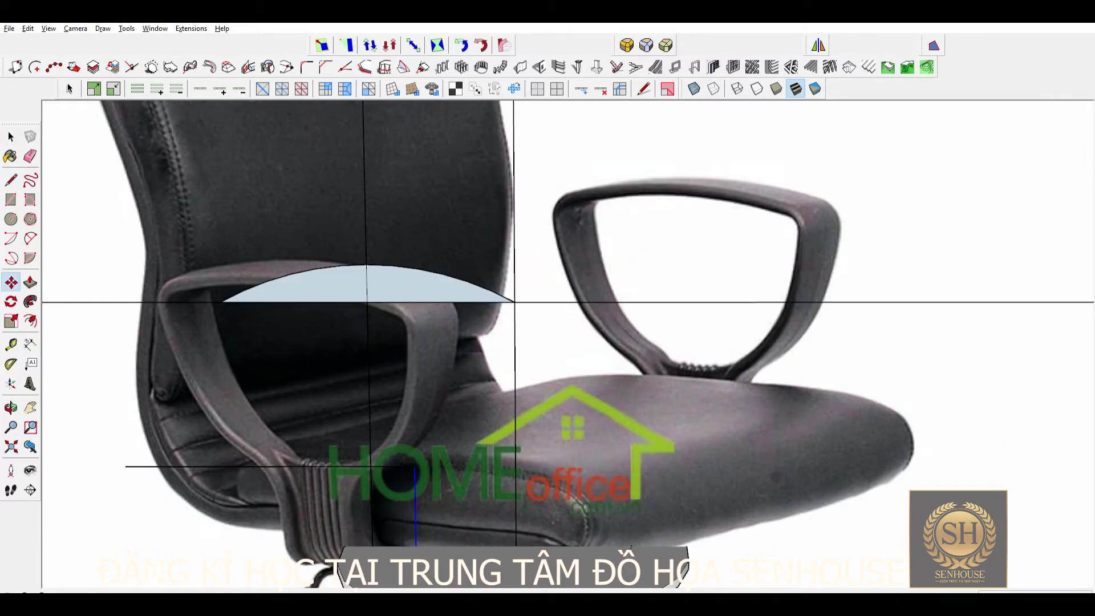
{"action": "scroll", "coordinate": [274, 442], "scroll_direction": "down", "scroll_amount": 3}
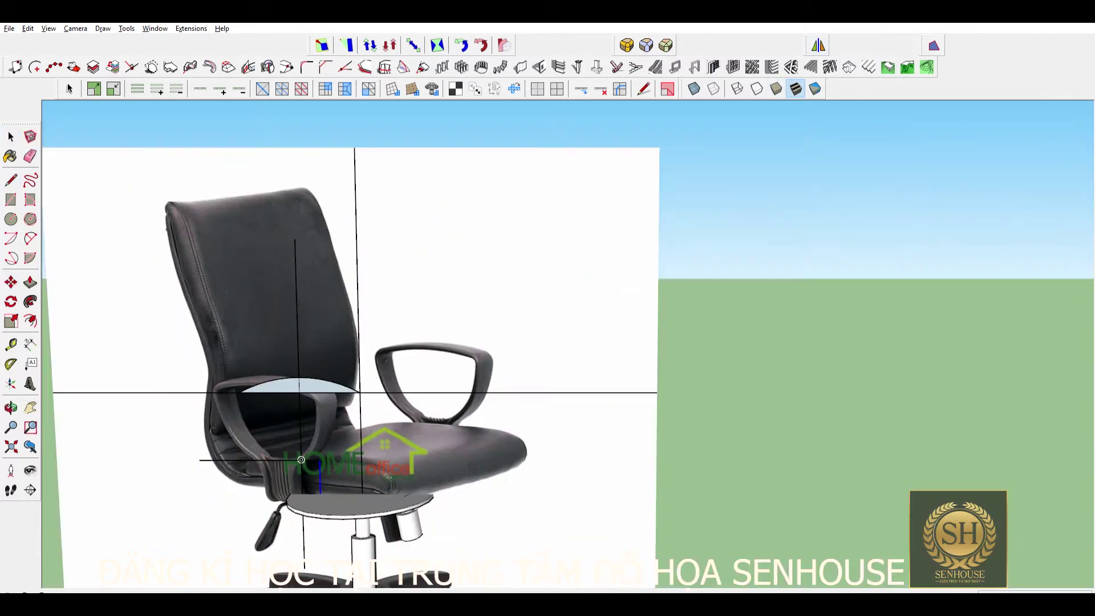
{"action": "scroll", "coordinate": [301, 460], "scroll_direction": "down", "scroll_amount": 2}
{"action": "scroll", "coordinate": [183, 516], "scroll_direction": "down", "scroll_amount": 1}
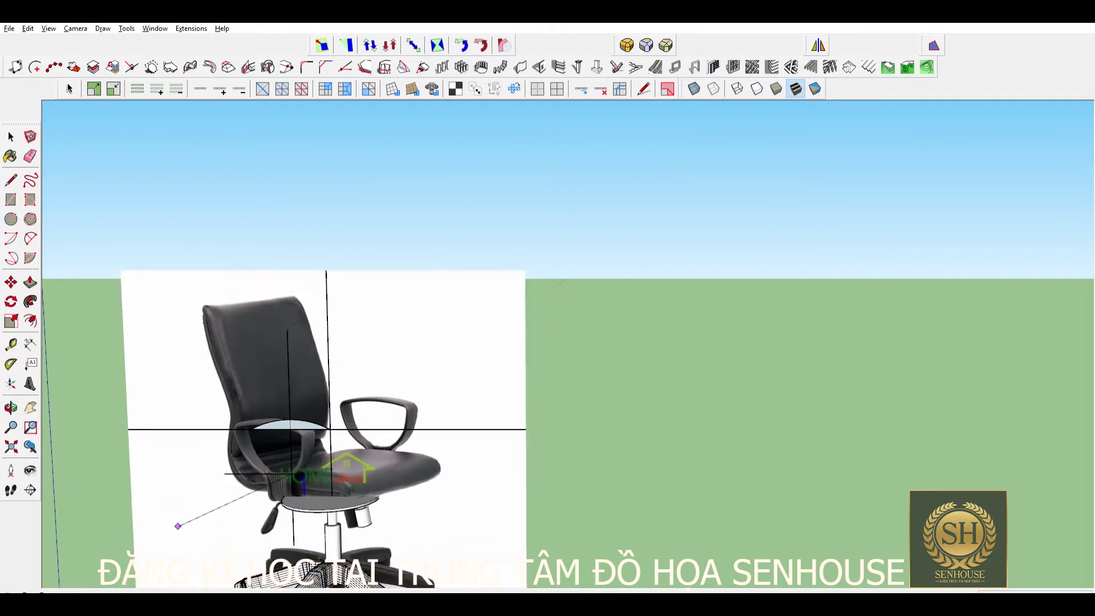
{"action": "scroll", "coordinate": [176, 523], "scroll_direction": "down", "scroll_amount": 2}
{"action": "scroll", "coordinate": [177, 507], "scroll_direction": "down", "scroll_amount": 2}
{"action": "scroll", "coordinate": [231, 545], "scroll_direction": "down", "scroll_amount": 2}
{"action": "scroll", "coordinate": [231, 545], "scroll_direction": "up", "scroll_amount": 3}
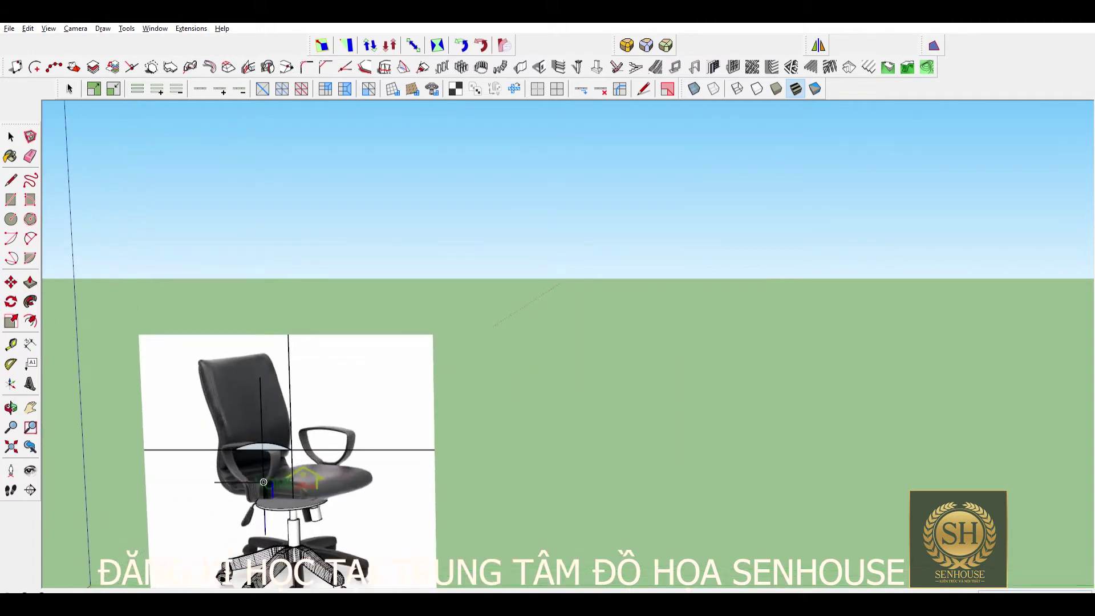
{"action": "scroll", "coordinate": [231, 544], "scroll_direction": "up", "scroll_amount": 1}
{"action": "scroll", "coordinate": [231, 544], "scroll_direction": "up", "scroll_amount": 3}
{"action": "scroll", "coordinate": [340, 459], "scroll_direction": "up", "scroll_amount": 2}
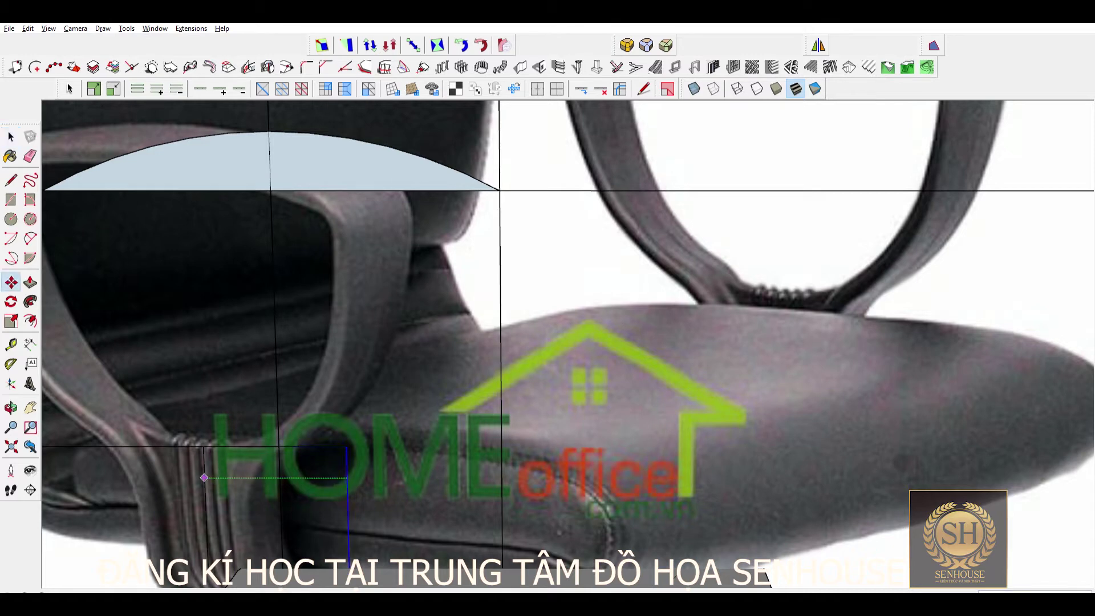
{"action": "scroll", "coordinate": [371, 508], "scroll_direction": "down", "scroll_amount": 2}
{"action": "scroll", "coordinate": [411, 508], "scroll_direction": "up", "scroll_amount": 1}
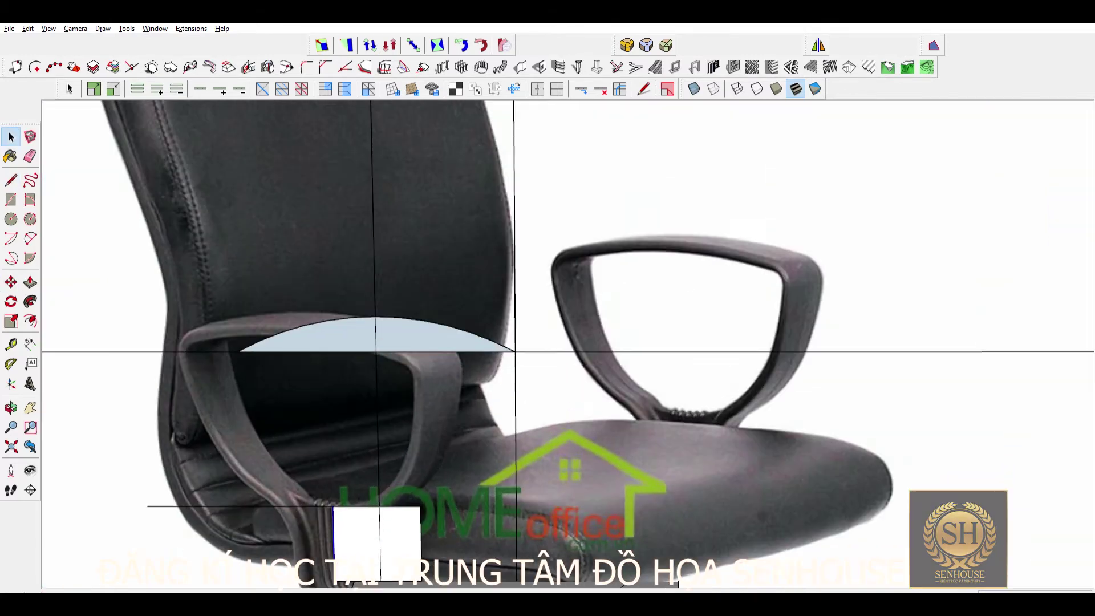
Step: Start a two-point arc from the right guide intersection along the armrest's right side
{"action": "key", "text": "a"}
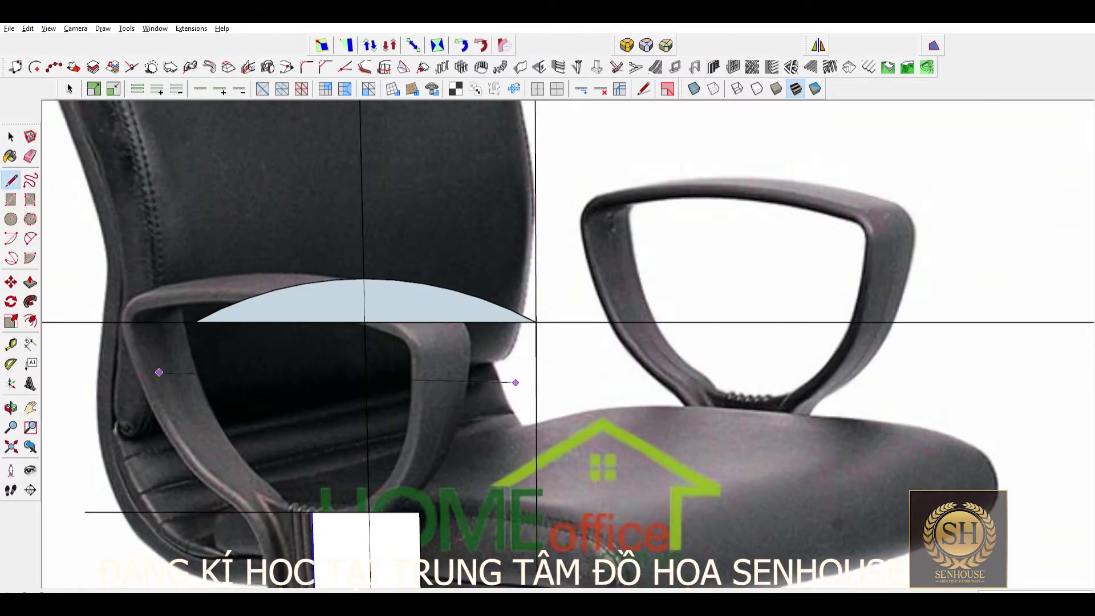
{"action": "scroll", "coordinate": [541, 382], "scroll_direction": "up", "scroll_amount": 2}
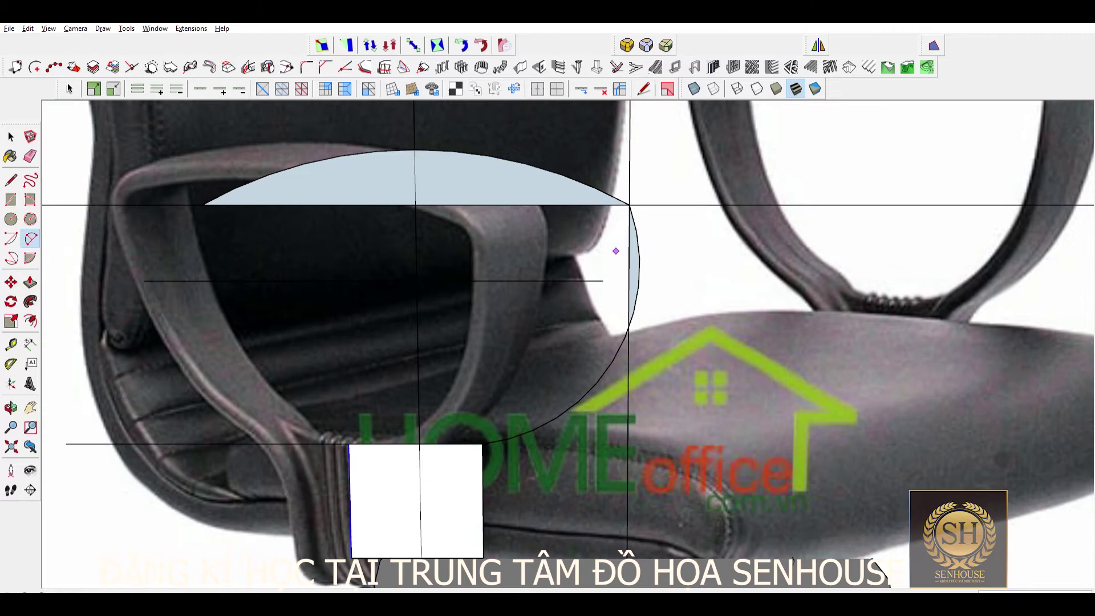
{"action": "key", "text": "Escape"}
{"action": "left_click", "coordinate": [628, 205]}
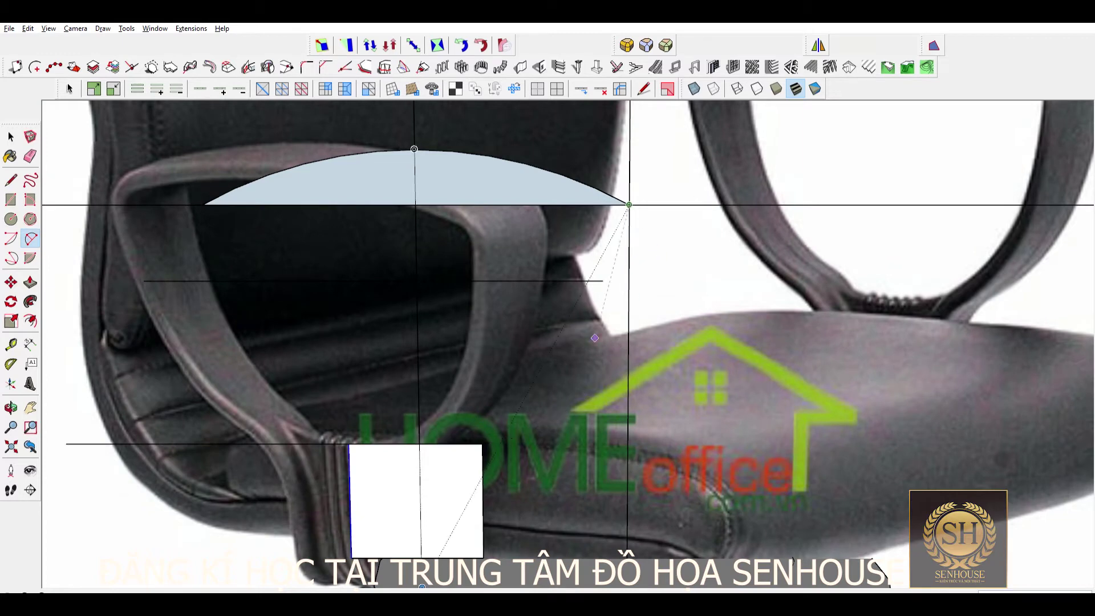
{"action": "scroll", "coordinate": [678, 251], "scroll_direction": "up", "scroll_amount": 1}
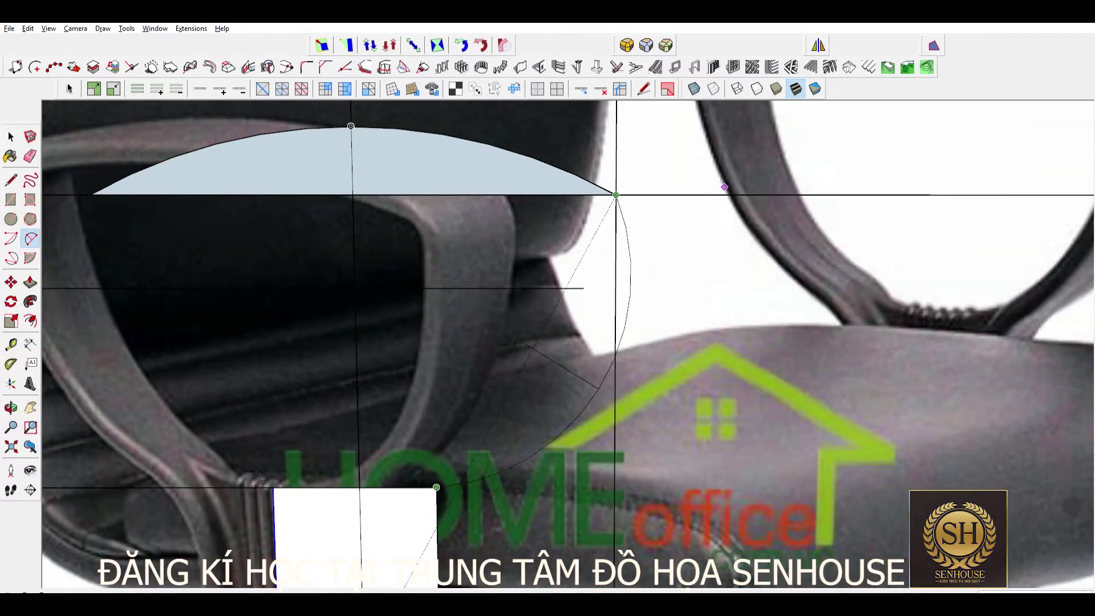
{"action": "left_click", "coordinate": [599, 387]}
{"action": "scroll", "coordinate": [673, 247], "scroll_direction": "down", "scroll_amount": 2}
Step: Finish the right-side arc and the lower curved arc so their regions become faces
{"action": "left_click", "coordinate": [348, 401]}
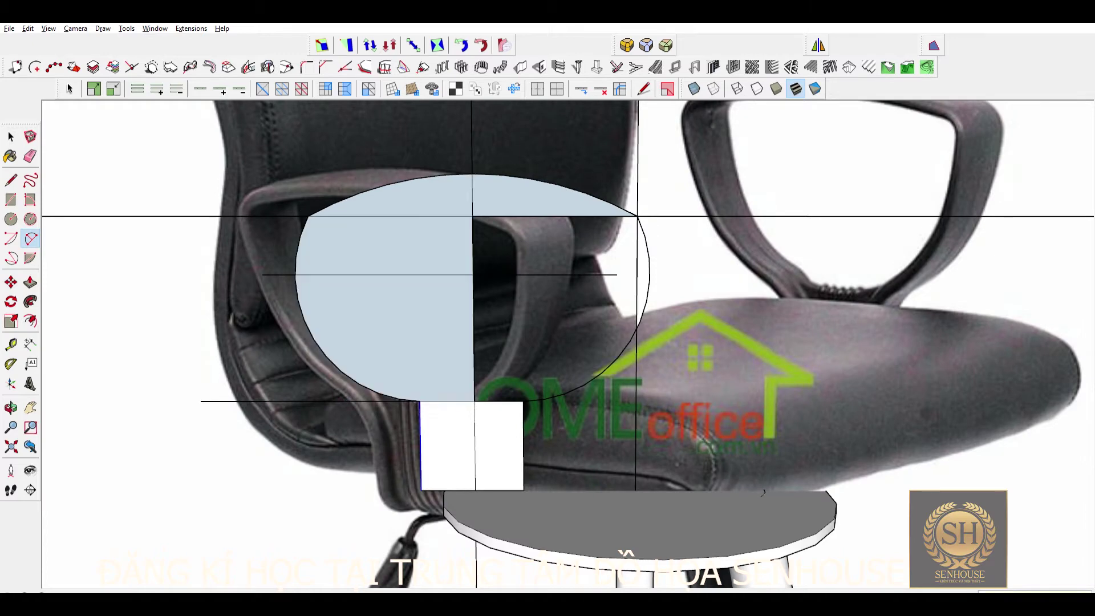
{"action": "scroll", "coordinate": [357, 262], "scroll_direction": "up", "scroll_amount": 1}
{"action": "scroll", "coordinate": [513, 314], "scroll_direction": "up", "scroll_amount": 1}
{"action": "scroll", "coordinate": [653, 357], "scroll_direction": "up", "scroll_amount": 1}
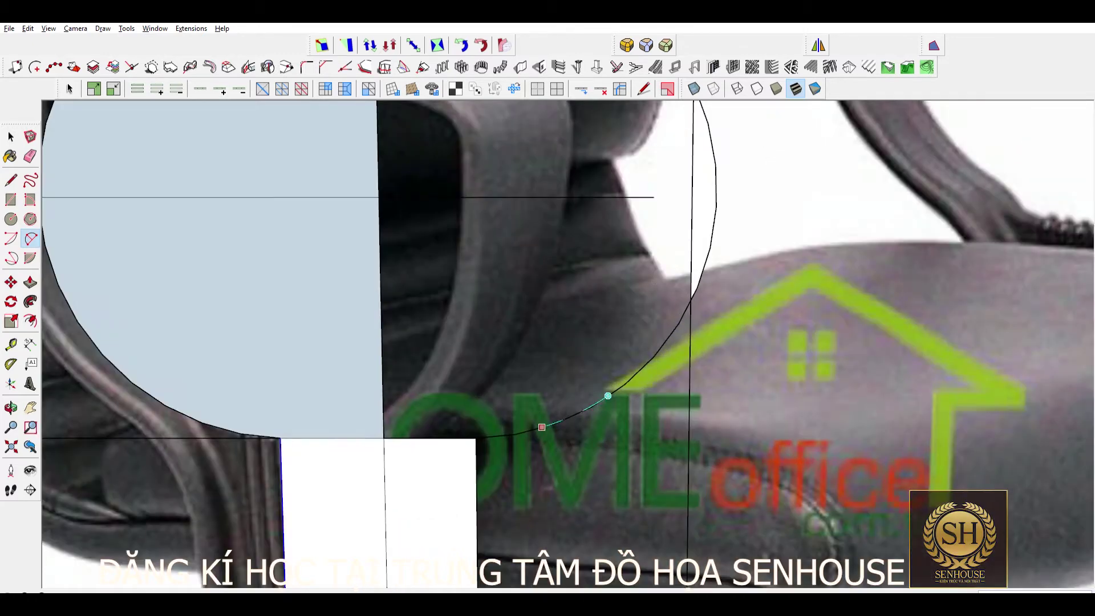
{"action": "left_click", "coordinate": [608, 395]}
{"action": "scroll", "coordinate": [608, 395], "scroll_direction": "down", "scroll_amount": 3}
Step: Draw closing lines on the lower armrest, undoing a stray left diagonal
{"action": "key", "text": "l"}
{"action": "scroll", "coordinate": [514, 399], "scroll_direction": "up", "scroll_amount": 1}
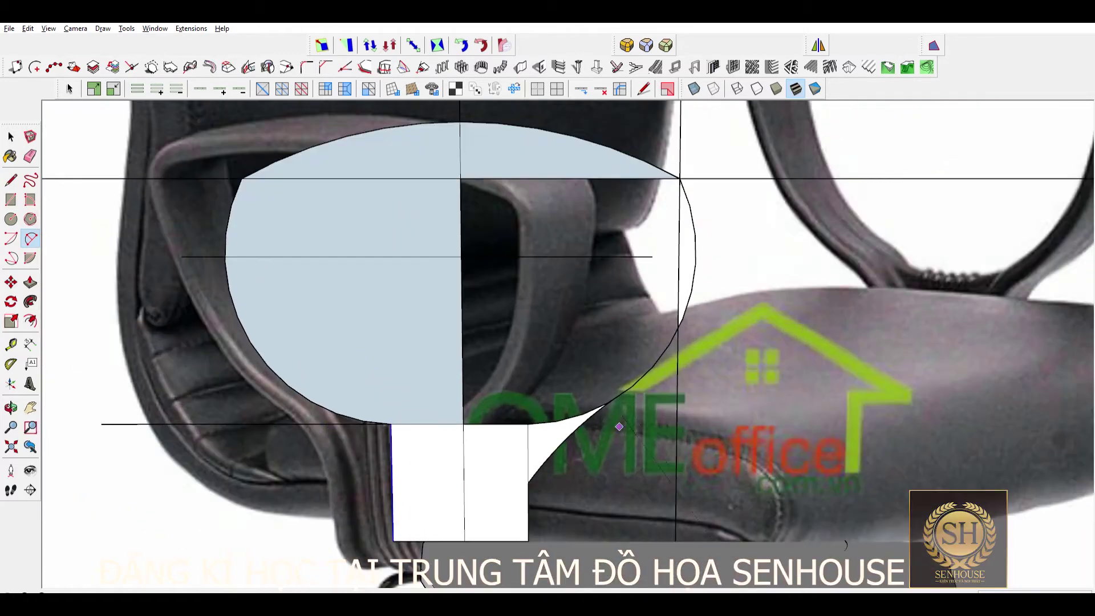
{"action": "scroll", "coordinate": [514, 399], "scroll_direction": "up", "scroll_amount": 2}
{"action": "scroll", "coordinate": [520, 400], "scroll_direction": "up", "scroll_amount": 1}
{"action": "left_click", "coordinate": [509, 406]}
{"action": "scroll", "coordinate": [154, 402], "scroll_direction": "up", "scroll_amount": 1}
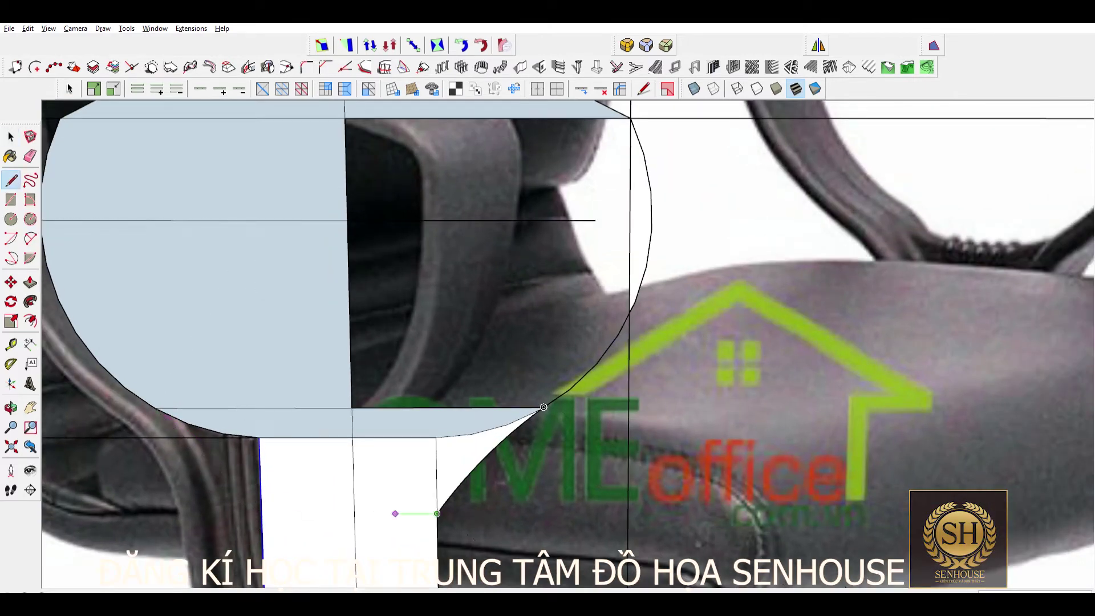
{"action": "left_click", "coordinate": [262, 514]}
{"action": "scroll", "coordinate": [199, 501], "scroll_direction": "up", "scroll_amount": 1}
{"action": "left_click", "coordinate": [282, 518]}
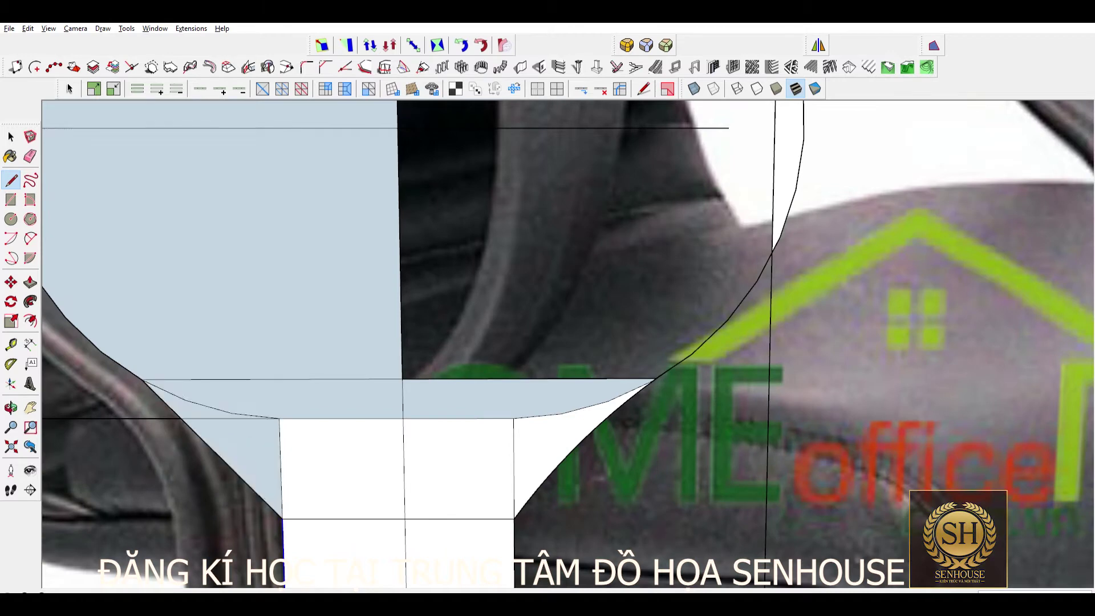
{"action": "key", "text": "ctrl+z"}
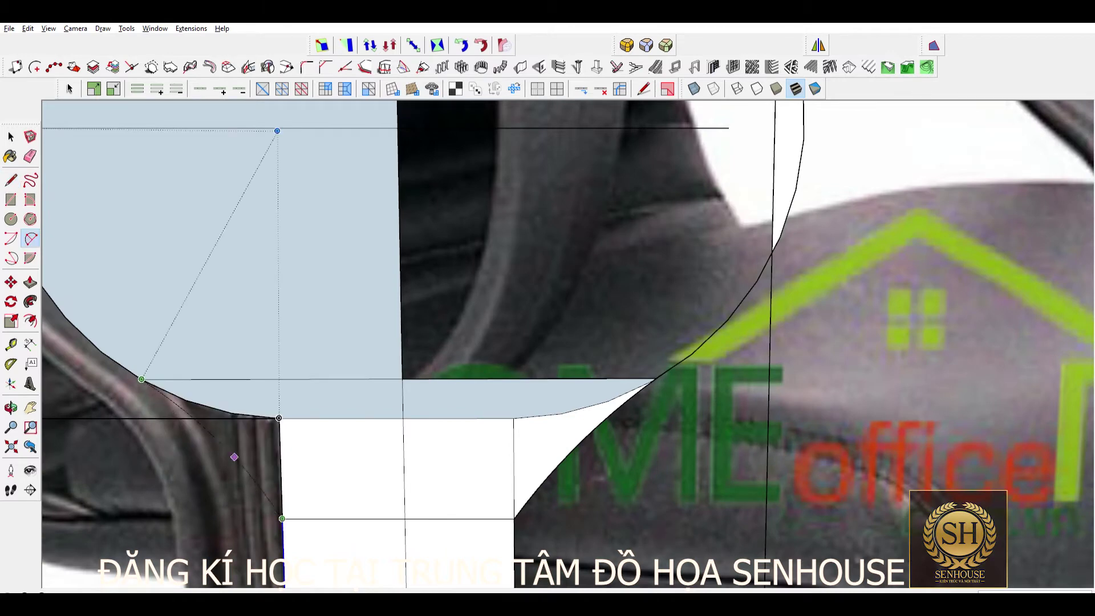
Step: Erase the construction edges and inner squares, then close the bottom into one face
{"action": "scroll", "coordinate": [344, 513], "scroll_direction": "down", "scroll_amount": 2}
{"action": "key", "text": "e"}
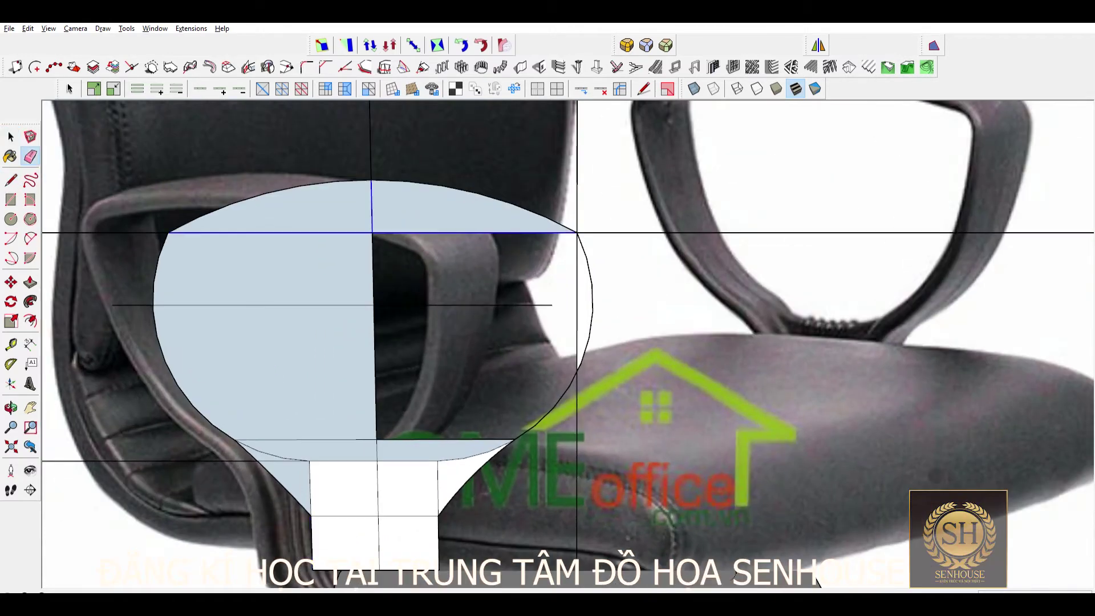
{"action": "left_click", "coordinate": [473, 233]}
{"action": "left_click_drag", "start_coordinate": [208, 305], "coordinate": [532, 305]}
{"action": "left_click", "coordinate": [577, 342]}
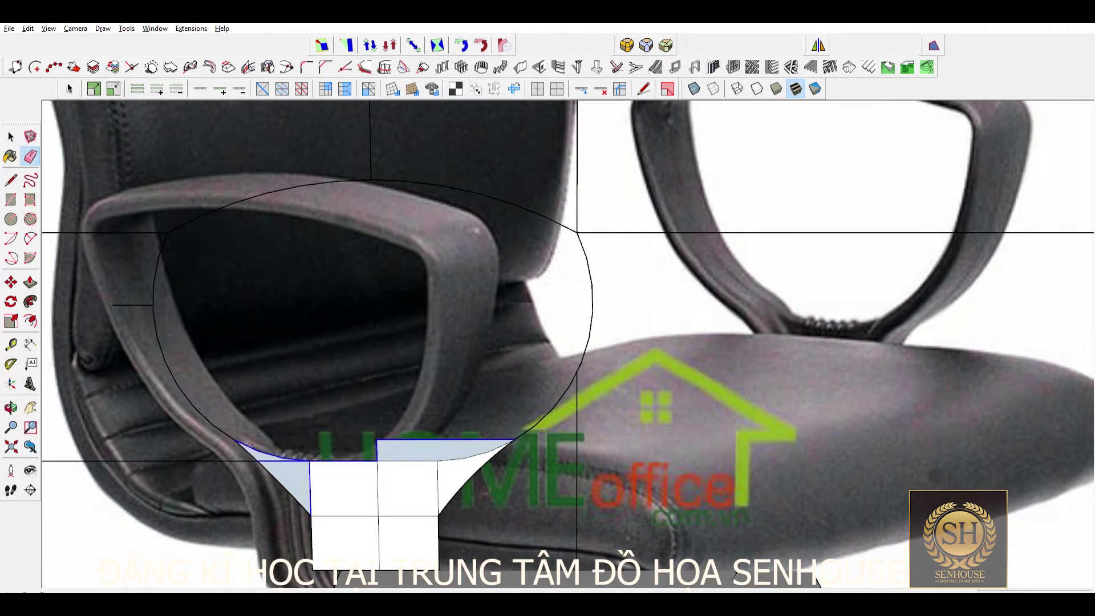
{"action": "left_click_drag", "start_coordinate": [422, 450], "coordinate": [310, 491]}
{"action": "scroll", "coordinate": [207, 559], "scroll_direction": "down", "scroll_amount": 2}
{"action": "scroll", "coordinate": [208, 559], "scroll_direction": "up", "scroll_amount": 2}
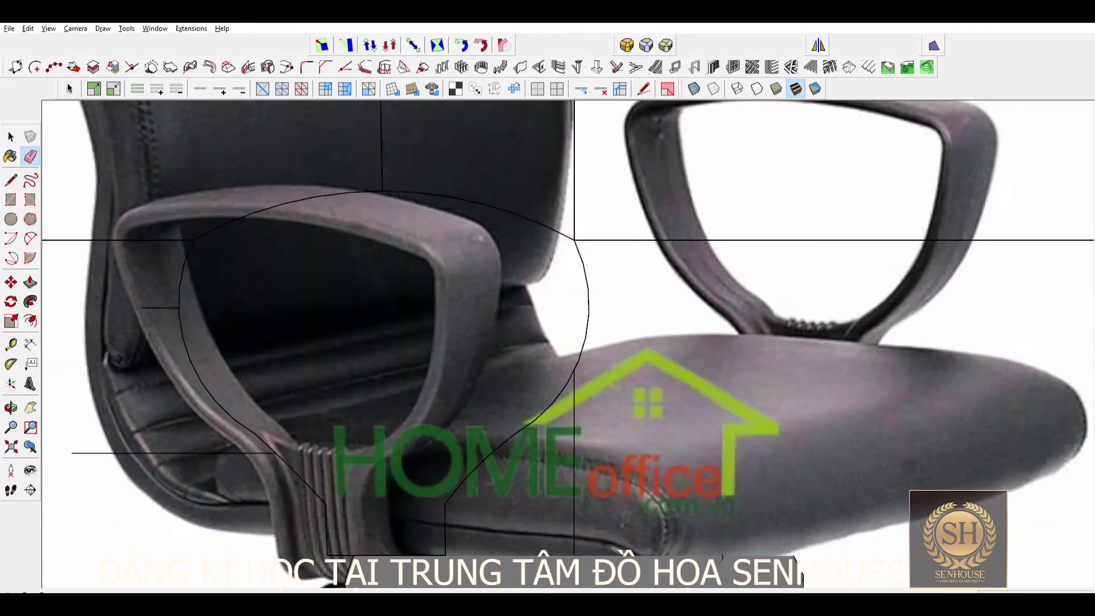
{"action": "scroll", "coordinate": [207, 559], "scroll_direction": "up", "scroll_amount": 1}
{"action": "key", "text": "space"}
{"action": "left_click", "coordinate": [495, 573]}
{"action": "scroll", "coordinate": [495, 573], "scroll_direction": "down", "scroll_amount": 4}
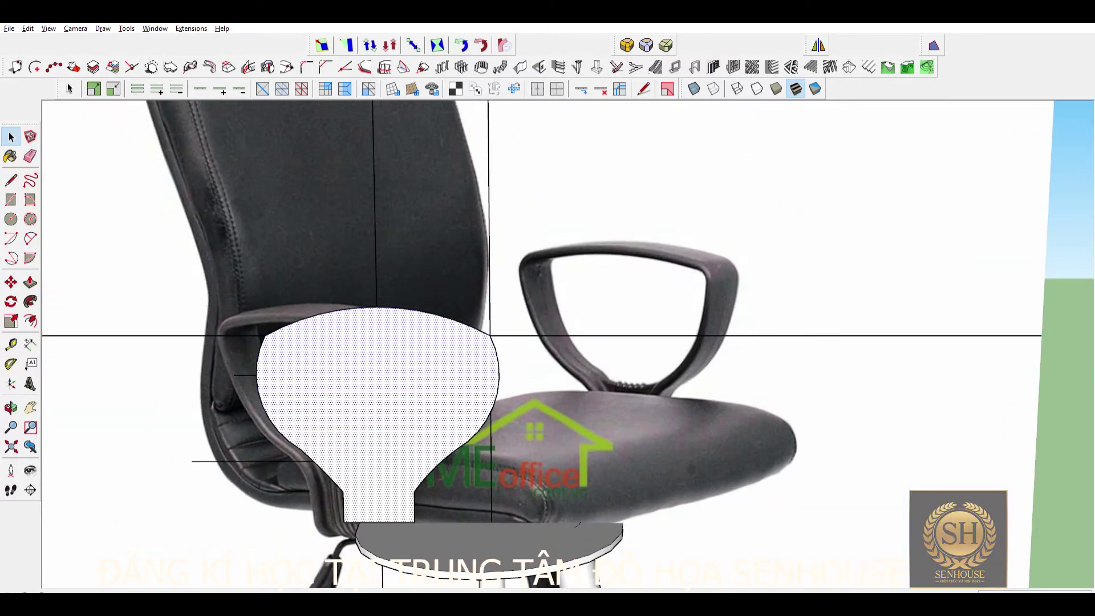
Step: Offset the armrest profile face inward to create an inner outline
{"action": "scroll", "coordinate": [647, 553], "scroll_direction": "up", "scroll_amount": 1}
{"action": "key", "text": "space"}
{"action": "middle_click_drag", "start_coordinate": [648, 553], "coordinate": [647, 545]}
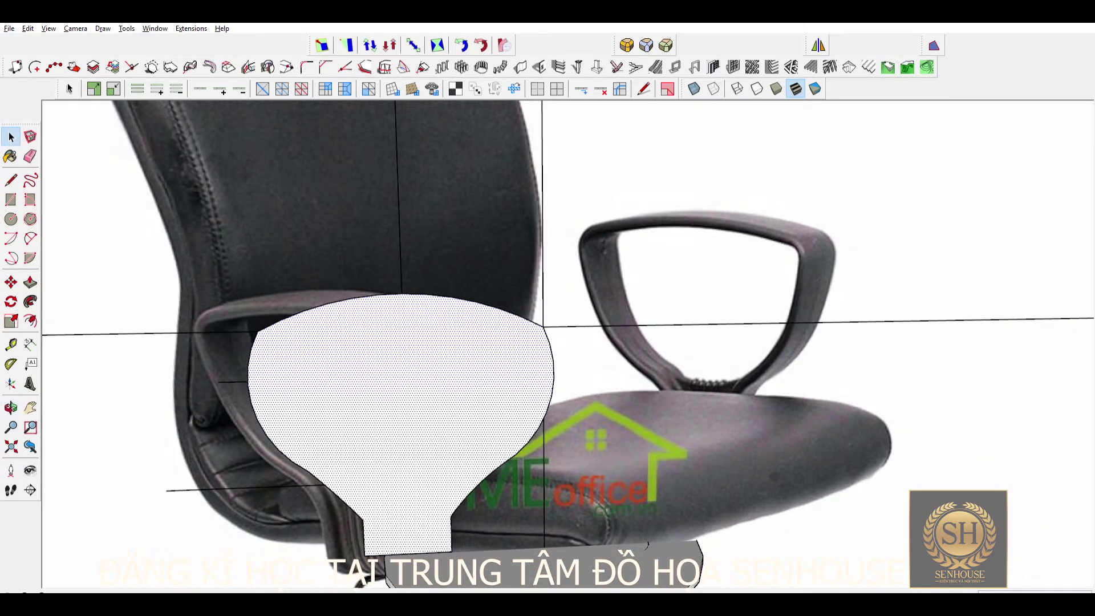
{"action": "scroll", "coordinate": [365, 513], "scroll_direction": "up", "scroll_amount": 1}
{"action": "key", "text": "l"}
{"action": "key", "text": "space"}
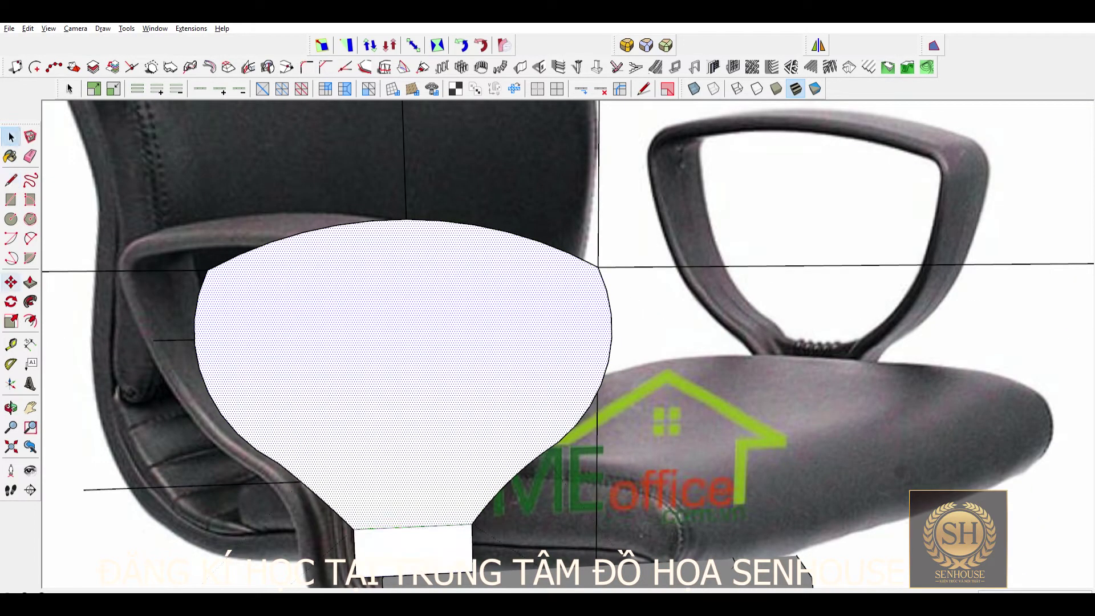
{"action": "left_click", "coordinate": [30, 321]}
{"action": "left_click", "coordinate": [228, 274]}
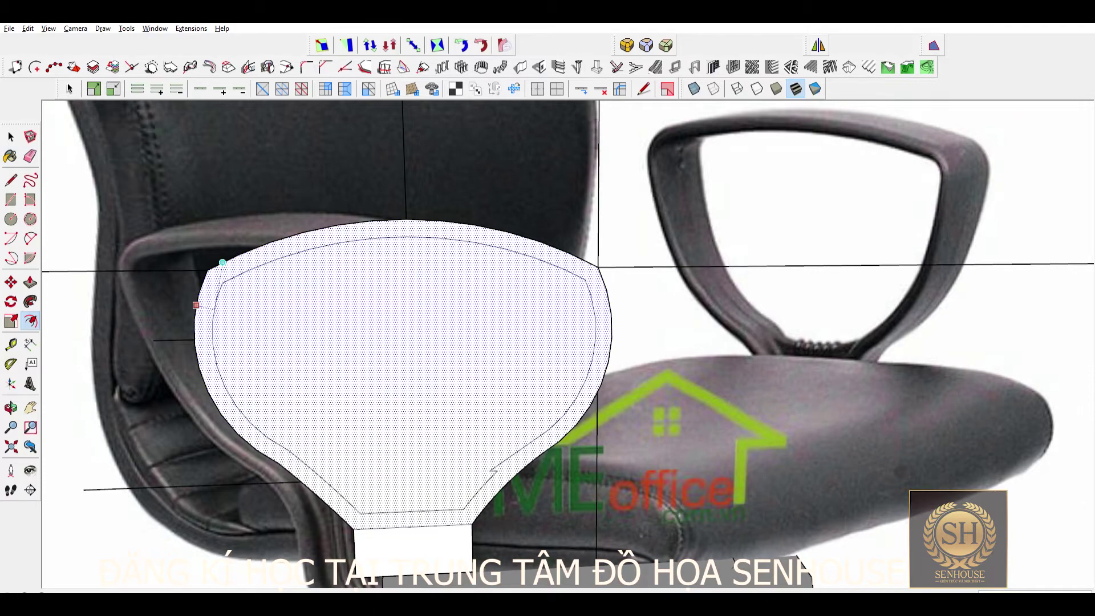
{"action": "left_click", "coordinate": [220, 267]}
{"action": "key", "text": "space"}
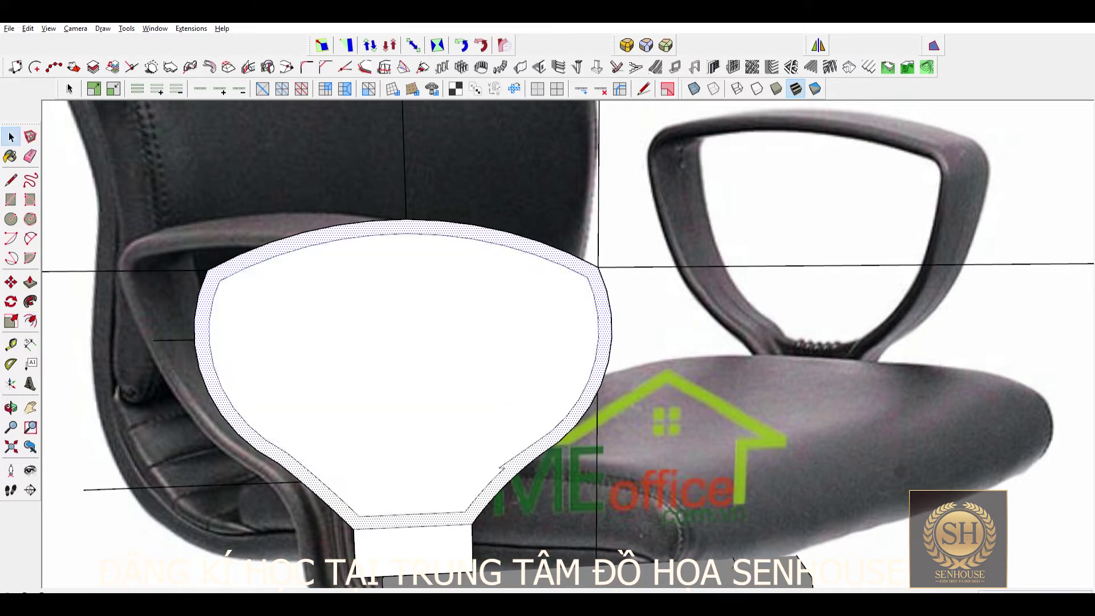
Step: Erase the stray spike edges left on the offset outline
{"action": "scroll", "coordinate": [399, 371], "scroll_direction": "up", "scroll_amount": 2}
{"action": "scroll", "coordinate": [399, 371], "scroll_direction": "down", "scroll_amount": 3}
{"action": "middle_click_drag", "start_coordinate": [399, 371], "coordinate": [433, 365]}
{"action": "scroll", "coordinate": [514, 400], "scroll_direction": "up", "scroll_amount": 5}
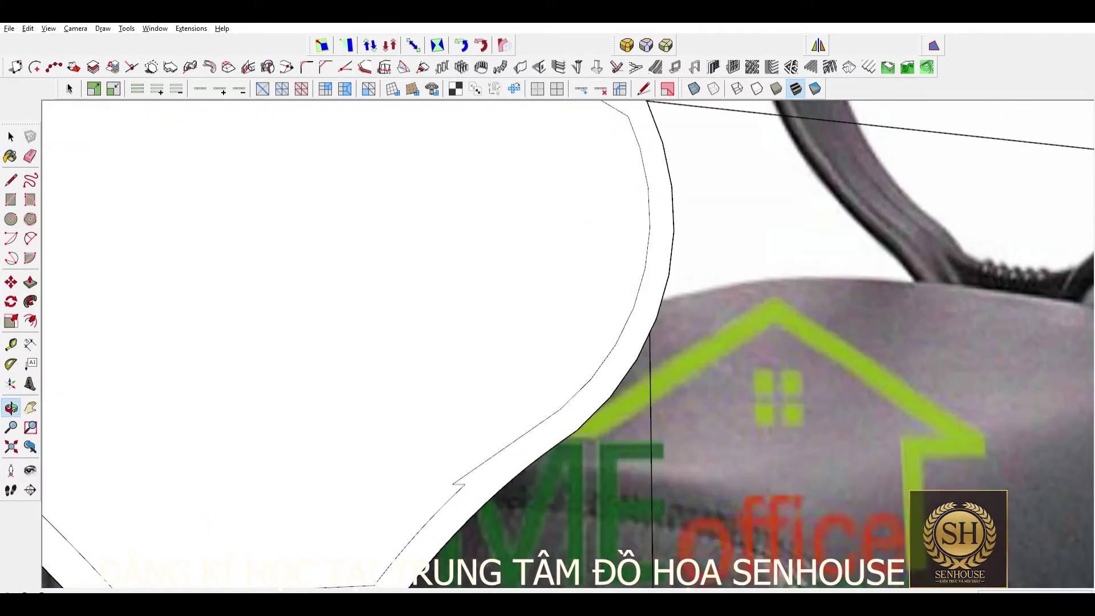
{"action": "scroll", "coordinate": [458, 490], "scroll_direction": "up", "scroll_amount": 1}
{"action": "key", "text": "l"}
{"action": "key", "text": "space"}
{"action": "key", "text": "e"}
{"action": "scroll", "coordinate": [514, 434], "scroll_direction": "down", "scroll_amount": 2}
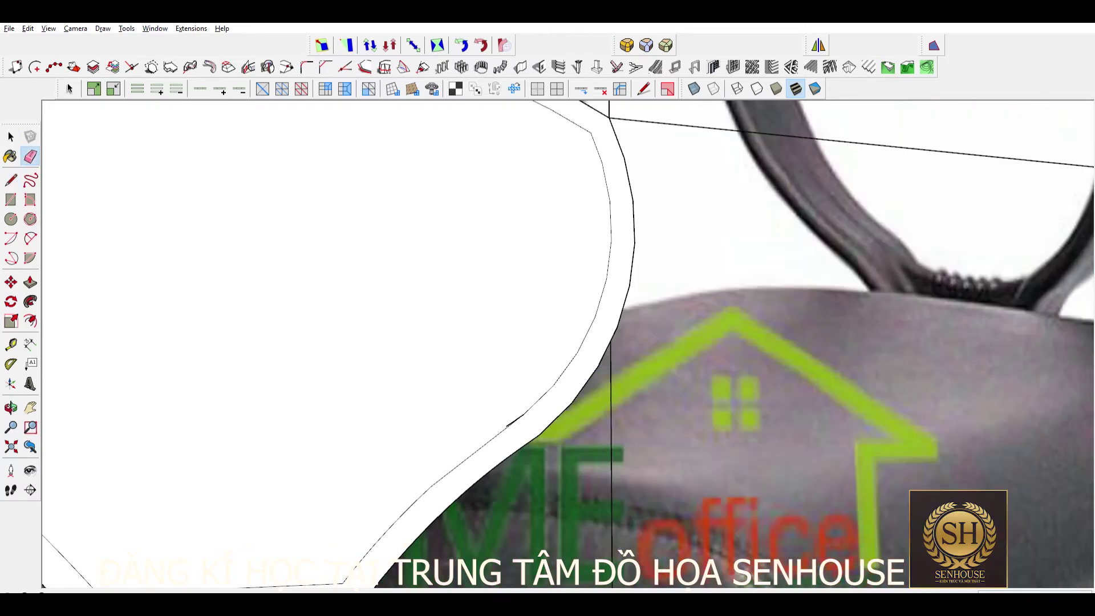
{"action": "scroll", "coordinate": [513, 433], "scroll_direction": "up", "scroll_amount": 2}
{"action": "scroll", "coordinate": [545, 432], "scroll_direction": "up", "scroll_amount": 2}
{"action": "left_click_drag", "start_coordinate": [545, 431], "coordinate": [596, 394]}
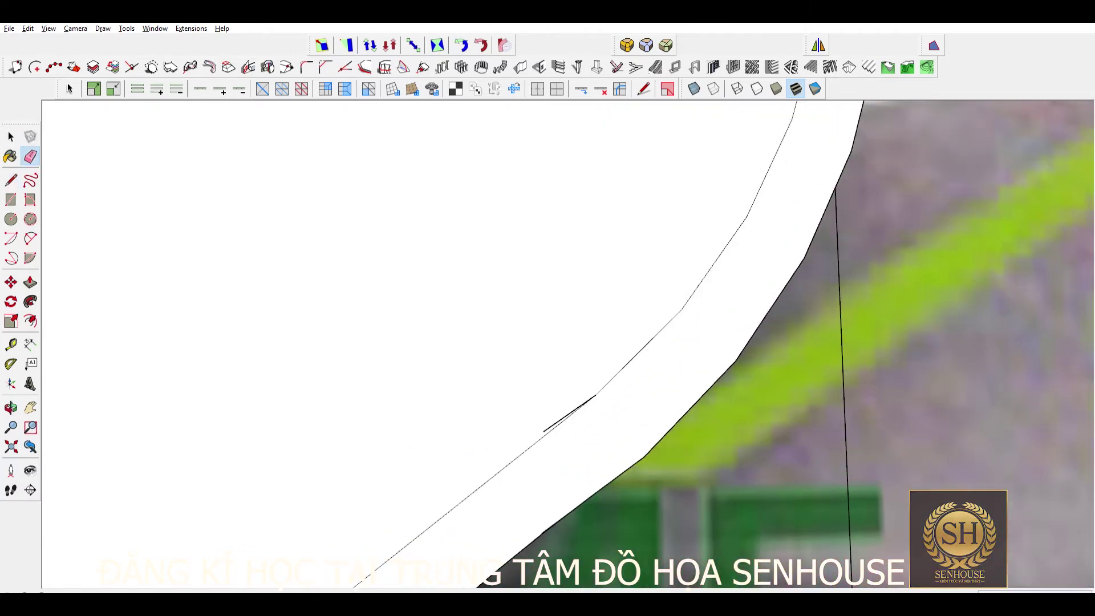
{"action": "scroll", "coordinate": [399, 342], "scroll_direction": "down", "scroll_amount": 5}
{"action": "scroll", "coordinate": [263, 342], "scroll_direction": "up", "scroll_amount": 2}
Step: Push/pull the ring-shaped armrest frame to give it thickness
{"action": "key", "text": "p"}
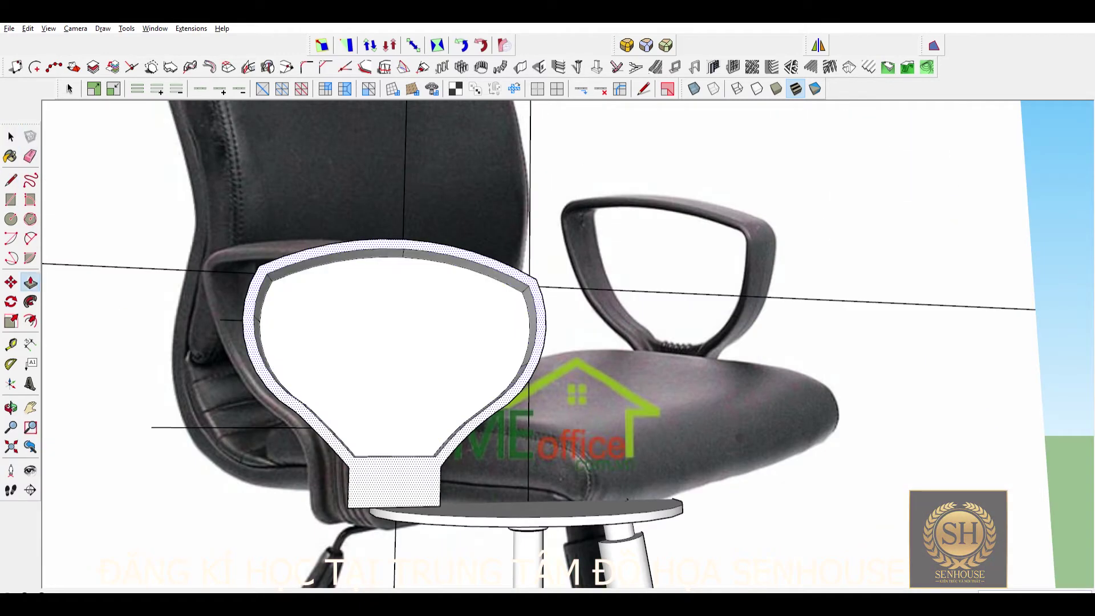
{"action": "middle_click_drag", "start_coordinate": [513, 342], "coordinate": [627, 354]}
{"action": "key", "text": "space"}
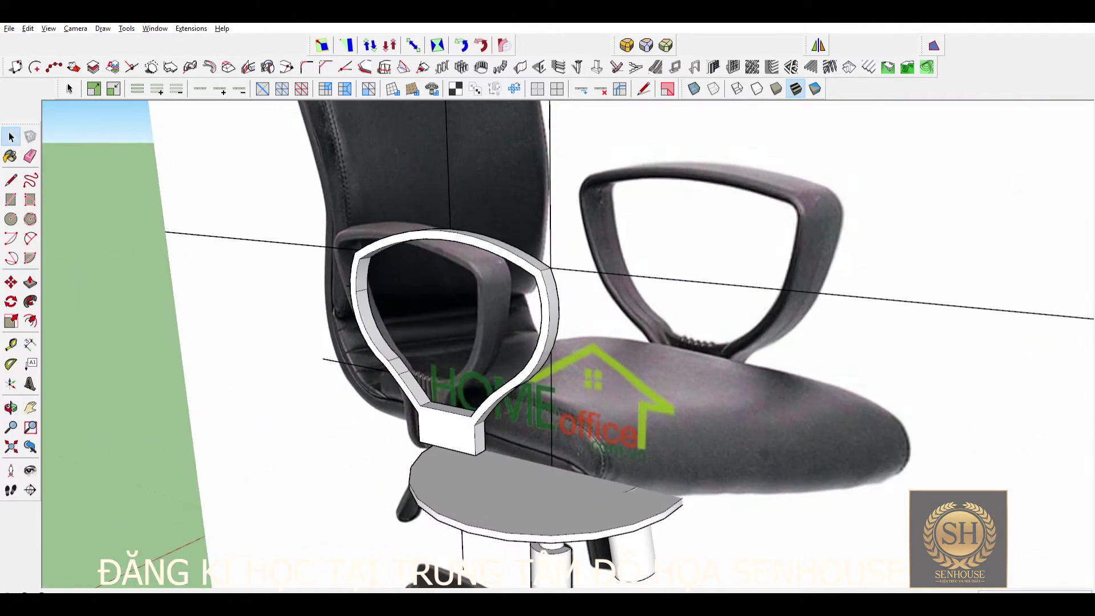
{"action": "scroll", "coordinate": [451, 393], "scroll_direction": "down", "scroll_amount": 3}
{"action": "key", "text": "e"}
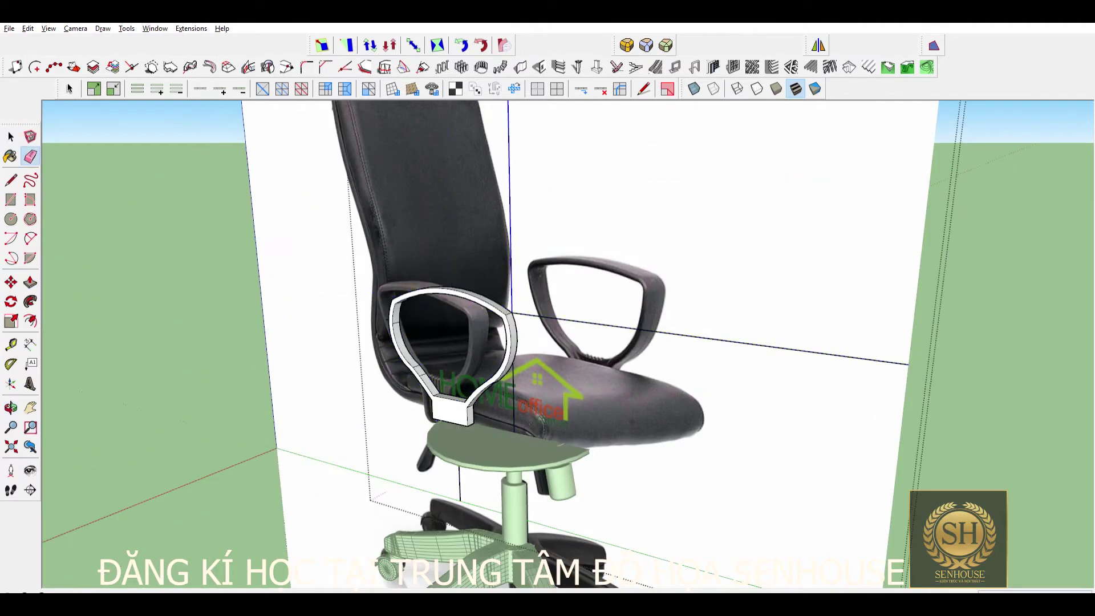
{"action": "scroll", "coordinate": [456, 353], "scroll_direction": "up", "scroll_amount": 3}
{"action": "scroll", "coordinate": [456, 354], "scroll_direction": "up", "scroll_amount": 2}
Step: Round the armrest frame's edges with RoundCorner using offsets of 2 and 1
{"action": "left_click", "coordinate": [626, 45]}
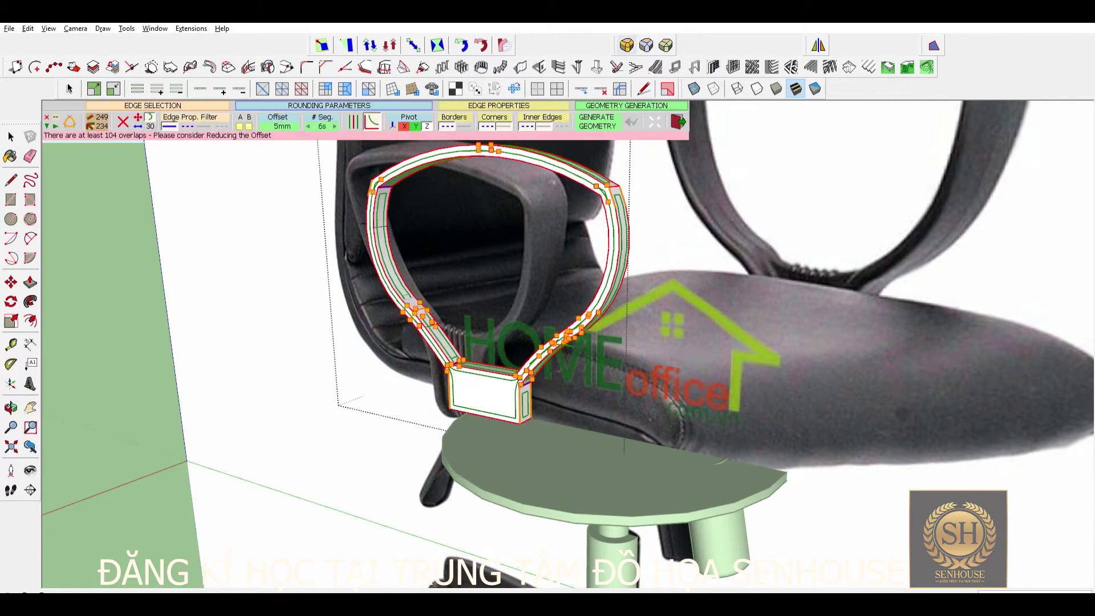
{"action": "type", "text": "2"}
{"action": "key", "text": "Return"}
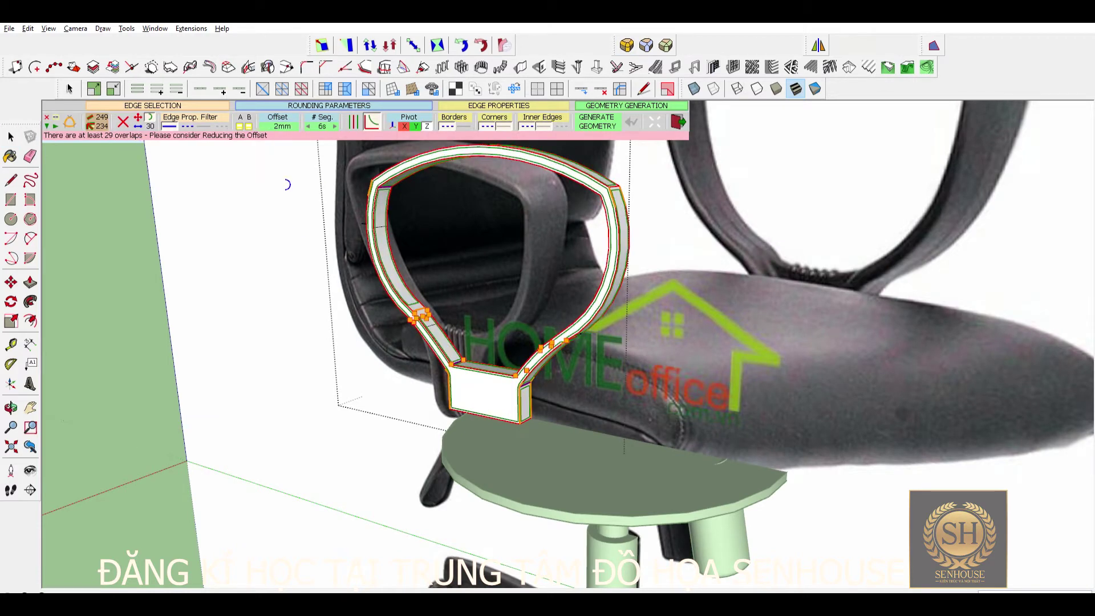
{"action": "type", "text": "1"}
{"action": "key", "text": "Return"}
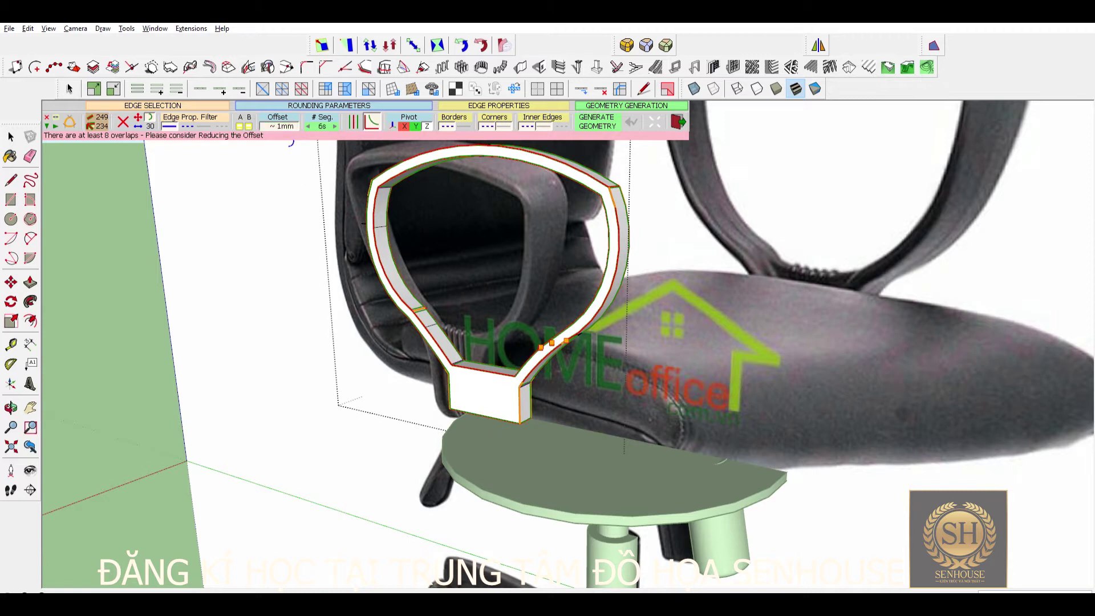
{"action": "key", "text": "Return"}
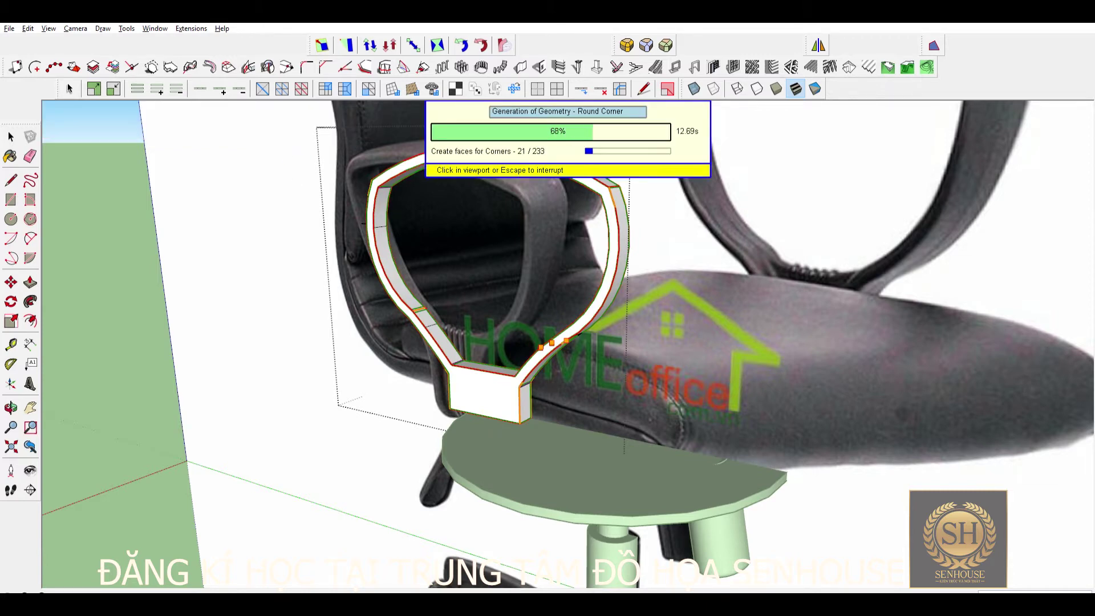
Step: Orbit and zoom to inspect the rounded armrest from the side and front
{"action": "scroll", "coordinate": [542, 343], "scroll_direction": "down", "scroll_amount": 1}
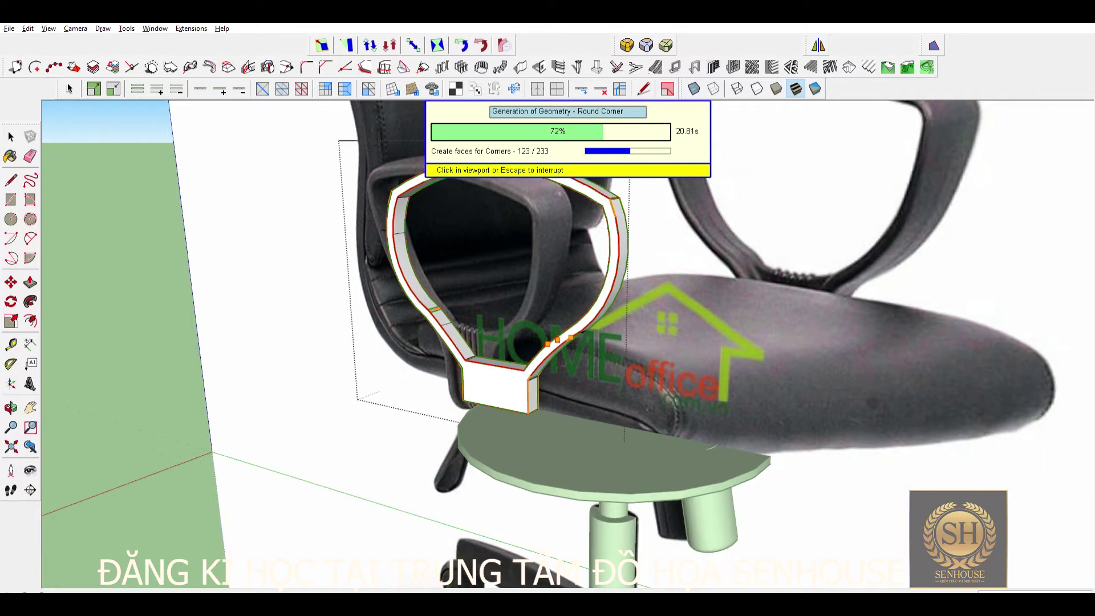
{"action": "scroll", "coordinate": [542, 342], "scroll_direction": "down", "scroll_amount": 1}
{"action": "scroll", "coordinate": [542, 342], "scroll_direction": "down", "scroll_amount": 1}
{"action": "scroll", "coordinate": [542, 342], "scroll_direction": "down", "scroll_amount": 1}
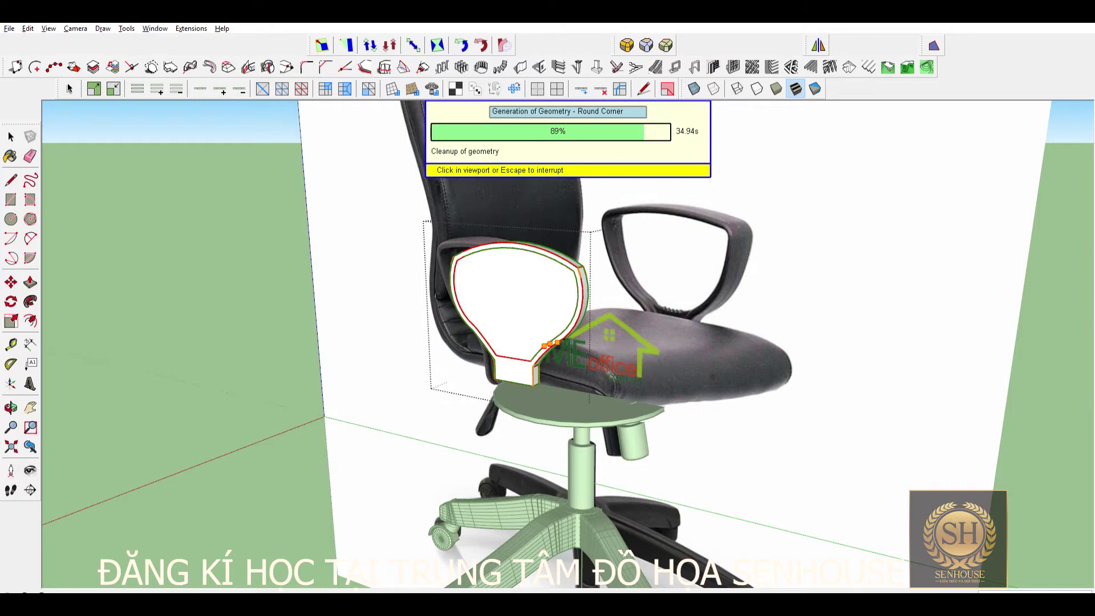
{"action": "scroll", "coordinate": [539, 347], "scroll_direction": "up", "scroll_amount": 3}
{"action": "scroll", "coordinate": [539, 347], "scroll_direction": "up", "scroll_amount": 1}
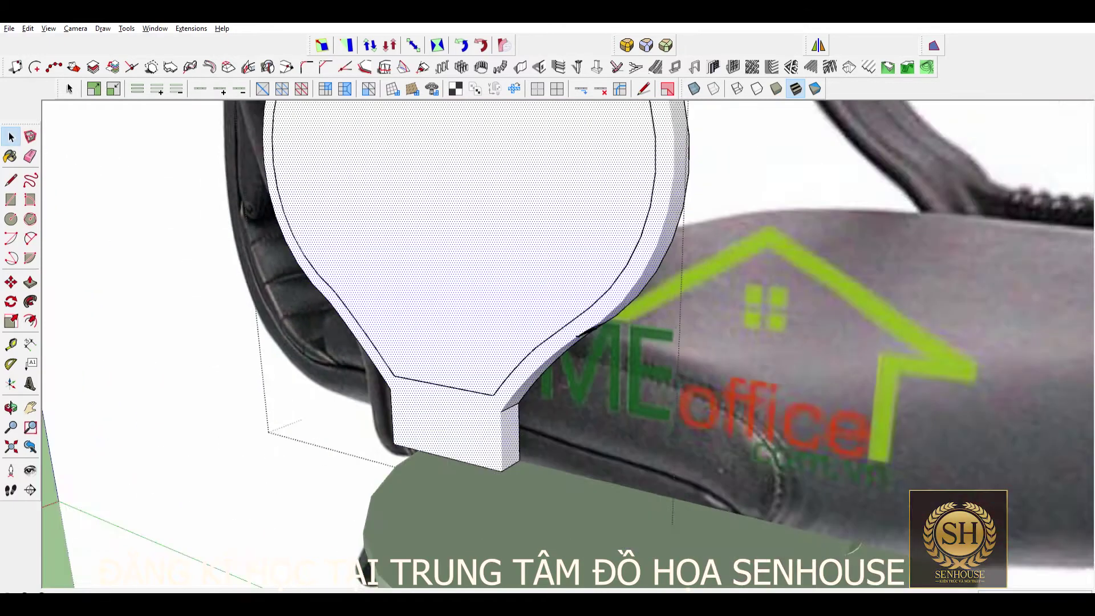
{"action": "scroll", "coordinate": [538, 346], "scroll_direction": "down", "scroll_amount": 1}
{"action": "middle_click_drag", "start_coordinate": [538, 347], "coordinate": [400, 337]}
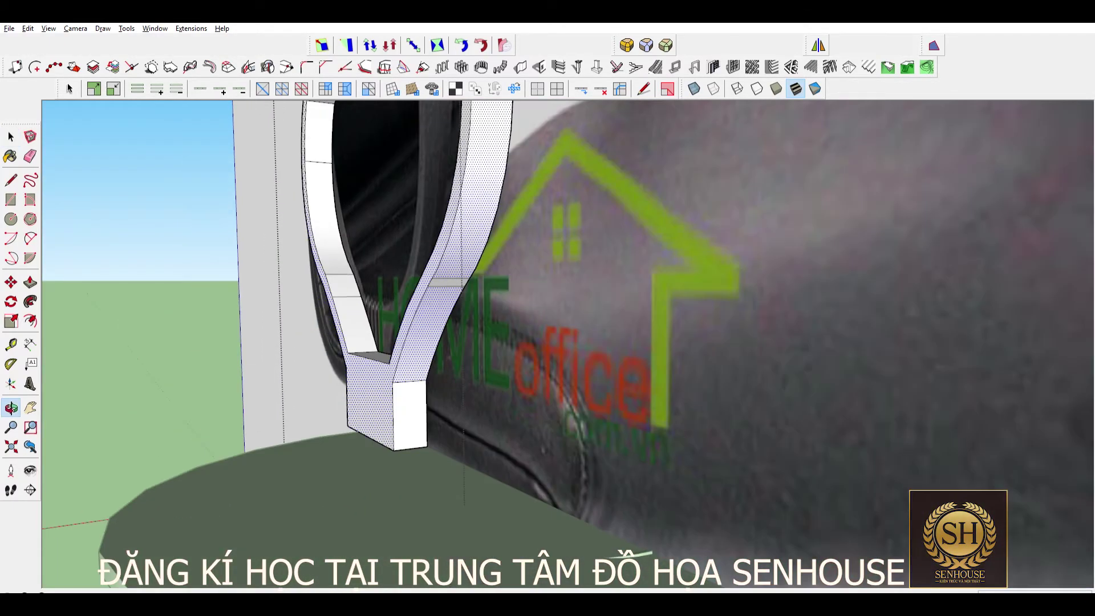
{"action": "middle_click_drag", "start_coordinate": [539, 347], "coordinate": [548, 319]}
{"action": "scroll", "coordinate": [538, 347], "scroll_direction": "down", "scroll_amount": 2}
{"action": "scroll", "coordinate": [539, 347], "scroll_direction": "up", "scroll_amount": 1}
Step: Select the armrest edges and generate their rounded geometry
{"action": "key", "text": "space"}
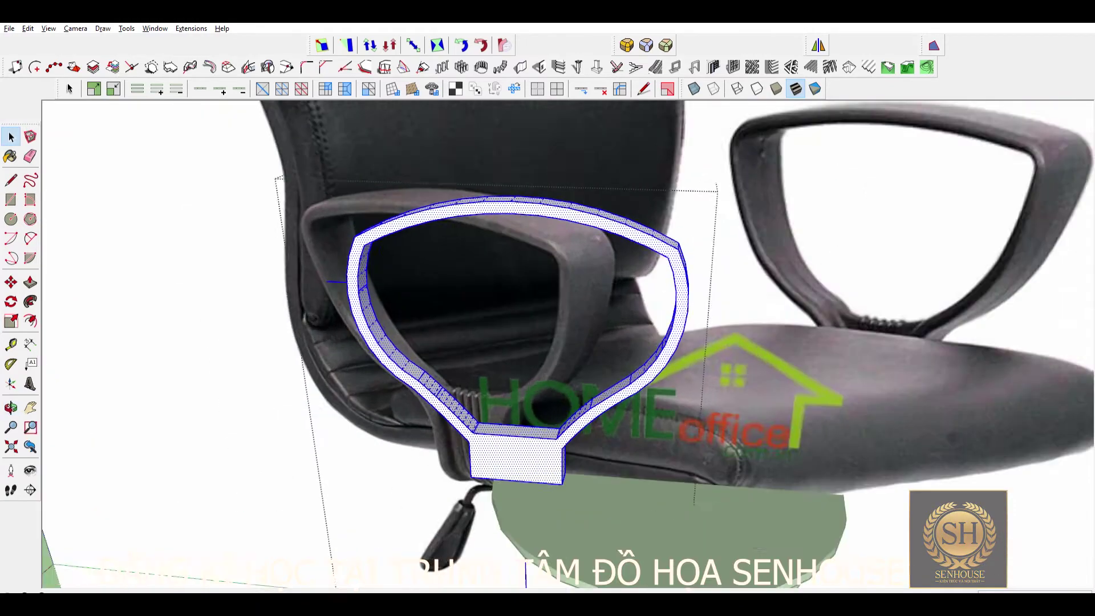
{"action": "scroll", "coordinate": [353, 480], "scroll_direction": "down", "scroll_amount": 1}
{"action": "left_click", "coordinate": [500, 67]}
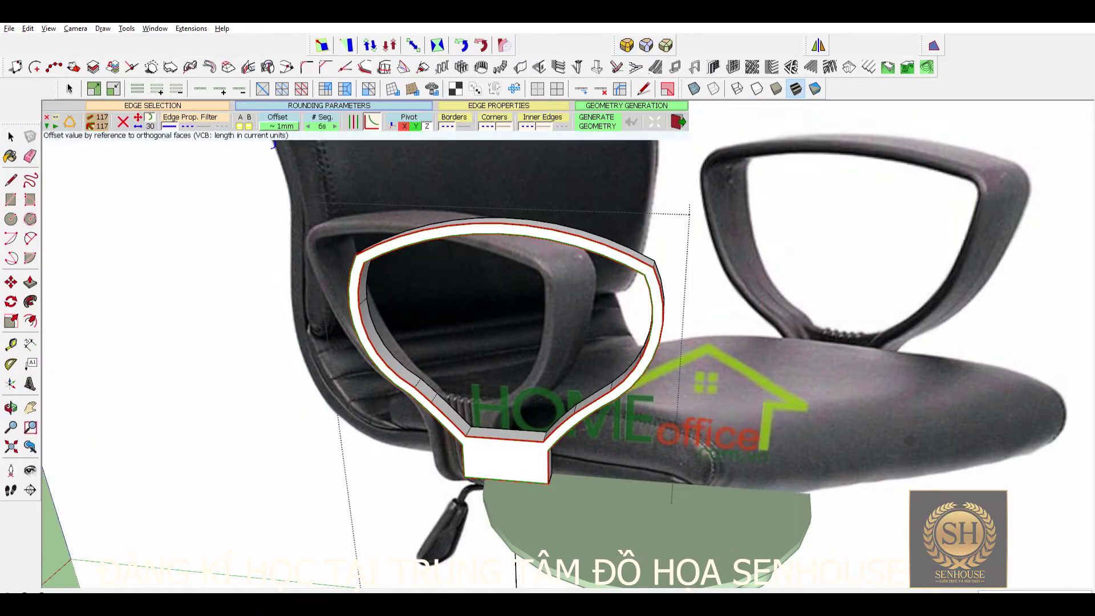
{"action": "left_click", "coordinate": [597, 121]}
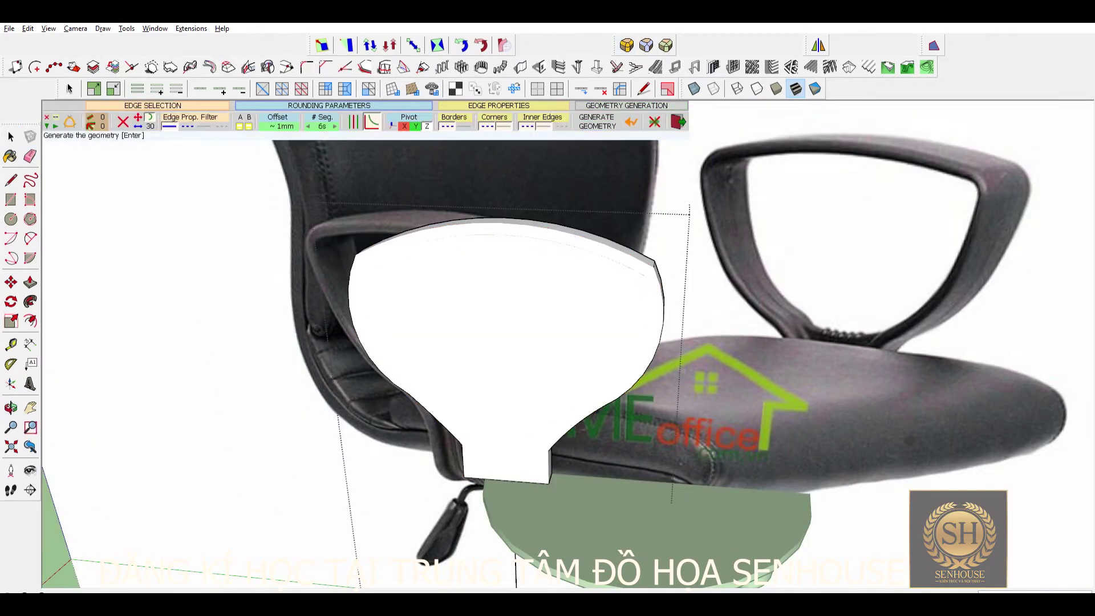
{"action": "middle_click_drag", "start_coordinate": [538, 347], "coordinate": [627, 342]}
{"action": "scroll", "coordinate": [539, 347], "scroll_direction": "up", "scroll_amount": 2}
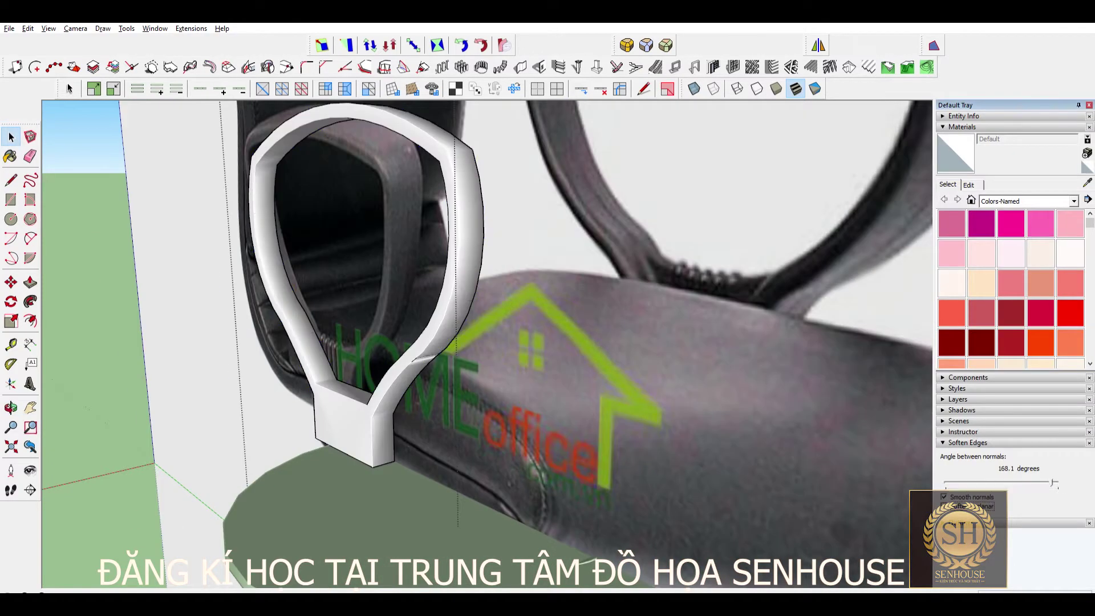
Step: Zoom out to the whole chair, match the photo angle, and start a seat-height rectangle
{"action": "key", "text": "shift+z"}
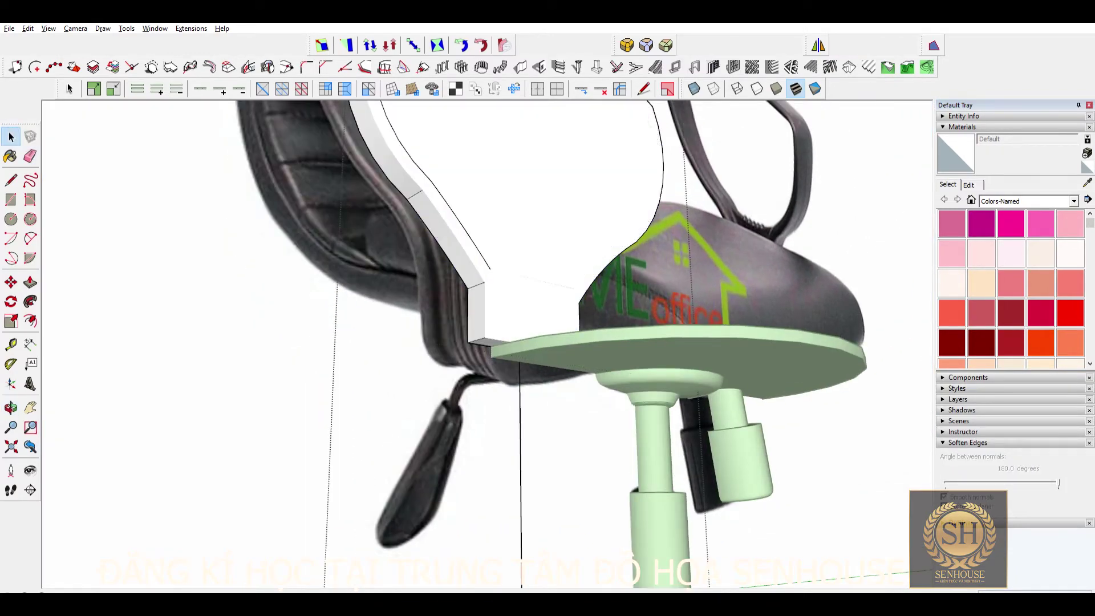
{"action": "key", "text": "p"}
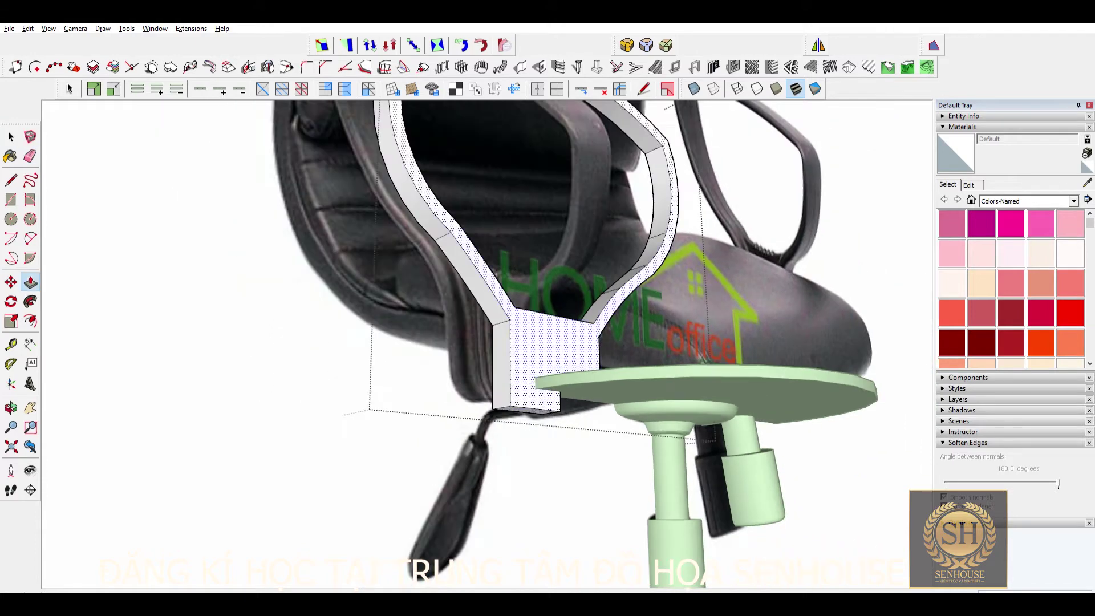
{"action": "middle_click_drag", "start_coordinate": [513, 343], "coordinate": [547, 337]}
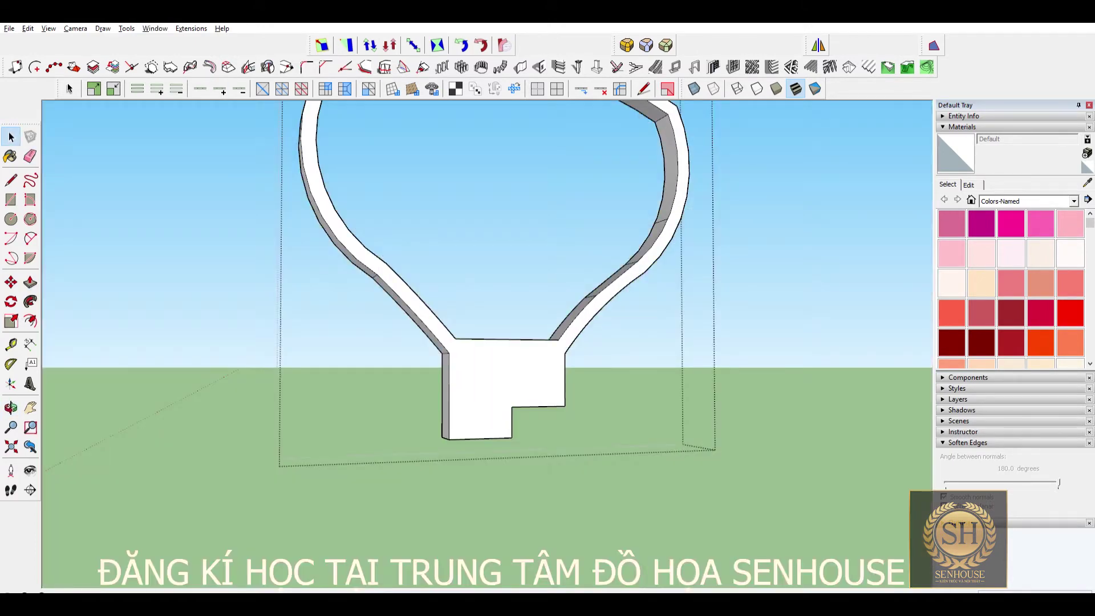
{"action": "mouse_move", "coordinate": [491, 342]}
{"action": "middle_mouse_down"}
{"action": "mouse_move", "coordinate": [542, 302]}
{"action": "mouse_move", "coordinate": [502, 365]}
{"action": "middle_mouse_up"}
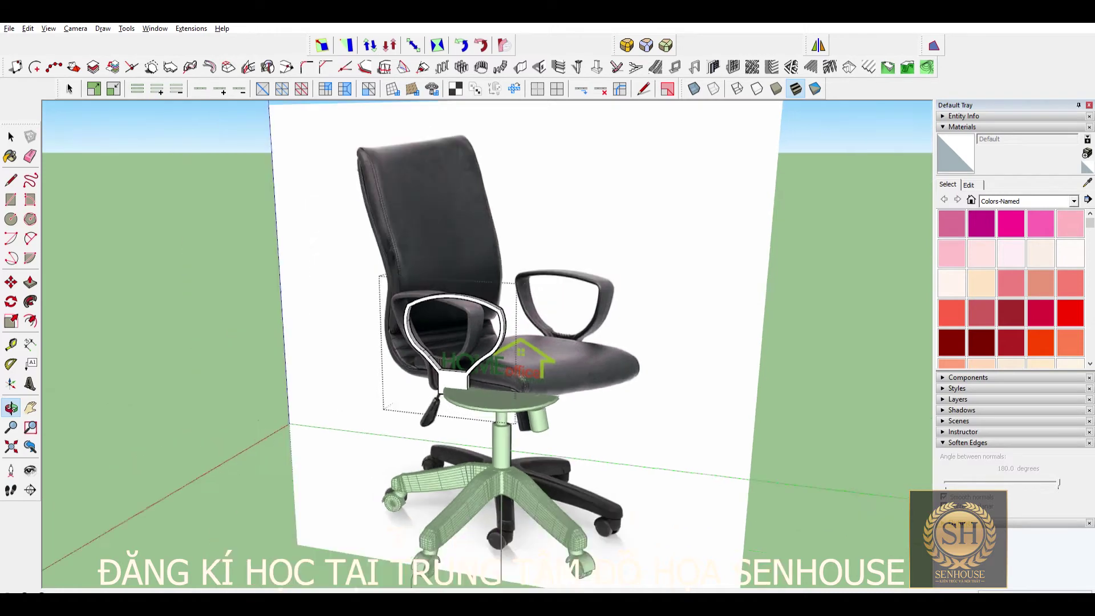
{"action": "key", "text": "r"}
{"action": "scroll", "coordinate": [296, 363], "scroll_direction": "up", "scroll_amount": 4}
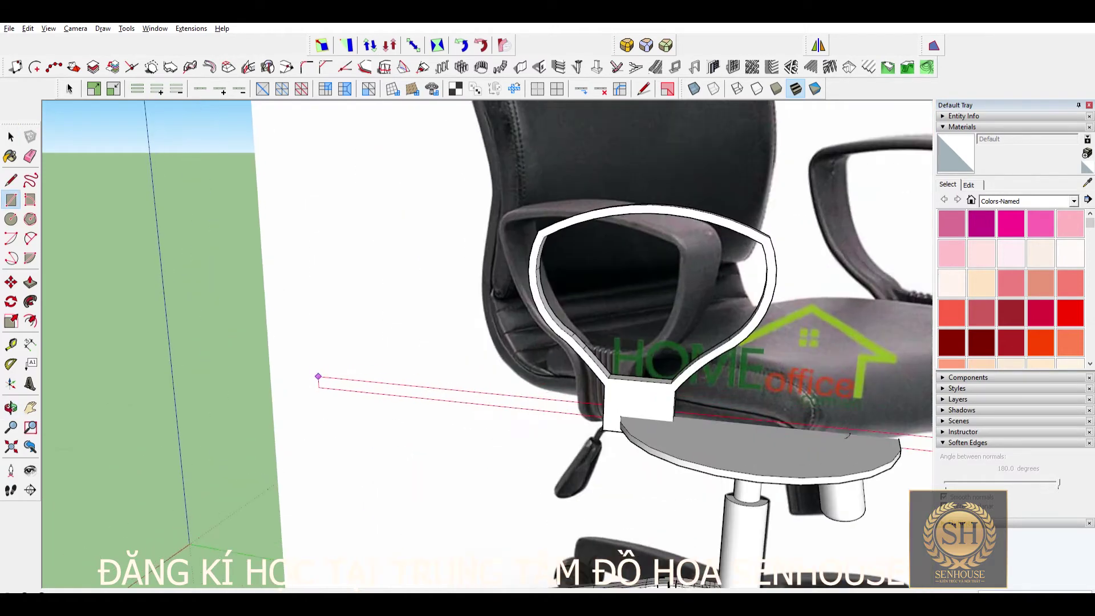
{"action": "scroll", "coordinate": [353, 380], "scroll_direction": "down", "scroll_amount": 2}
Step: Extrude the thin seat-height rectangle into a thick slab
{"action": "scroll", "coordinate": [361, 379], "scroll_direction": "down", "scroll_amount": 1}
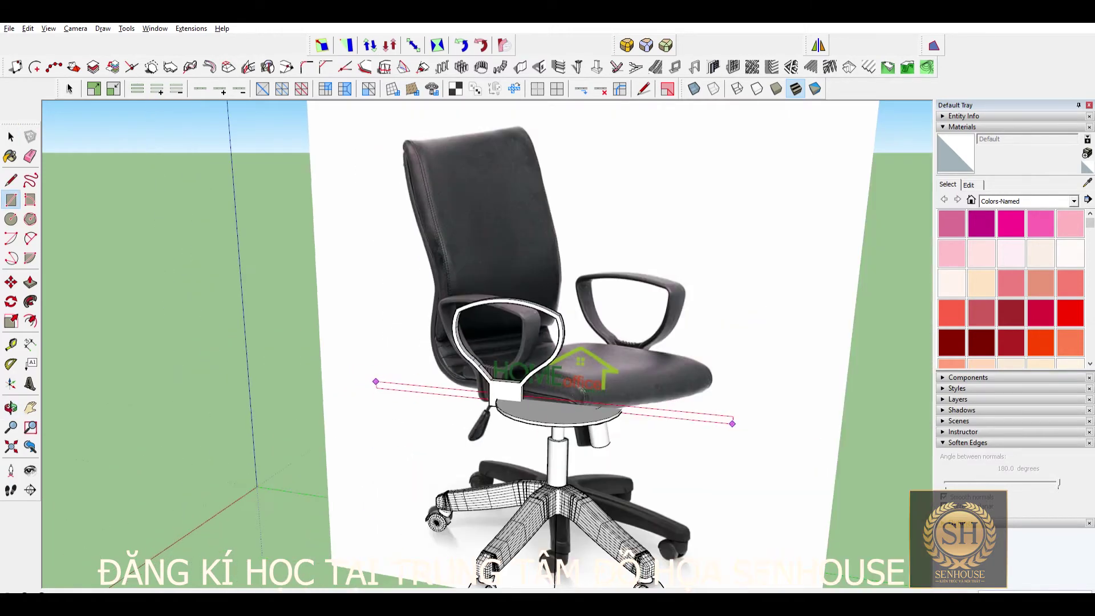
{"action": "scroll", "coordinate": [593, 388], "scroll_direction": "up", "scroll_amount": 2}
{"action": "scroll", "coordinate": [571, 394], "scroll_direction": "up", "scroll_amount": 2}
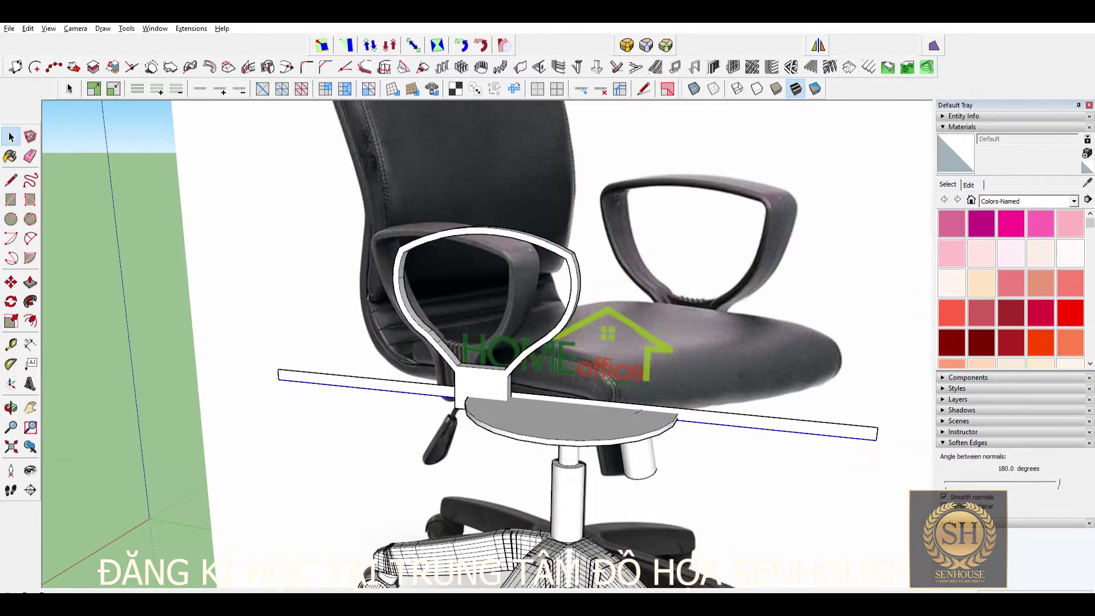
{"action": "key", "text": "p"}
{"action": "left_click_drag", "start_coordinate": [570, 400], "coordinate": [571, 423]}
{"action": "scroll", "coordinate": [485, 342], "scroll_direction": "down", "scroll_amount": 2}
{"action": "middle_click_drag", "start_coordinate": [485, 343], "coordinate": [388, 331]}
{"action": "scroll", "coordinate": [485, 342], "scroll_direction": "up", "scroll_amount": 2}
{"action": "middle_click_drag", "start_coordinate": [484, 342], "coordinate": [456, 342]}
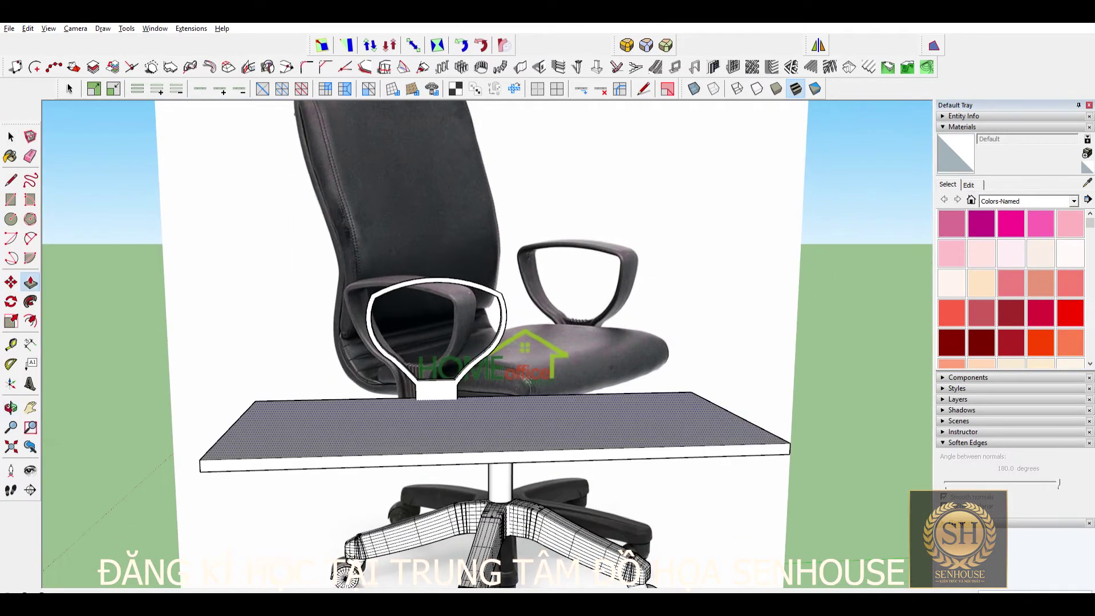
Step: Try edge rounding on all parts, cancel it, and select the seat slab
{"action": "key", "text": "space"}
{"action": "key", "text": "ctrl+a"}
{"action": "left_click", "coordinate": [626, 45]}
{"action": "scroll", "coordinate": [263, 383], "scroll_direction": "up", "scroll_amount": 2}
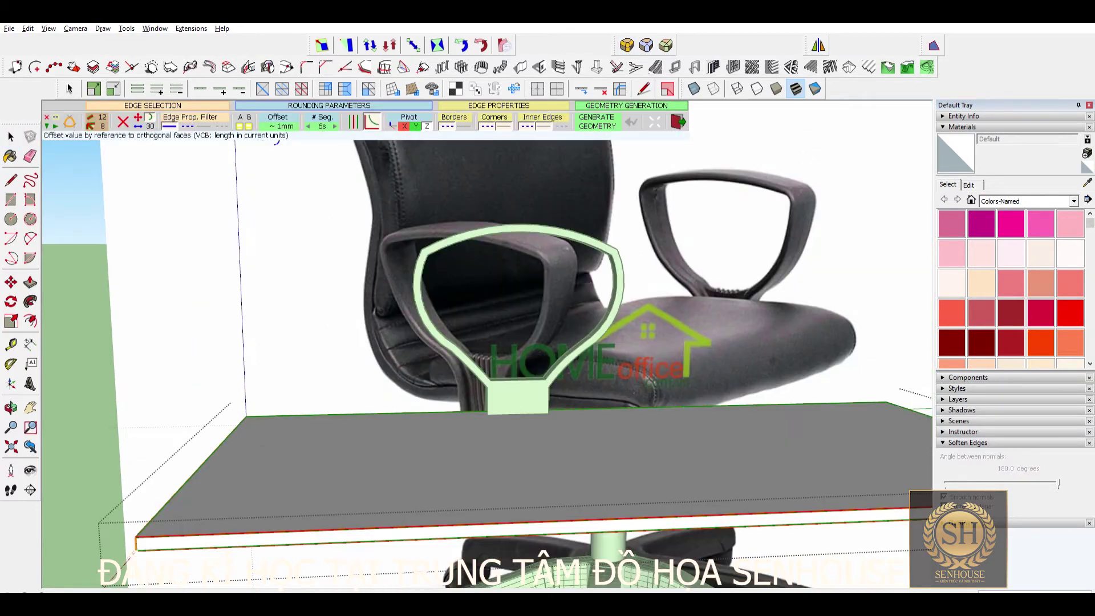
{"action": "key", "text": "space"}
{"action": "scroll", "coordinate": [360, 347], "scroll_direction": "down", "scroll_amount": 3}
{"action": "middle_click_drag", "start_coordinate": [360, 346], "coordinate": [342, 342]}
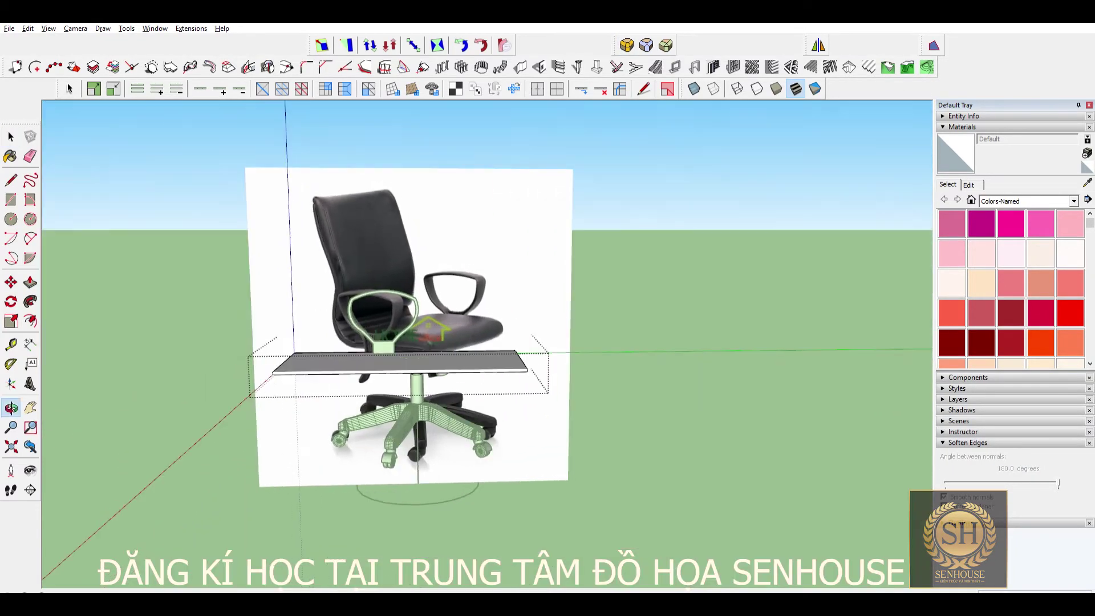
{"action": "scroll", "coordinate": [342, 342], "scroll_direction": "up", "scroll_amount": 2}
{"action": "scroll", "coordinate": [342, 343], "scroll_direction": "up", "scroll_amount": 1}
{"action": "left_click", "coordinate": [371, 351]}
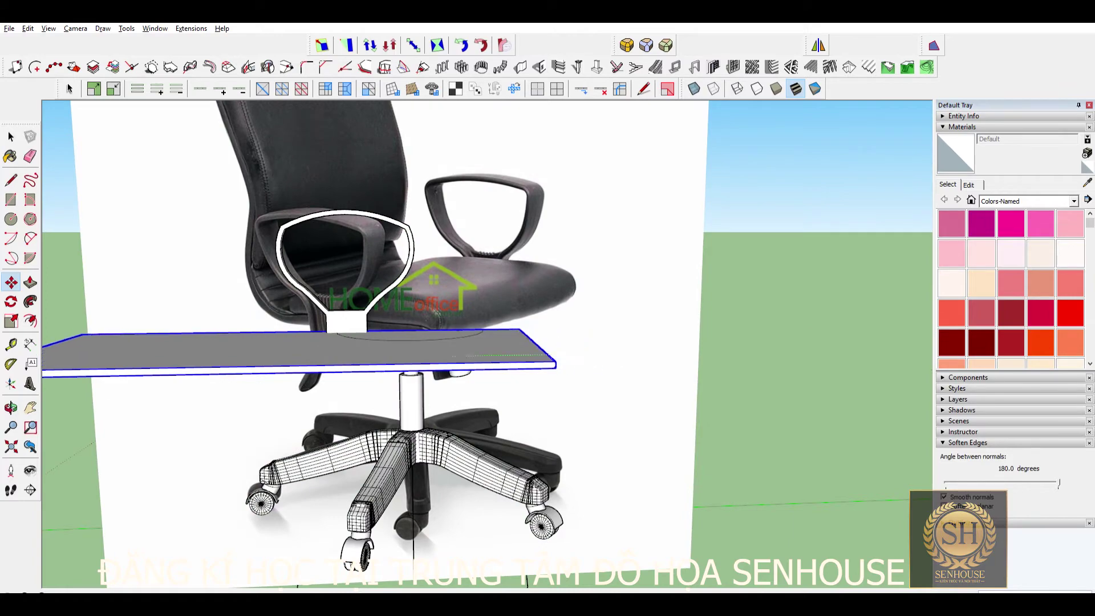
{"action": "mouse_move", "coordinate": [371, 351]}
{"action": "middle_mouse_down"}
{"action": "mouse_move", "coordinate": [370, 319]}
{"action": "mouse_move", "coordinate": [376, 349]}
{"action": "middle_mouse_up"}
Step: Bend the slab's back portion up about 100 degrees into an L-shaped frame
{"action": "key", "text": "q"}
{"action": "scroll", "coordinate": [376, 349], "scroll_direction": "down", "scroll_amount": 2}
{"action": "scroll", "coordinate": [433, 363], "scroll_direction": "up", "scroll_amount": 3}
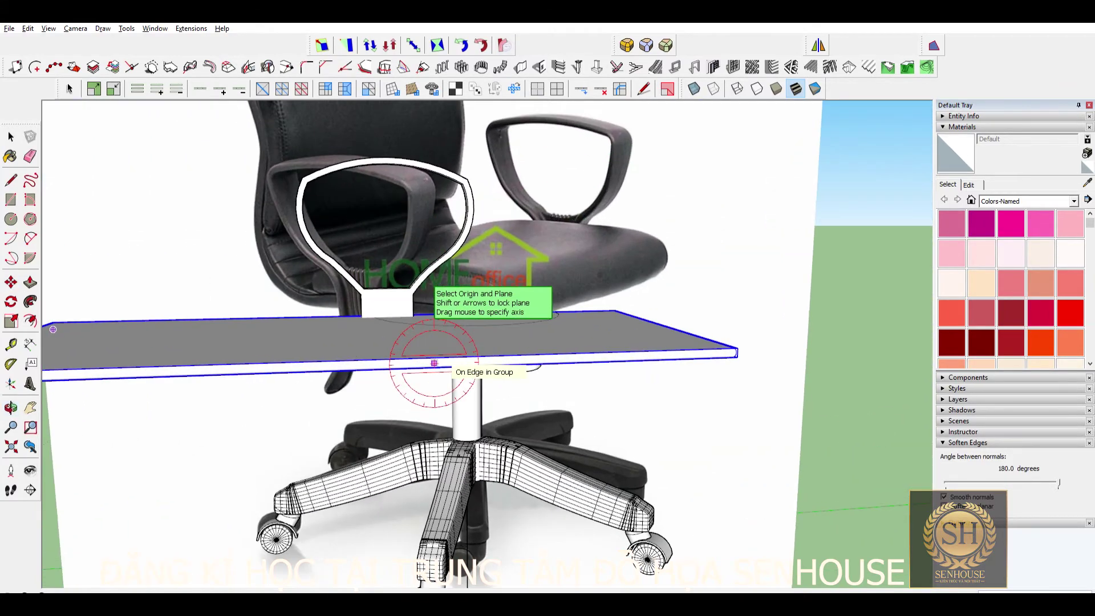
{"action": "left_click", "coordinate": [433, 364]}
{"action": "left_click", "coordinate": [53, 329]}
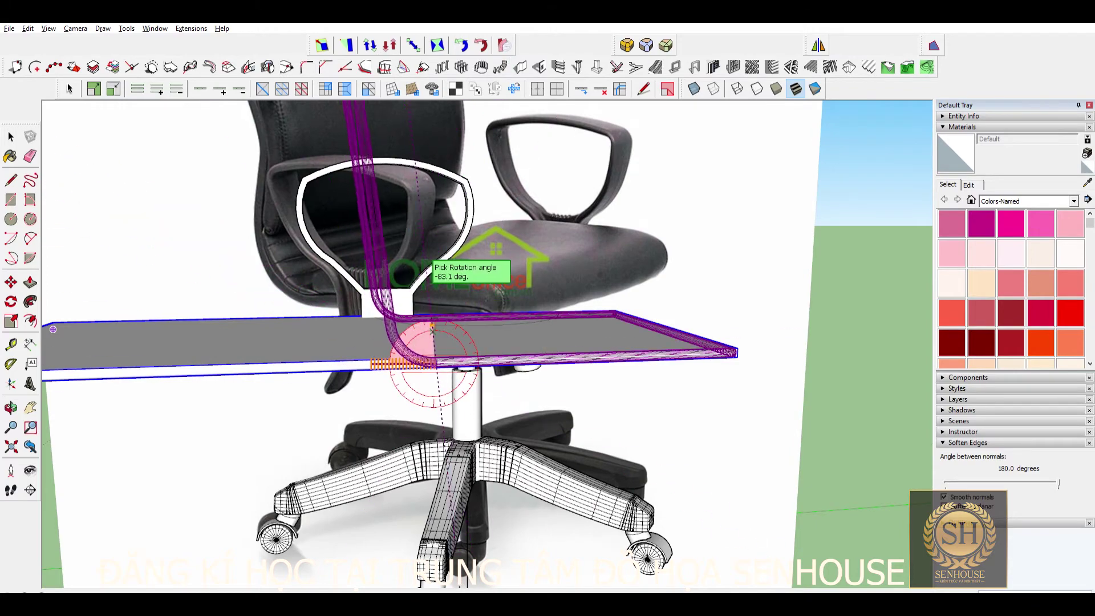
{"action": "key", "text": "Escape"}
{"action": "scroll", "coordinate": [501, 342], "scroll_direction": "up", "scroll_amount": 3}
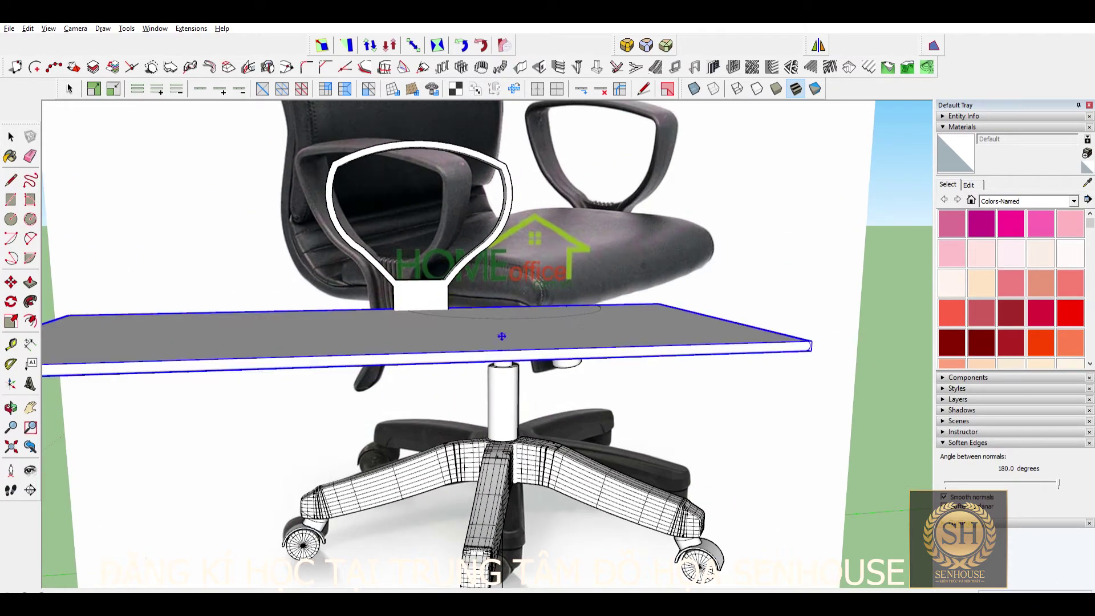
{"action": "left_click", "coordinate": [494, 356]}
{"action": "left_click", "coordinate": [343, 358]}
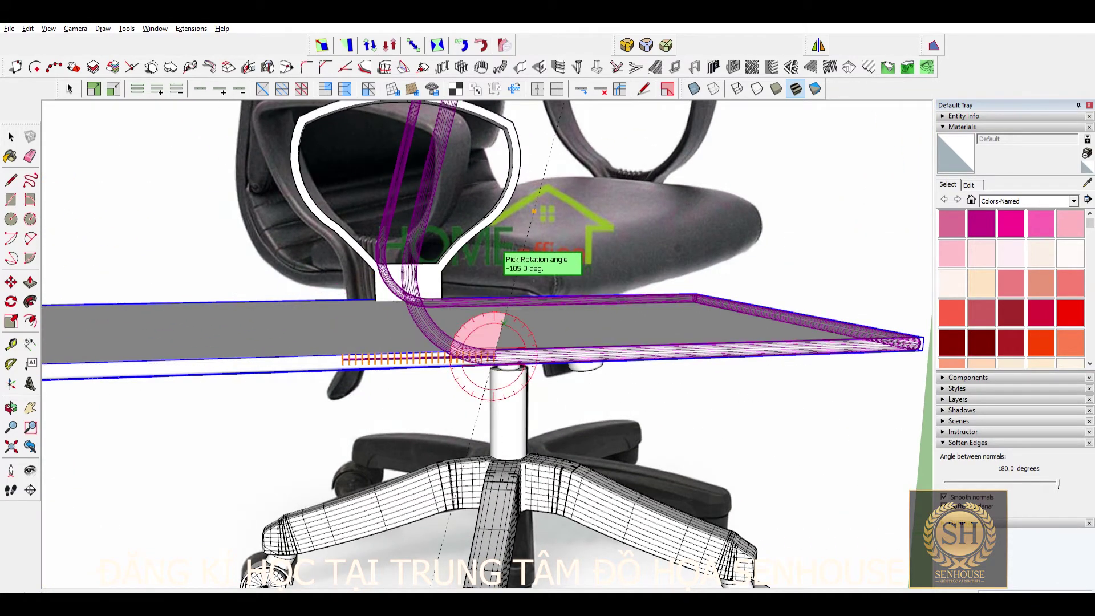
{"action": "left_click", "coordinate": [521, 207]}
{"action": "scroll", "coordinate": [289, 362], "scroll_direction": "down", "scroll_amount": 5}
Step: Cancel the unwanted second rotation and orbit around the whole chair
{"action": "scroll", "coordinate": [365, 291], "scroll_direction": "up", "scroll_amount": 2}
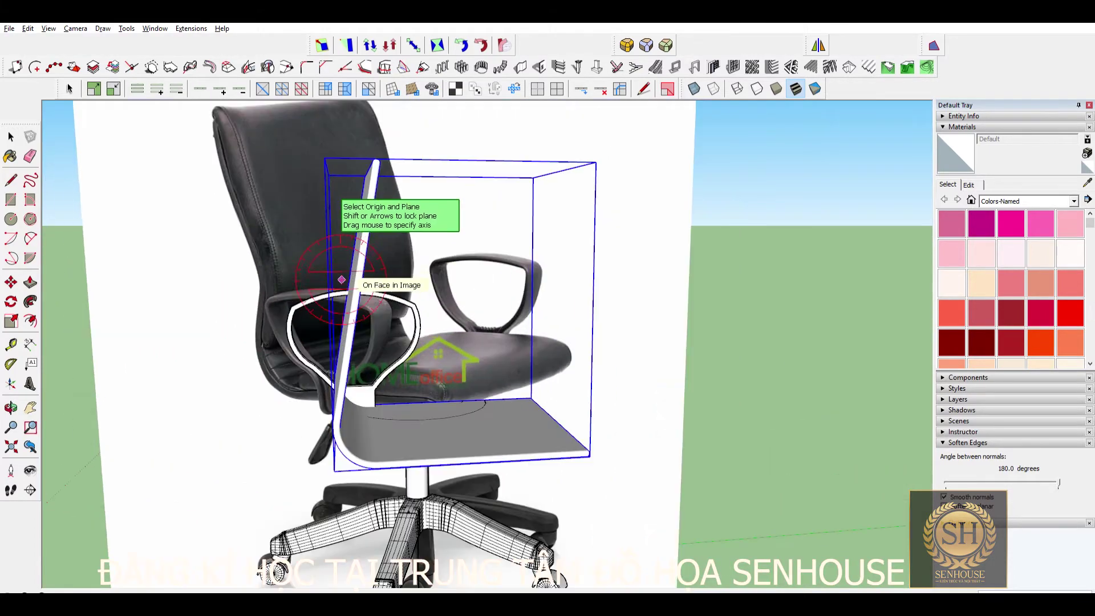
{"action": "scroll", "coordinate": [347, 358], "scroll_direction": "up", "scroll_amount": 1}
{"action": "key", "text": "Escape"}
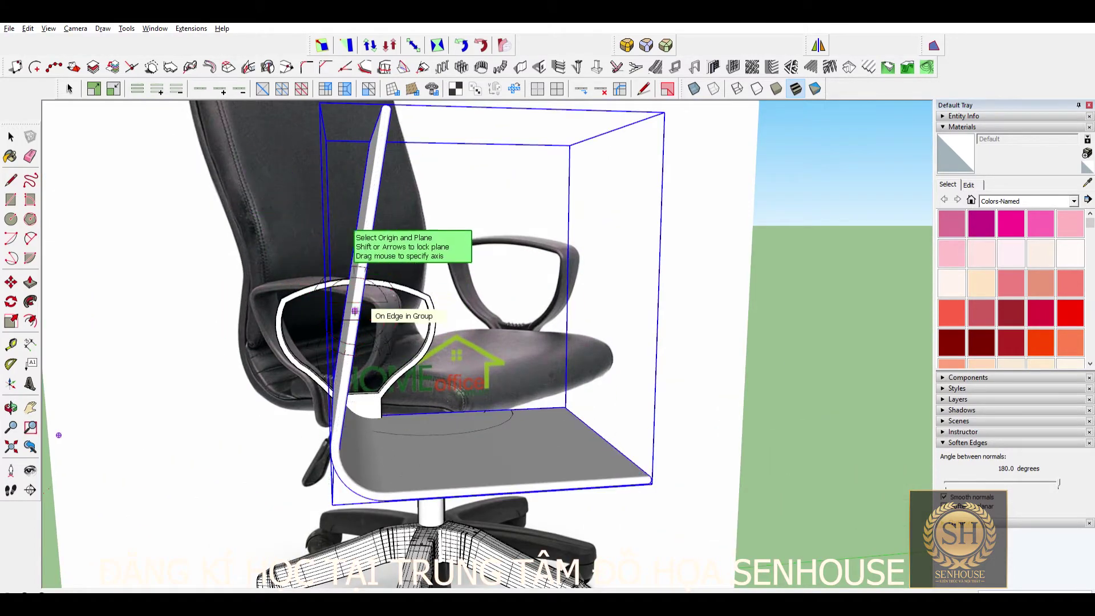
{"action": "scroll", "coordinate": [362, 339], "scroll_direction": "up", "scroll_amount": 1}
{"action": "scroll", "coordinate": [371, 348], "scroll_direction": "up", "scroll_amount": 1}
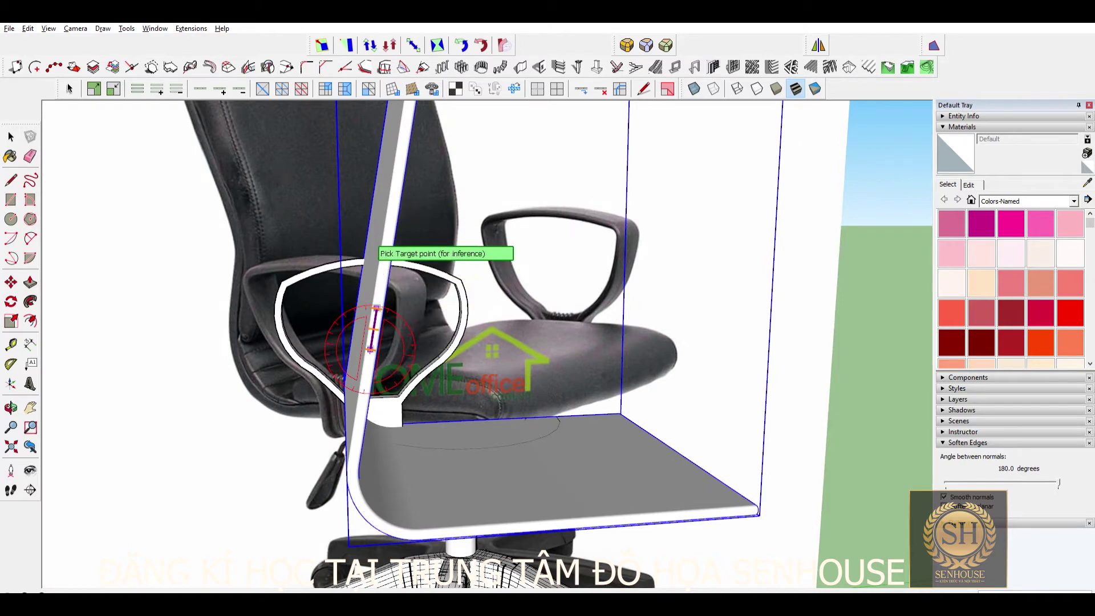
{"action": "scroll", "coordinate": [370, 349], "scroll_direction": "down", "scroll_amount": 5}
{"action": "scroll", "coordinate": [370, 349], "scroll_direction": "down", "scroll_amount": 3}
{"action": "middle_click_drag", "start_coordinate": [369, 349], "coordinate": [399, 342]}
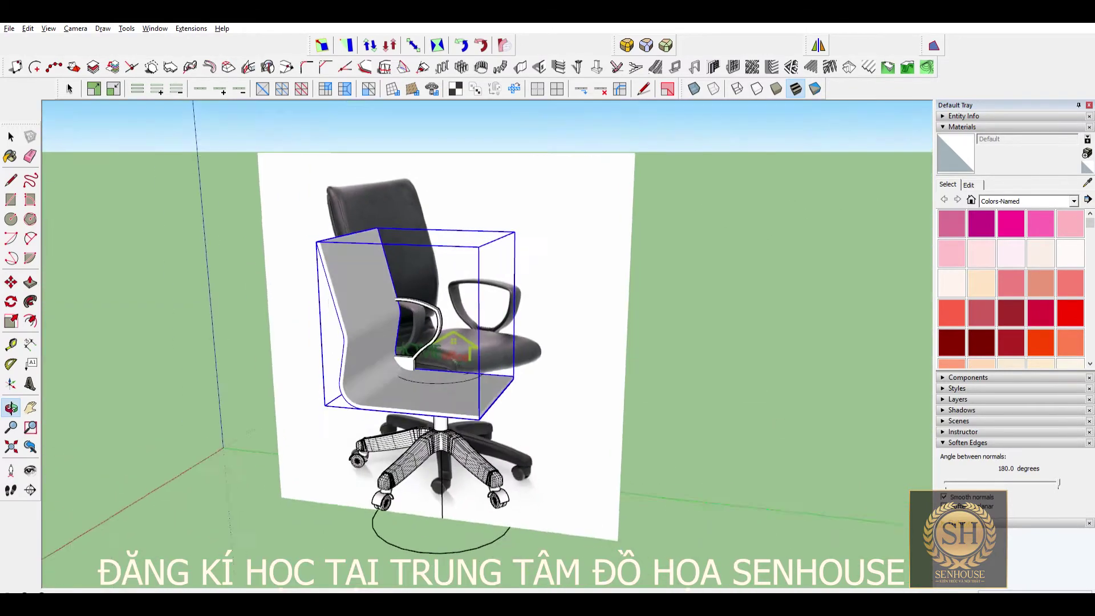
{"action": "scroll", "coordinate": [422, 399], "scroll_direction": "up", "scroll_amount": 3}
{"action": "scroll", "coordinate": [422, 399], "scroll_direction": "up", "scroll_amount": 2}
Step: Orbit and zoom around the chair to check the armrest's alignment with the photo
{"action": "key", "text": "m"}
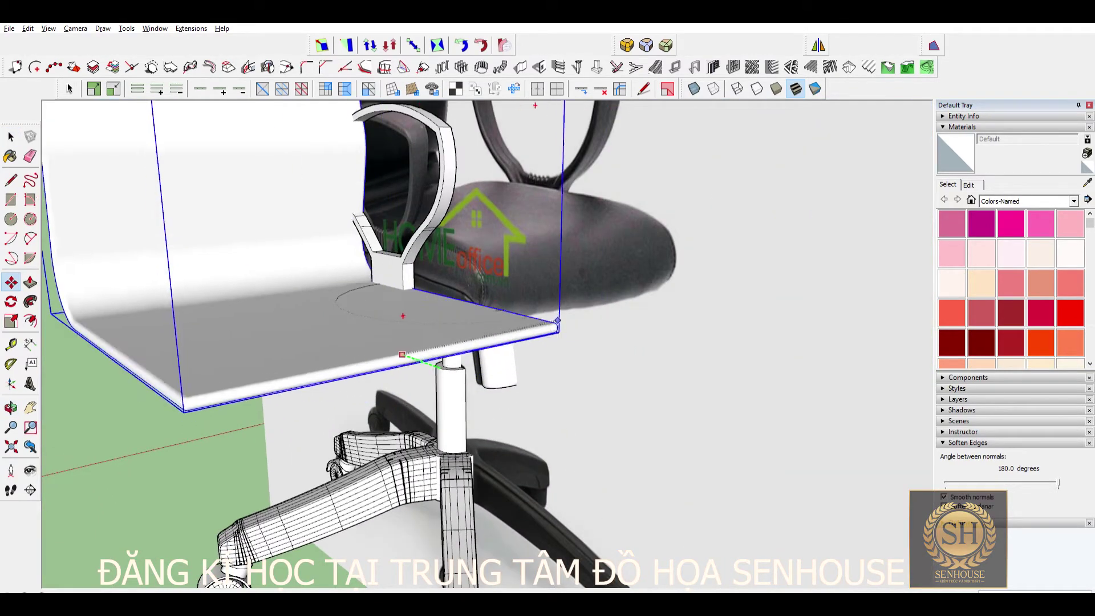
{"action": "scroll", "coordinate": [403, 354], "scroll_direction": "down", "scroll_amount": 2}
{"action": "scroll", "coordinate": [402, 354], "scroll_direction": "down", "scroll_amount": 4}
{"action": "middle_click_drag", "start_coordinate": [403, 355], "coordinate": [434, 348]}
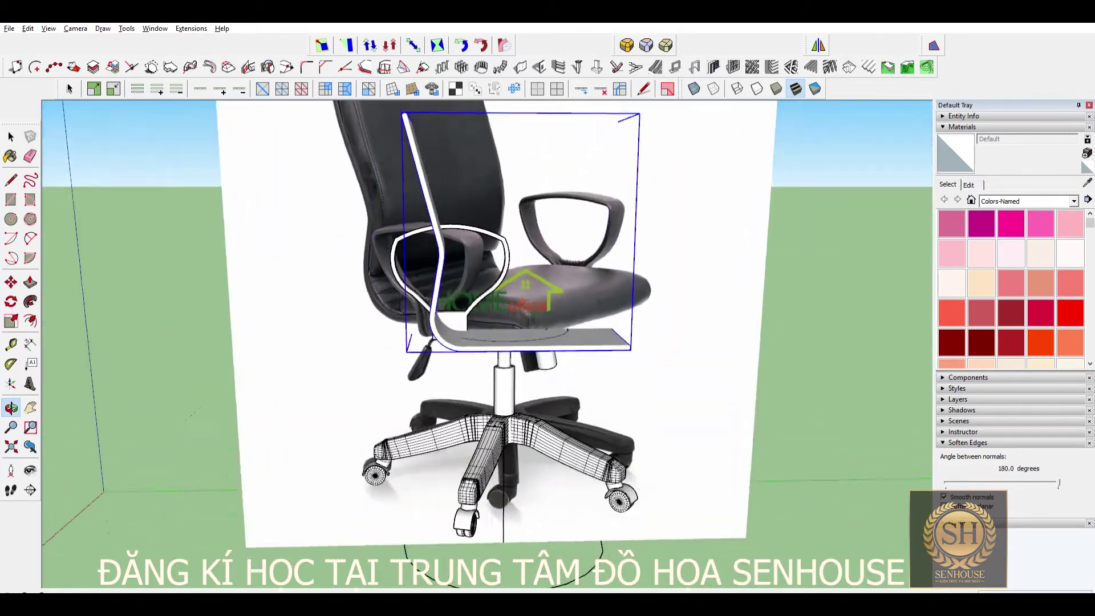
{"action": "scroll", "coordinate": [458, 320], "scroll_direction": "up", "scroll_amount": 3}
{"action": "middle_click_drag", "start_coordinate": [610, 367], "coordinate": [190, 312]}
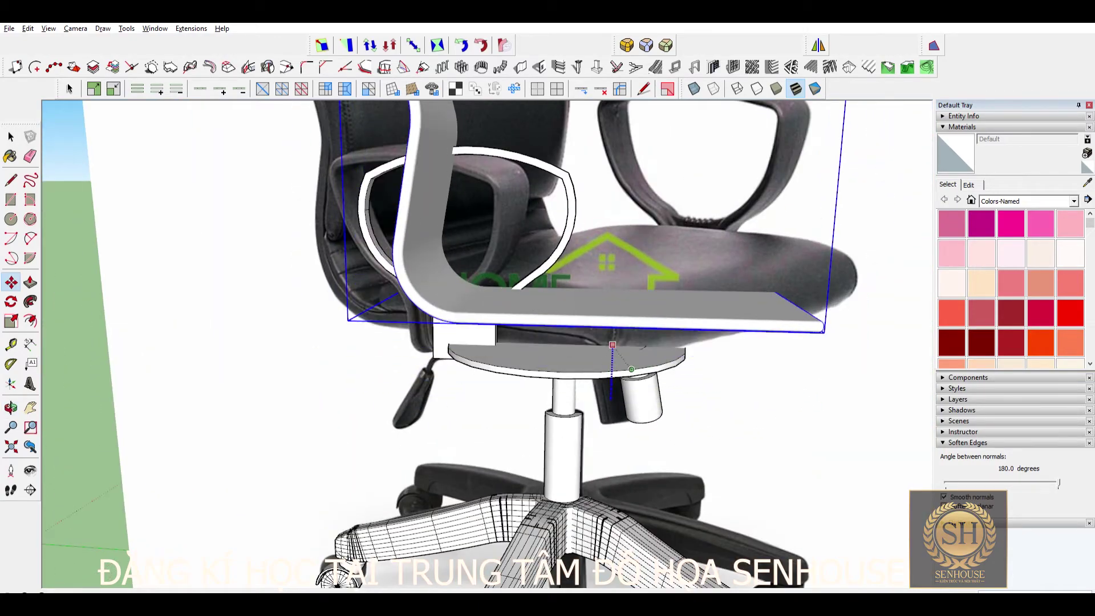
{"action": "scroll", "coordinate": [570, 342], "scroll_direction": "down", "scroll_amount": 3}
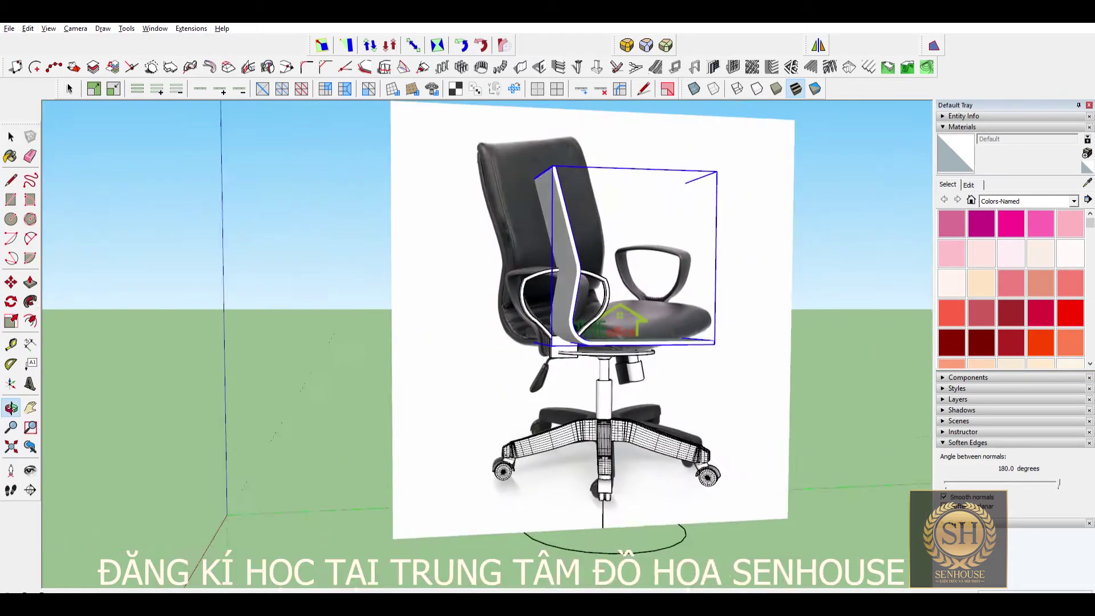
{"action": "middle_click_drag", "start_coordinate": [571, 342], "coordinate": [605, 342]}
{"action": "scroll", "coordinate": [571, 342], "scroll_direction": "up", "scroll_amount": 3}
{"action": "key", "text": "m"}
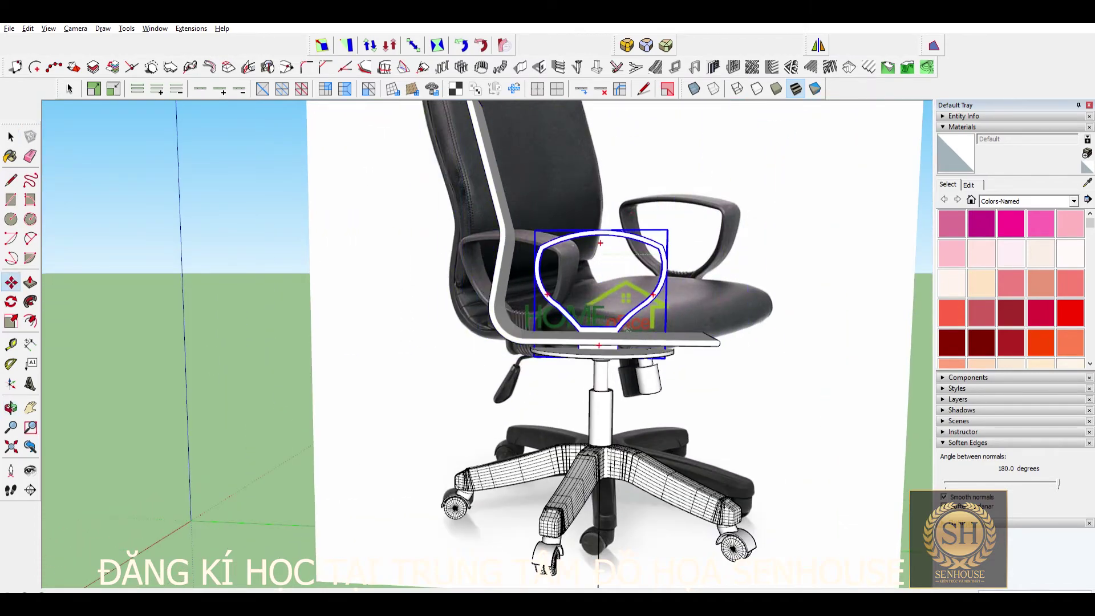
{"action": "scroll", "coordinate": [625, 297], "scroll_direction": "down", "scroll_amount": 3}
{"action": "middle_click_drag", "start_coordinate": [625, 297], "coordinate": [616, 342]}
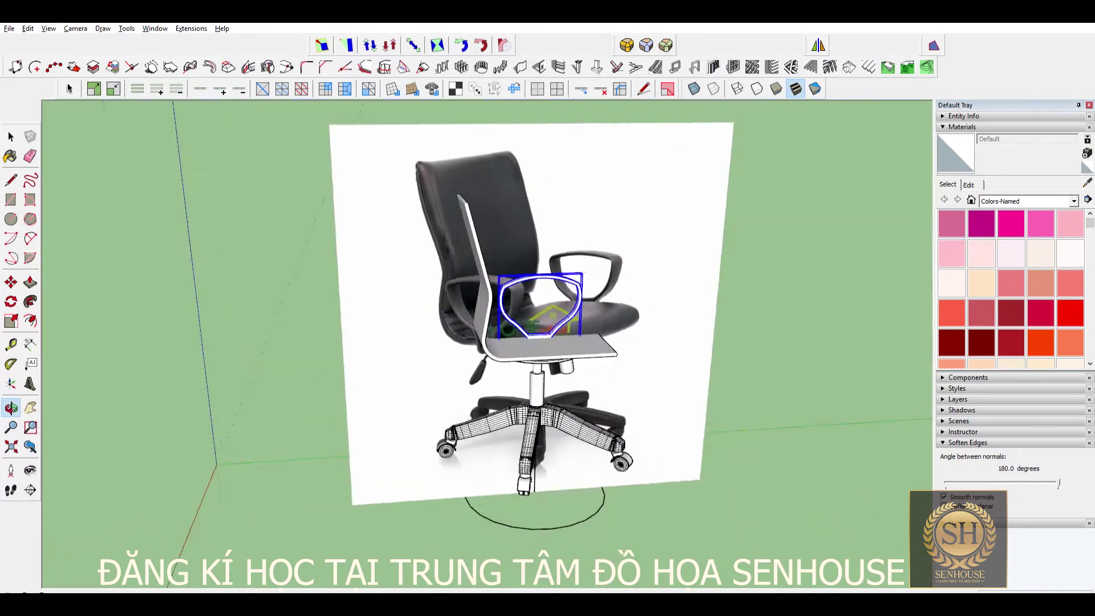
{"action": "scroll", "coordinate": [616, 371], "scroll_direction": "up", "scroll_amount": 3}
{"action": "mouse_move", "coordinate": [548, 343]}
{"action": "middle_mouse_down"}
{"action": "mouse_move", "coordinate": [605, 319]}
{"action": "mouse_move", "coordinate": [548, 285]}
{"action": "middle_mouse_up"}
{"action": "key", "text": "s"}
{"action": "key", "text": "space"}
{"action": "scroll", "coordinate": [548, 342], "scroll_direction": "down", "scroll_amount": 2}
{"action": "mouse_move", "coordinate": [548, 342]}
{"action": "middle_mouse_down"}
{"action": "mouse_move", "coordinate": [627, 343]}
{"action": "mouse_move", "coordinate": [548, 343]}
{"action": "middle_mouse_up"}
{"action": "scroll", "coordinate": [667, 371], "scroll_direction": "up", "scroll_amount": 2}
{"action": "scroll", "coordinate": [667, 370], "scroll_direction": "up", "scroll_amount": 3}
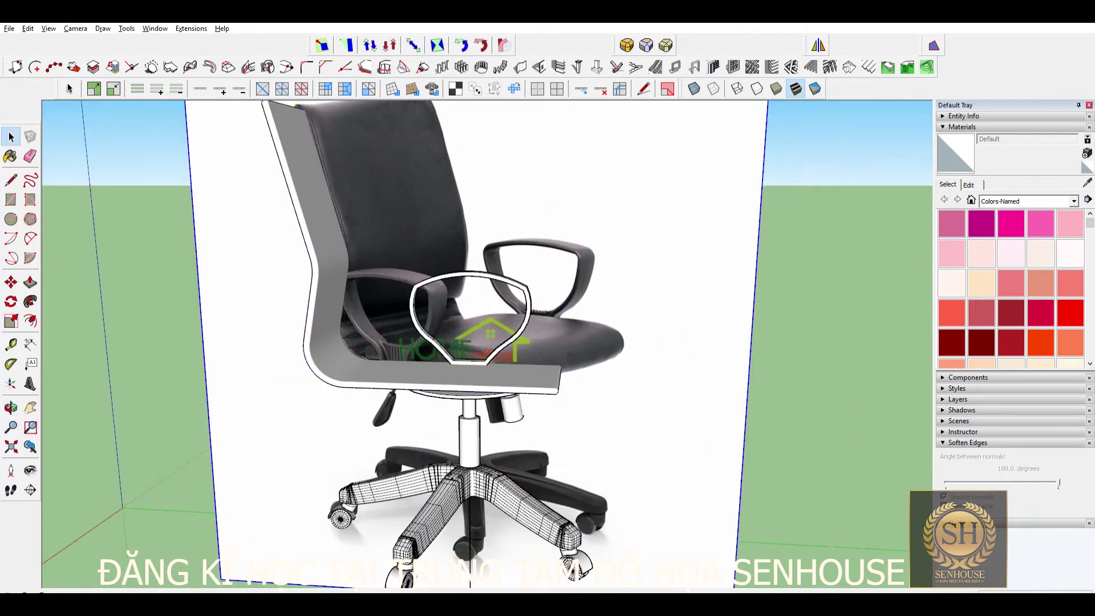
Step: Move the armrest loop left onto the photo's armrest beside the seat
{"action": "left_click_drag", "start_coordinate": [514, 339], "coordinate": [422, 360]}
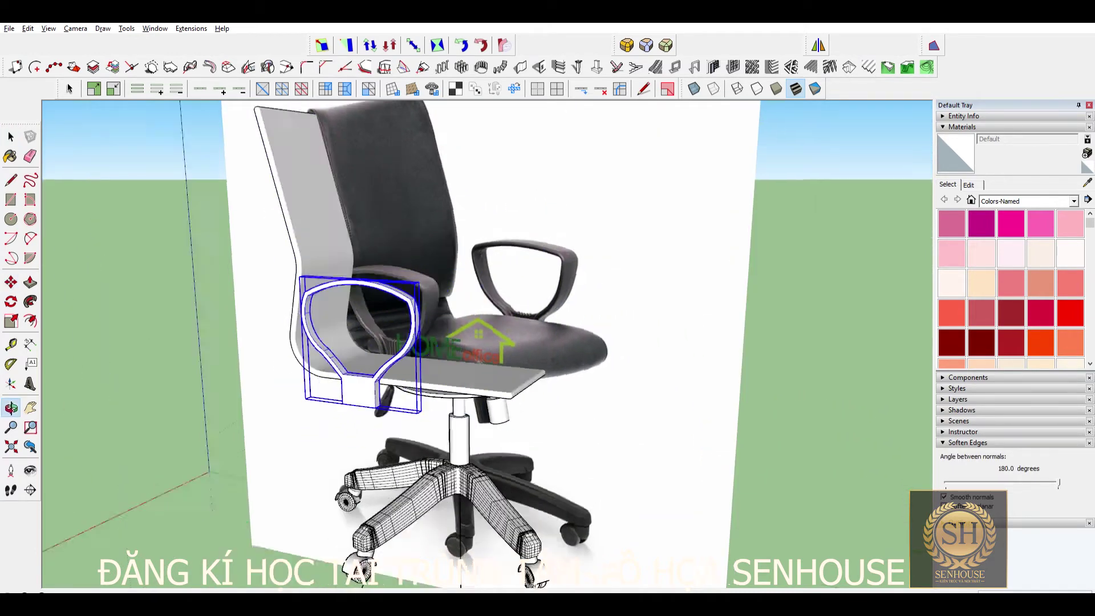
{"action": "middle_click_drag", "start_coordinate": [434, 359], "coordinate": [400, 359]}
{"action": "scroll", "coordinate": [484, 342], "scroll_direction": "down", "scroll_amount": 3}
{"action": "scroll", "coordinate": [485, 342], "scroll_direction": "down", "scroll_amount": 2}
{"action": "scroll", "coordinate": [485, 343], "scroll_direction": "up", "scroll_amount": 2}
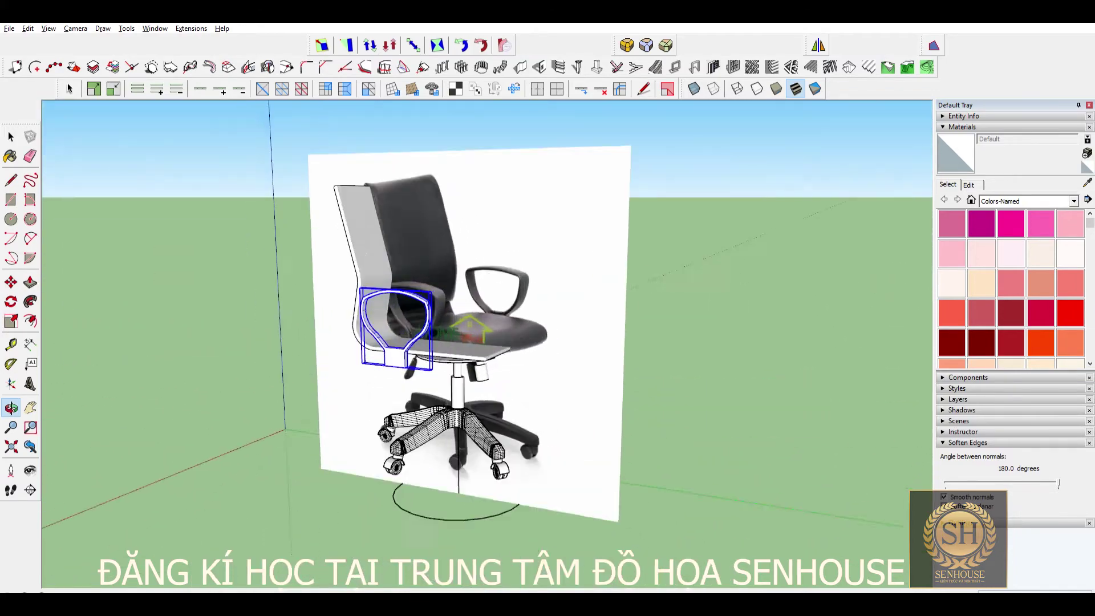
{"action": "scroll", "coordinate": [485, 343], "scroll_direction": "up", "scroll_amount": 3}
{"action": "scroll", "coordinate": [539, 342], "scroll_direction": "up", "scroll_amount": 2}
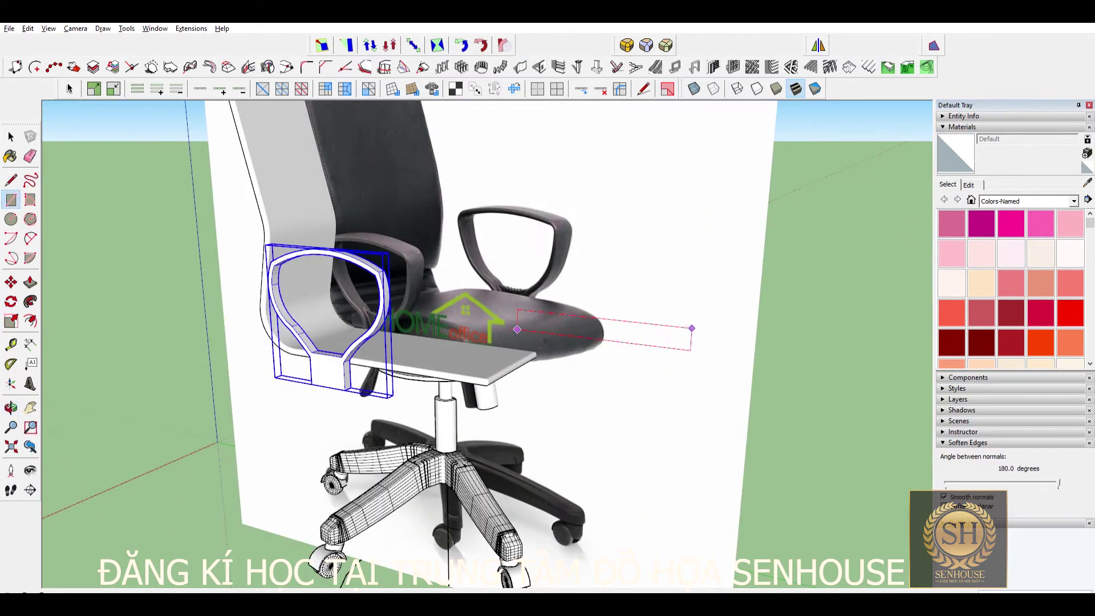
Step: Finish the seat cushion rectangle and extrude it into a thick block
{"action": "left_click", "coordinate": [691, 328]}
{"action": "middle_click_drag", "start_coordinate": [692, 328], "coordinate": [656, 342]}
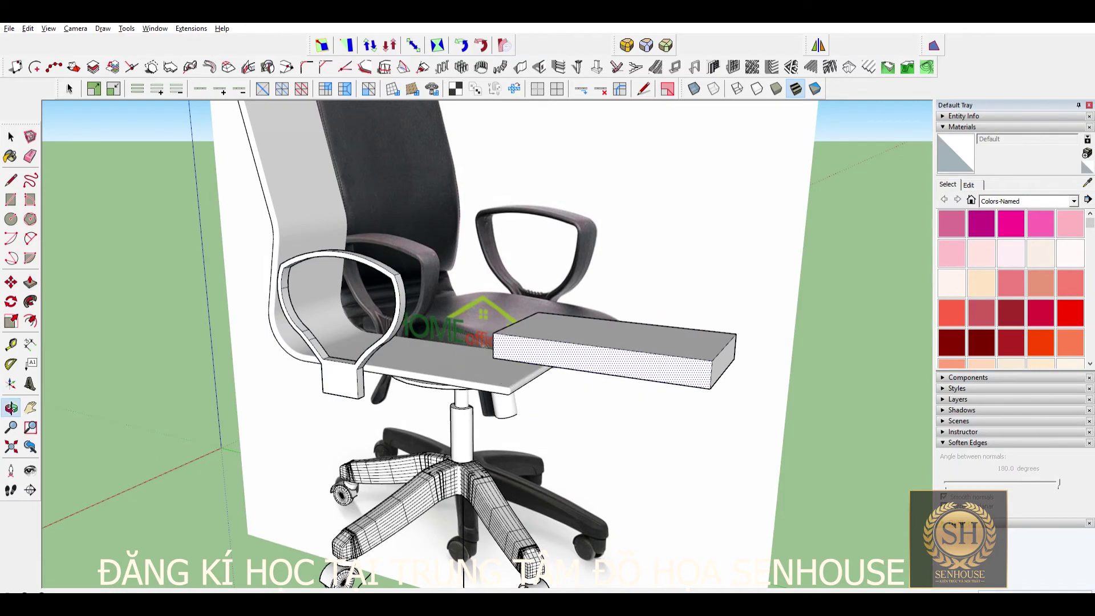
{"action": "scroll", "coordinate": [694, 361], "scroll_direction": "up", "scroll_amount": 2}
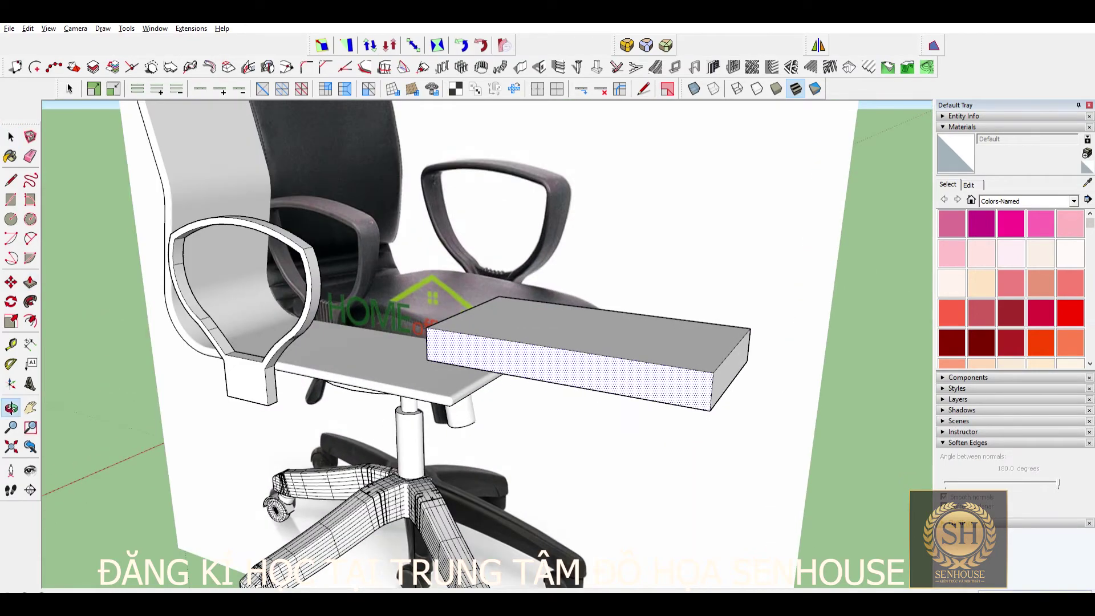
{"action": "scroll", "coordinate": [633, 361], "scroll_direction": "up", "scroll_amount": 2}
{"action": "scroll", "coordinate": [633, 362], "scroll_direction": "up", "scroll_amount": 2}
{"action": "key", "text": "space"}
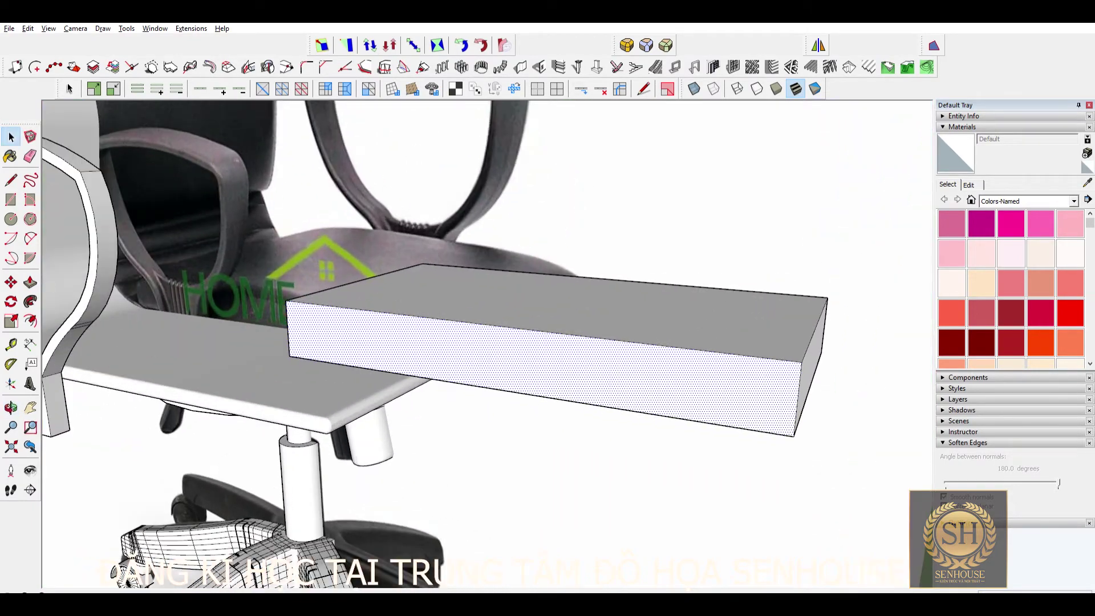
Step: Edit the cushion block and move it onto the seat plate
{"action": "double_click", "coordinate": [514, 342]}
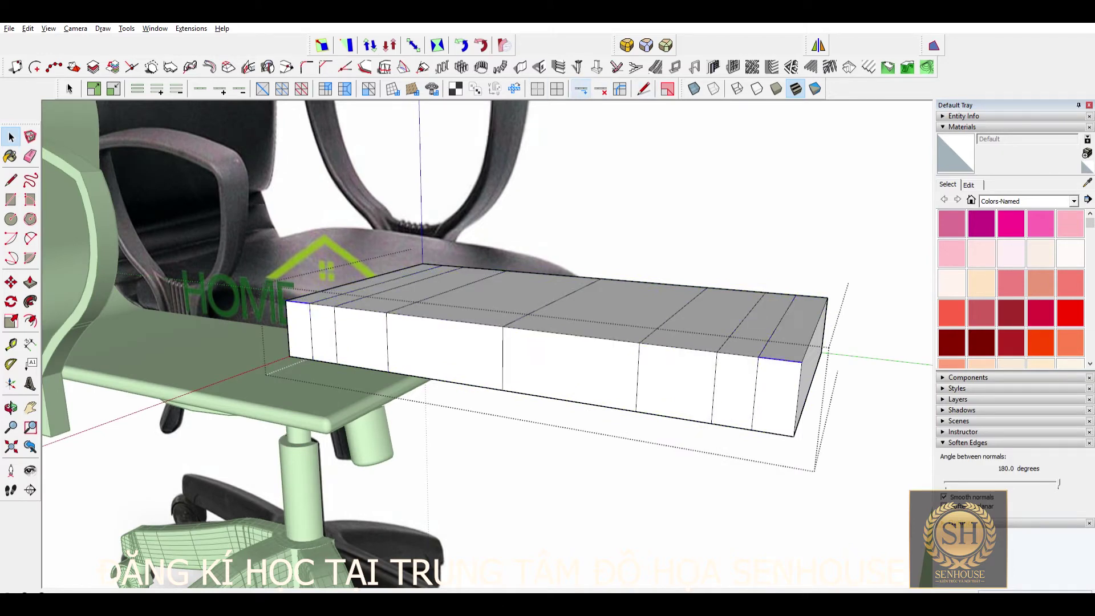
{"action": "left_click", "coordinate": [581, 89]}
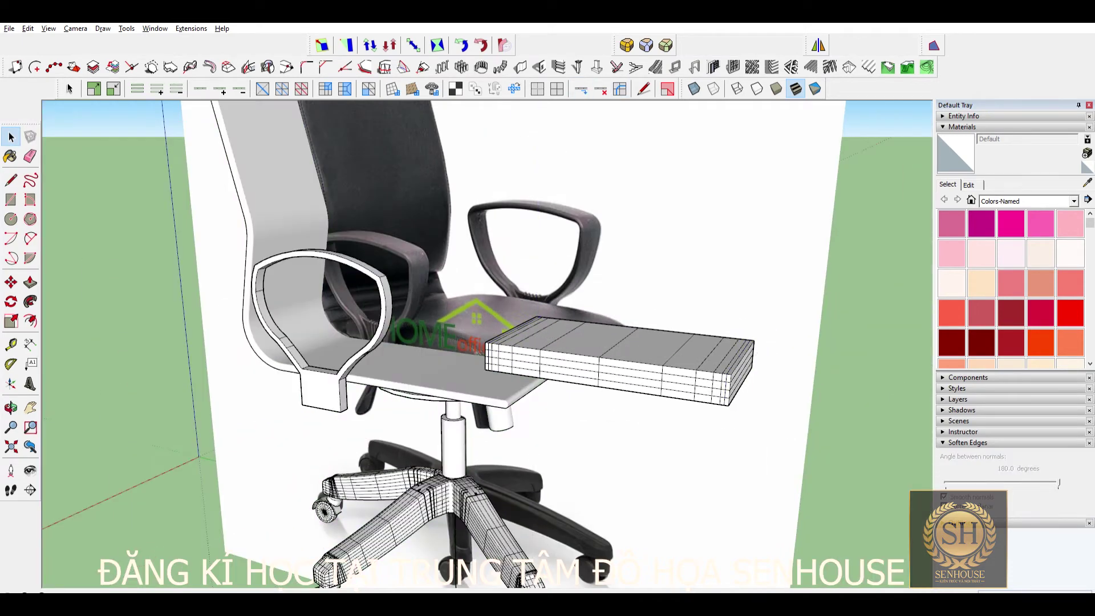
{"action": "left_click", "coordinate": [779, 333]}
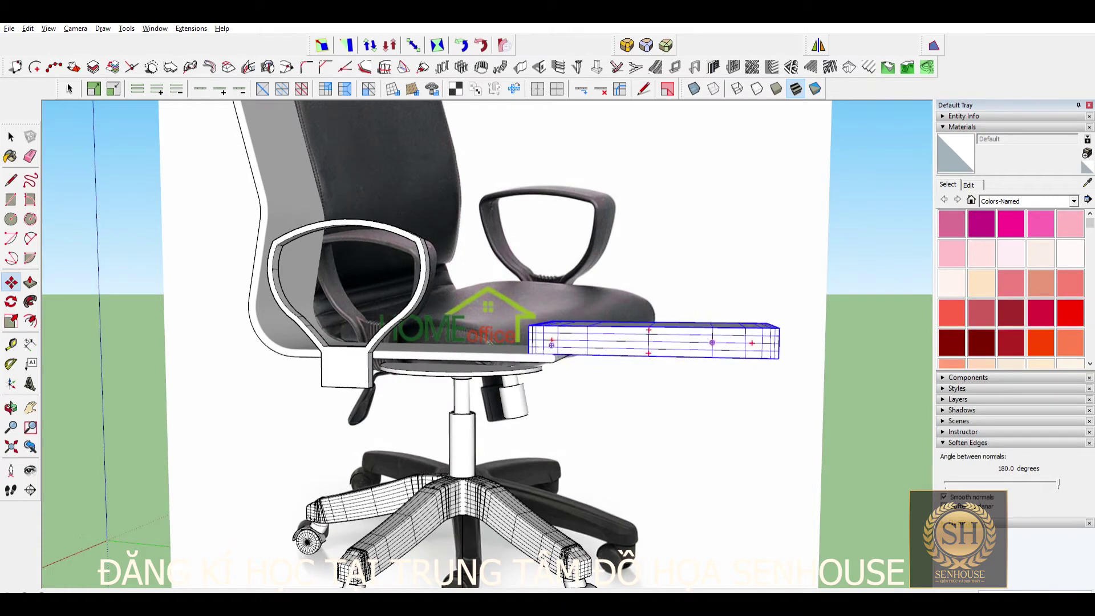
{"action": "left_click", "coordinate": [779, 342]}
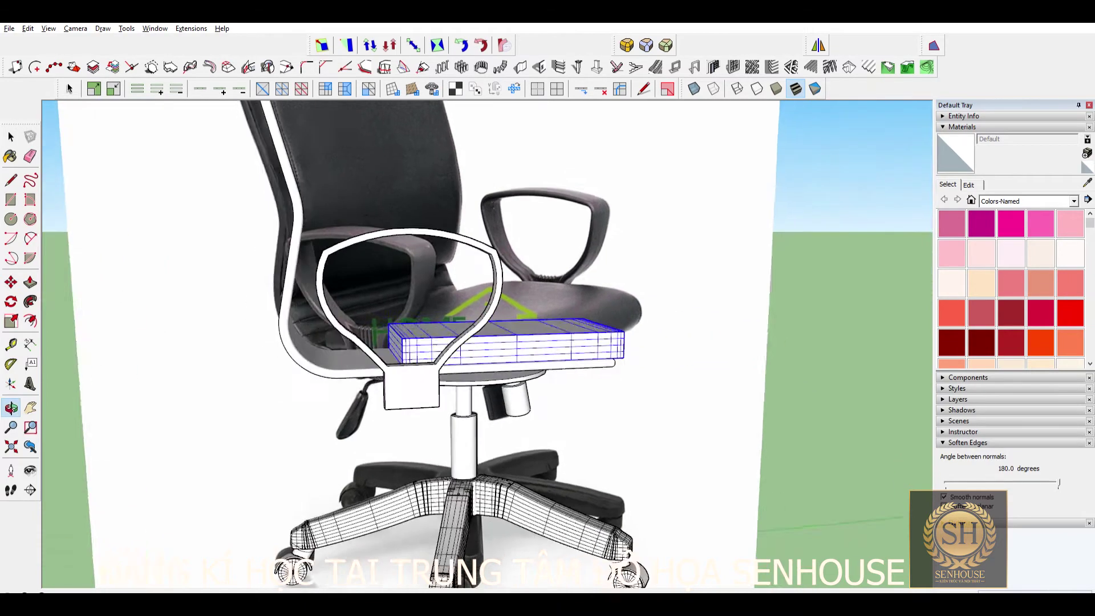
Step: Step through the photo-matched scenes to compare the cushion with the reference
{"action": "key", "text": "Page_Down"}
{"action": "key", "text": "s"}
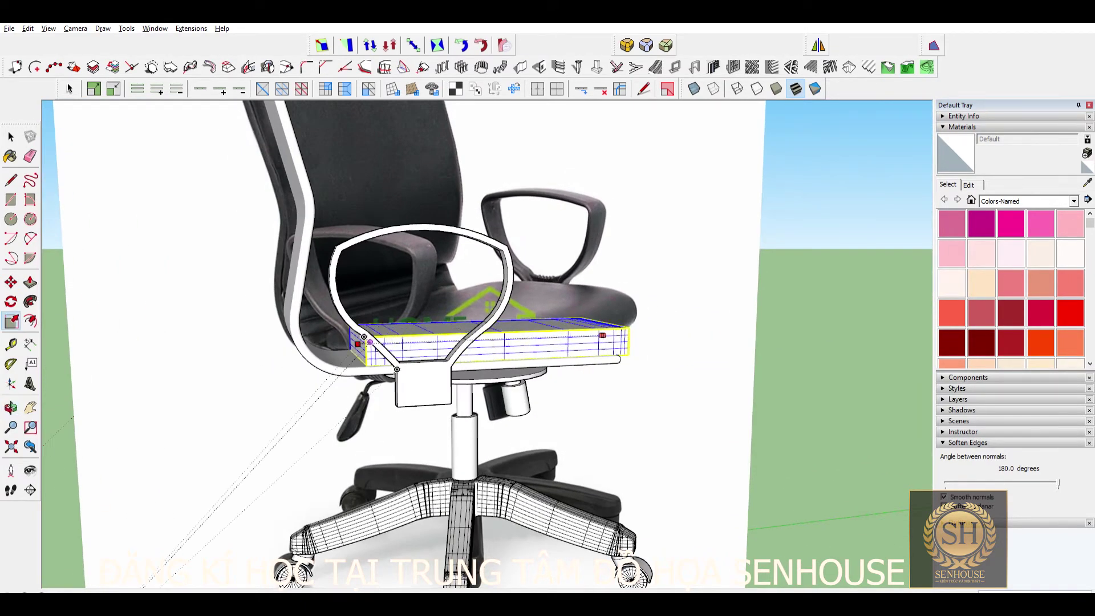
{"action": "scroll", "coordinate": [474, 348], "scroll_direction": "up", "scroll_amount": 3}
{"action": "scroll", "coordinate": [513, 342], "scroll_direction": "down", "scroll_amount": 8}
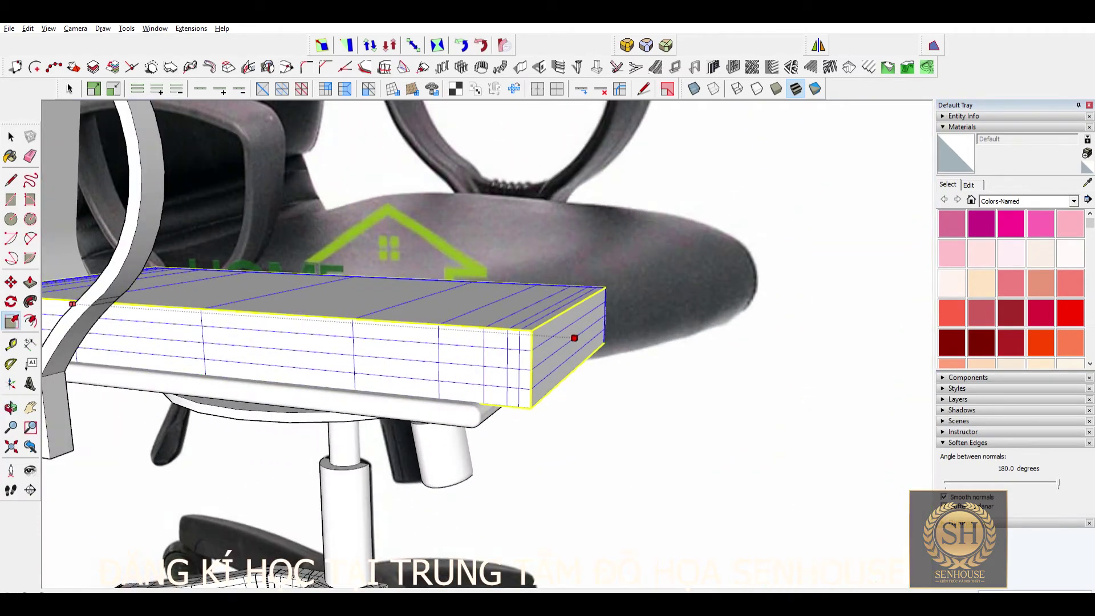
{"action": "key", "text": "Page_Down"}
{"action": "key", "text": "Page_Down"}
{"action": "key", "text": "Page_Down"}
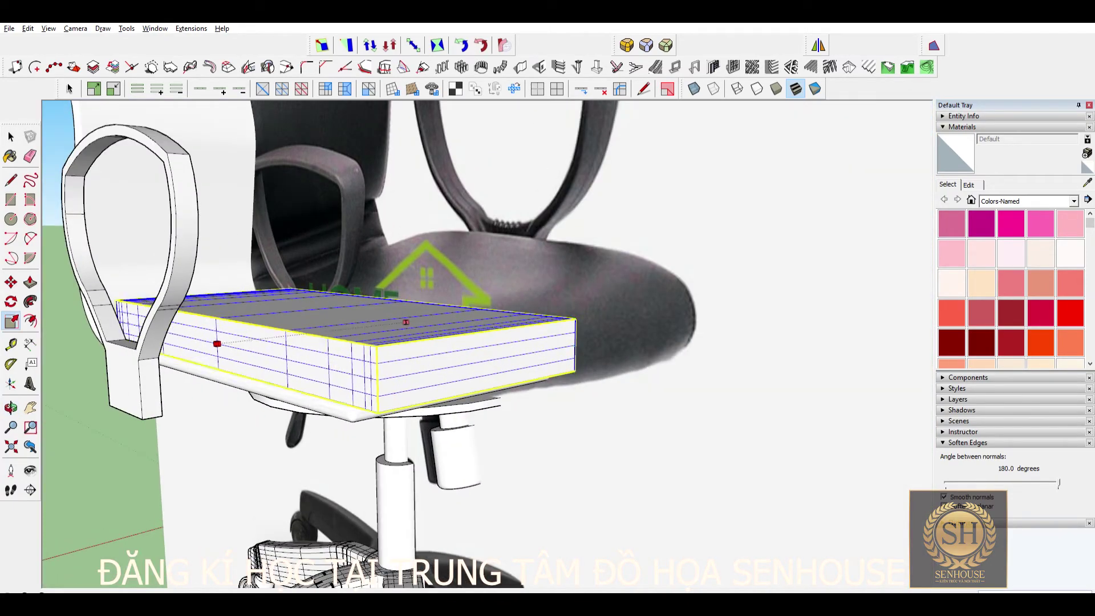
{"action": "key", "text": "o"}
{"action": "key", "text": "Page_Down"}
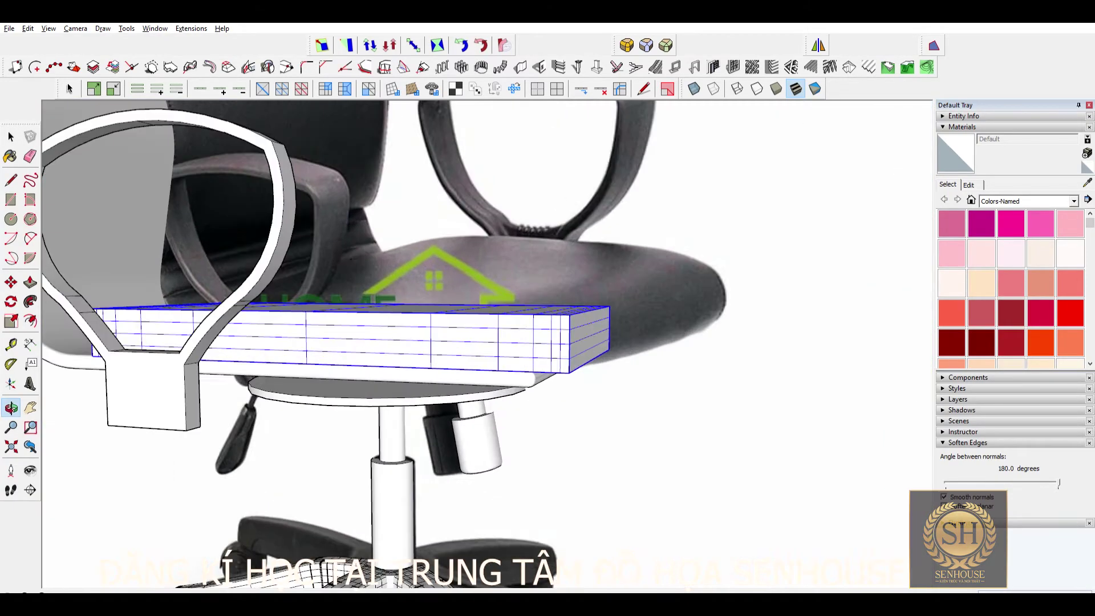
{"action": "key", "text": "Page_Down"}
{"action": "key", "text": "space"}
Step: Leave the photo scene and orbit to view the seat underside edge-on
{"action": "scroll", "coordinate": [399, 342], "scroll_direction": "up", "scroll_amount": 3}
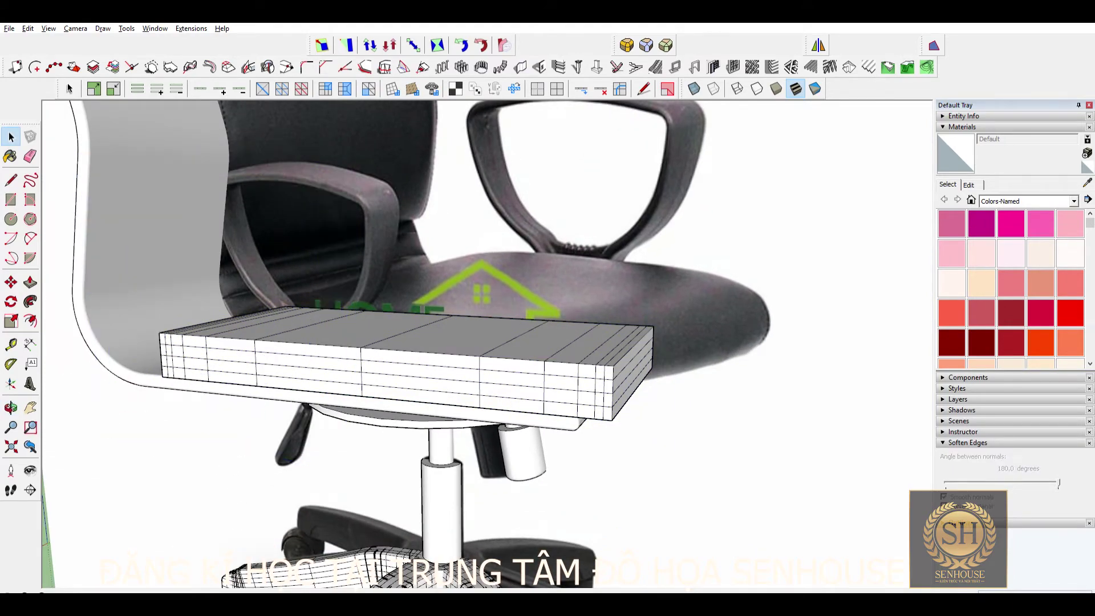
{"action": "key", "text": "Page_Down"}
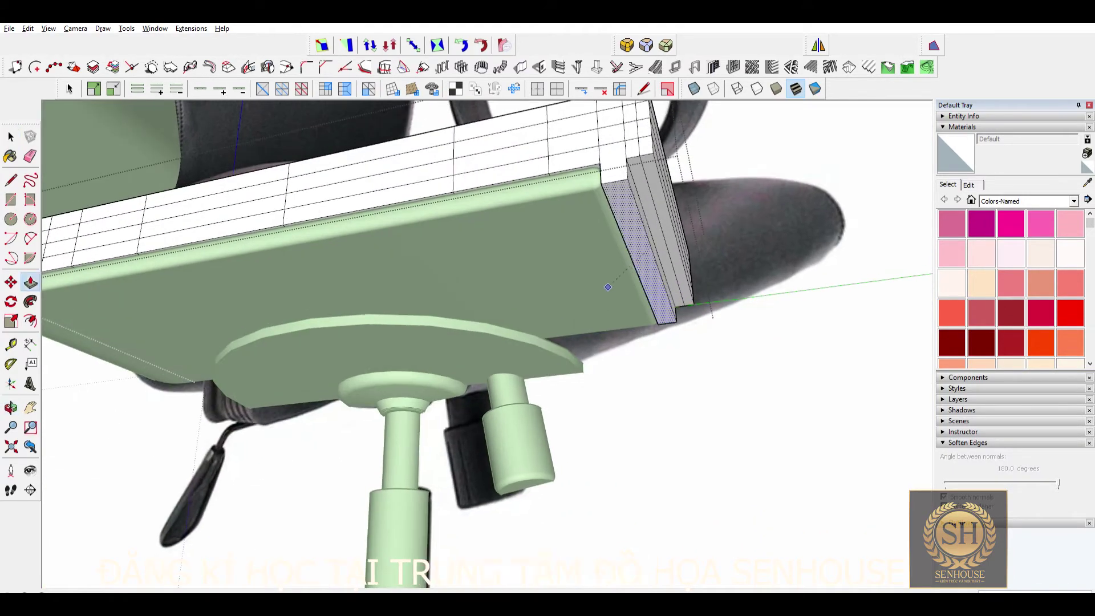
{"action": "middle_click_drag", "start_coordinate": [513, 342], "coordinate": [547, 325]}
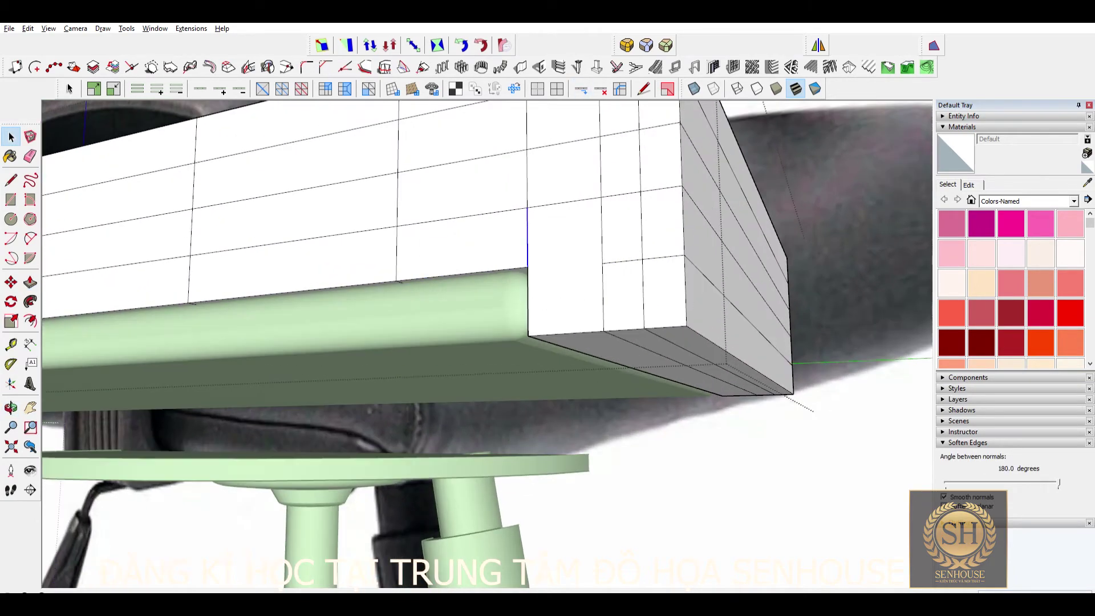
{"action": "middle_click_drag", "start_coordinate": [513, 342], "coordinate": [502, 296]}
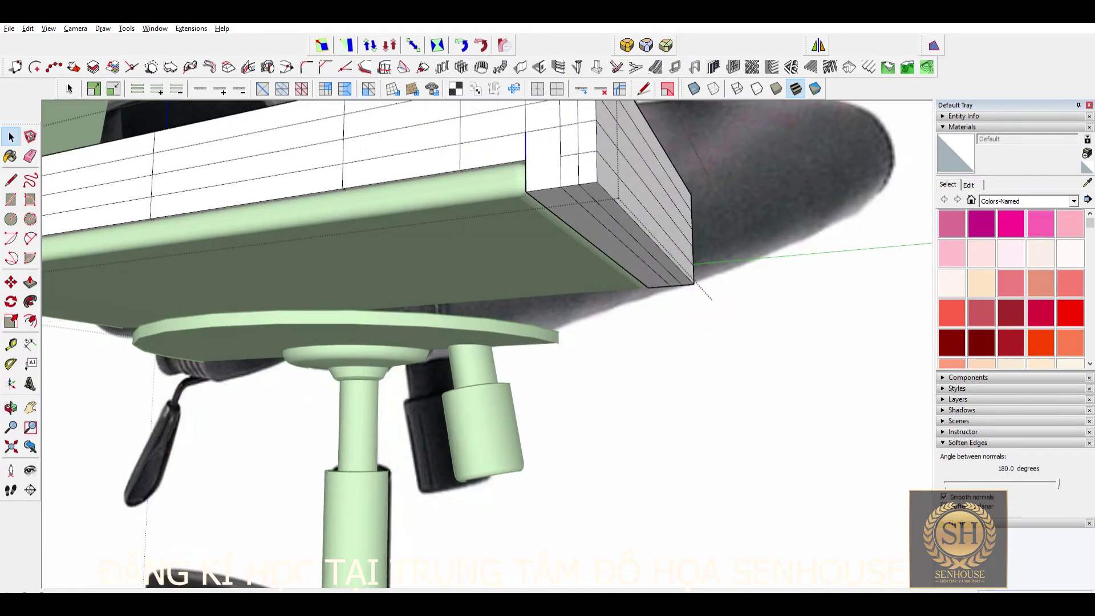
{"action": "middle_click_drag", "start_coordinate": [627, 268], "coordinate": [651, 297]}
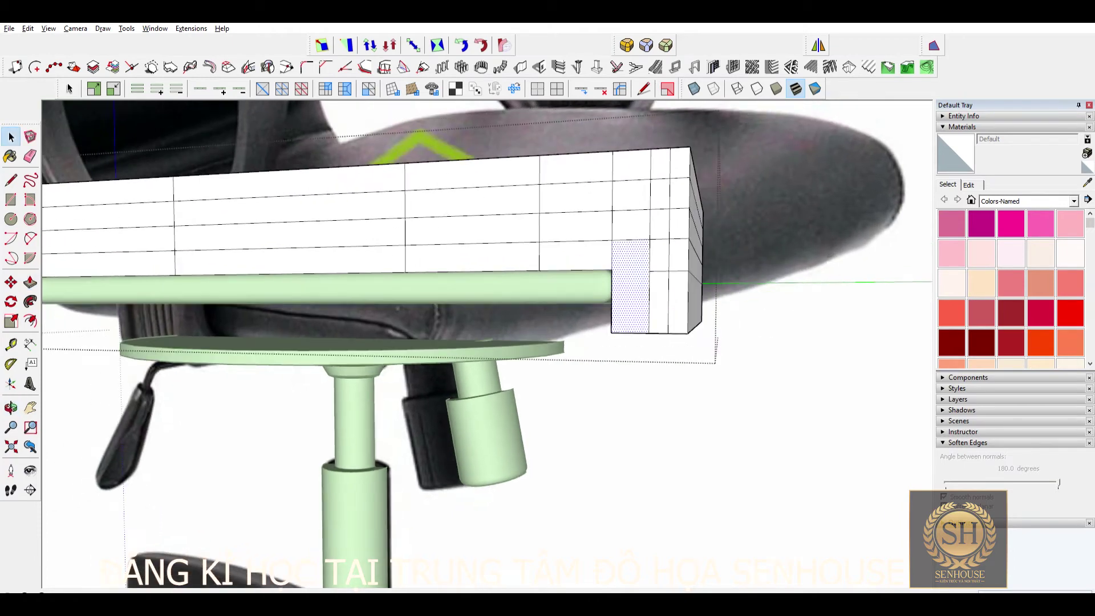
{"action": "middle_click_drag", "start_coordinate": [485, 343], "coordinate": [497, 320]}
Step: Orbit to the cushion block's front corner and turn on X-ray to reveal hidden edges
{"action": "scroll", "coordinate": [485, 342], "scroll_direction": "up", "scroll_amount": 2}
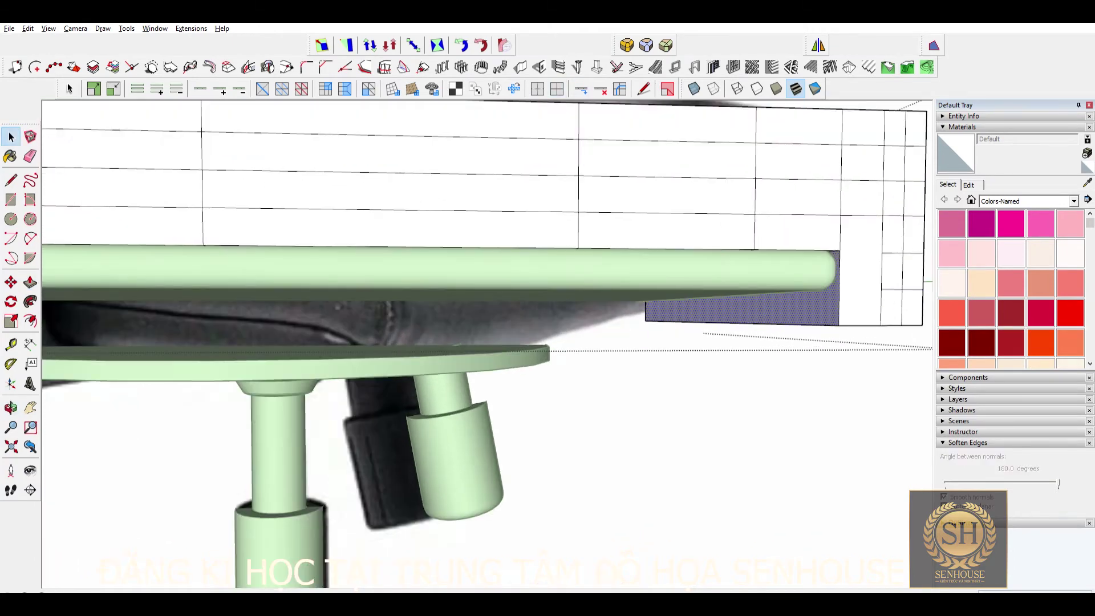
{"action": "scroll", "coordinate": [502, 308], "scroll_direction": "down", "scroll_amount": 3}
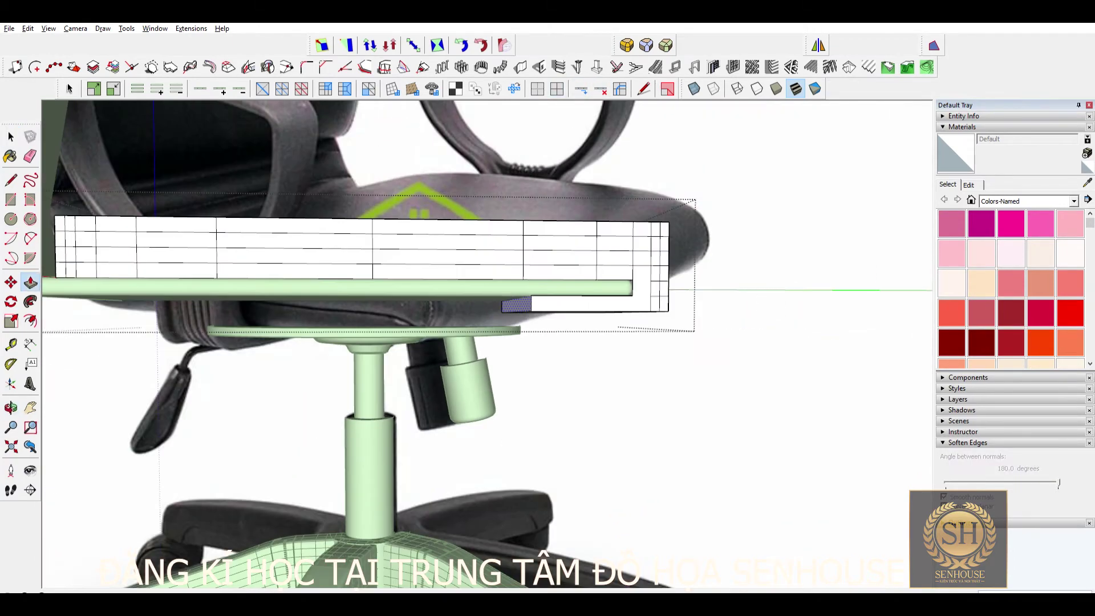
{"action": "scroll", "coordinate": [484, 342], "scroll_direction": "down", "scroll_amount": 3}
{"action": "scroll", "coordinate": [485, 342], "scroll_direction": "up", "scroll_amount": 4}
{"action": "middle_click_drag", "start_coordinate": [485, 342], "coordinate": [497, 320]}
{"action": "key", "text": "alt+x"}
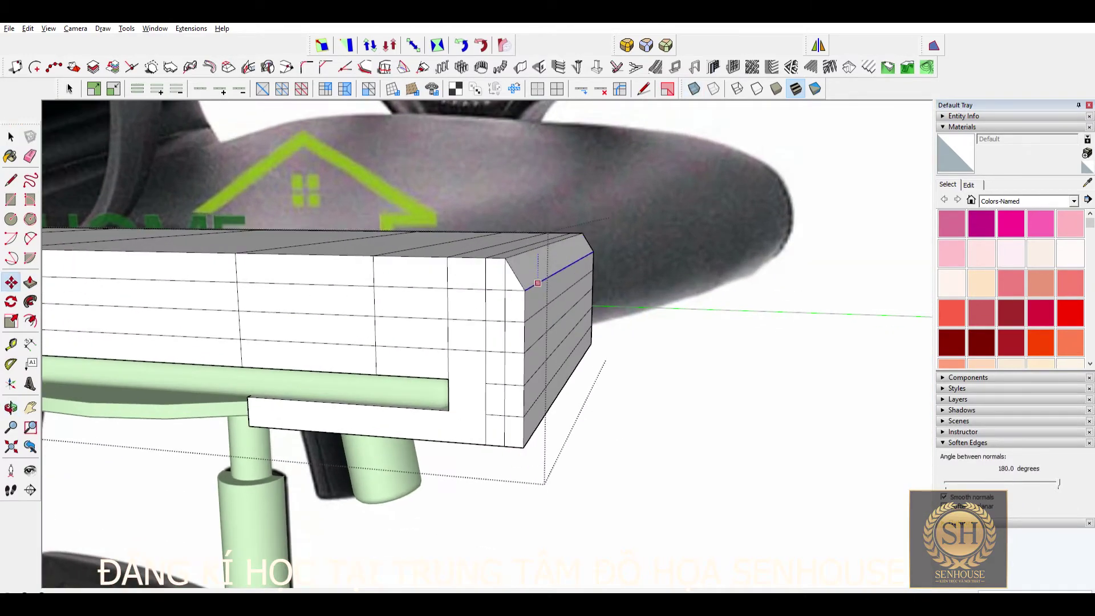
{"action": "scroll", "coordinate": [538, 283], "scroll_direction": "up", "scroll_amount": 1}
{"action": "scroll", "coordinate": [545, 325], "scroll_direction": "up", "scroll_amount": 2}
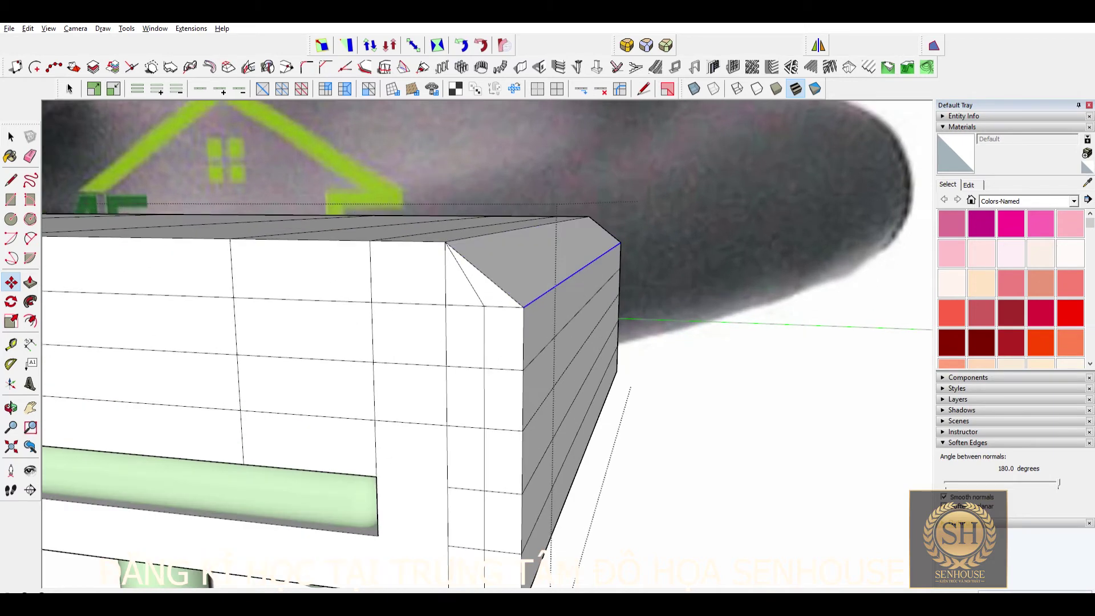
{"action": "scroll", "coordinate": [561, 320], "scroll_direction": "down", "scroll_amount": 2}
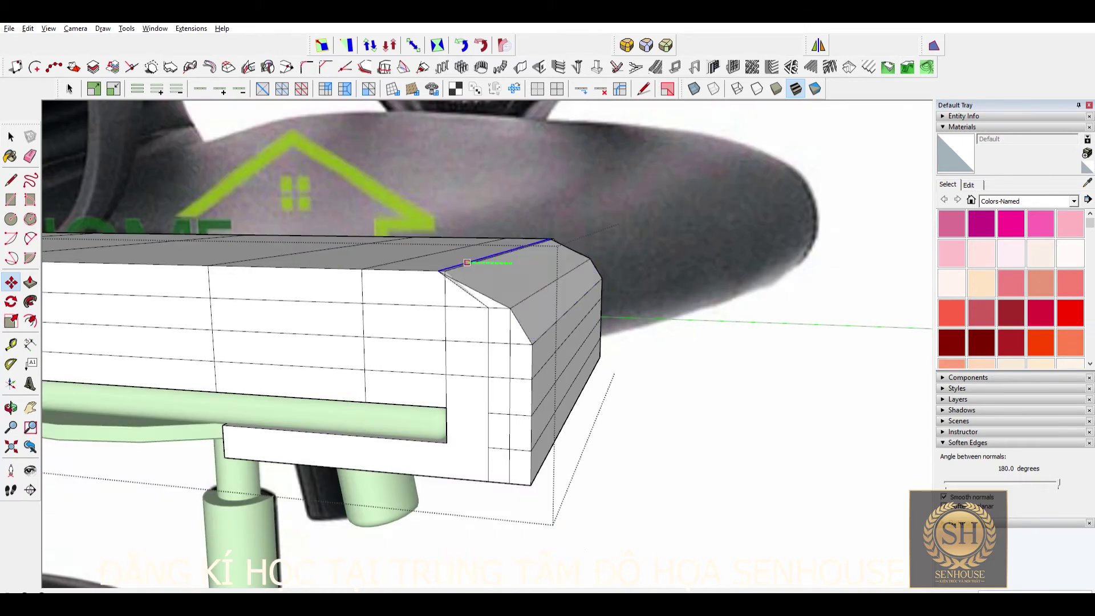
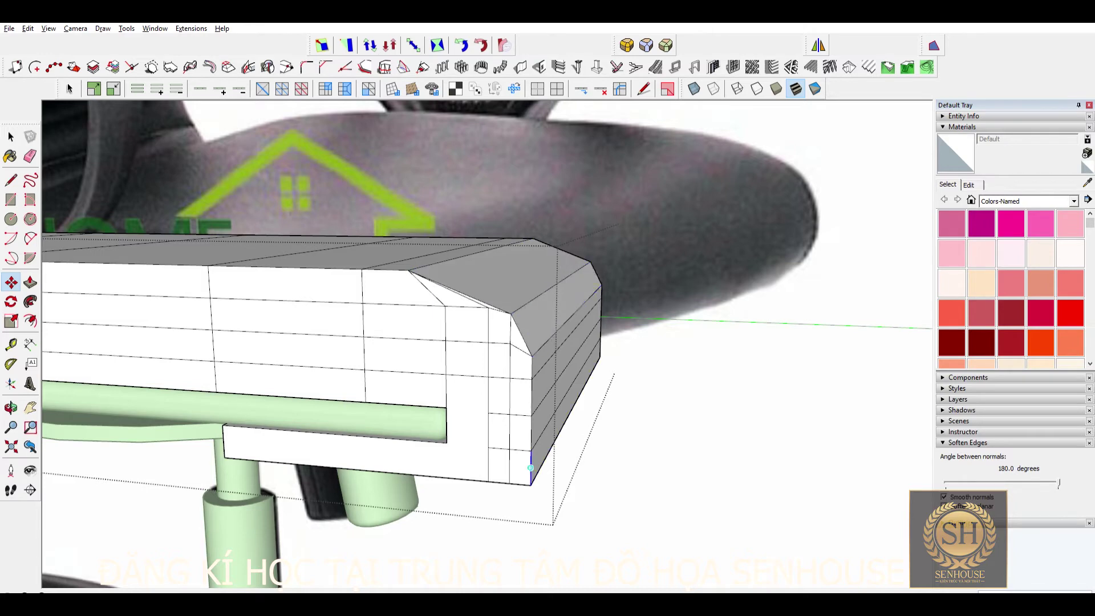
Step: Raise the seat box's top front edge with Move to chamfer it, then inspect the corner
{"action": "middle_click_drag", "start_coordinate": [542, 434], "coordinate": [593, 314]}
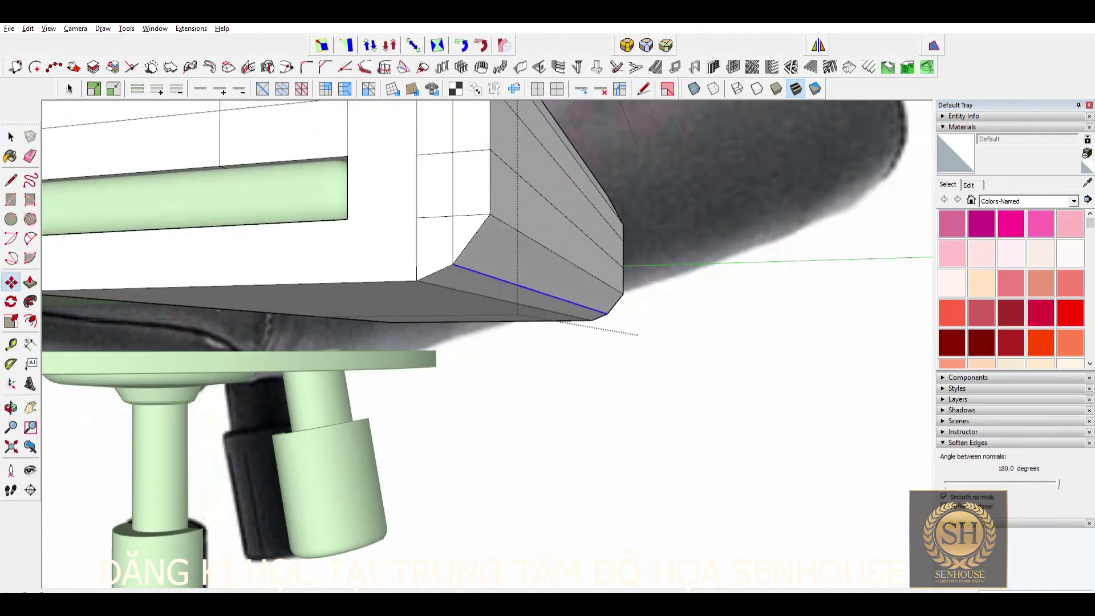
{"action": "key", "text": "m"}
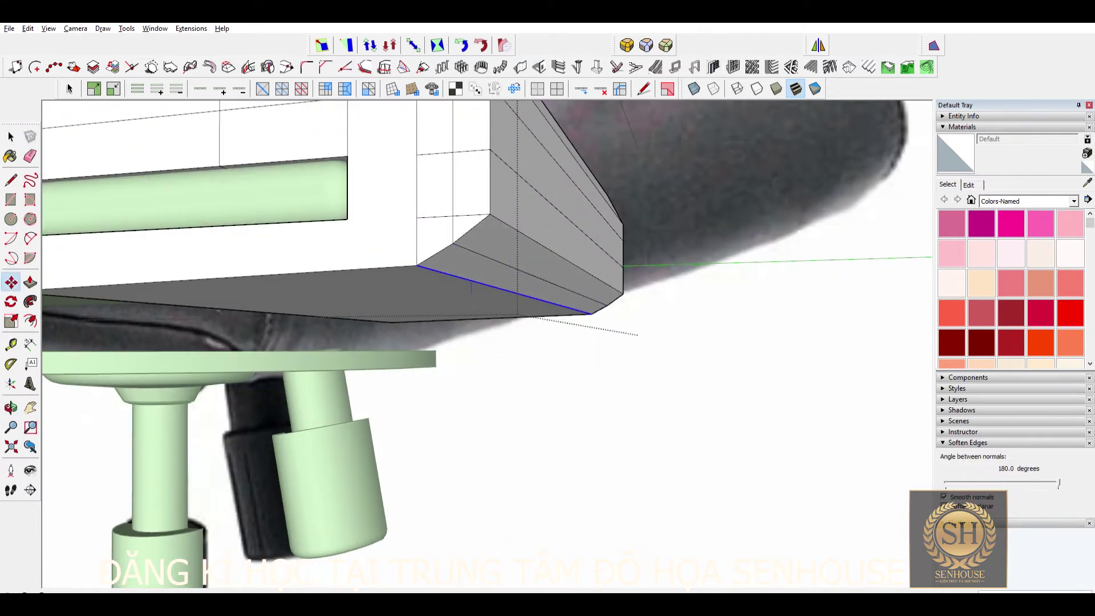
{"action": "left_click", "coordinate": [497, 299]}
{"action": "key", "text": "space"}
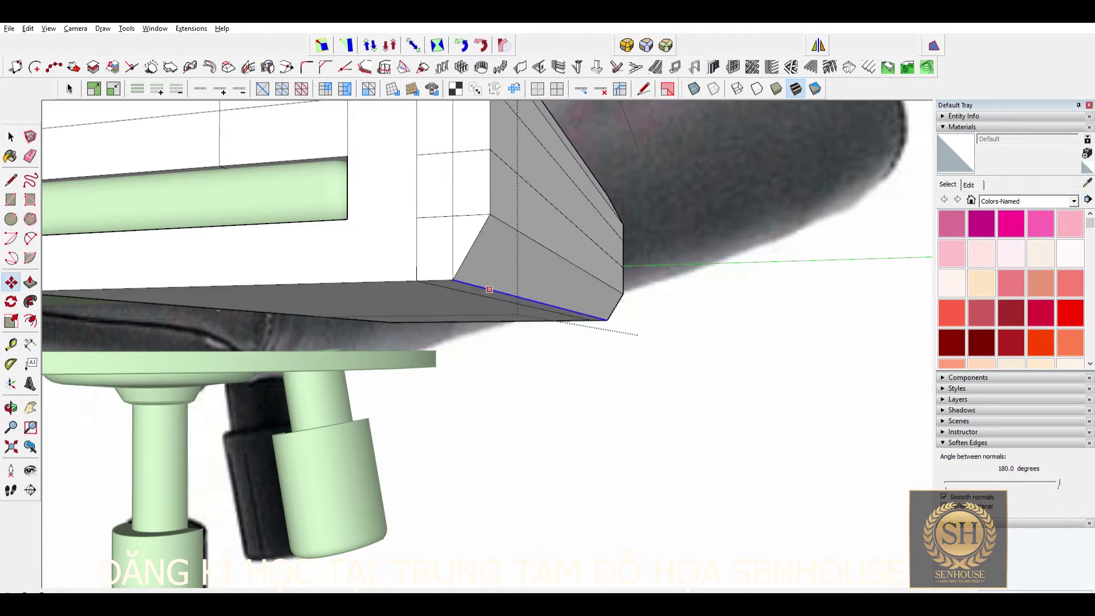
{"action": "key", "text": "space"}
{"action": "middle_click_drag", "start_coordinate": [490, 290], "coordinate": [513, 240]}
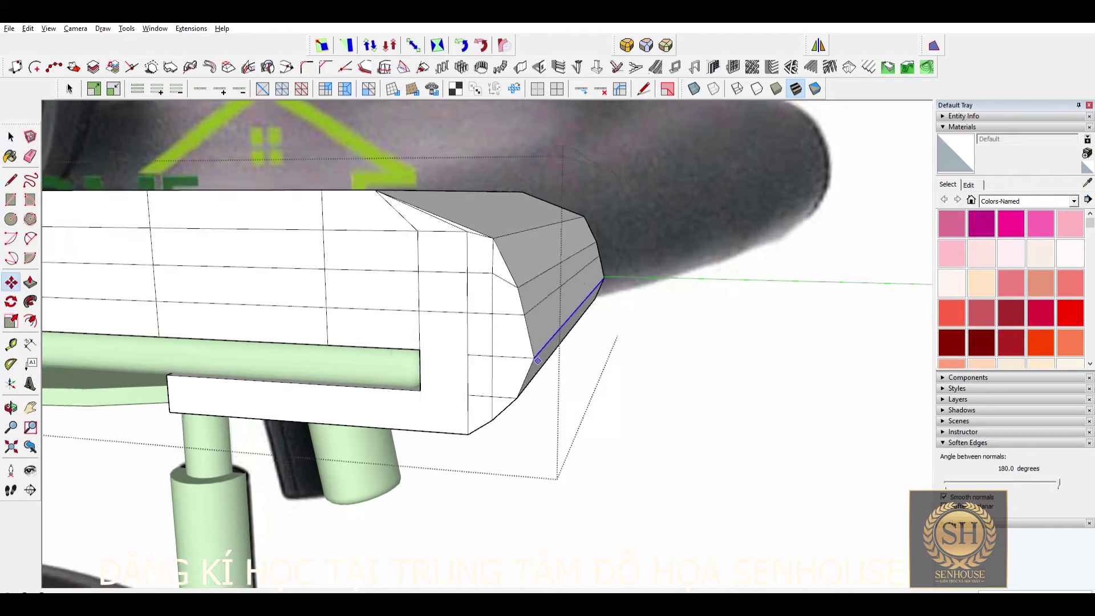
{"action": "scroll", "coordinate": [548, 330], "scroll_direction": "down", "scroll_amount": 5}
{"action": "middle_click_drag", "start_coordinate": [310, 425], "coordinate": [473, 381]}
{"action": "scroll", "coordinate": [474, 381], "scroll_direction": "up", "scroll_amount": 5}
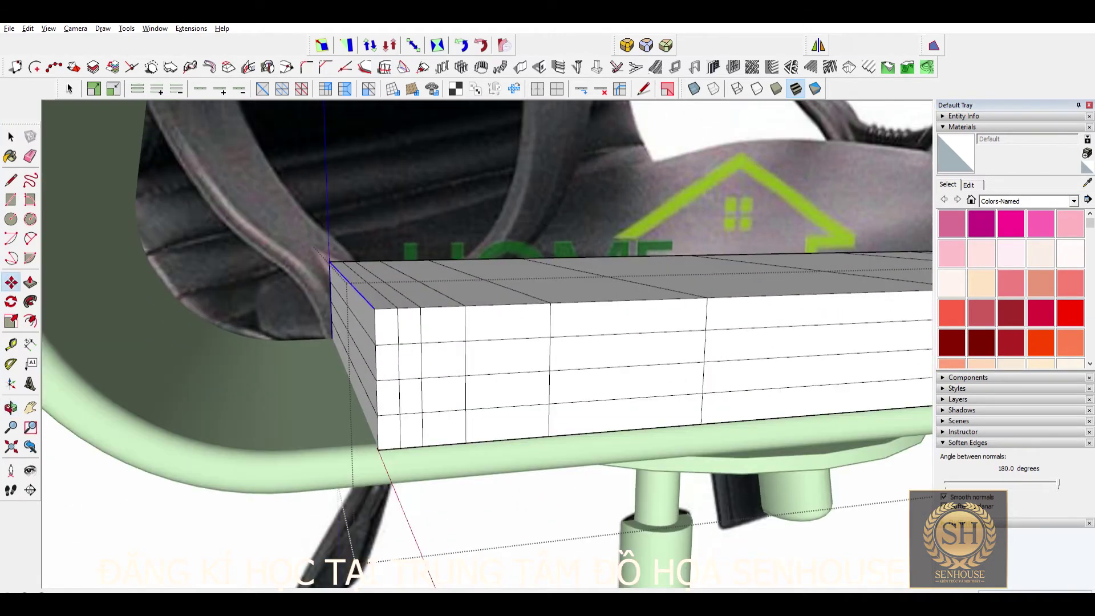
{"action": "middle_click_drag", "start_coordinate": [491, 343], "coordinate": [502, 319]}
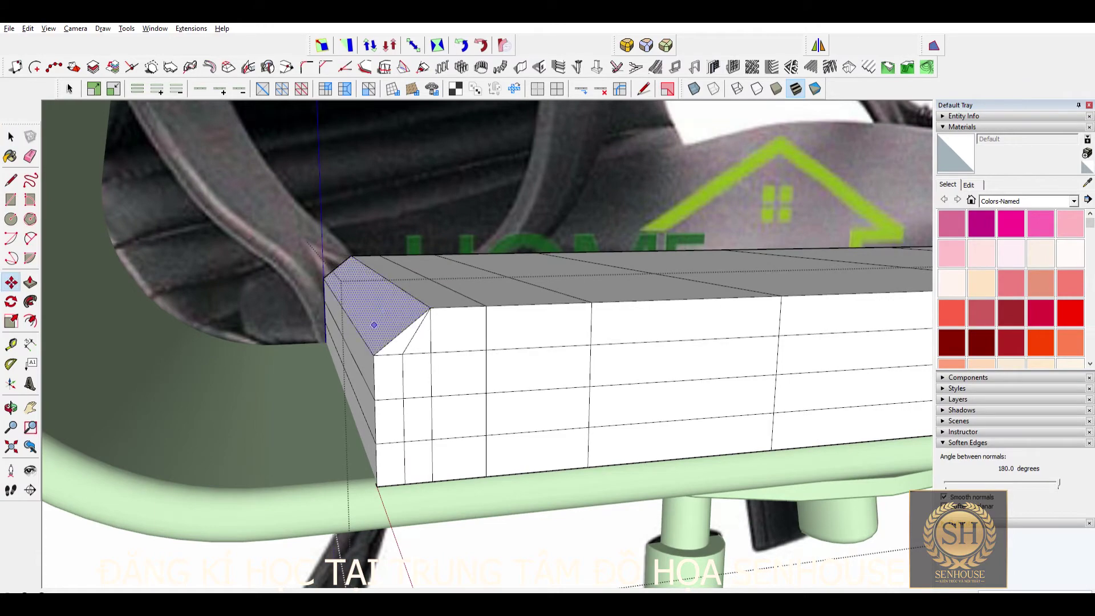
Step: Turn on X-ray and lift the seat box's bottom front edge to bevel the bottom corner
{"action": "key", "text": "space"}
{"action": "middle_click_drag", "start_coordinate": [374, 325], "coordinate": [400, 297]}
{"action": "scroll", "coordinate": [399, 296], "scroll_direction": "up", "scroll_amount": 3}
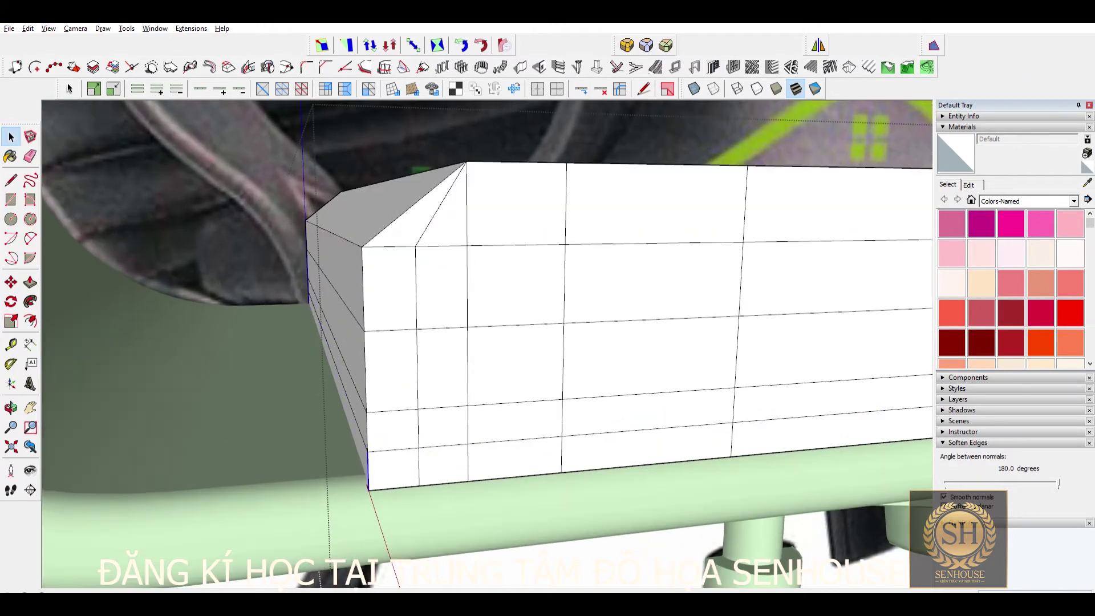
{"action": "mouse_move", "coordinate": [491, 342]}
{"action": "middle_mouse_down"}
{"action": "mouse_move", "coordinate": [514, 320]}
{"action": "mouse_move", "coordinate": [548, 343]}
{"action": "middle_mouse_up"}
{"action": "left_click", "coordinate": [694, 89]}
{"action": "scroll", "coordinate": [513, 314], "scroll_direction": "up", "scroll_amount": 2}
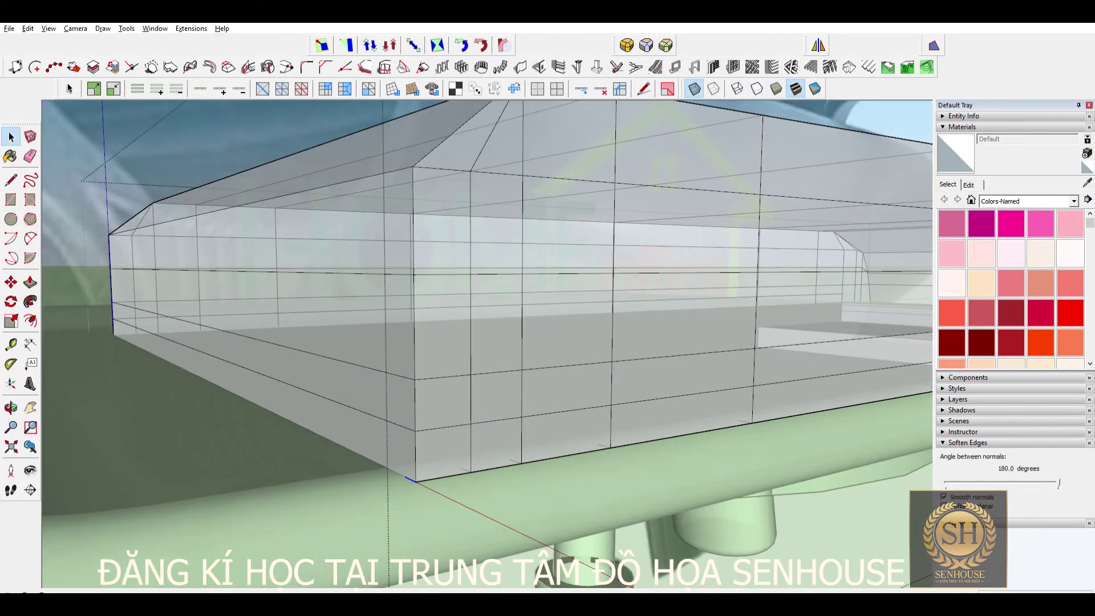
{"action": "key", "text": "m"}
{"action": "left_click", "coordinate": [415, 481]}
{"action": "left_click", "coordinate": [405, 427]}
{"action": "key", "text": "space"}
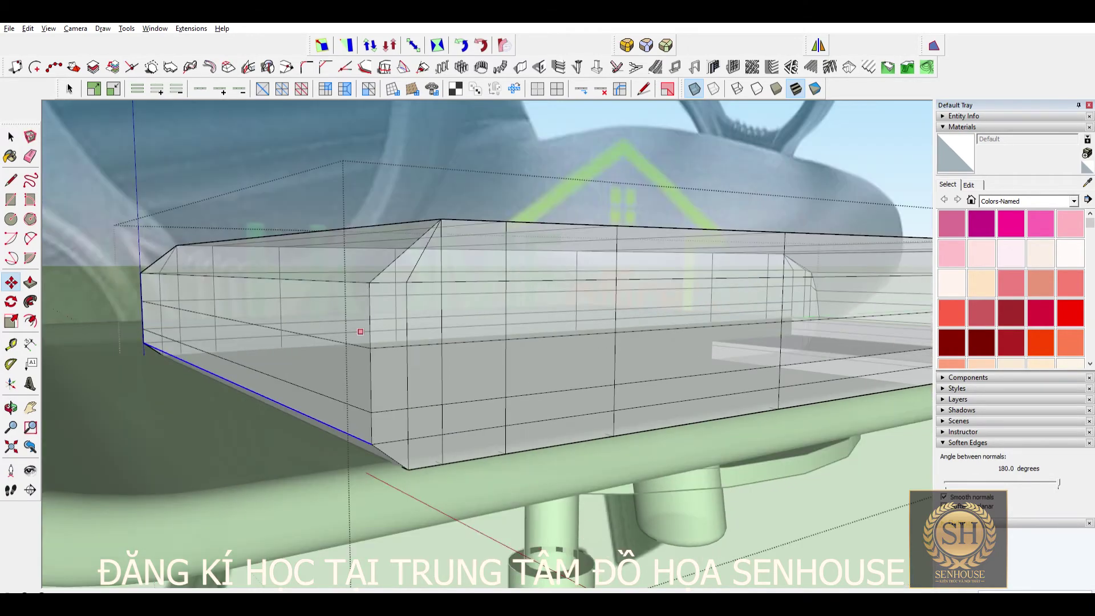
Step: Orbit and zoom to inspect the beveled front corner from above
{"action": "mouse_move", "coordinate": [405, 427]}
{"action": "middle_mouse_down"}
{"action": "mouse_move", "coordinate": [456, 342]}
{"action": "mouse_move", "coordinate": [428, 342]}
{"action": "middle_mouse_up"}
{"action": "scroll", "coordinate": [485, 342], "scroll_direction": "down", "scroll_amount": 3}
{"action": "scroll", "coordinate": [456, 342], "scroll_direction": "up", "scroll_amount": 3}
{"action": "scroll", "coordinate": [485, 342], "scroll_direction": "down", "scroll_amount": 5}
{"action": "key", "text": "space"}
{"action": "scroll", "coordinate": [400, 313], "scroll_direction": "up", "scroll_amount": 2}
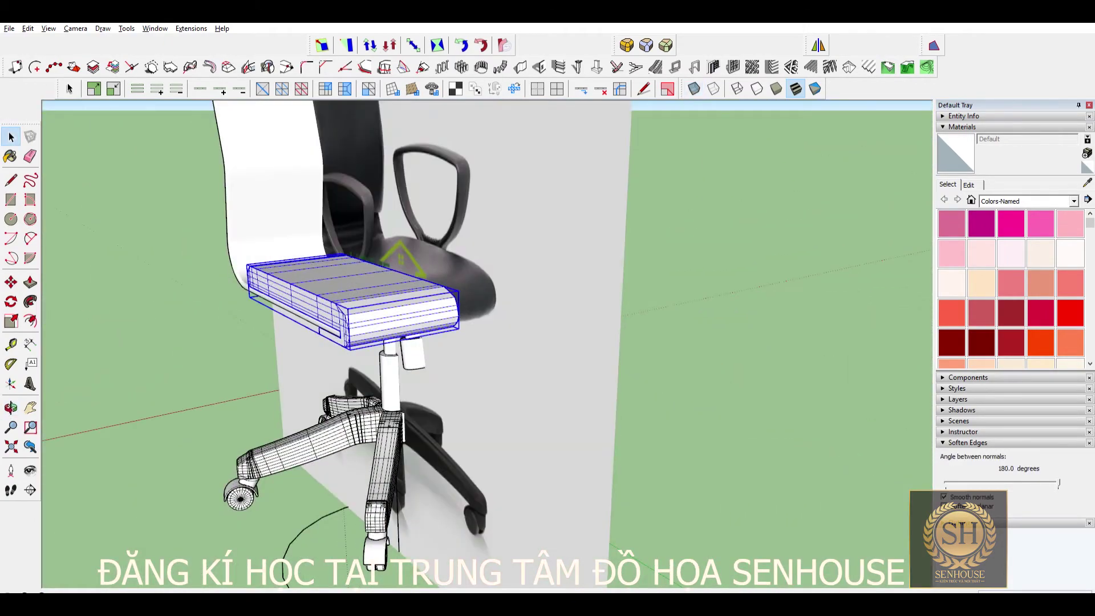
{"action": "scroll", "coordinate": [456, 314], "scroll_direction": "up", "scroll_amount": 3}
{"action": "middle_click_drag", "start_coordinate": [456, 314], "coordinate": [485, 320]}
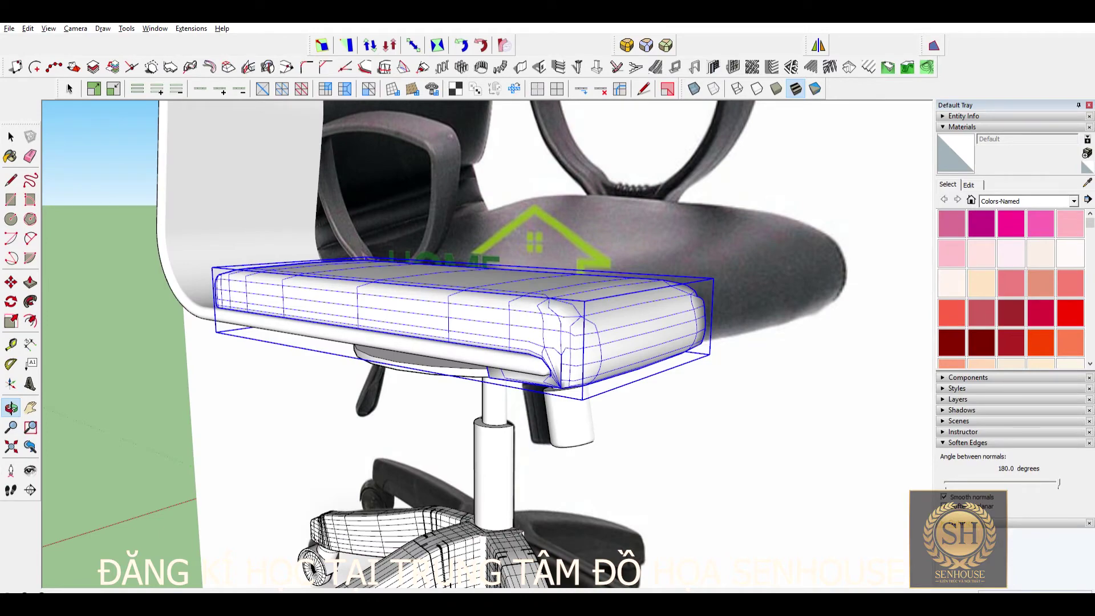
{"action": "scroll", "coordinate": [485, 342], "scroll_direction": "down", "scroll_amount": 2}
{"action": "middle_click_drag", "start_coordinate": [485, 342], "coordinate": [428, 342]}
{"action": "scroll", "coordinate": [400, 285], "scroll_direction": "up", "scroll_amount": 3}
{"action": "middle_click_drag", "start_coordinate": [400, 285], "coordinate": [428, 308]}
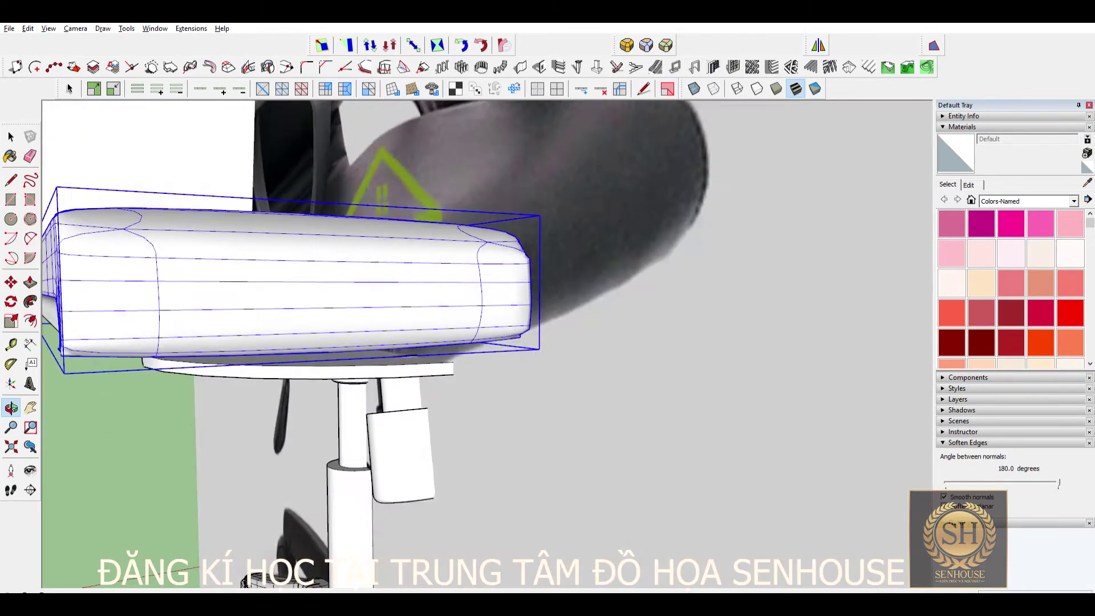
{"action": "scroll", "coordinate": [485, 343], "scroll_direction": "up", "scroll_amount": 3}
{"action": "scroll", "coordinate": [485, 342], "scroll_direction": "down", "scroll_amount": 3}
{"action": "middle_click_drag", "start_coordinate": [485, 342], "coordinate": [399, 331]}
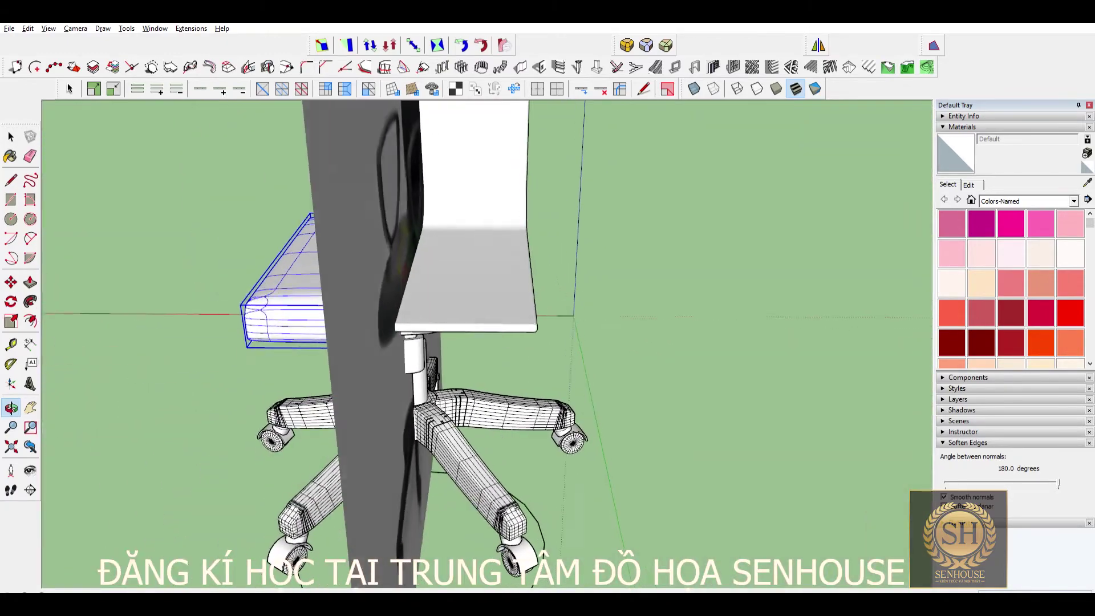
{"action": "key", "text": "s"}
{"action": "middle_click_drag", "start_coordinate": [485, 342], "coordinate": [371, 342]}
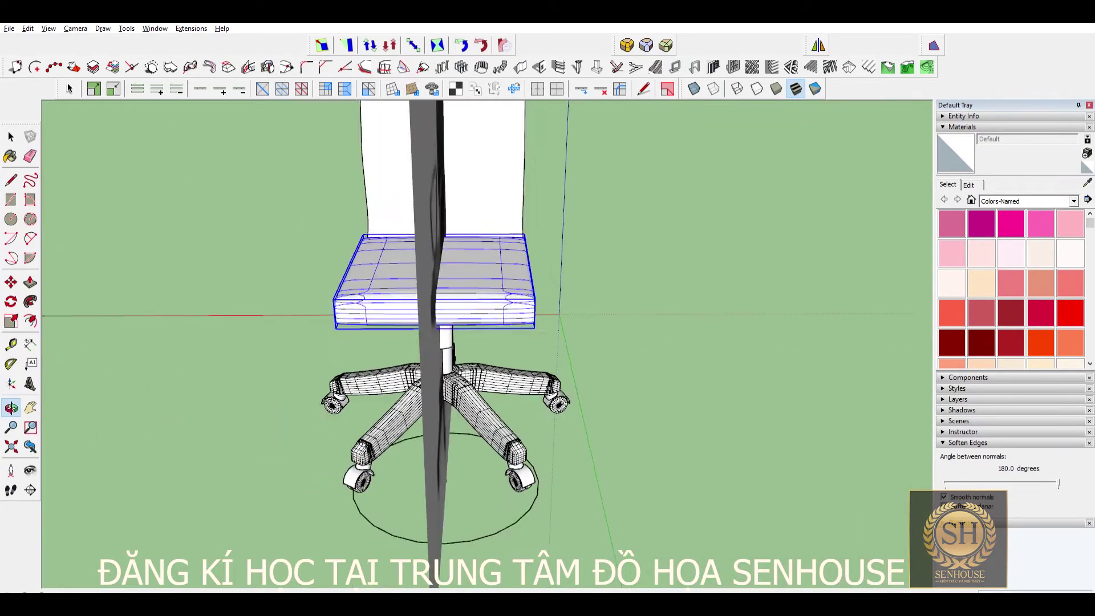
{"action": "scroll", "coordinate": [514, 313], "scroll_direction": "up", "scroll_amount": 3}
{"action": "scroll", "coordinate": [432, 121], "scroll_direction": "down", "scroll_amount": 5}
{"action": "middle_click_drag", "start_coordinate": [431, 121], "coordinate": [432, 121]}
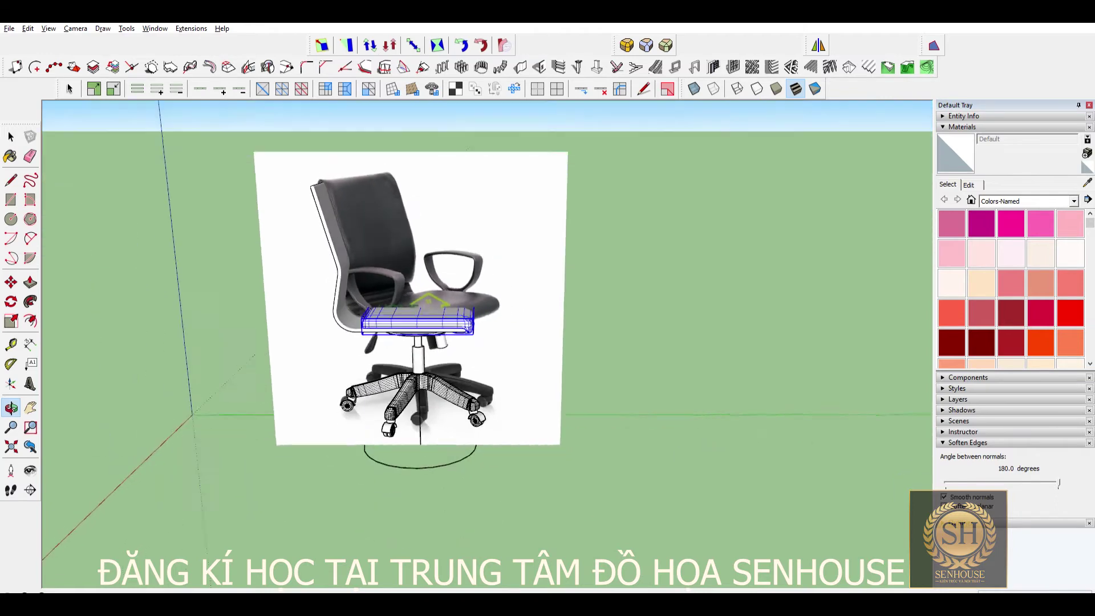
{"action": "scroll", "coordinate": [432, 121], "scroll_direction": "up", "scroll_amount": 5}
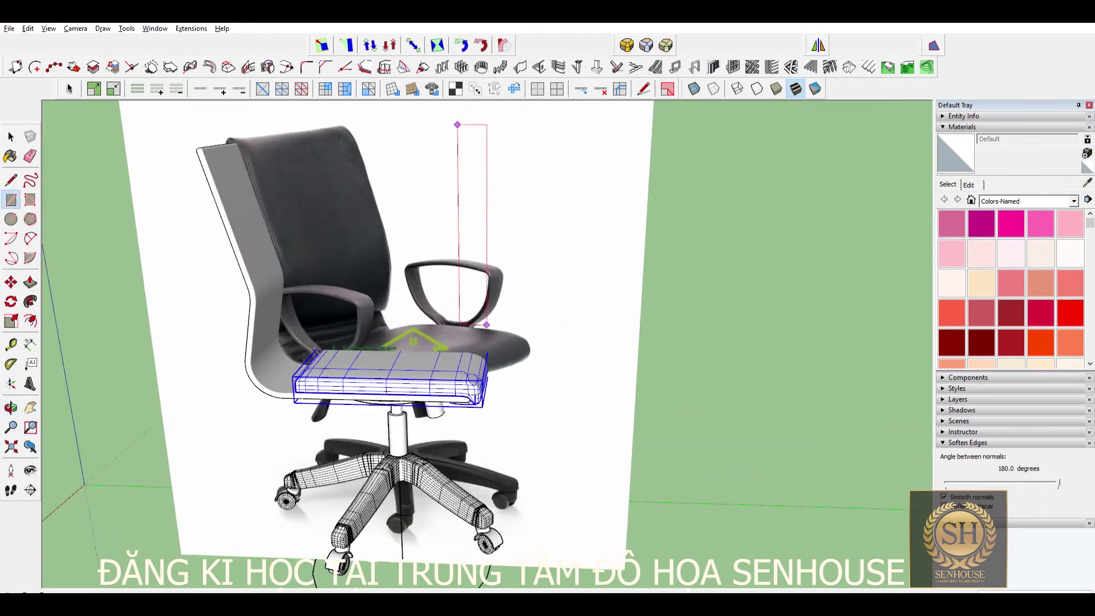
Step: Extrude the upright rectangle with Push/Pull into a tall box
{"action": "scroll", "coordinate": [469, 157], "scroll_direction": "down", "scroll_amount": 3}
{"action": "scroll", "coordinate": [469, 157], "scroll_direction": "up", "scroll_amount": 4}
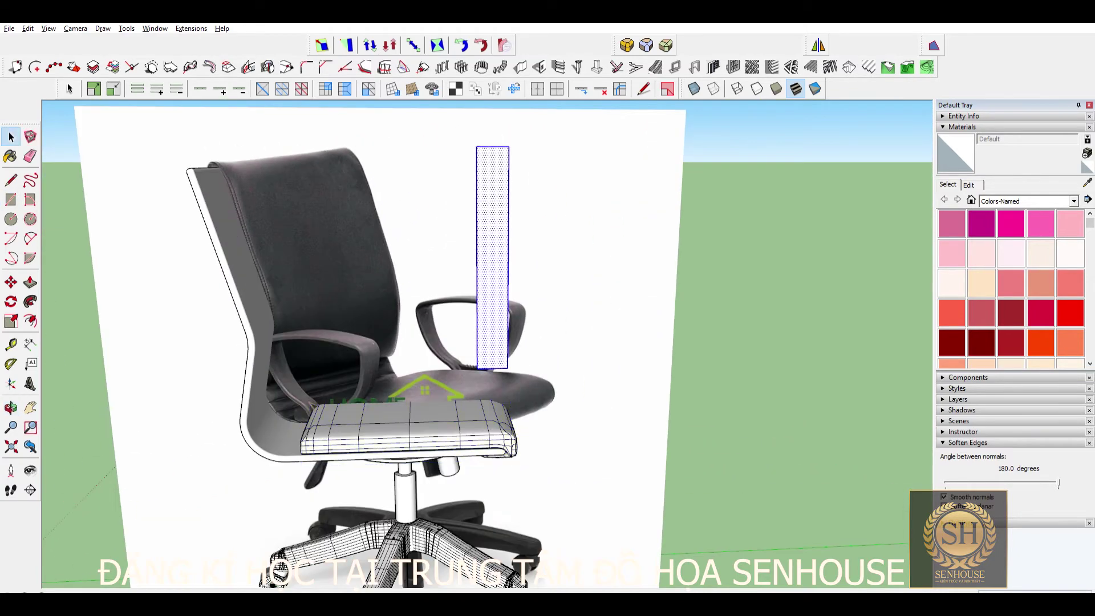
{"action": "key", "text": "space"}
{"action": "key", "text": "p"}
{"action": "left_click", "coordinate": [493, 257]}
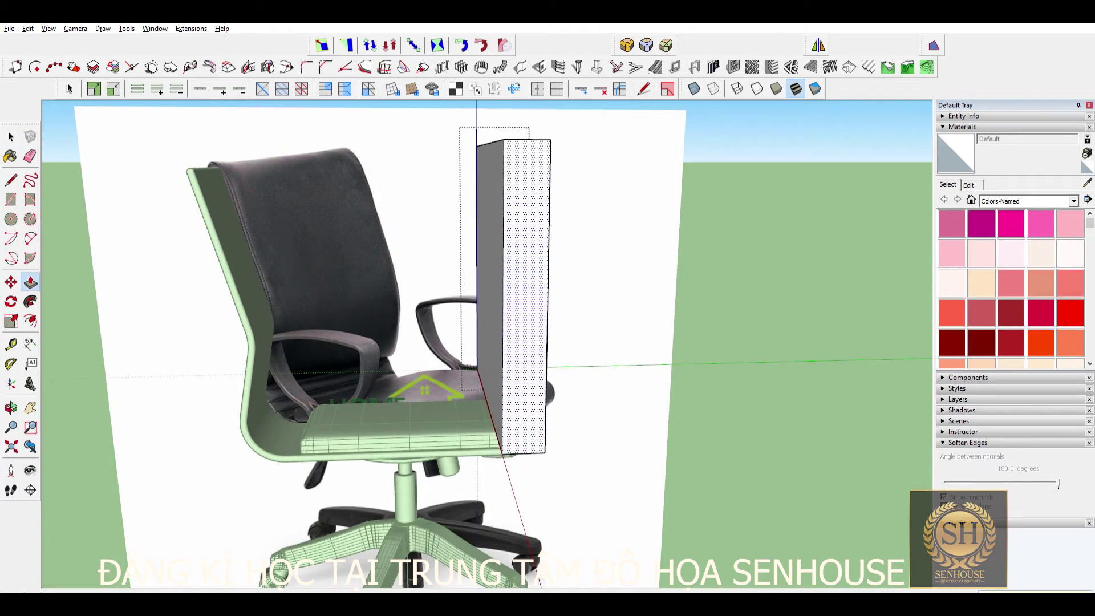
Step: Orbit and zoom around the tall box to inspect it and its top face
{"action": "middle_click_drag", "start_coordinate": [492, 257], "coordinate": [456, 240]}
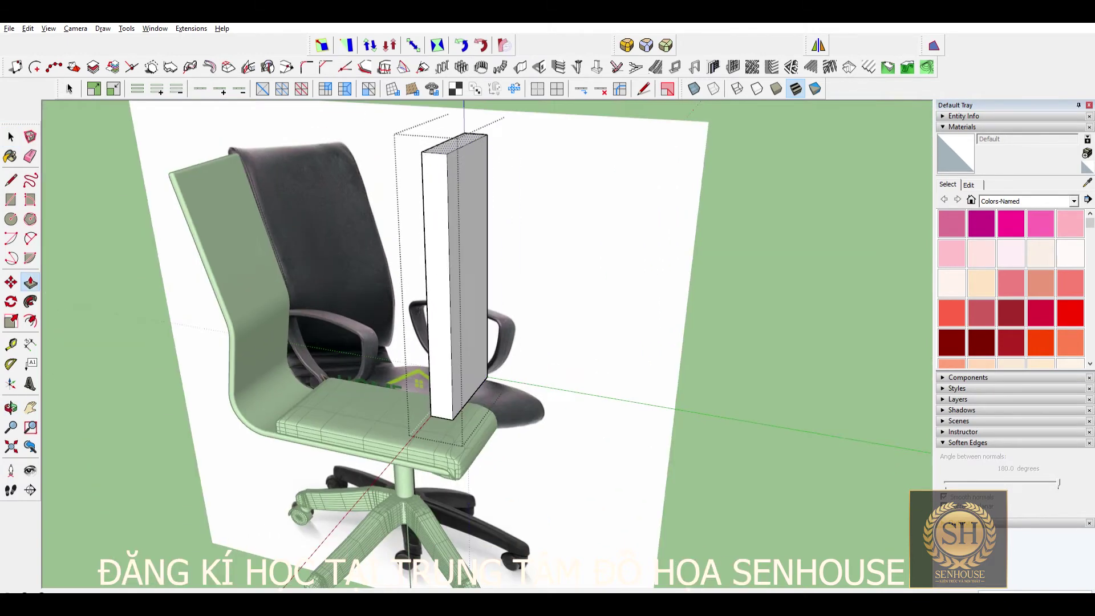
{"action": "middle_click_drag", "start_coordinate": [480, 150], "coordinate": [479, 261]}
{"action": "middle_click_drag", "start_coordinate": [479, 315], "coordinate": [479, 239]}
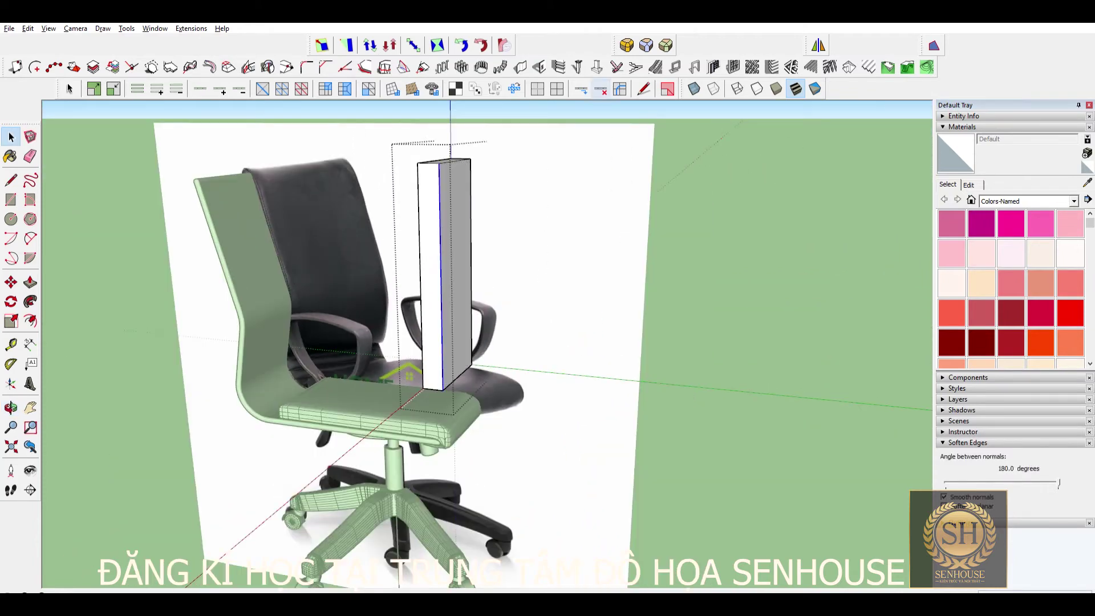
{"action": "scroll", "coordinate": [435, 248], "scroll_direction": "up", "scroll_amount": 2}
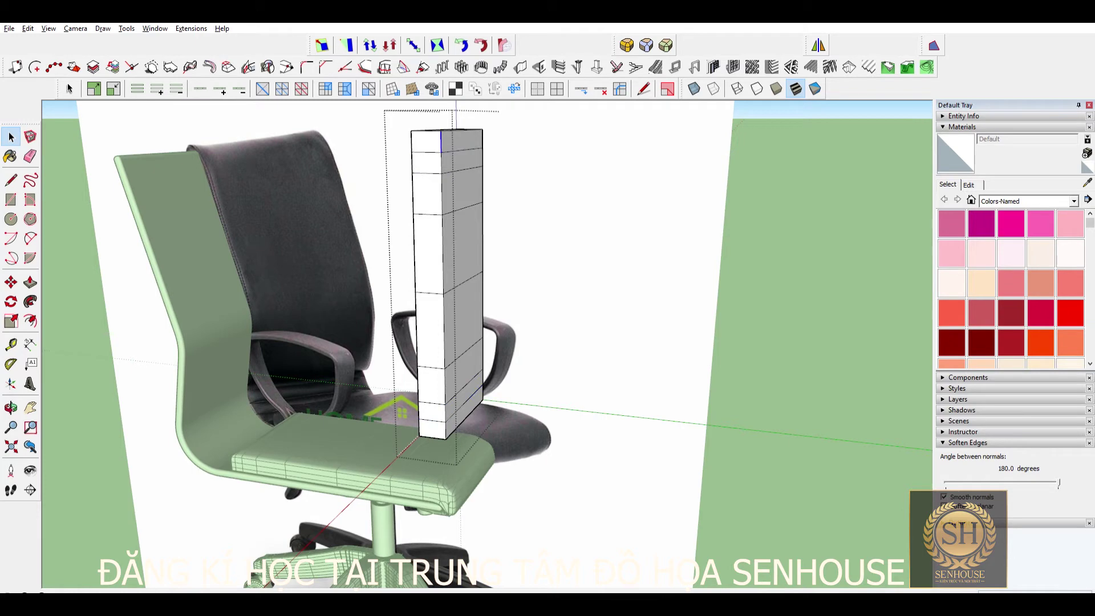
{"action": "scroll", "coordinate": [439, 262], "scroll_direction": "up", "scroll_amount": 1}
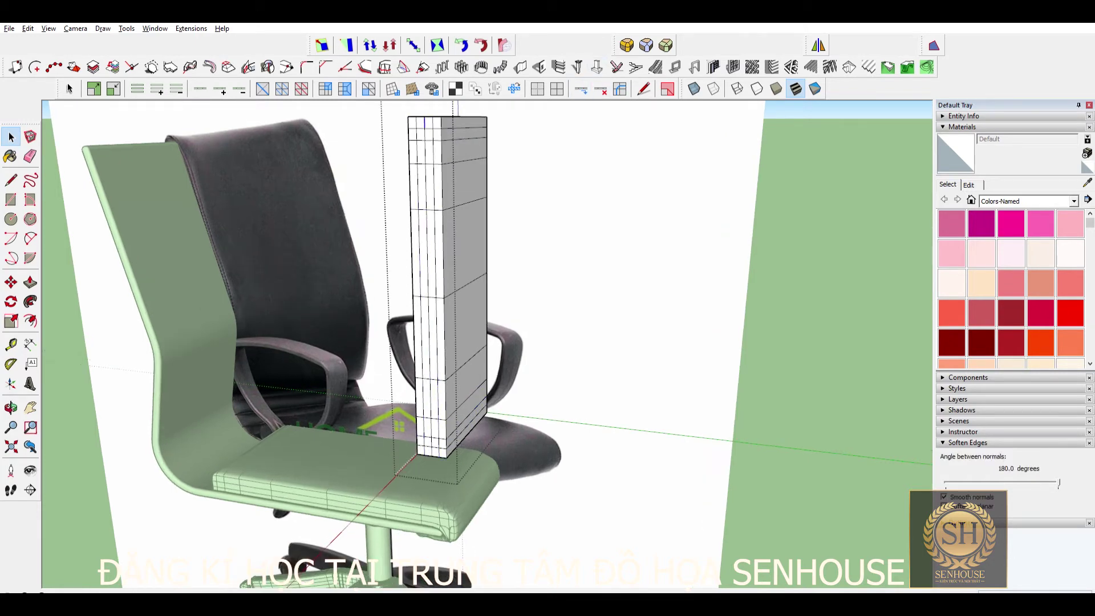
{"action": "scroll", "coordinate": [445, 285], "scroll_direction": "down", "scroll_amount": 2}
{"action": "middle_click_drag", "start_coordinate": [445, 286], "coordinate": [434, 319]}
{"action": "scroll", "coordinate": [433, 263], "scroll_direction": "up", "scroll_amount": 3}
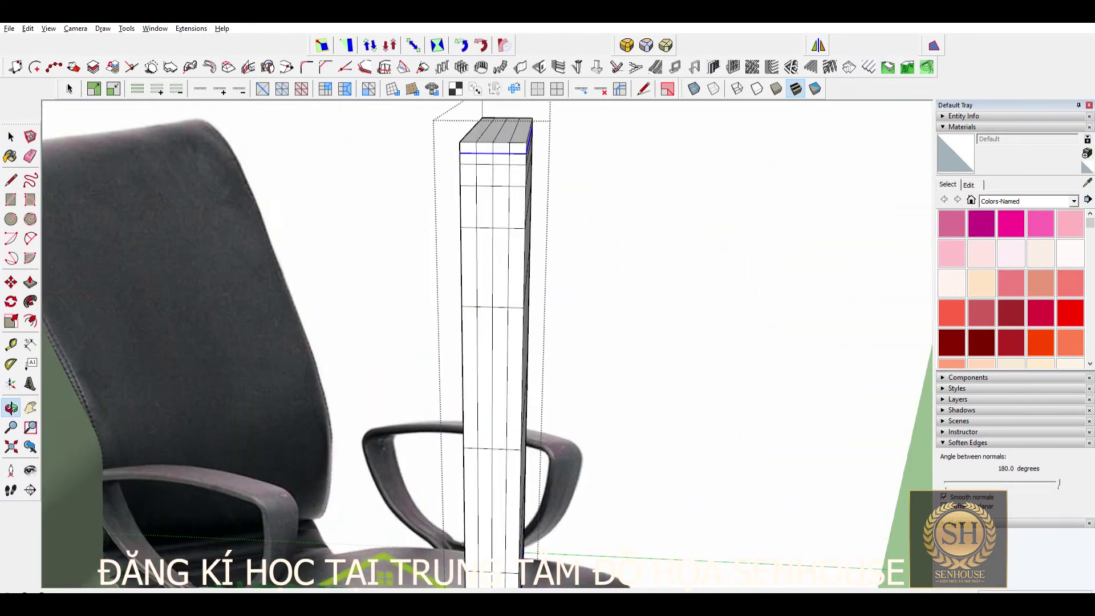
{"action": "mouse_move", "coordinate": [433, 263]}
{"action": "middle_mouse_down"}
{"action": "mouse_move", "coordinate": [434, 297]}
{"action": "mouse_move", "coordinate": [490, 285]}
{"action": "middle_mouse_up"}
{"action": "scroll", "coordinate": [491, 285], "scroll_direction": "up", "scroll_amount": 2}
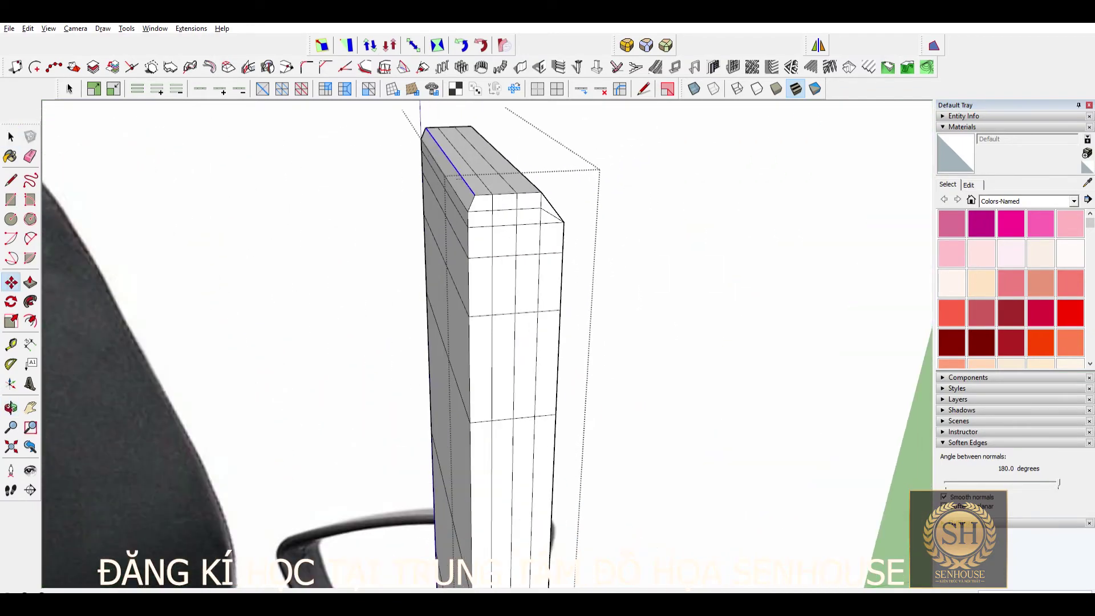
{"action": "scroll", "coordinate": [296, 259], "scroll_direction": "down", "scroll_amount": 3}
Step: Orbit out to the whole chair, then zoom to the box's base above the seat
{"action": "middle_click_drag", "start_coordinate": [296, 259], "coordinate": [342, 262]}
{"action": "key", "text": "space"}
{"action": "scroll", "coordinate": [342, 262], "scroll_direction": "down", "scroll_amount": 2}
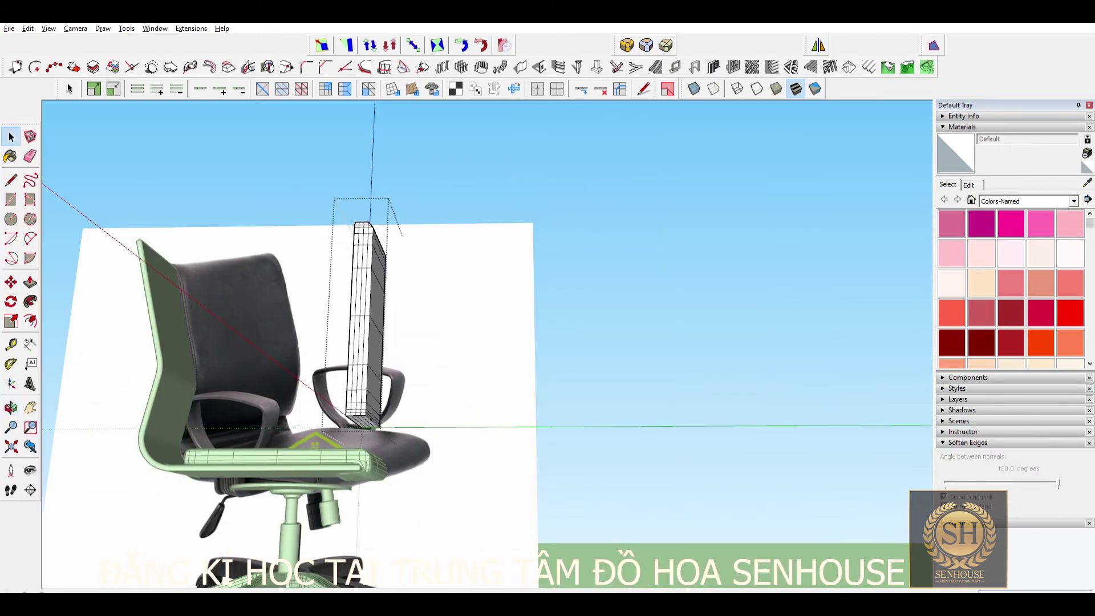
{"action": "middle_click_drag", "start_coordinate": [371, 314], "coordinate": [399, 297]}
{"action": "scroll", "coordinate": [371, 285], "scroll_direction": "up", "scroll_amount": 2}
{"action": "scroll", "coordinate": [371, 285], "scroll_direction": "up", "scroll_amount": 3}
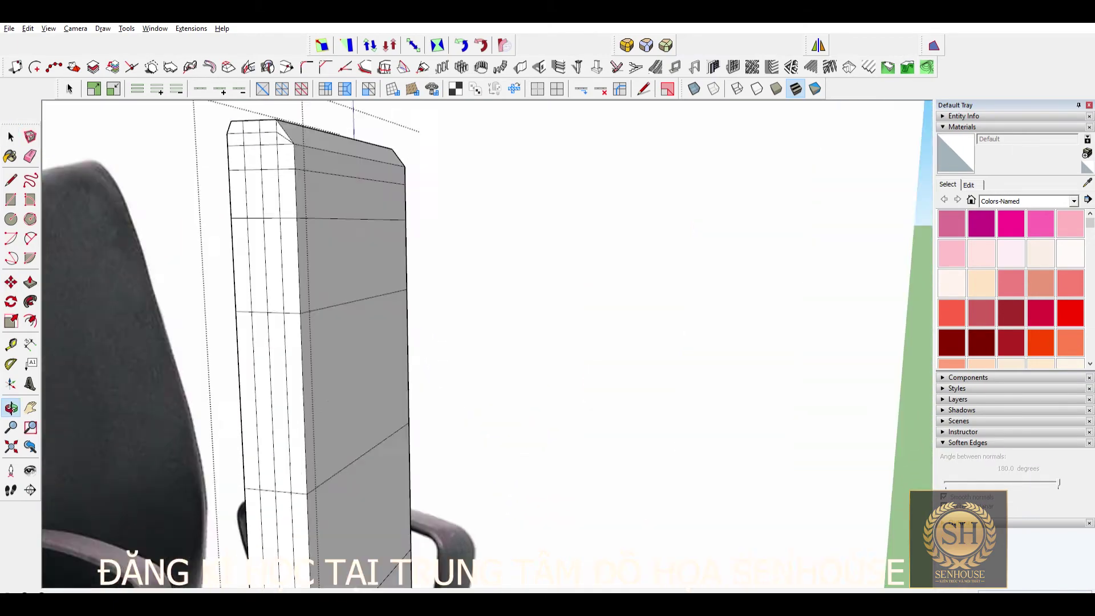
{"action": "middle_click_drag", "start_coordinate": [484, 343], "coordinate": [484, 257]}
{"action": "scroll", "coordinate": [365, 285], "scroll_direction": "up", "scroll_amount": 3}
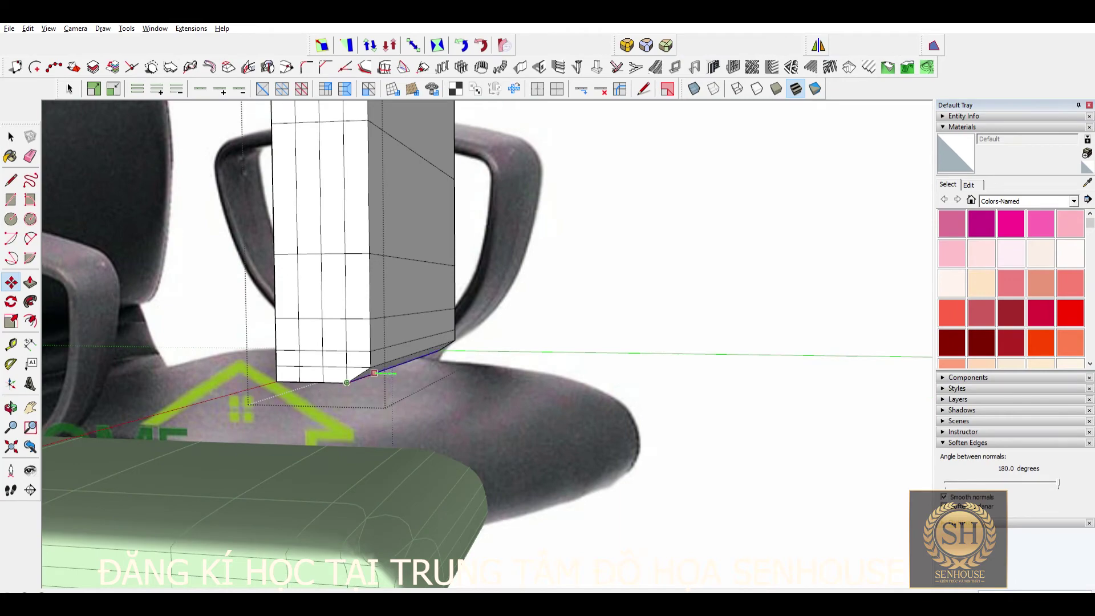
{"action": "scroll", "coordinate": [374, 373], "scroll_direction": "up", "scroll_amount": 3}
Step: Lift the box's bottom edge with Move to chamfer its base
{"action": "key", "text": "m"}
{"action": "left_click_drag", "start_coordinate": [512, 287], "coordinate": [512, 232]}
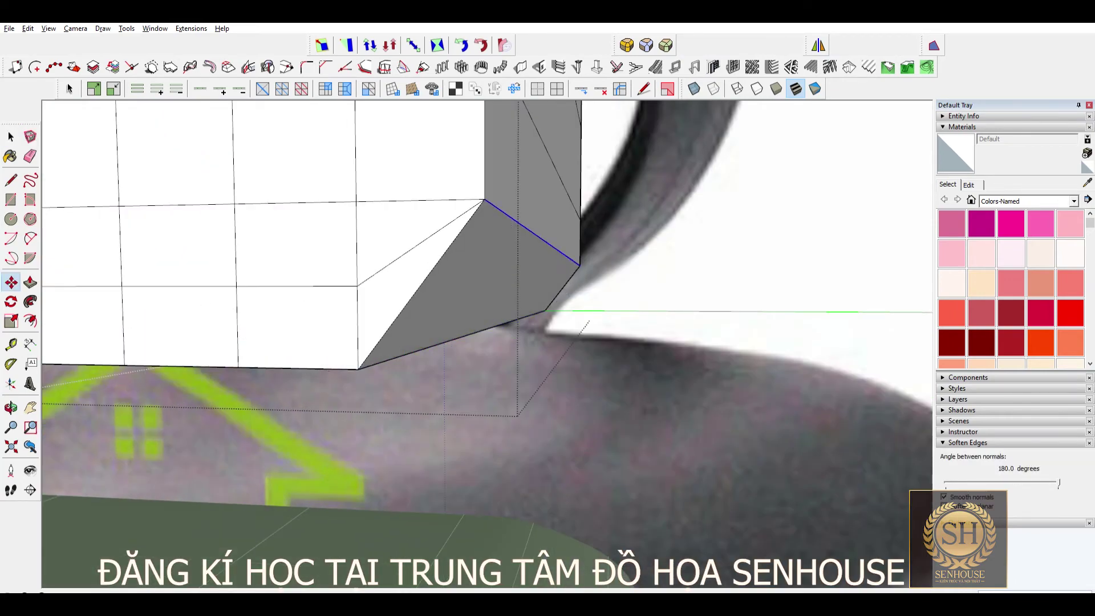
{"action": "scroll", "coordinate": [485, 342], "scroll_direction": "down", "scroll_amount": 3}
{"action": "scroll", "coordinate": [485, 343], "scroll_direction": "down", "scroll_amount": 3}
{"action": "scroll", "coordinate": [485, 342], "scroll_direction": "down", "scroll_amount": 5}
{"action": "mouse_move", "coordinate": [485, 342]}
{"action": "middle_mouse_down"}
{"action": "mouse_move", "coordinate": [485, 320]}
{"action": "mouse_move", "coordinate": [456, 296]}
{"action": "middle_mouse_up"}
Step: Orbit and zoom to check the chamfered box against the whole chair
{"action": "key", "text": "m"}
{"action": "scroll", "coordinate": [402, 228], "scroll_direction": "down", "scroll_amount": 3}
{"action": "scroll", "coordinate": [402, 150], "scroll_direction": "up", "scroll_amount": 5}
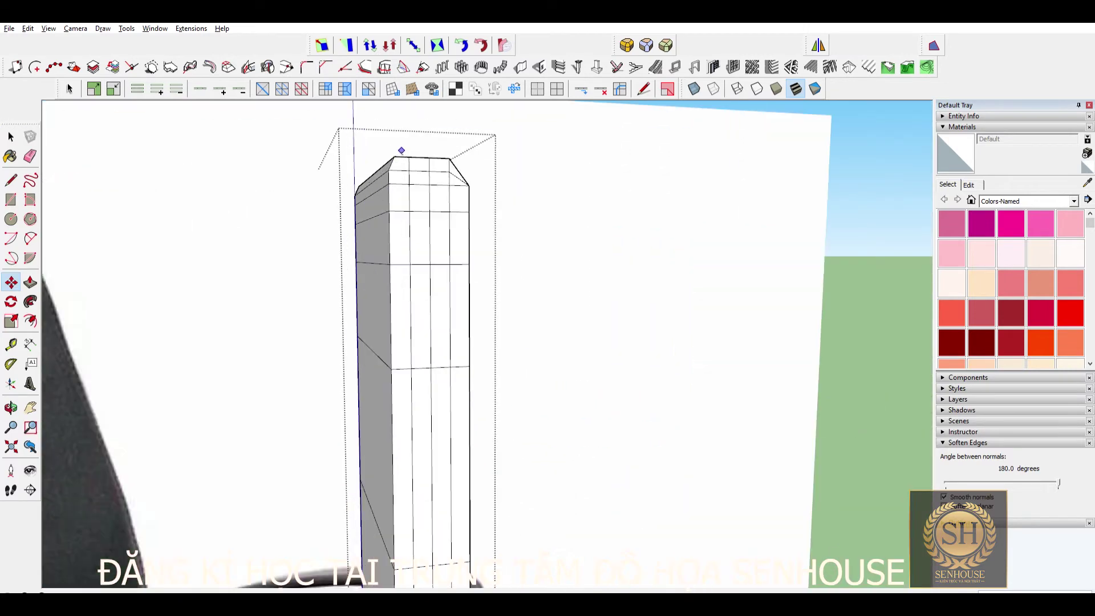
{"action": "key", "text": "space"}
{"action": "scroll", "coordinate": [402, 150], "scroll_direction": "down", "scroll_amount": 5}
{"action": "middle_click_drag", "start_coordinate": [402, 228], "coordinate": [382, 399]}
{"action": "scroll", "coordinate": [382, 443], "scroll_direction": "up", "scroll_amount": 3}
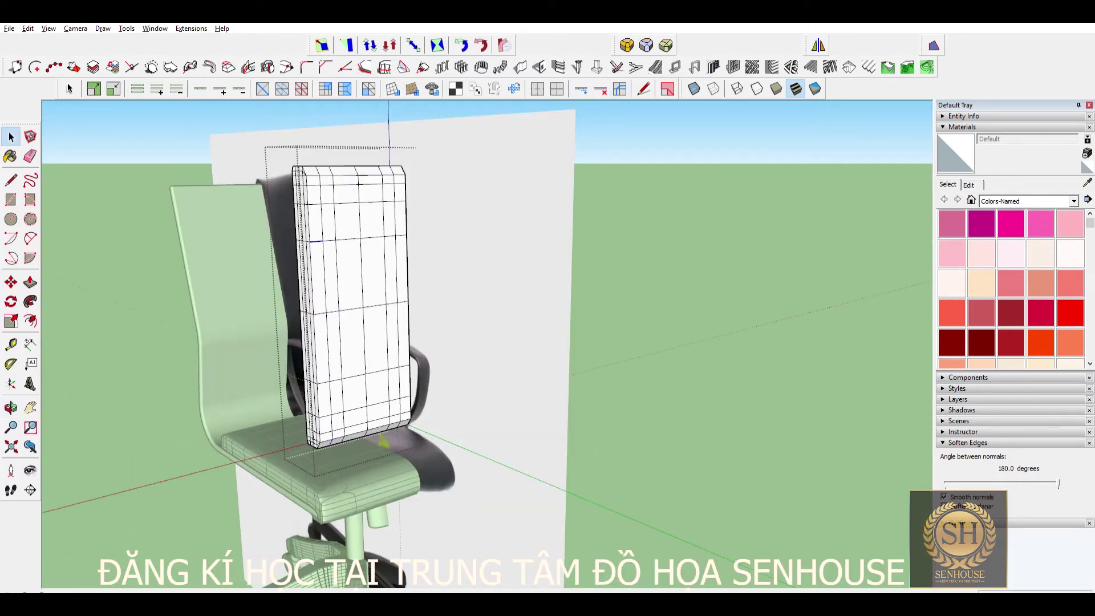
{"action": "scroll", "coordinate": [383, 442], "scroll_direction": "down", "scroll_amount": 3}
{"action": "middle_click_drag", "start_coordinate": [382, 442], "coordinate": [393, 402]}
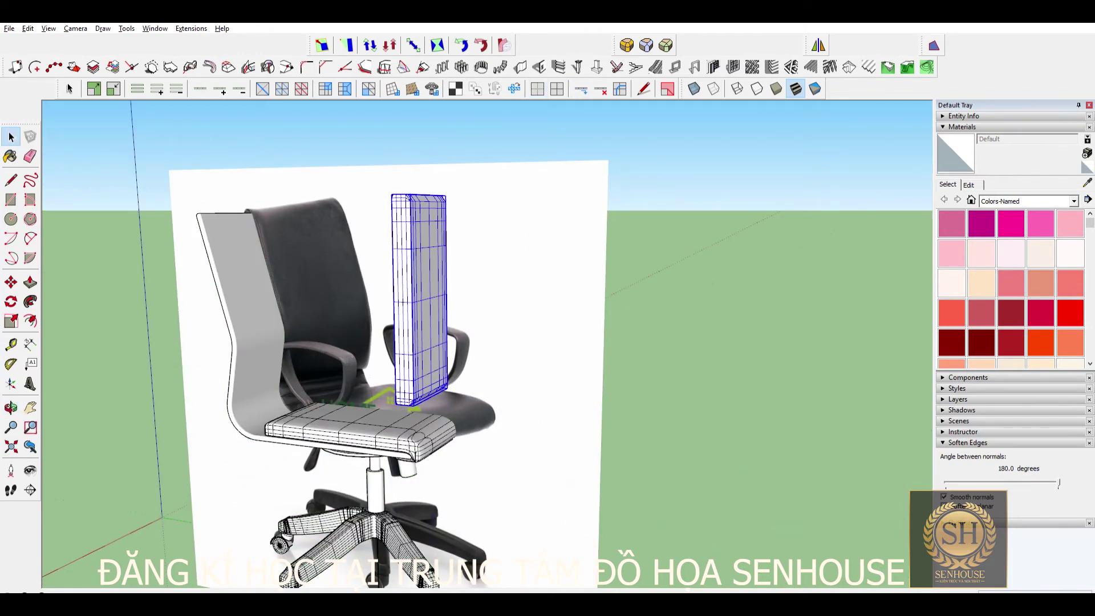
Step: Tilt the backrest box and drop it onto the chair back
{"action": "middle_click_drag", "start_coordinate": [422, 297], "coordinate": [399, 297]}
{"action": "scroll", "coordinate": [422, 297], "scroll_direction": "down", "scroll_amount": 2}
{"action": "scroll", "coordinate": [457, 343], "scroll_direction": "up", "scroll_amount": 4}
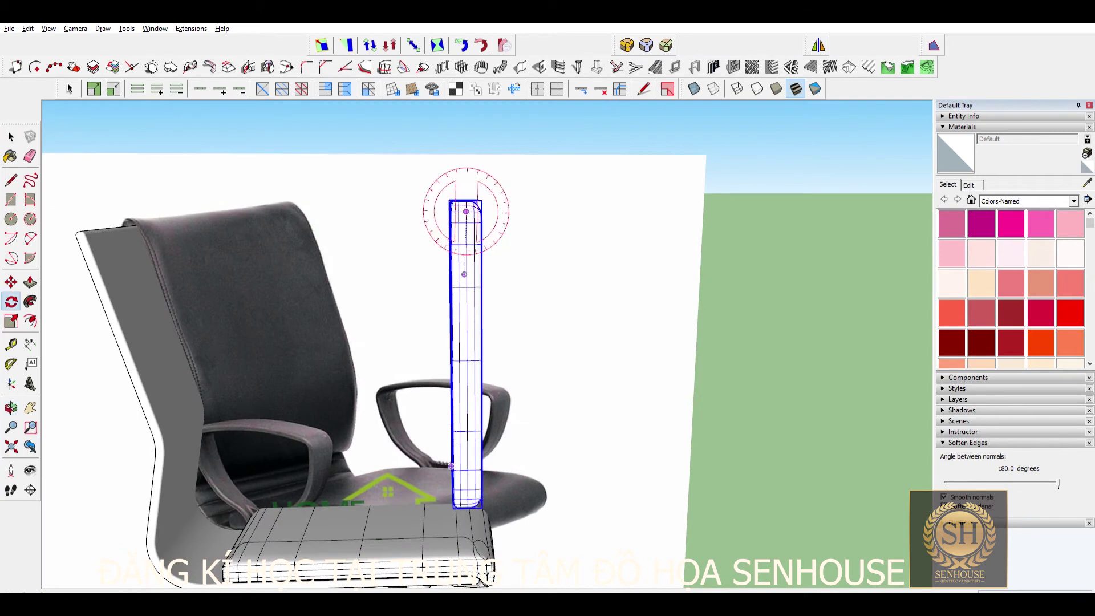
{"action": "left_click", "coordinate": [513, 456]}
{"action": "key", "text": "m"}
{"action": "left_click", "coordinate": [489, 284]}
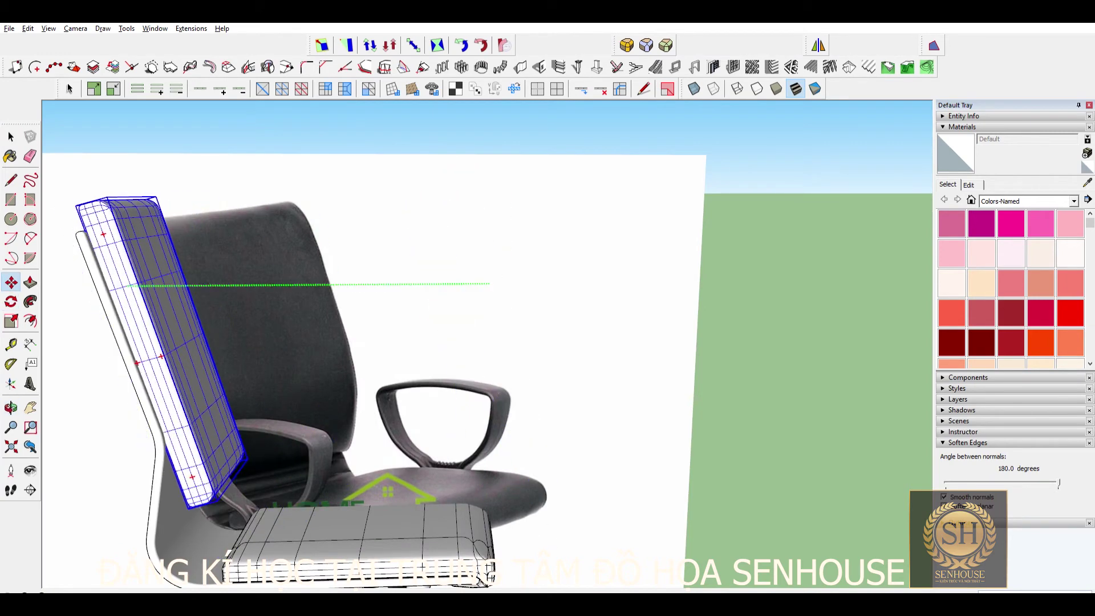
{"action": "left_click", "coordinate": [489, 284]}
Step: Reposition the backrest box with Move and check its alignment against the chair back
{"action": "middle_click_drag", "start_coordinate": [489, 283], "coordinate": [467, 274]}
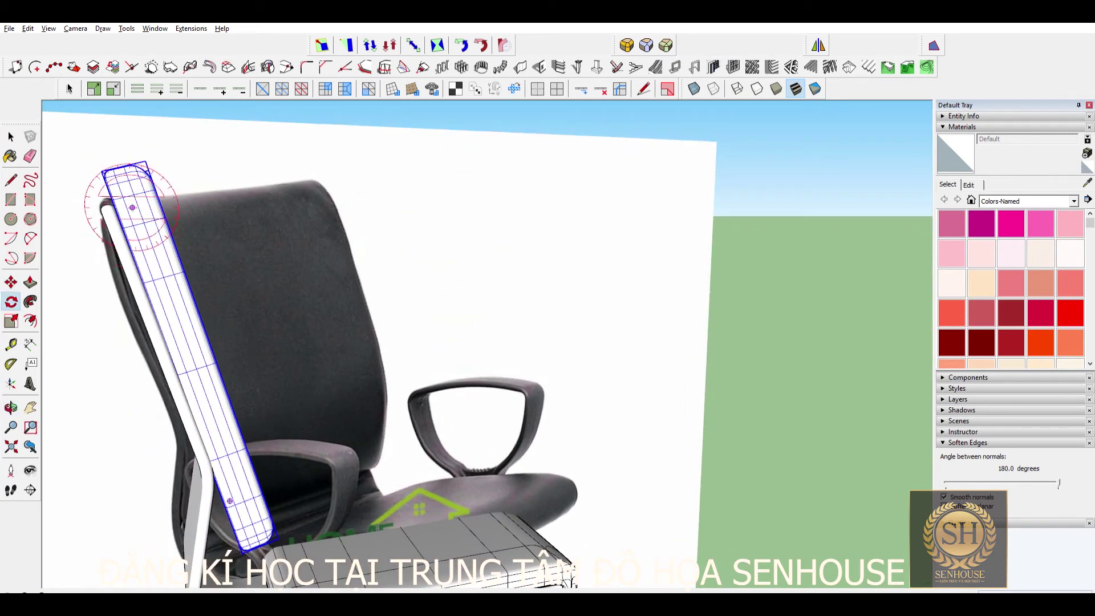
{"action": "scroll", "coordinate": [251, 219], "scroll_direction": "up", "scroll_amount": 2}
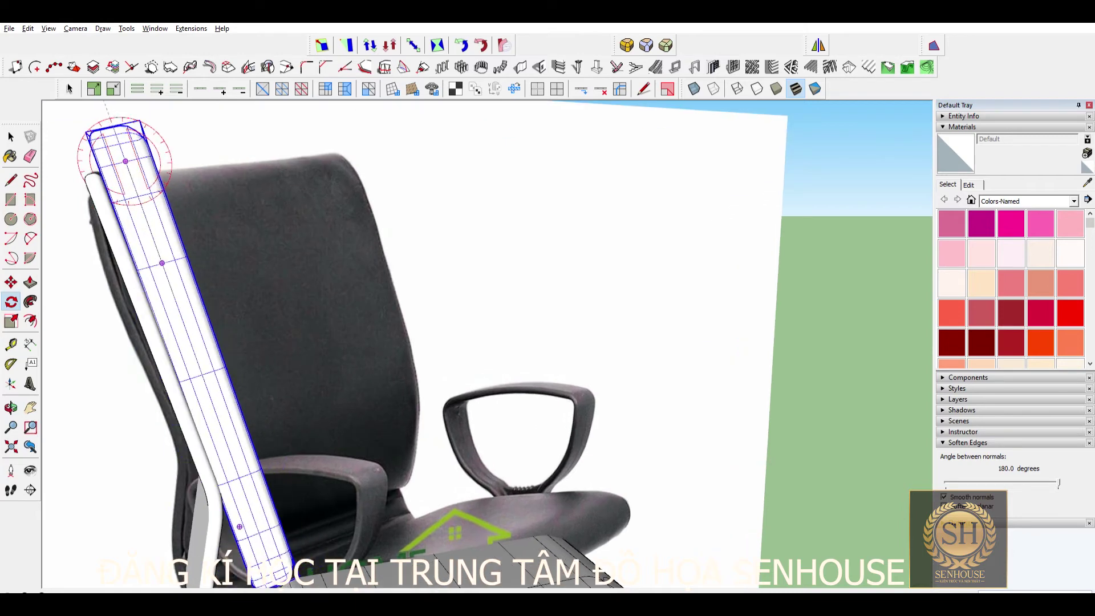
{"action": "scroll", "coordinate": [228, 342], "scroll_direction": "down", "scroll_amount": 3}
{"action": "key", "text": "m"}
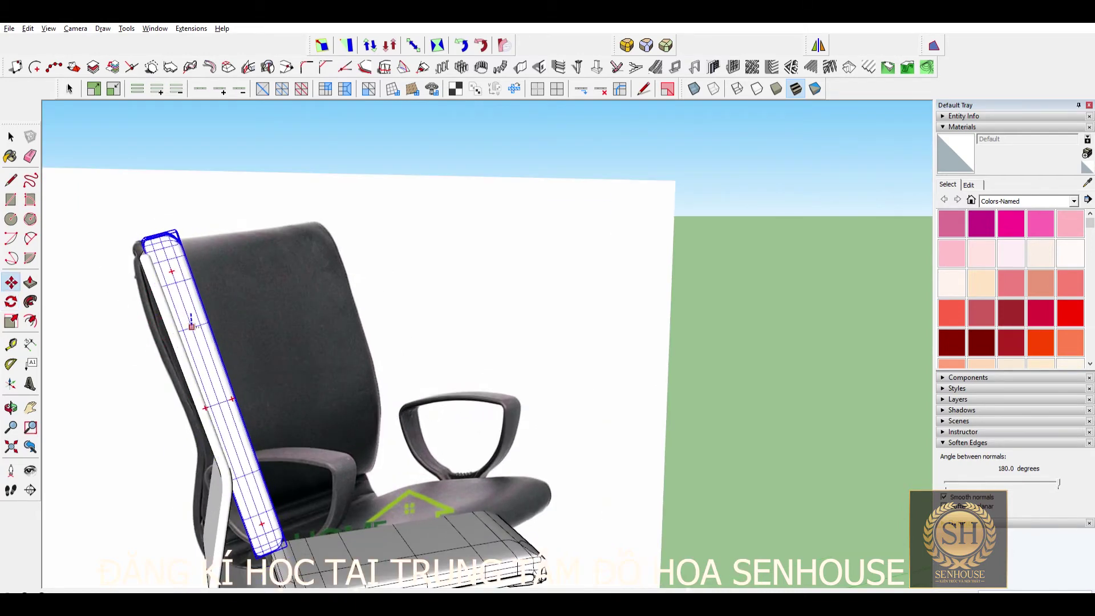
{"action": "scroll", "coordinate": [191, 326], "scroll_direction": "up", "scroll_amount": 2}
{"action": "left_click", "coordinate": [192, 326]}
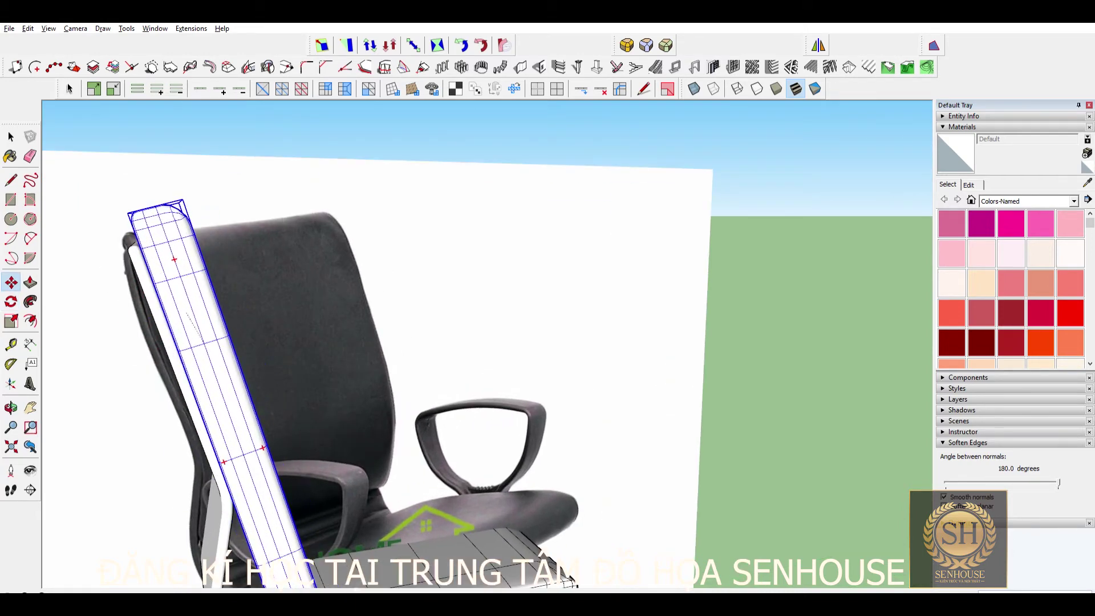
{"action": "middle_click_drag", "start_coordinate": [192, 326], "coordinate": [297, 320]}
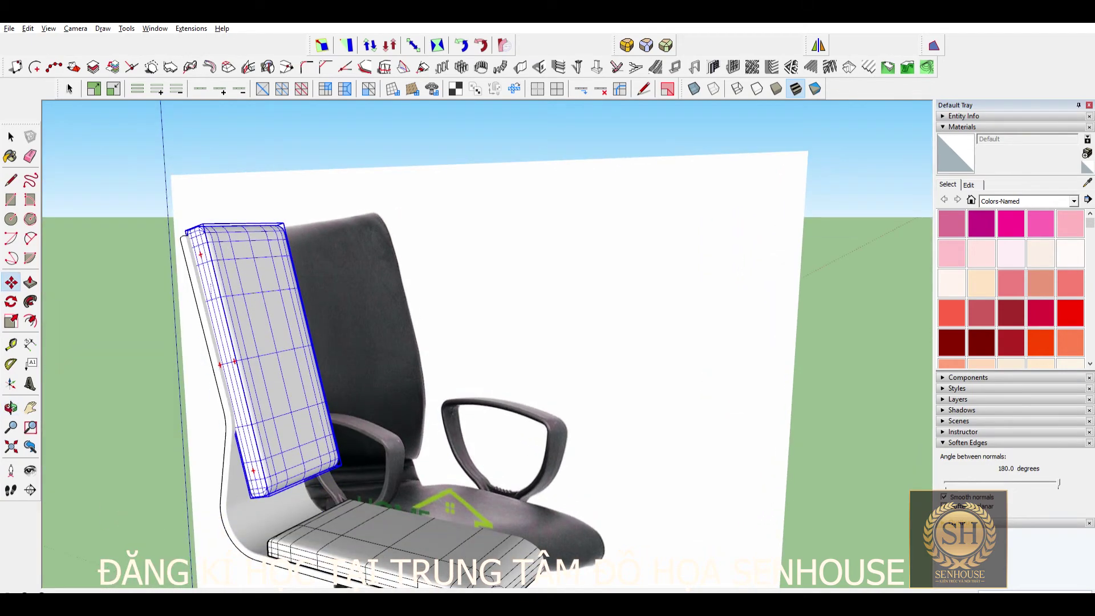
{"action": "scroll", "coordinate": [257, 319], "scroll_direction": "up", "scroll_amount": 2}
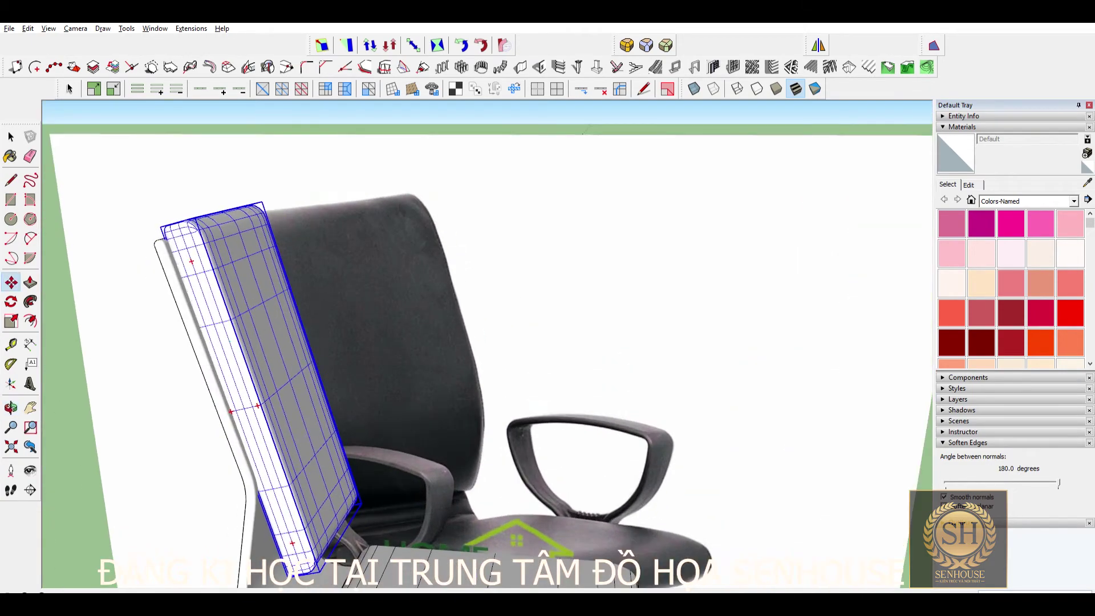
{"action": "mouse_move", "coordinate": [399, 342]}
{"action": "middle_mouse_down"}
{"action": "mouse_move", "coordinate": [434, 320]}
{"action": "mouse_move", "coordinate": [433, 240]}
{"action": "mouse_move", "coordinate": [410, 342]}
{"action": "middle_mouse_up"}
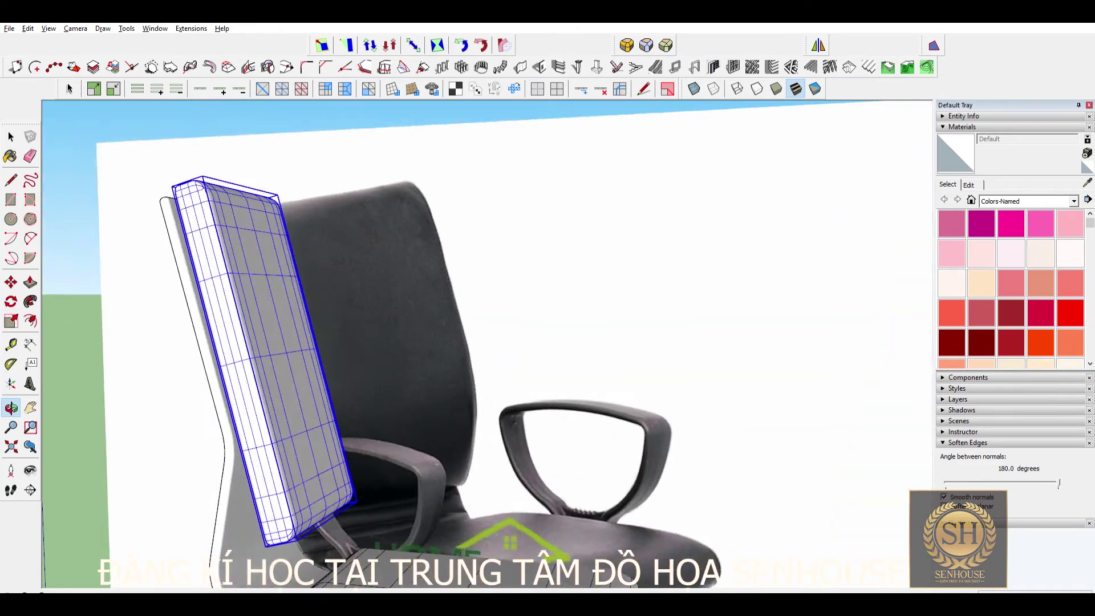
{"action": "middle_click_drag", "start_coordinate": [216, 268], "coordinate": [245, 268]}
Step: Rotate the backrest box about its midpoint to match the photo's backrest angle
{"action": "key", "text": "q"}
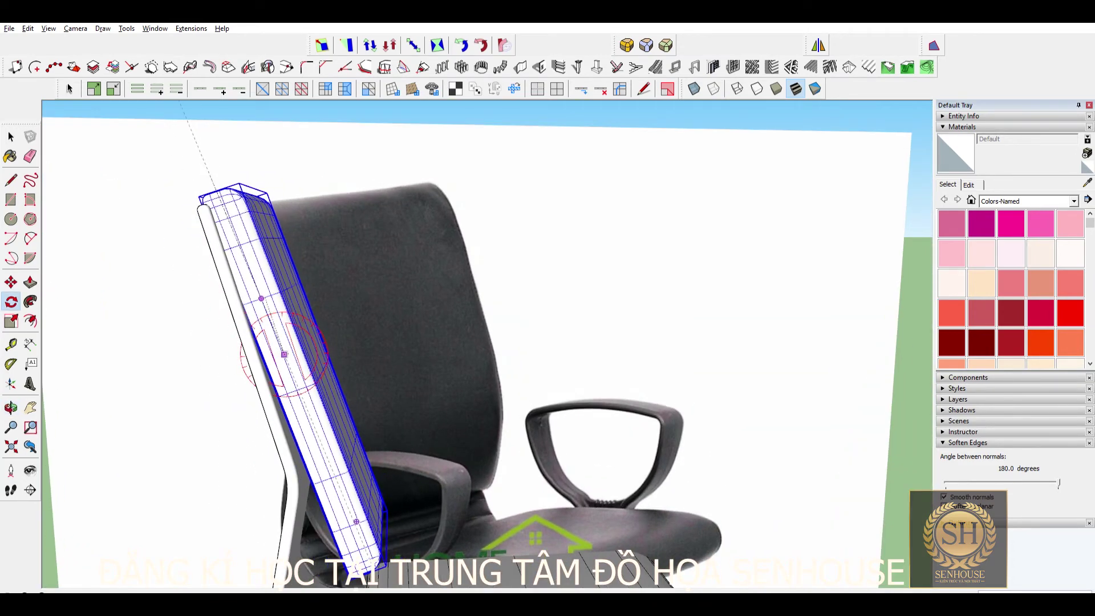
{"action": "scroll", "coordinate": [312, 327], "scroll_direction": "down", "scroll_amount": 1}
{"action": "scroll", "coordinate": [312, 328], "scroll_direction": "down", "scroll_amount": 1}
{"action": "scroll", "coordinate": [315, 422], "scroll_direction": "up", "scroll_amount": 3}
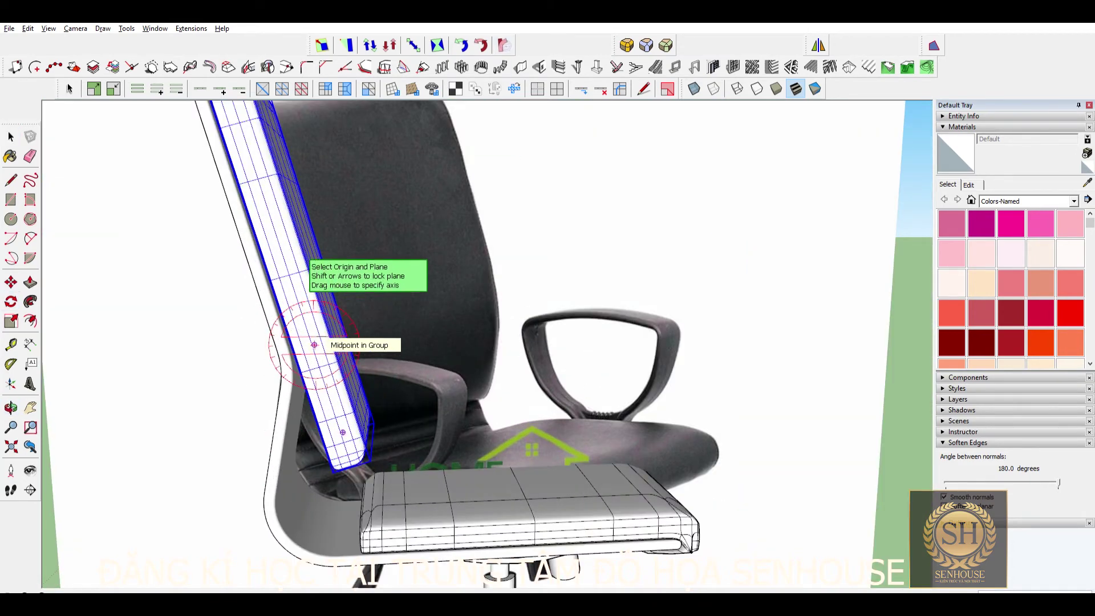
{"action": "left_click", "coordinate": [311, 337]}
{"action": "left_click", "coordinate": [327, 381]}
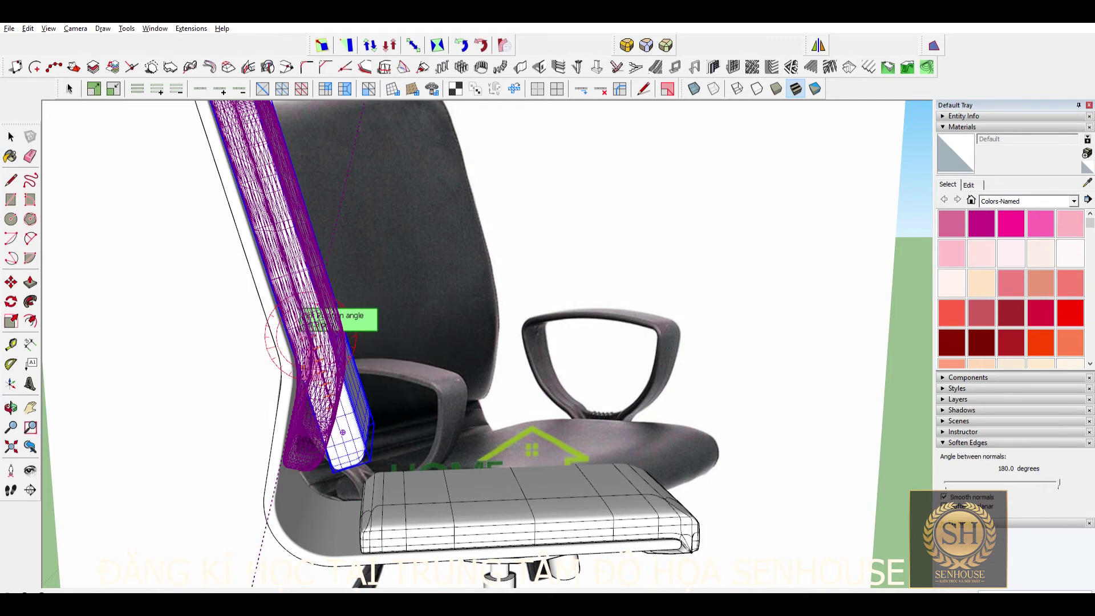
{"action": "scroll", "coordinate": [343, 432], "scroll_direction": "down", "scroll_amount": 3}
Step: Orbit to a front view and zoom to compare the tilted backrest with the photo
{"action": "mouse_move", "coordinate": [343, 432]}
{"action": "middle_mouse_down"}
{"action": "mouse_move", "coordinate": [370, 399]}
{"action": "mouse_move", "coordinate": [399, 434]}
{"action": "mouse_move", "coordinate": [462, 579]}
{"action": "middle_mouse_up"}
{"action": "scroll", "coordinate": [404, 438], "scroll_direction": "up", "scroll_amount": 3}
{"action": "scroll", "coordinate": [403, 438], "scroll_direction": "up", "scroll_amount": 3}
{"action": "scroll", "coordinate": [403, 438], "scroll_direction": "down", "scroll_amount": 3}
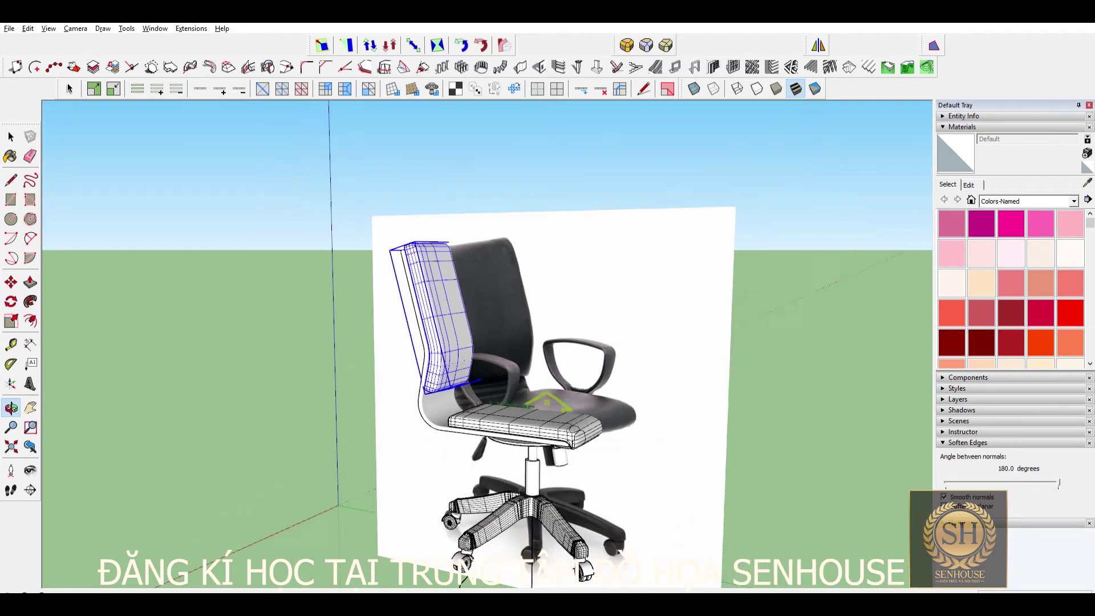
{"action": "scroll", "coordinate": [547, 402], "scroll_direction": "down", "scroll_amount": 5}
{"action": "scroll", "coordinate": [500, 385], "scroll_direction": "up", "scroll_amount": 2}
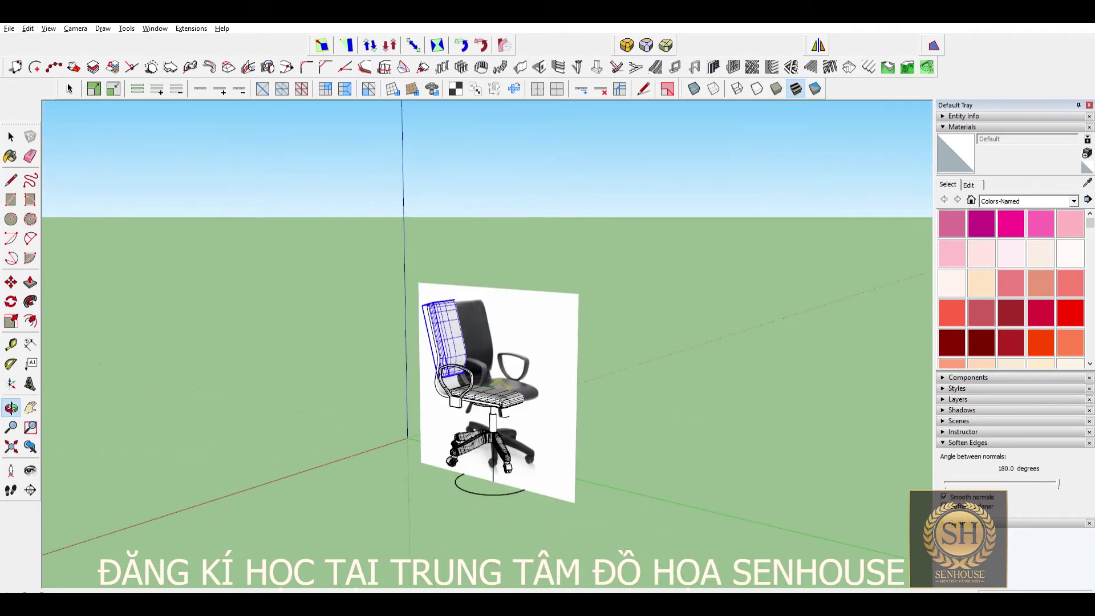
{"action": "scroll", "coordinate": [480, 360], "scroll_direction": "up", "scroll_amount": 3}
{"action": "scroll", "coordinate": [481, 360], "scroll_direction": "up", "scroll_amount": 2}
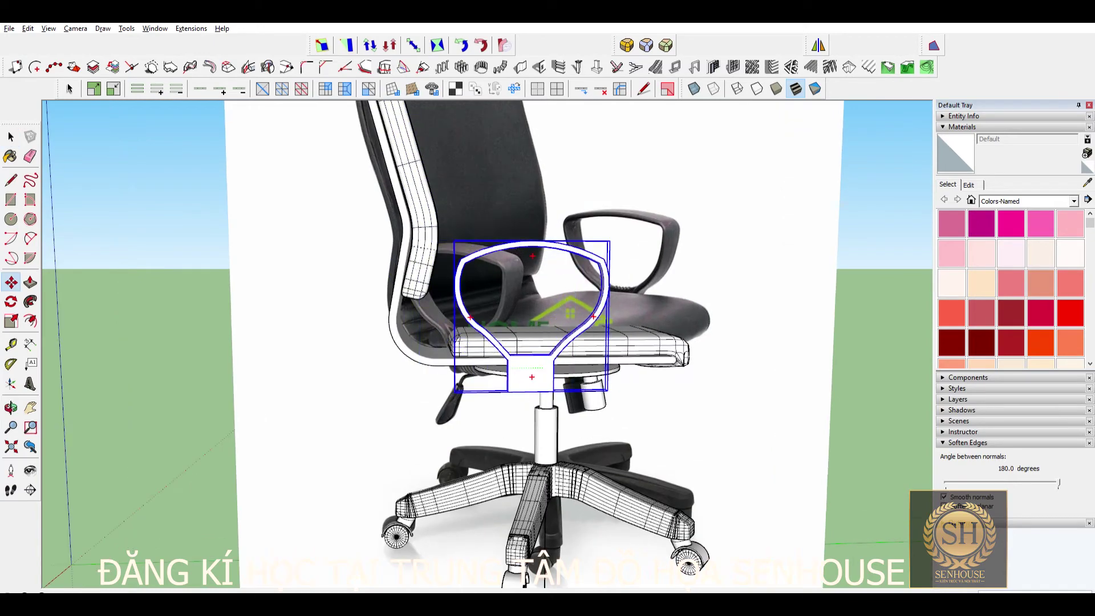
Step: Orbit and zoom to a front-side view of the chair and armrest
{"action": "scroll", "coordinate": [542, 342], "scroll_direction": "down", "scroll_amount": 3}
{"action": "scroll", "coordinate": [542, 342], "scroll_direction": "down", "scroll_amount": 3}
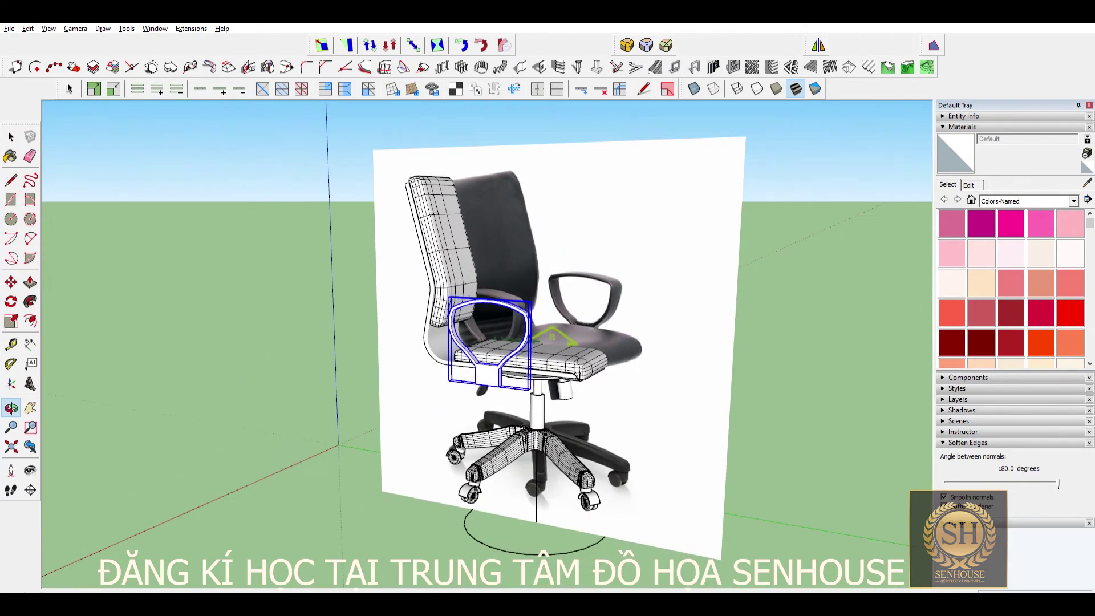
{"action": "left_click_drag", "start_coordinate": [542, 342], "coordinate": [370, 348]}
{"action": "scroll", "coordinate": [542, 342], "scroll_direction": "up", "scroll_amount": 3}
{"action": "left_click_drag", "start_coordinate": [542, 343], "coordinate": [485, 342]}
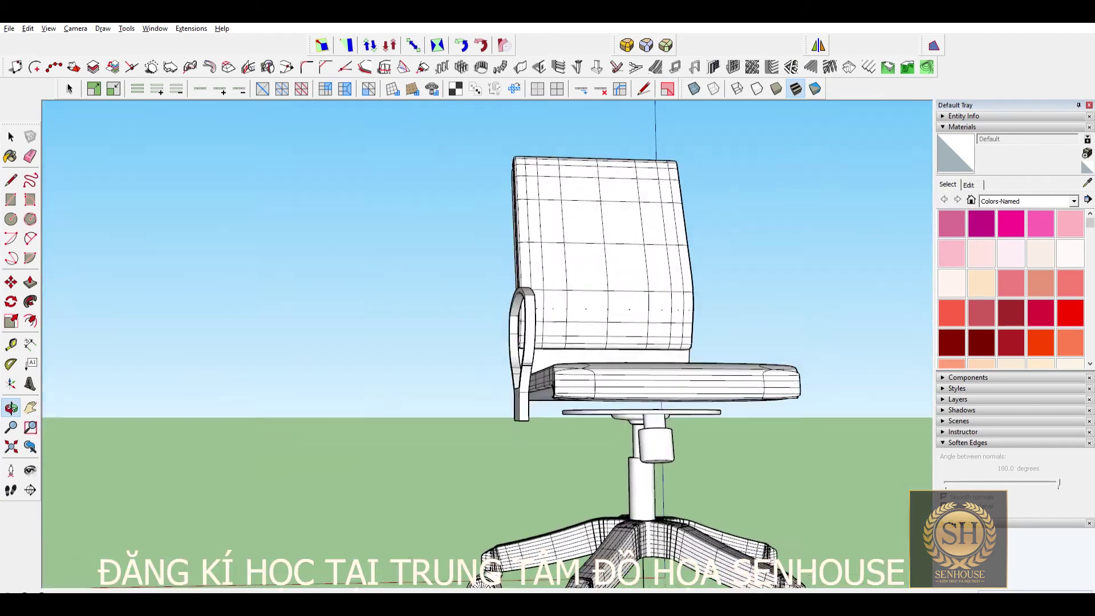
{"action": "scroll", "coordinate": [542, 342], "scroll_direction": "down", "scroll_amount": 2}
{"action": "scroll", "coordinate": [542, 343], "scroll_direction": "down", "scroll_amount": 2}
{"action": "scroll", "coordinate": [571, 410], "scroll_direction": "up", "scroll_amount": 5}
{"action": "scroll", "coordinate": [570, 411], "scroll_direction": "up", "scroll_amount": 3}
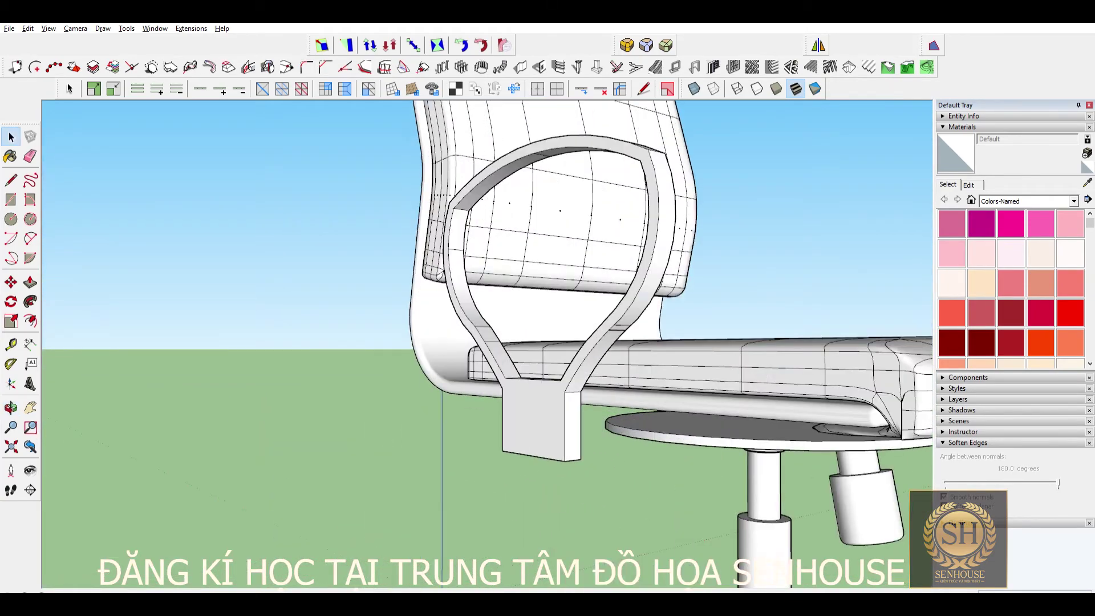
Step: Move the armrest beside the seat and make it narrower
{"action": "left_click", "coordinate": [548, 370]}
{"action": "key", "text": "m"}
{"action": "left_click", "coordinate": [564, 401]}
{"action": "middle_click_drag", "start_coordinate": [564, 401], "coordinate": [573, 419]}
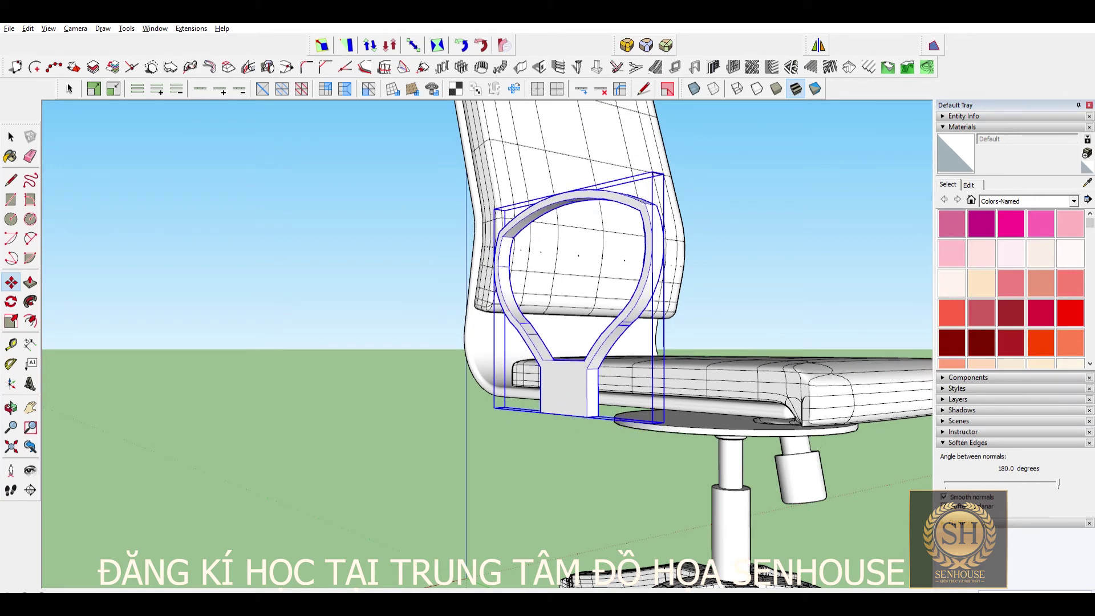
{"action": "left_click_drag", "start_coordinate": [574, 414], "coordinate": [571, 421]}
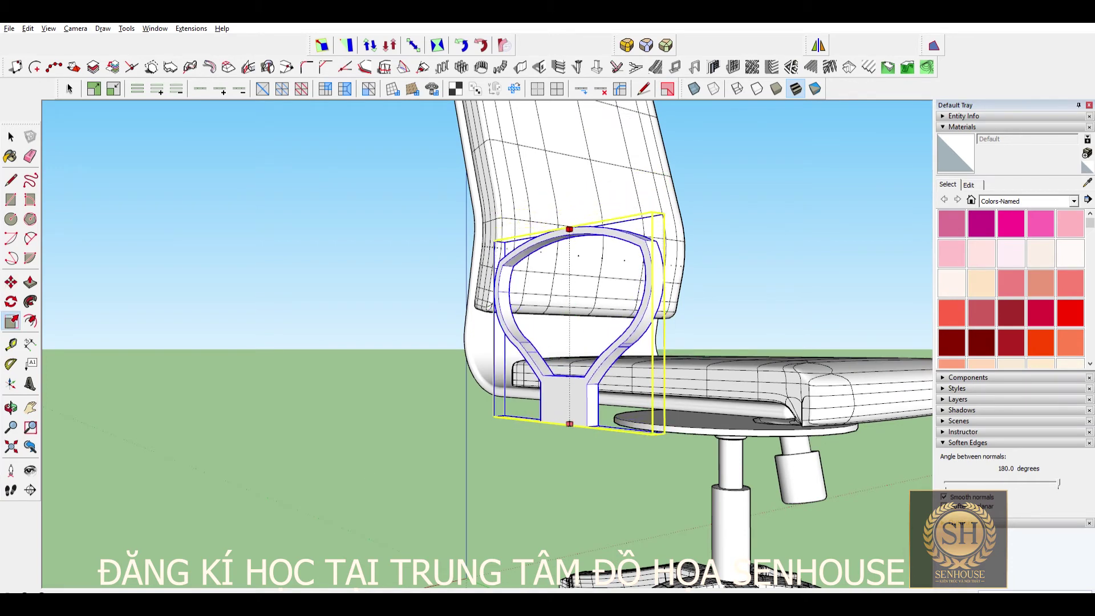
Step: Orbit and zoom around the seat cushion and base to check the armrest's placement
{"action": "middle_click_drag", "start_coordinate": [570, 421], "coordinate": [514, 422]}
{"action": "middle_click_drag", "start_coordinate": [514, 342], "coordinate": [485, 319]}
{"action": "scroll", "coordinate": [485, 342], "scroll_direction": "up", "scroll_amount": 3}
{"action": "scroll", "coordinate": [485, 343], "scroll_direction": "up", "scroll_amount": 3}
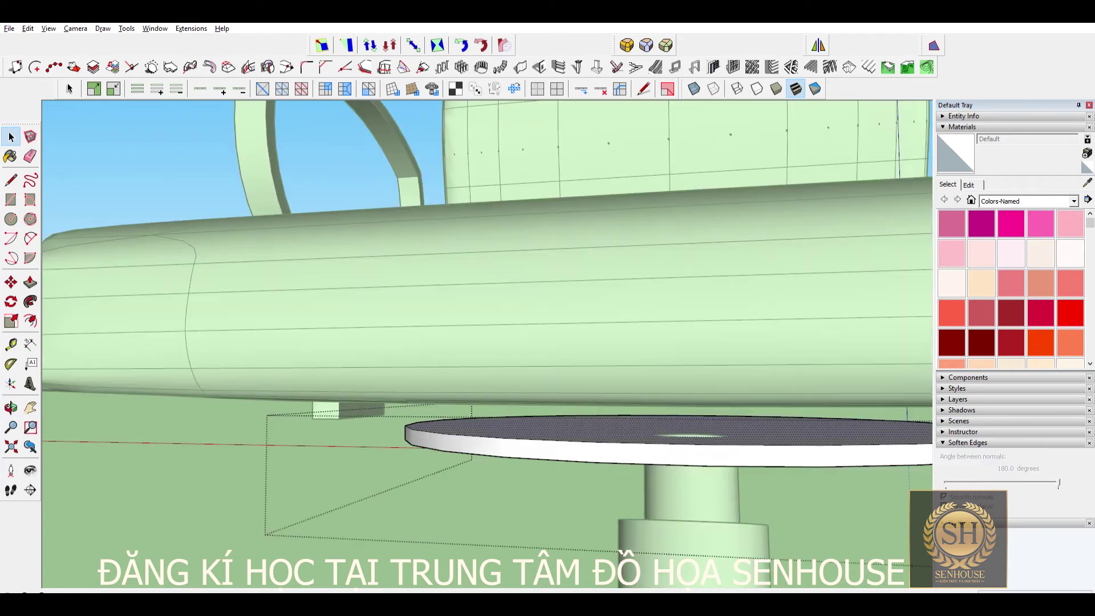
{"action": "scroll", "coordinate": [485, 343], "scroll_direction": "up", "scroll_amount": 2}
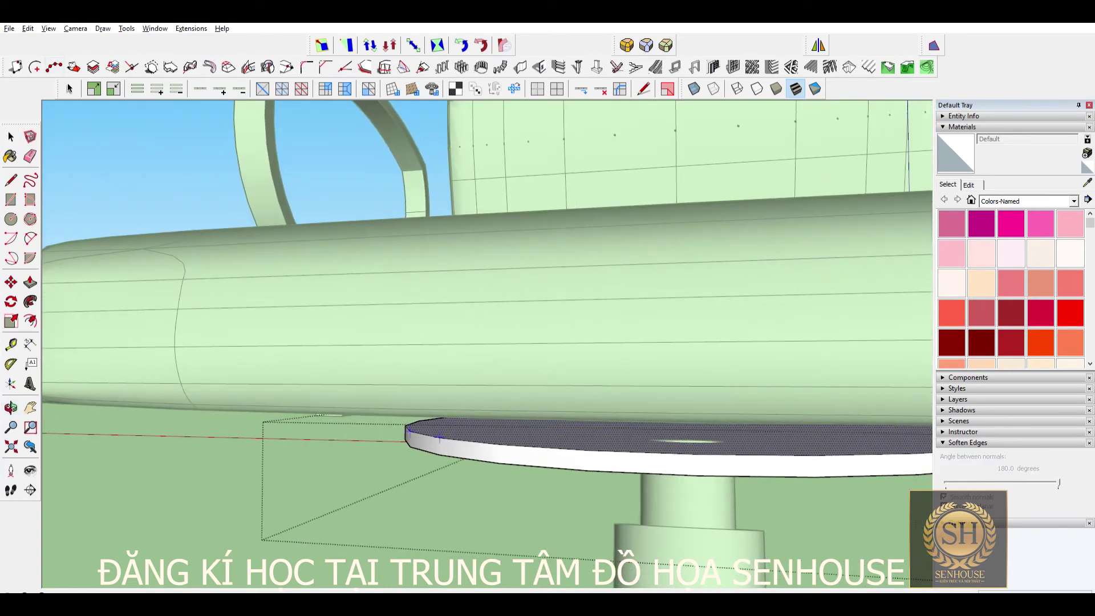
{"action": "scroll", "coordinate": [439, 438], "scroll_direction": "down", "scroll_amount": 3}
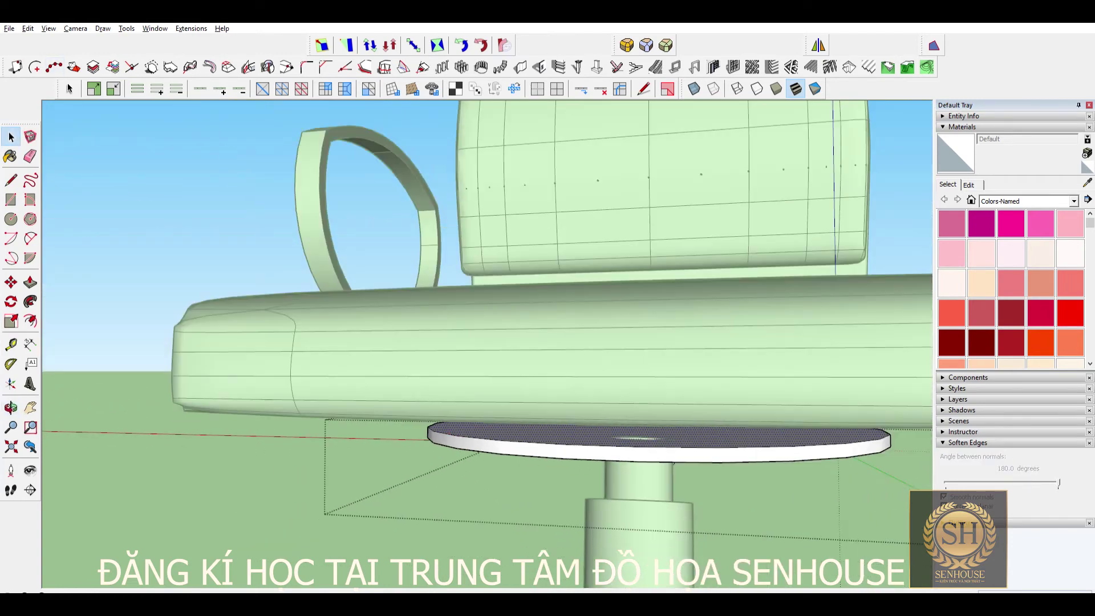
{"action": "middle_click_drag", "start_coordinate": [439, 439], "coordinate": [502, 365]}
Step: Delete the seat cushion and seat shell, then select the seat base disk
{"action": "key", "text": "space"}
{"action": "key", "text": "Delete"}
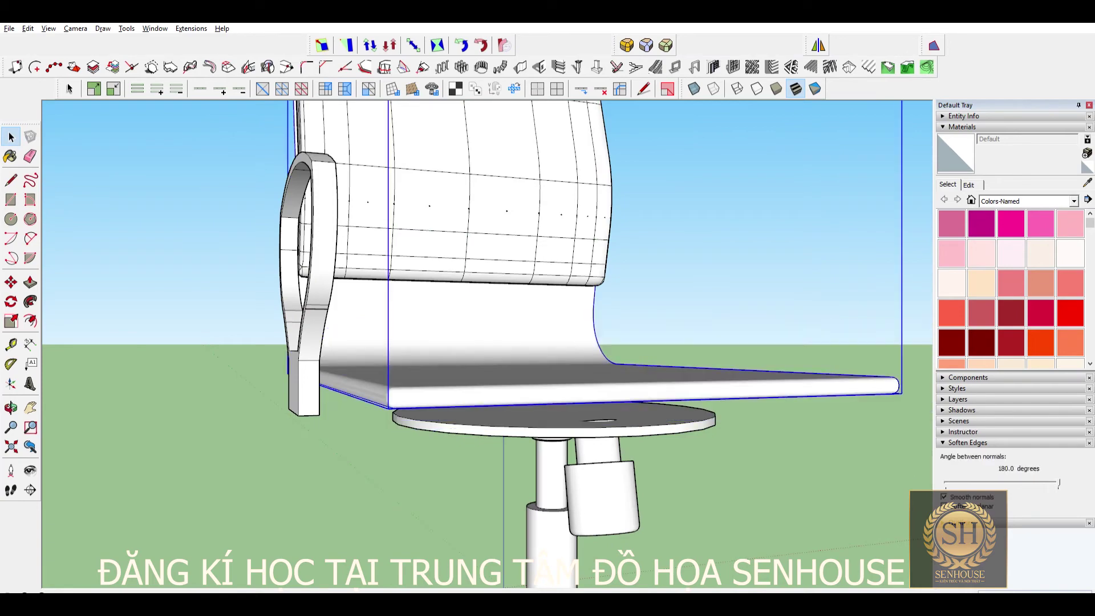
{"action": "key", "text": "Delete"}
{"action": "middle_click_drag", "start_coordinate": [514, 343], "coordinate": [513, 274]}
{"action": "left_click", "coordinate": [553, 399]}
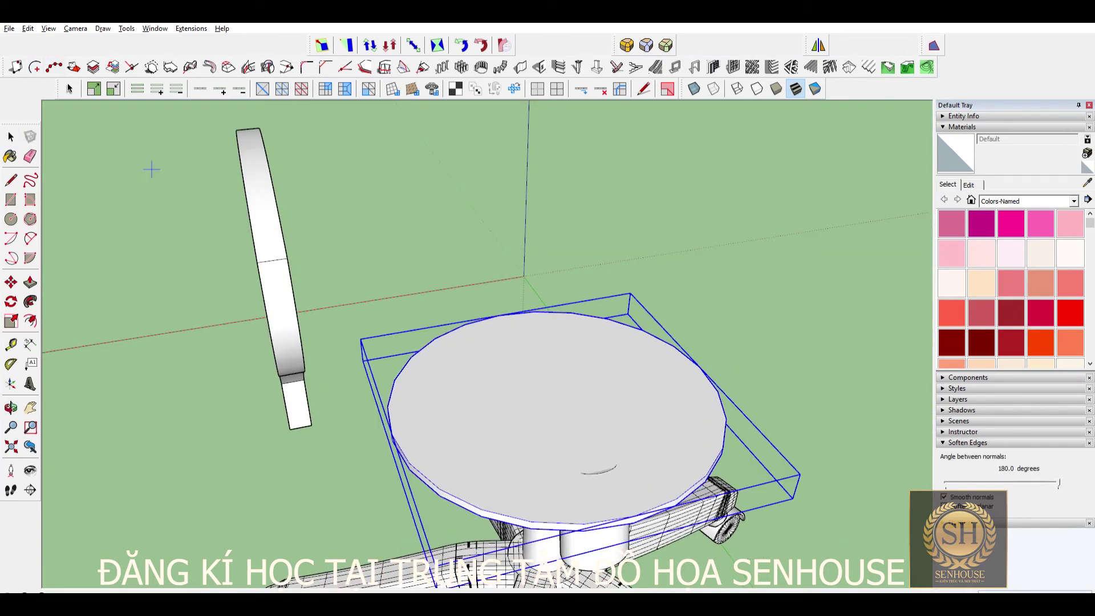
{"action": "middle_click_drag", "start_coordinate": [553, 399], "coordinate": [514, 286]}
Step: Exit the chair-back component and orbit to a left-front view of the armrest bracket
{"action": "scroll", "coordinate": [474, 291], "scroll_direction": "up", "scroll_amount": 5}
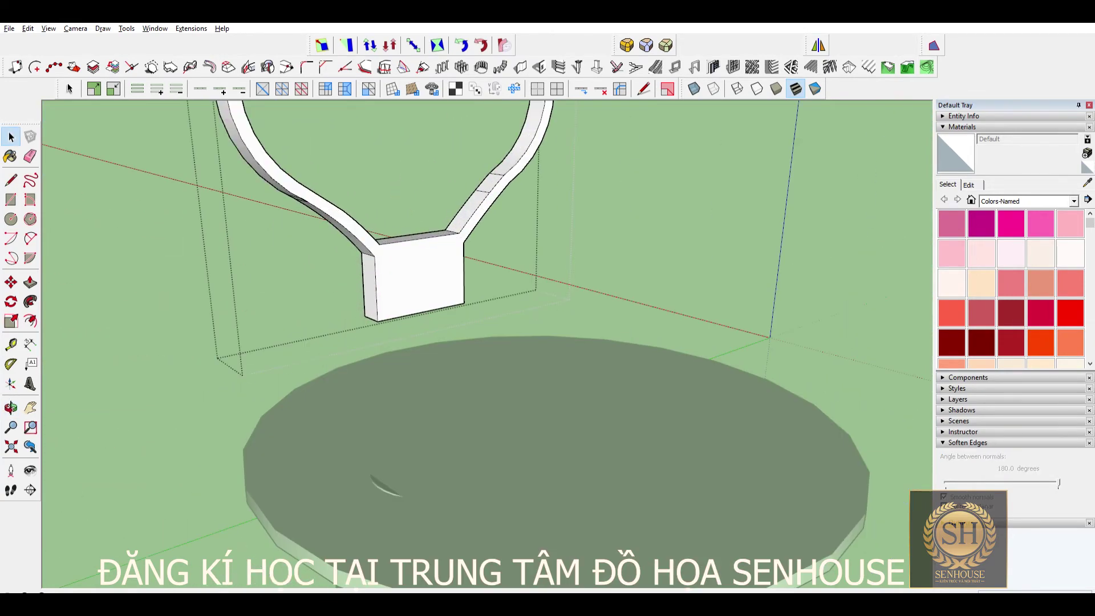
{"action": "key", "text": "l"}
{"action": "scroll", "coordinate": [485, 342], "scroll_direction": "down", "scroll_amount": 5}
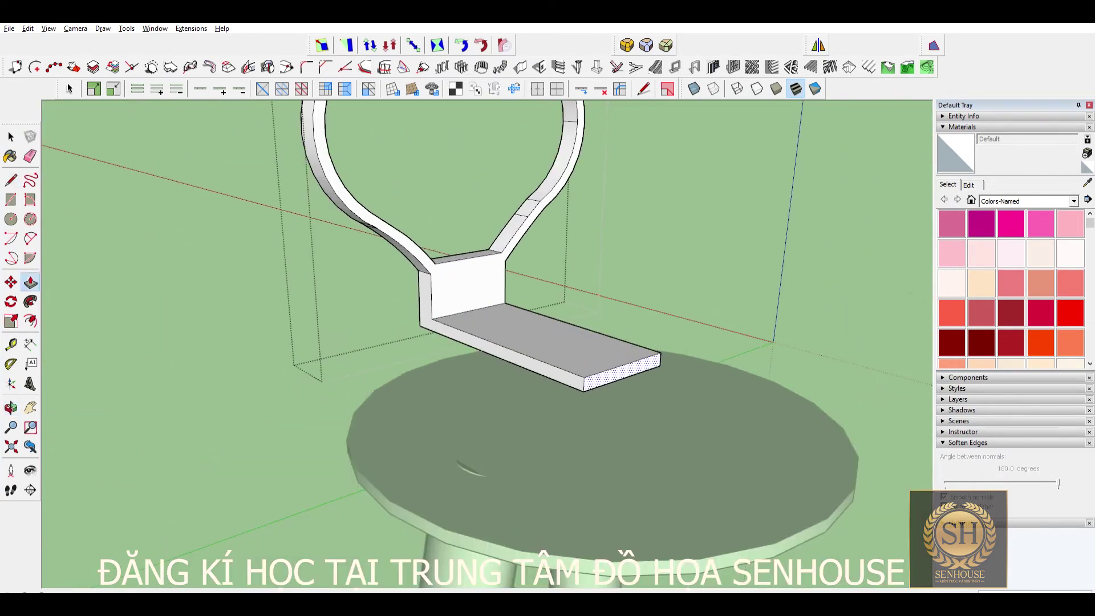
{"action": "middle_click_drag", "start_coordinate": [485, 342], "coordinate": [485, 257]}
{"action": "scroll", "coordinate": [484, 342], "scroll_direction": "up", "scroll_amount": 3}
{"action": "key", "text": "Escape"}
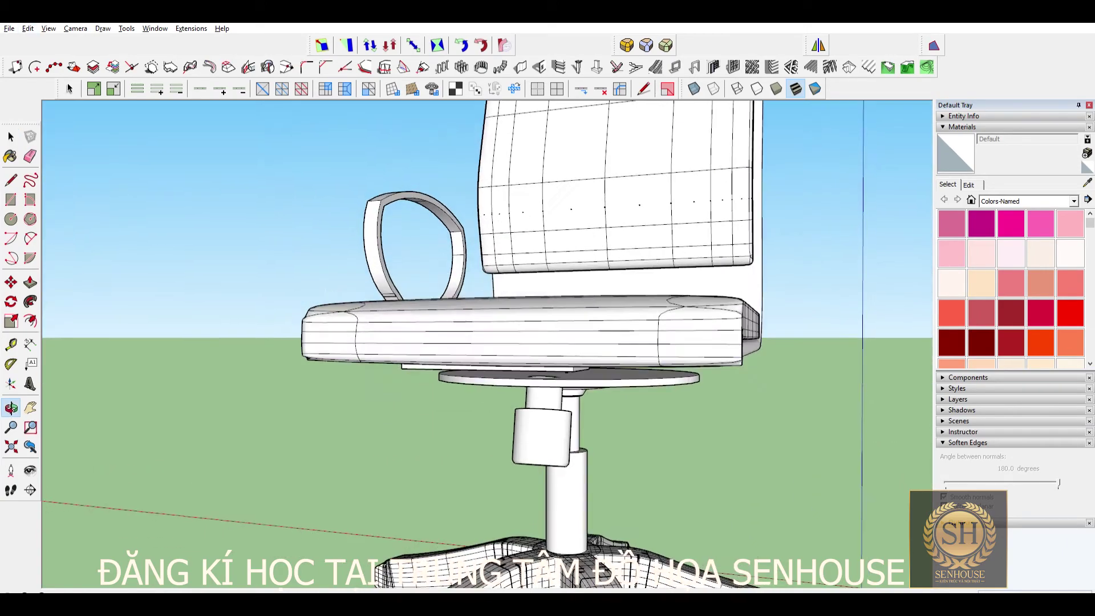
{"action": "mouse_move", "coordinate": [513, 343]}
{"action": "middle_mouse_down"}
{"action": "mouse_move", "coordinate": [599, 343]}
{"action": "mouse_move", "coordinate": [400, 286]}
{"action": "middle_mouse_up"}
Step: Draw the rounded fillet arc at the armrest bracket's inner corner
{"action": "key", "text": "s"}
{"action": "middle_click_drag", "start_coordinate": [485, 342], "coordinate": [433, 314]}
{"action": "scroll", "coordinate": [371, 376], "scroll_direction": "up", "scroll_amount": 3}
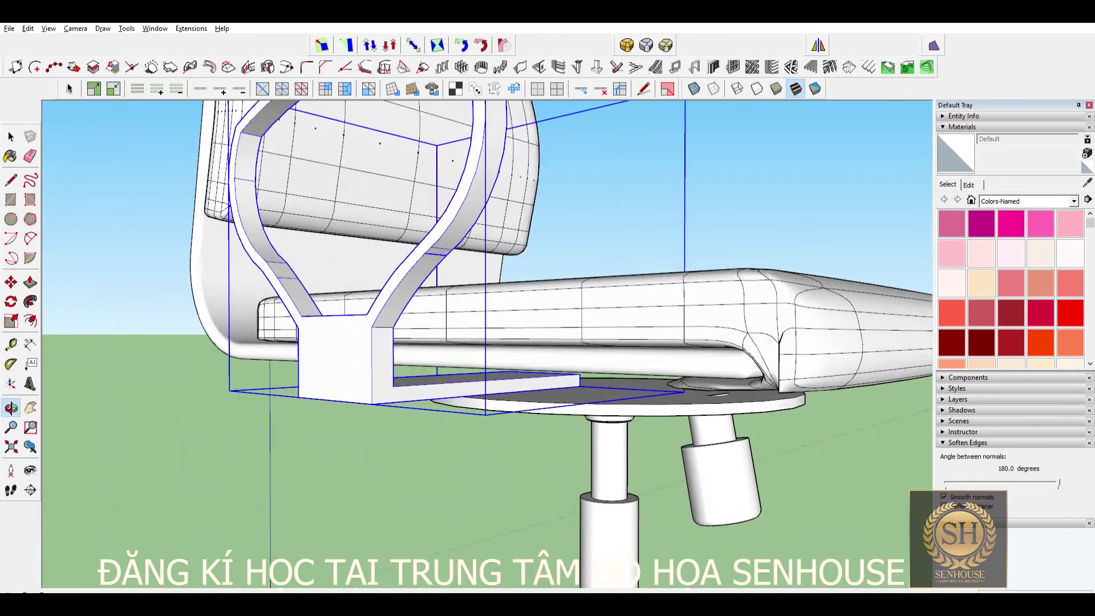
{"action": "scroll", "coordinate": [371, 377], "scroll_direction": "up", "scroll_amount": 3}
{"action": "scroll", "coordinate": [370, 382], "scroll_direction": "up", "scroll_amount": 3}
{"action": "left_click", "coordinate": [342, 365]}
{"action": "scroll", "coordinate": [343, 366], "scroll_direction": "up", "scroll_amount": 1}
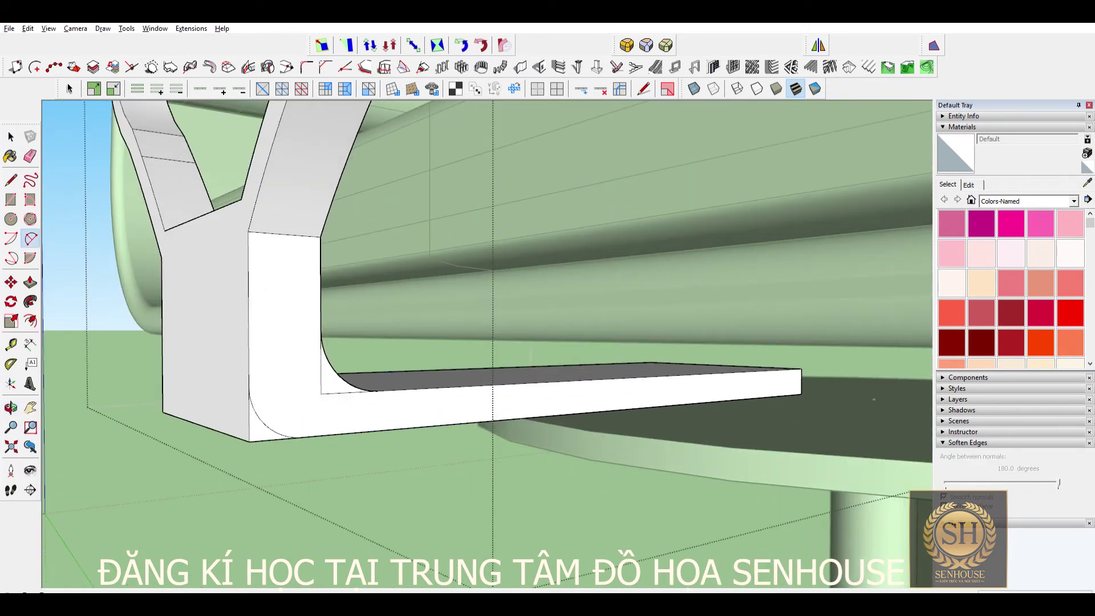
Step: Push the bracket's fillet faces through its full thickness
{"action": "key", "text": "p"}
{"action": "middle_click_drag", "start_coordinate": [342, 366], "coordinate": [434, 319]}
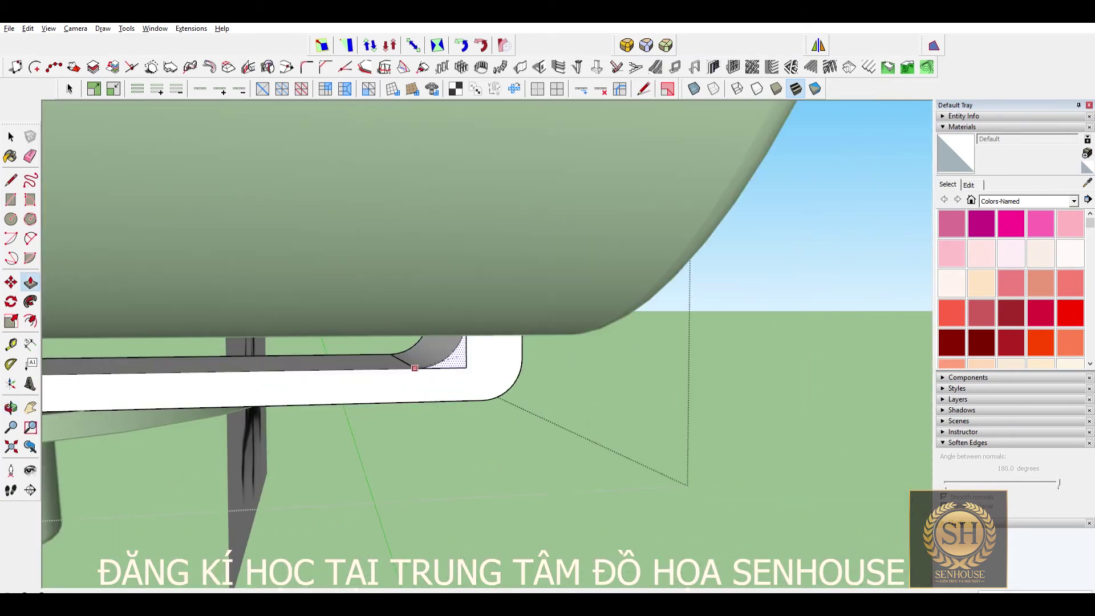
{"action": "middle_click_drag", "start_coordinate": [415, 368], "coordinate": [513, 365]}
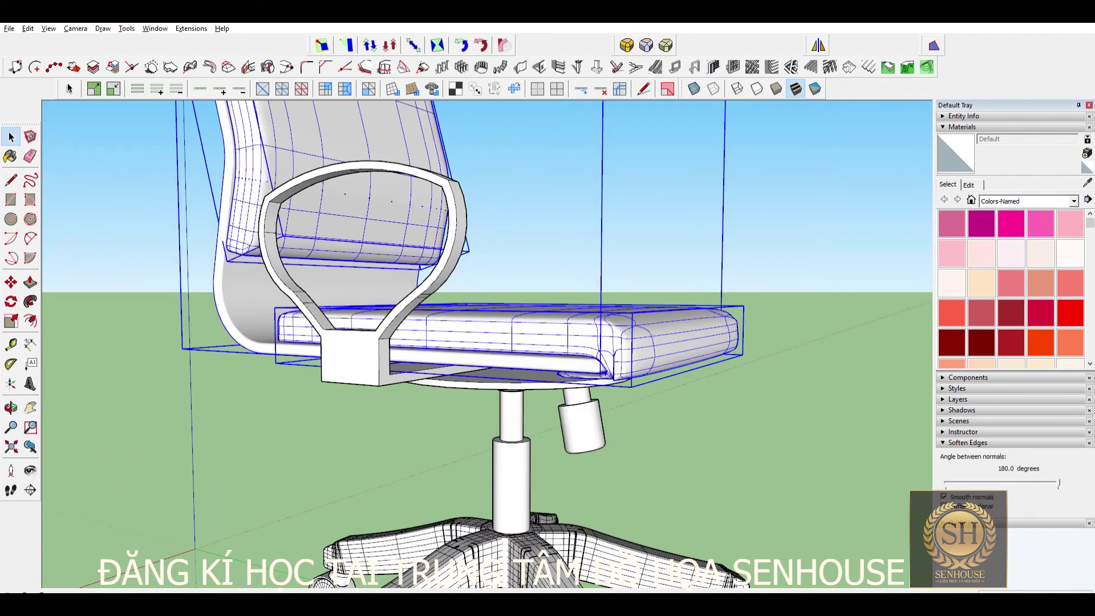
{"action": "key", "text": "m"}
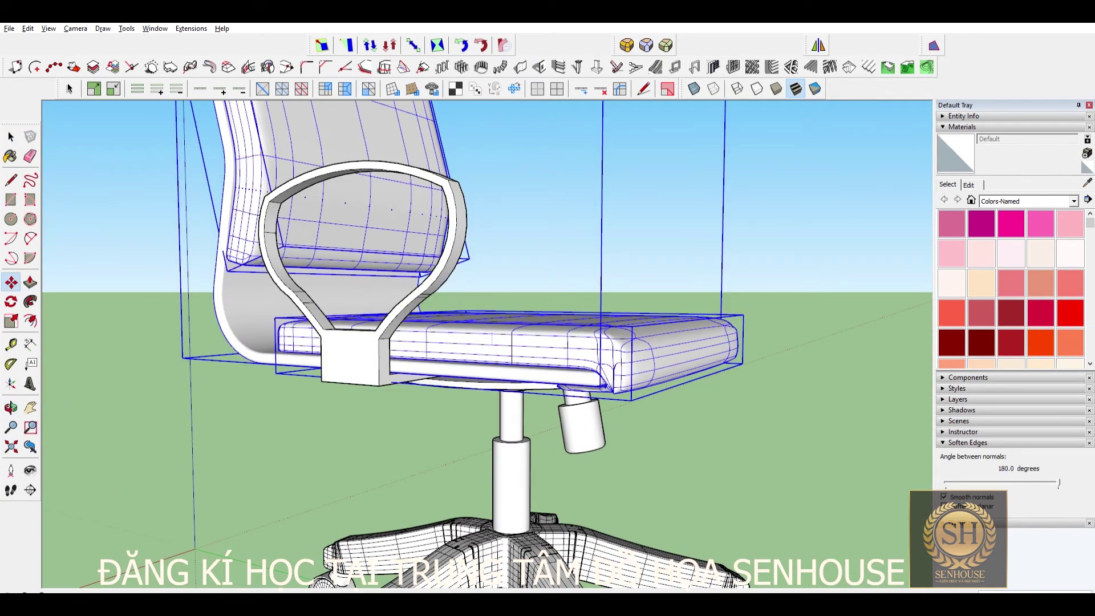
{"action": "scroll", "coordinate": [499, 344], "scroll_direction": "up", "scroll_amount": 2}
{"action": "scroll", "coordinate": [499, 344], "scroll_direction": "up", "scroll_amount": 3}
{"action": "scroll", "coordinate": [499, 344], "scroll_direction": "up", "scroll_amount": 3}
{"action": "scroll", "coordinate": [499, 345], "scroll_direction": "down", "scroll_amount": 5}
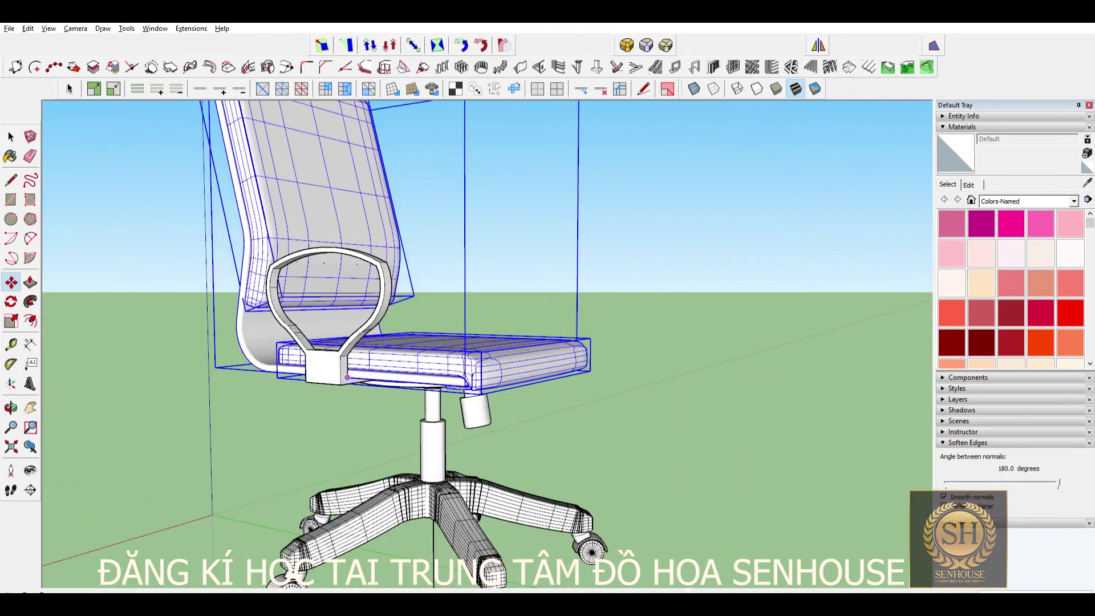
{"action": "scroll", "coordinate": [359, 389], "scroll_direction": "up", "scroll_amount": 2}
{"action": "scroll", "coordinate": [359, 389], "scroll_direction": "up", "scroll_amount": 2}
{"action": "scroll", "coordinate": [359, 388], "scroll_direction": "up", "scroll_amount": 2}
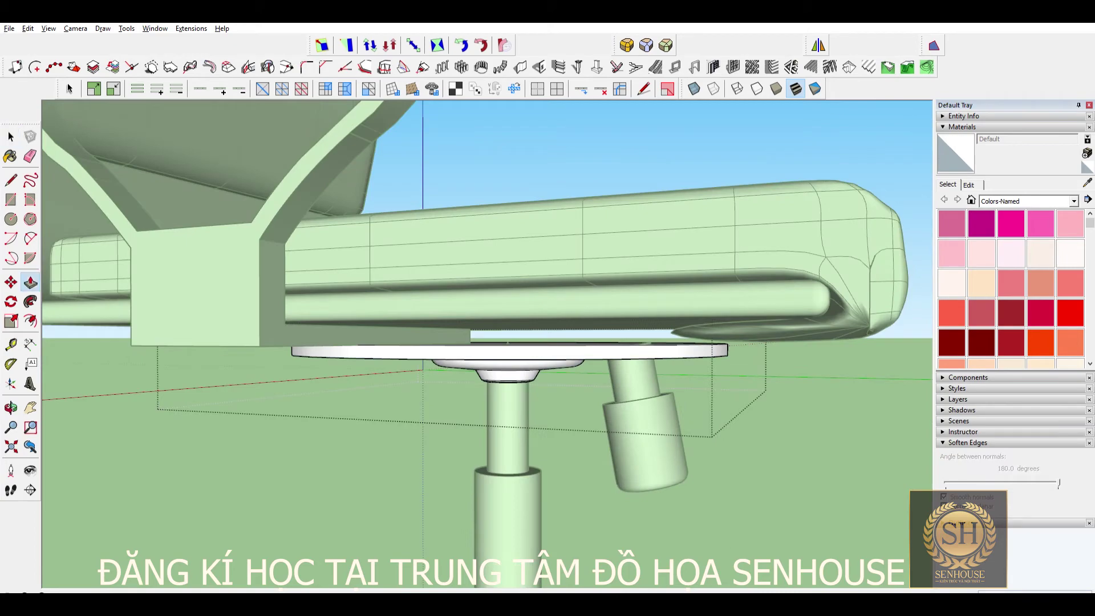
Step: Orbit beneath the seat to check the bracket's rounded corner from below
{"action": "middle_click_drag", "start_coordinate": [502, 365], "coordinate": [502, 342]}
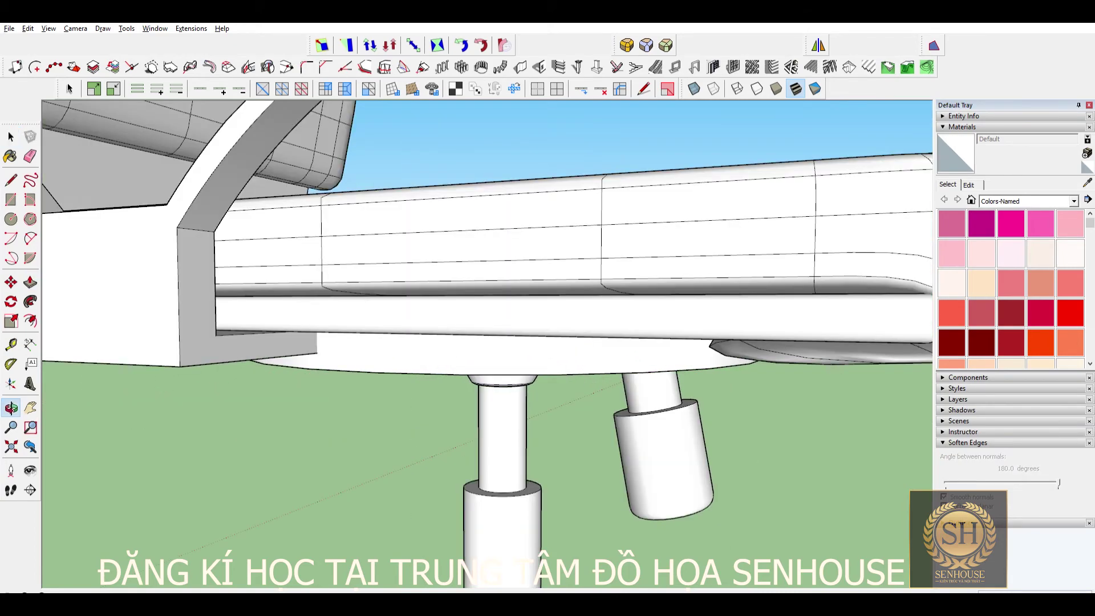
{"action": "scroll", "coordinate": [502, 342], "scroll_direction": "up", "scroll_amount": 3}
{"action": "middle_click_drag", "start_coordinate": [502, 343], "coordinate": [502, 297]}
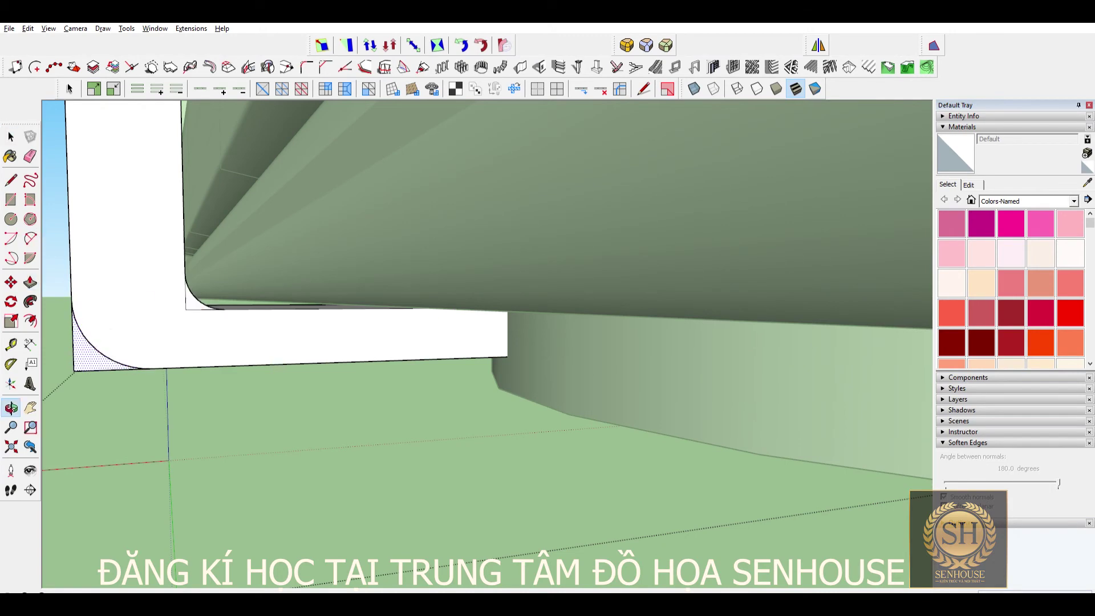
{"action": "middle_click_drag", "start_coordinate": [502, 297], "coordinate": [502, 273]}
{"action": "key", "text": "p"}
{"action": "mouse_move", "coordinate": [502, 342]}
{"action": "middle_mouse_down"}
{"action": "mouse_move", "coordinate": [457, 297]}
{"action": "mouse_move", "coordinate": [502, 342]}
{"action": "middle_mouse_up"}
{"action": "scroll", "coordinate": [713, 354], "scroll_direction": "up", "scroll_amount": 3}
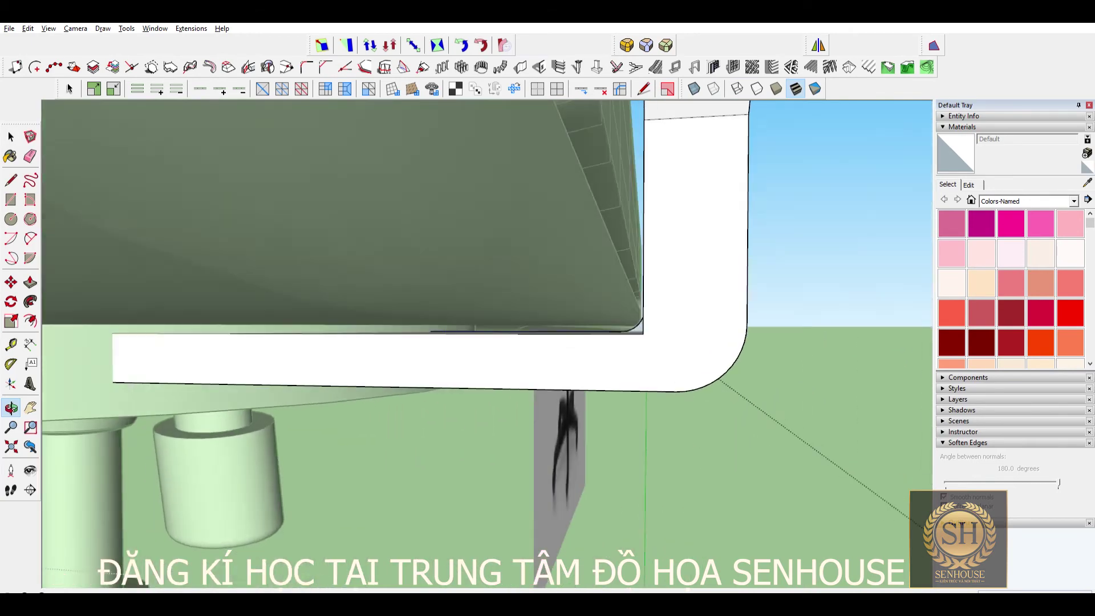
{"action": "scroll", "coordinate": [713, 354], "scroll_direction": "up", "scroll_amount": 3}
{"action": "scroll", "coordinate": [484, 342], "scroll_direction": "down", "scroll_amount": 3}
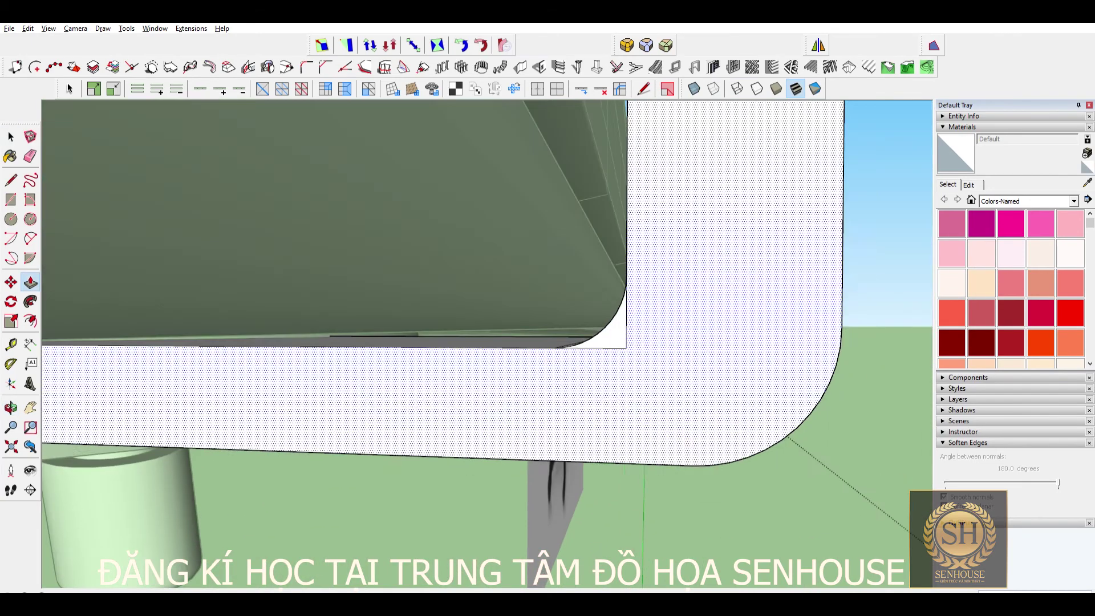
Step: Review the whole chair, exit the group, and select the seat
{"action": "middle_click_drag", "start_coordinate": [485, 342], "coordinate": [433, 296]}
{"action": "scroll", "coordinate": [485, 343], "scroll_direction": "up", "scroll_amount": 3}
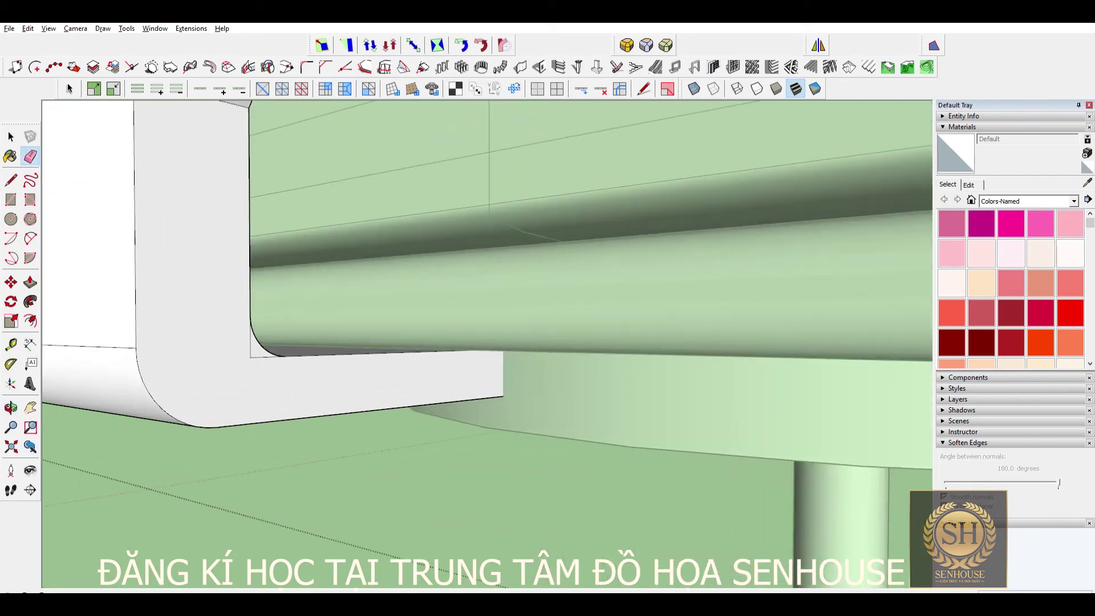
{"action": "mouse_move", "coordinate": [485, 342]}
{"action": "middle_mouse_down"}
{"action": "mouse_move", "coordinate": [456, 319]}
{"action": "mouse_move", "coordinate": [434, 342]}
{"action": "middle_mouse_up"}
{"action": "scroll", "coordinate": [485, 343], "scroll_direction": "down", "scroll_amount": 3}
{"action": "key", "text": "space"}
{"action": "key", "text": "Escape"}
{"action": "left_click", "coordinate": [433, 377]}
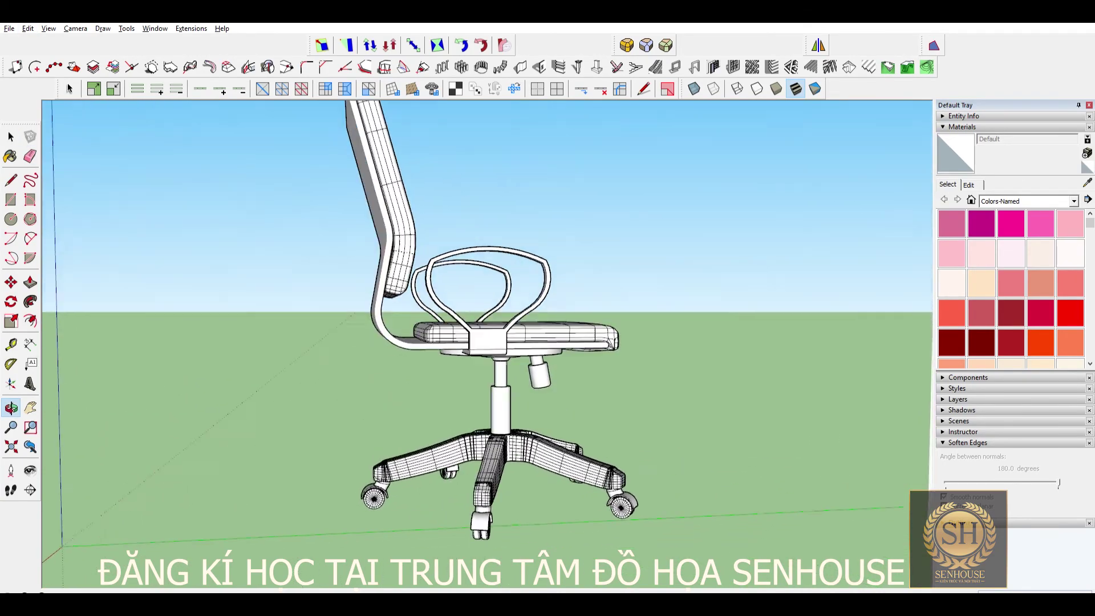
Step: Round every edge of the left armrest loop with RoundCorner at a 1mm offset
{"action": "key", "text": "Return"}
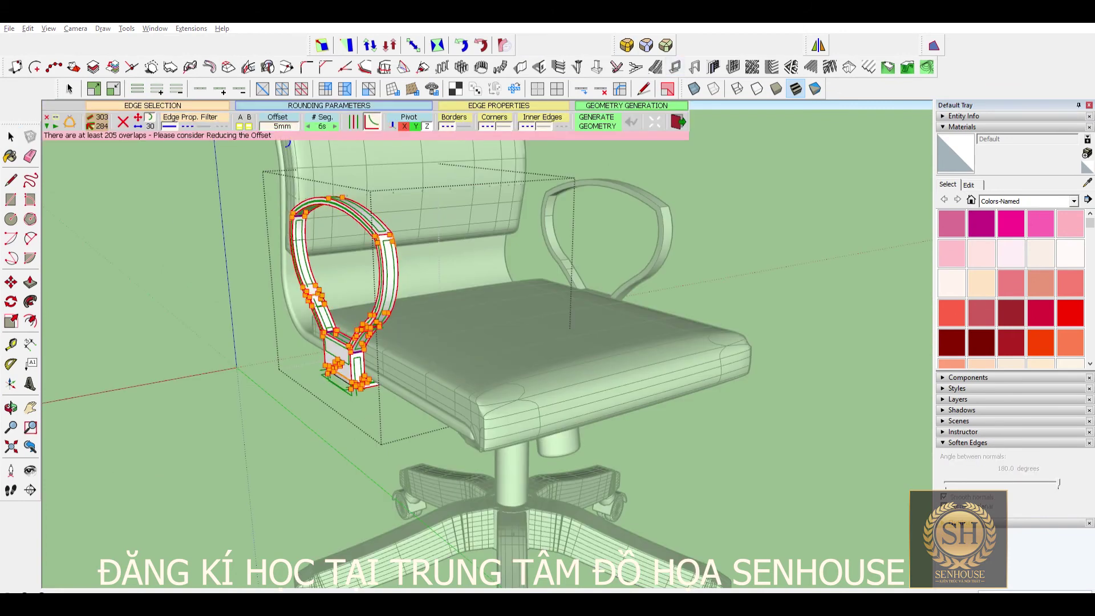
{"action": "type", "text": "1"}
{"action": "key", "text": "Return"}
{"action": "scroll", "coordinate": [405, 516], "scroll_direction": "up", "scroll_amount": 3}
{"action": "scroll", "coordinate": [405, 516], "scroll_direction": "up", "scroll_amount": 2}
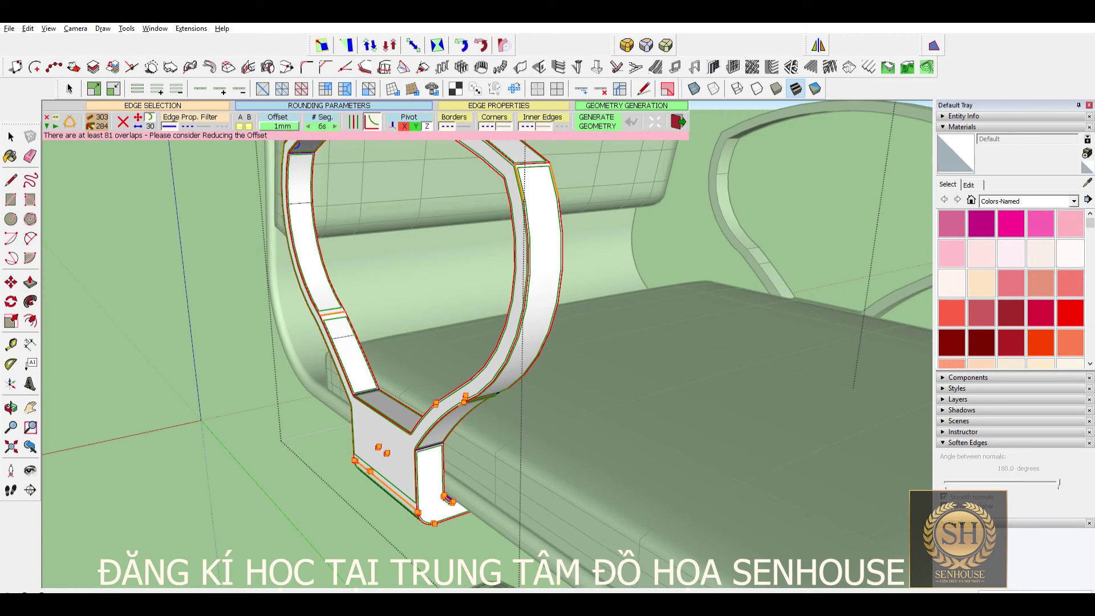
{"action": "scroll", "coordinate": [404, 347], "scroll_direction": "down", "scroll_amount": 4}
{"action": "key", "text": "space"}
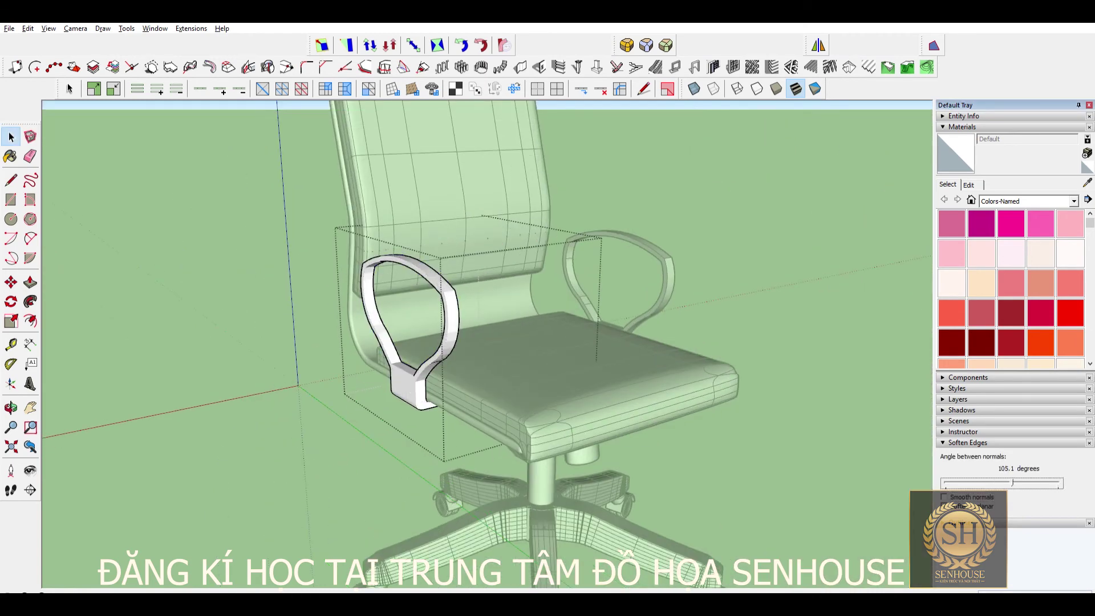
Step: Soften the left armrest's edges at about 121.5° with Smooth normals enabled
{"action": "scroll", "coordinate": [485, 376], "scroll_direction": "up", "scroll_amount": 2}
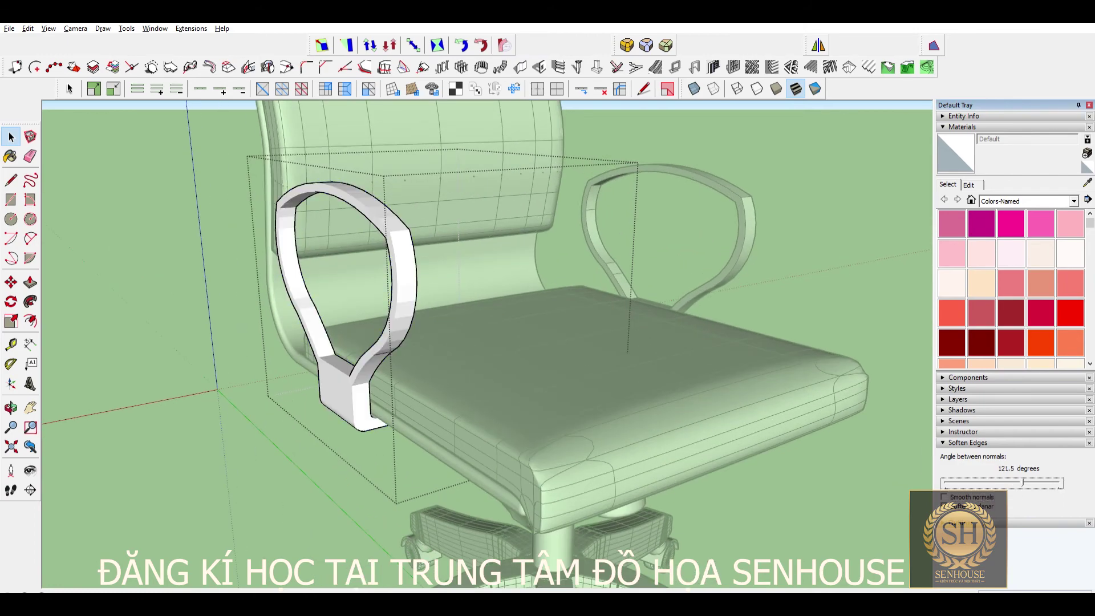
{"action": "left_click", "coordinate": [944, 497]}
{"action": "middle_click_drag", "start_coordinate": [370, 513], "coordinate": [542, 516]}
{"action": "key", "text": "ctrl+t"}
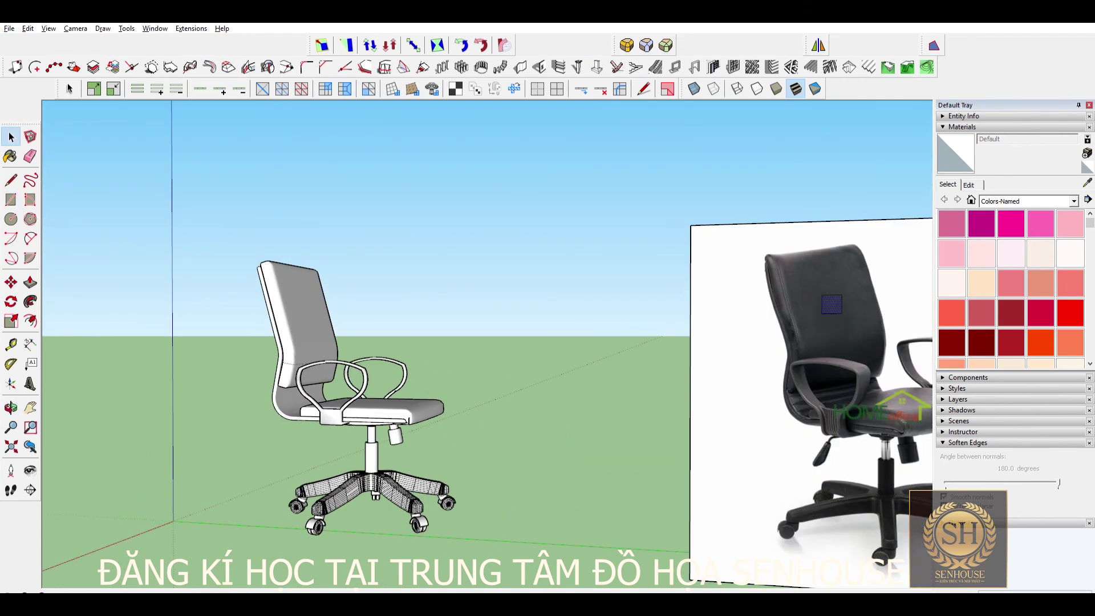
Step: Sample the black leather material from the reference photo
{"action": "scroll", "coordinate": [779, 528], "scroll_direction": "up", "scroll_amount": 5}
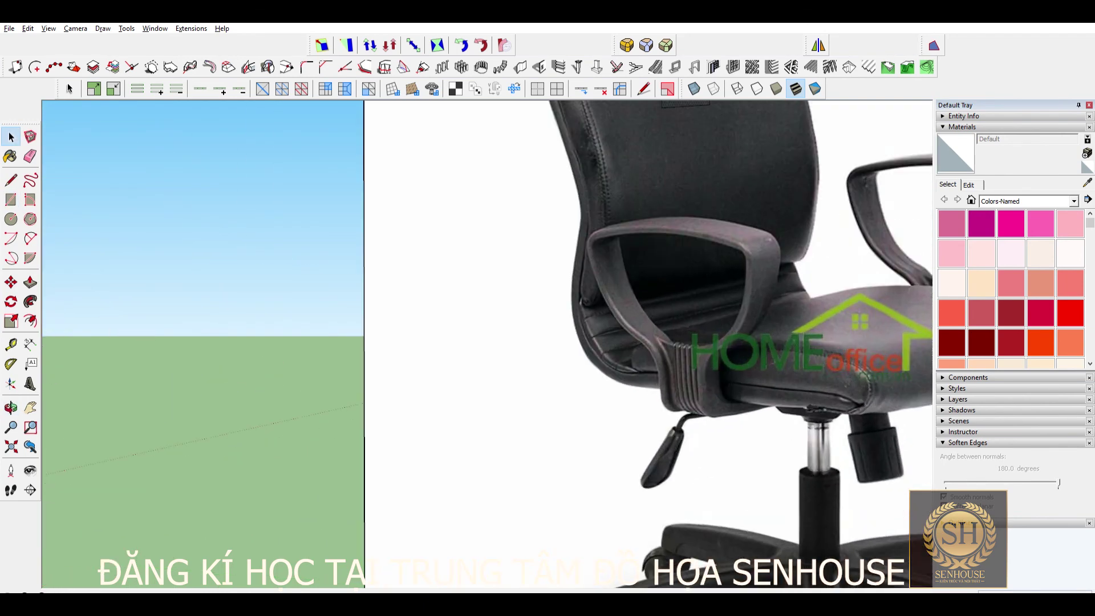
{"action": "key", "text": "r"}
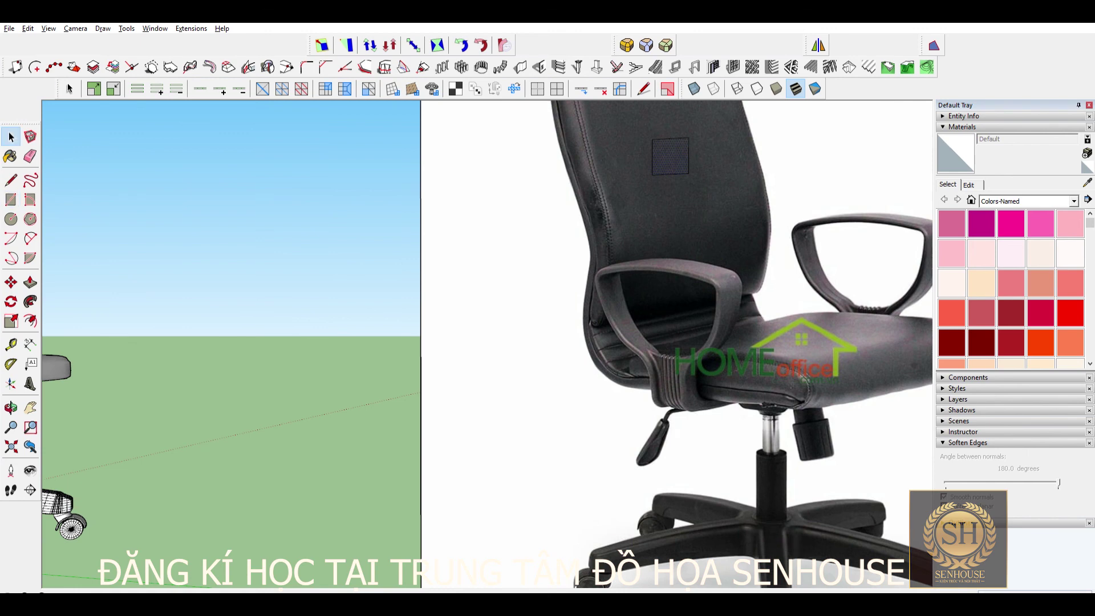
{"action": "scroll", "coordinate": [759, 491], "scroll_direction": "up", "scroll_amount": 2}
{"action": "key", "text": "r"}
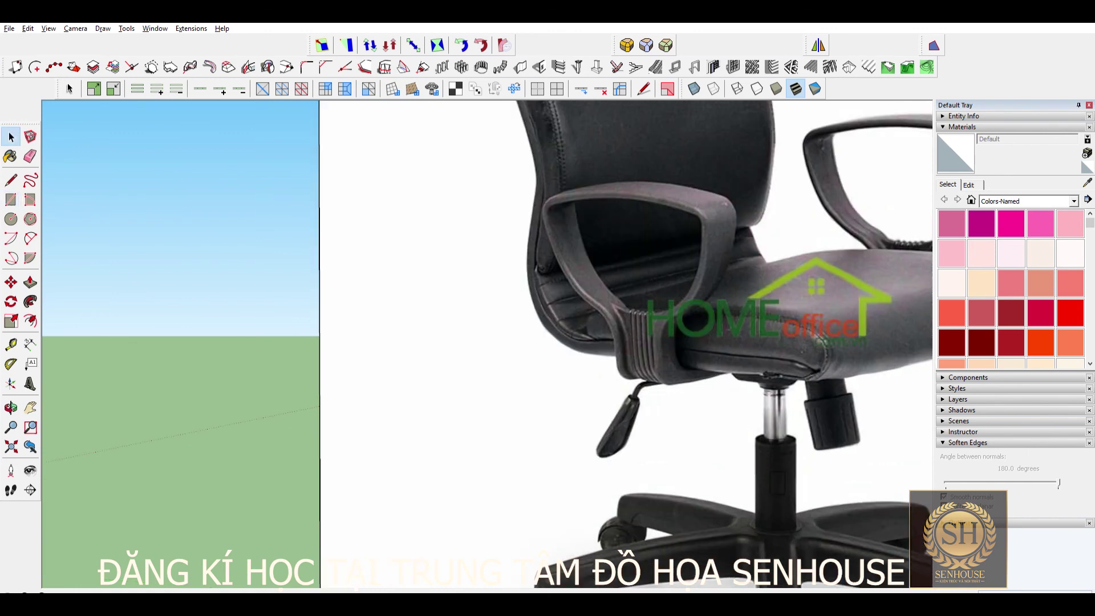
{"action": "scroll", "coordinate": [913, 451], "scroll_direction": "up", "scroll_amount": 2}
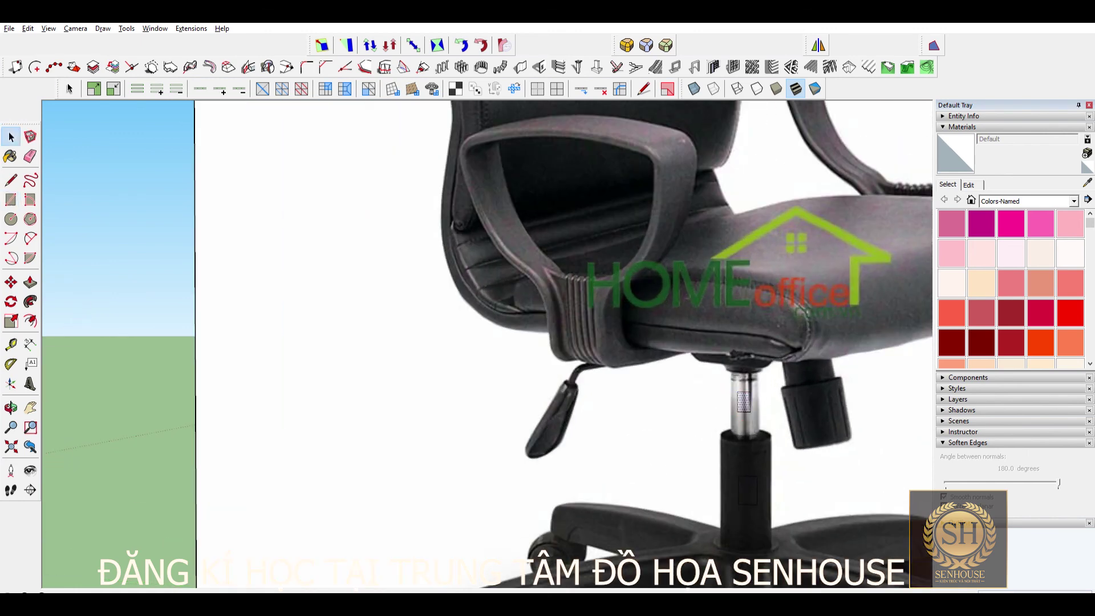
{"action": "scroll", "coordinate": [673, 408], "scroll_direction": "down", "scroll_amount": 2}
{"action": "scroll", "coordinate": [673, 407], "scroll_direction": "down", "scroll_amount": 3}
{"action": "scroll", "coordinate": [673, 407], "scroll_direction": "down", "scroll_amount": 1}
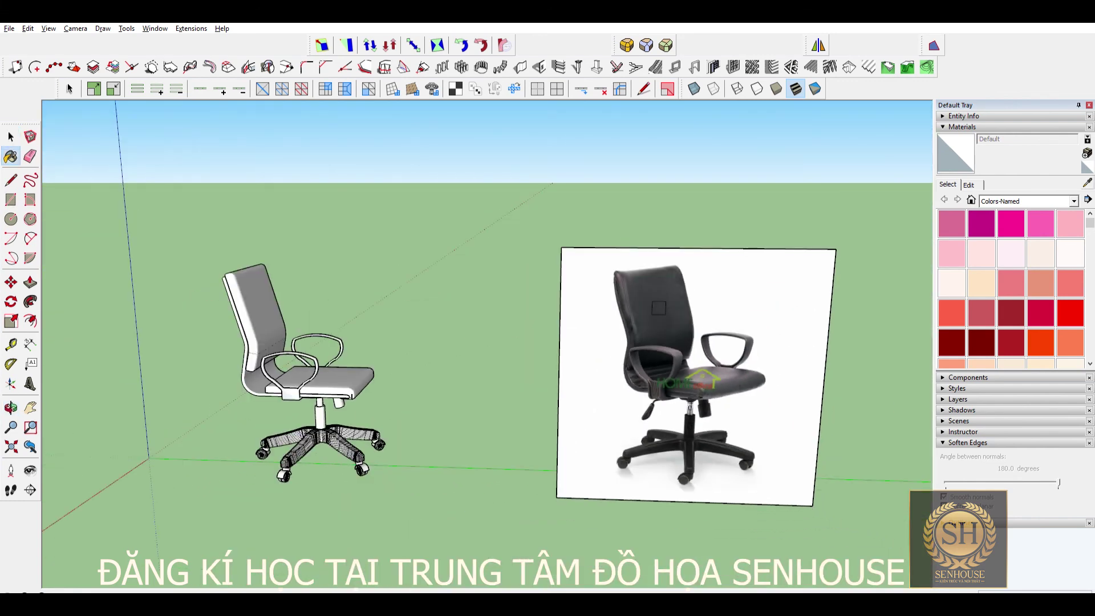
{"action": "scroll", "coordinate": [370, 376], "scroll_direction": "up", "scroll_amount": 2}
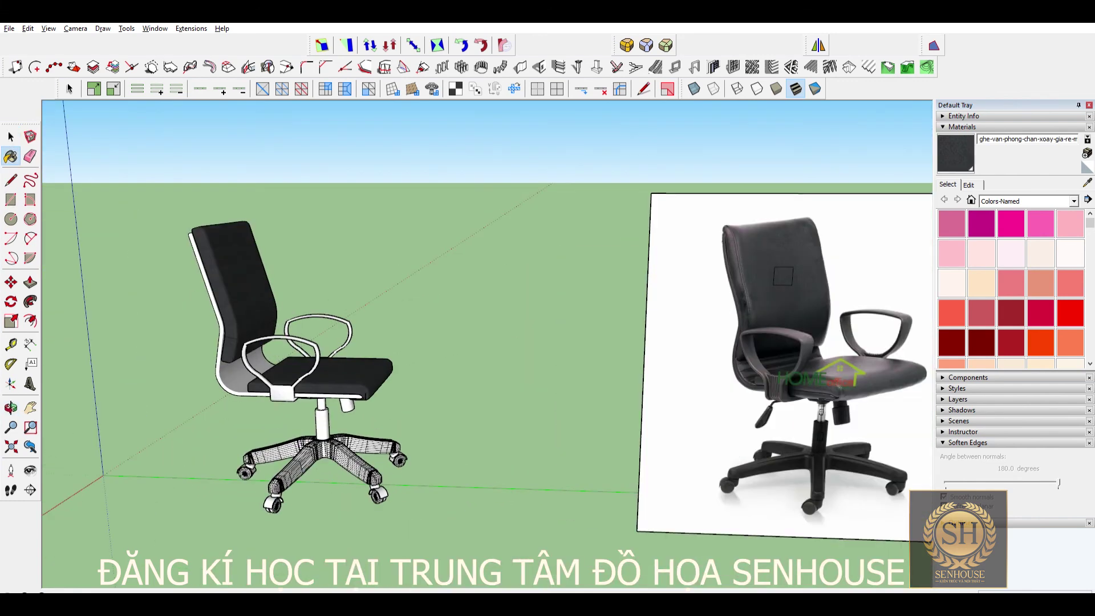
{"action": "scroll", "coordinate": [833, 410], "scroll_direction": "up", "scroll_amount": 1}
{"action": "scroll", "coordinate": [833, 410], "scroll_direction": "up", "scroll_amount": 1}
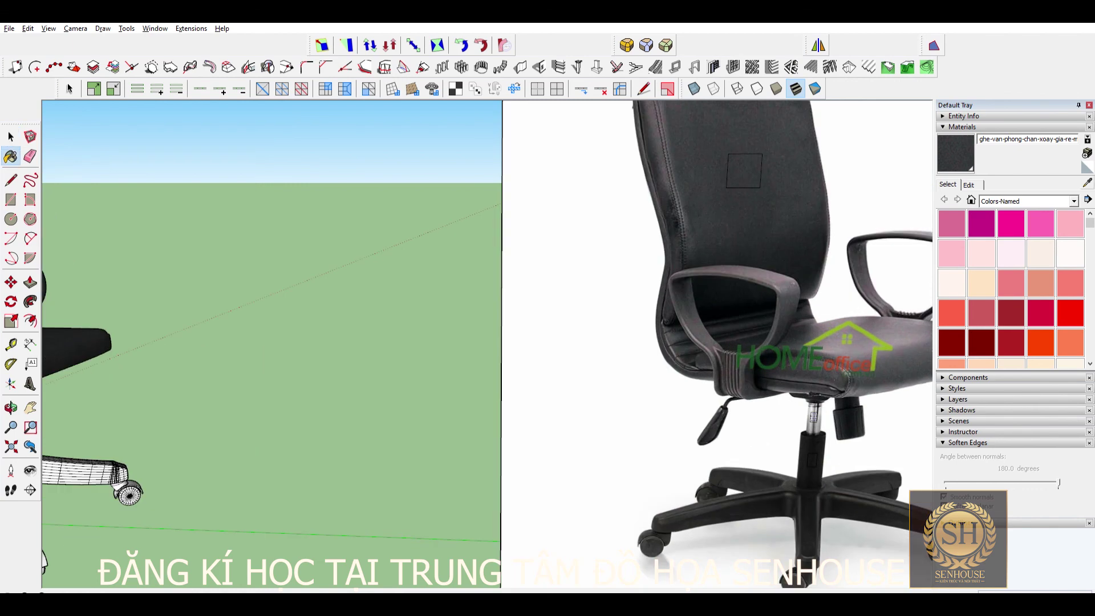
Step: Paint the chair's seat and backrest with the sampled dark material
{"action": "key", "text": "space"}
{"action": "scroll", "coordinate": [456, 399], "scroll_direction": "up", "scroll_amount": 2}
{"action": "scroll", "coordinate": [457, 399], "scroll_direction": "up", "scroll_amount": 2}
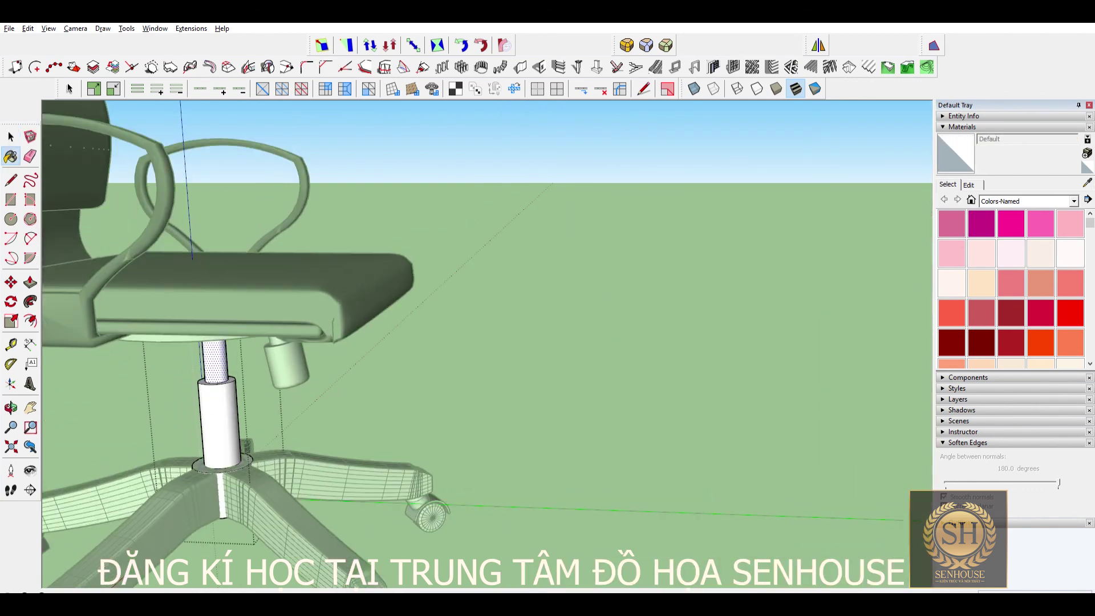
{"action": "key", "text": "Page_Down"}
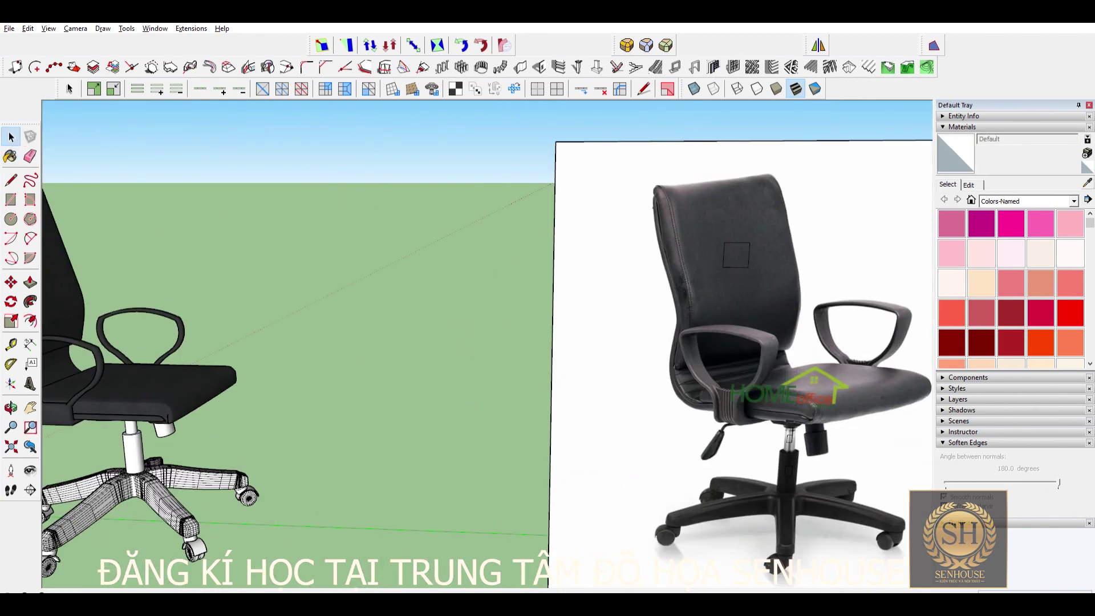